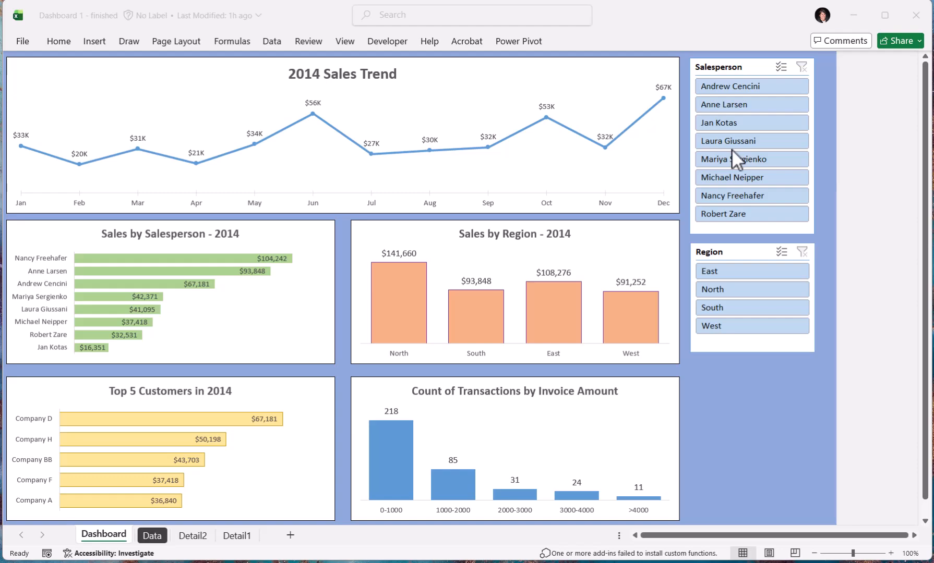
Try out the finished dashboard's Salesperson slicer by filtering the charts to one salesperson and adding several others
click(730, 86)
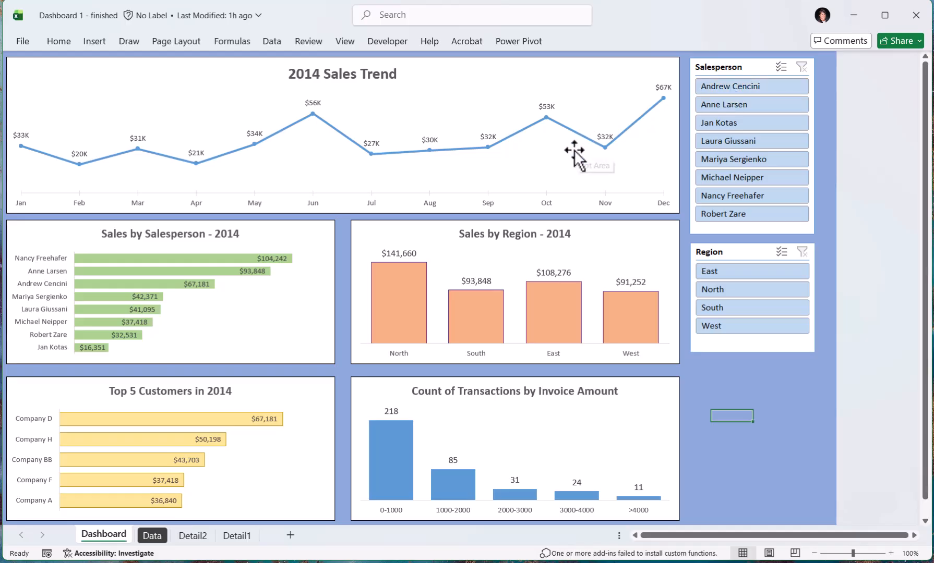
click(736, 86)
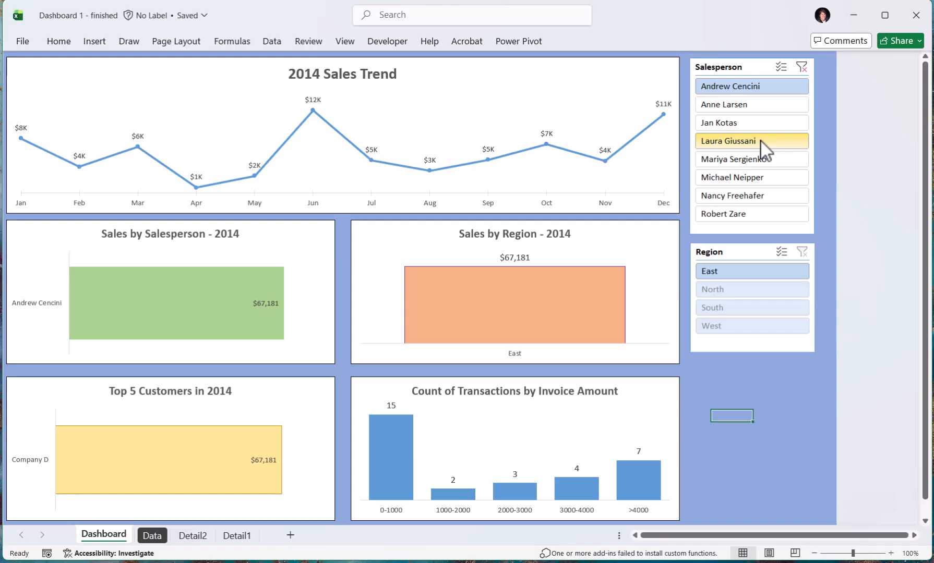
ctrl+click(754, 176)
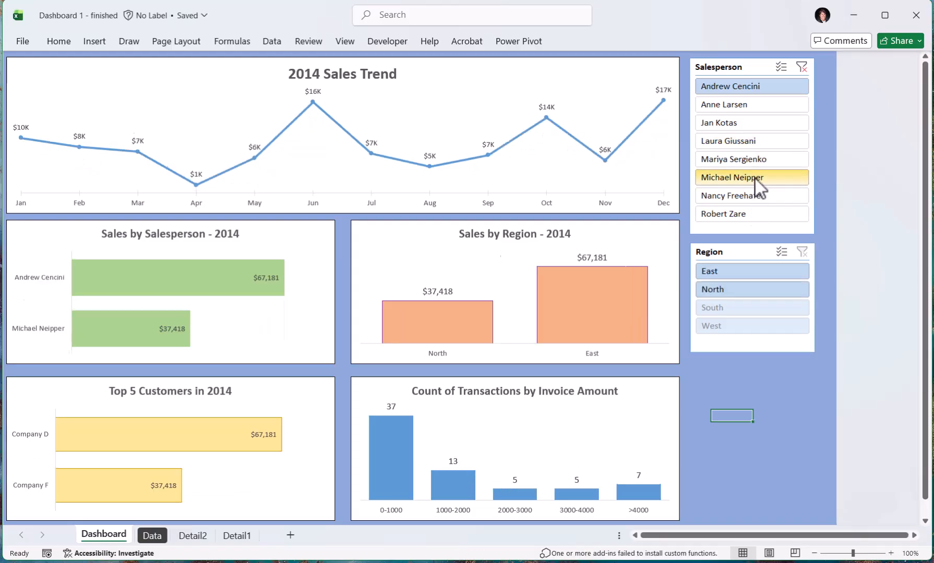
ctrl+click(745, 212)
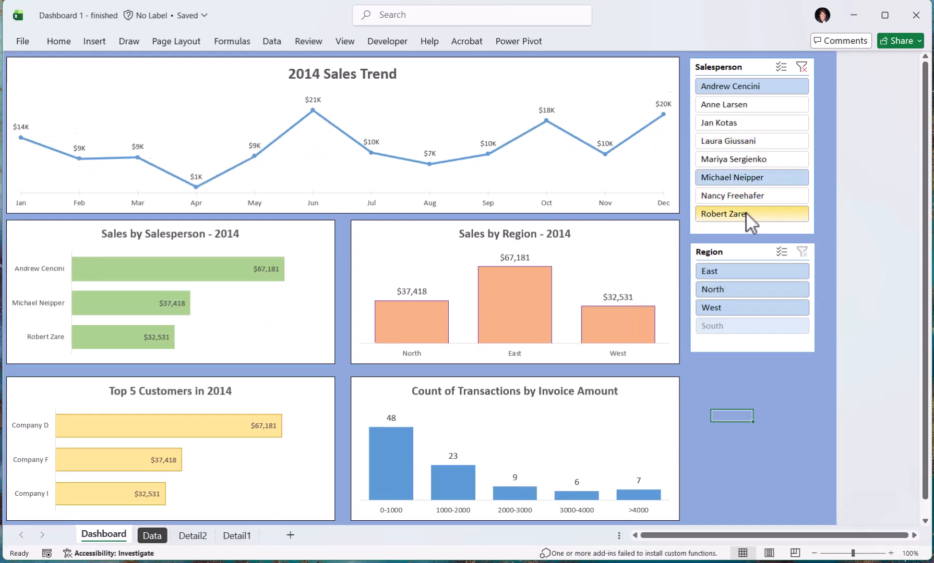
ctrl+click(745, 197)
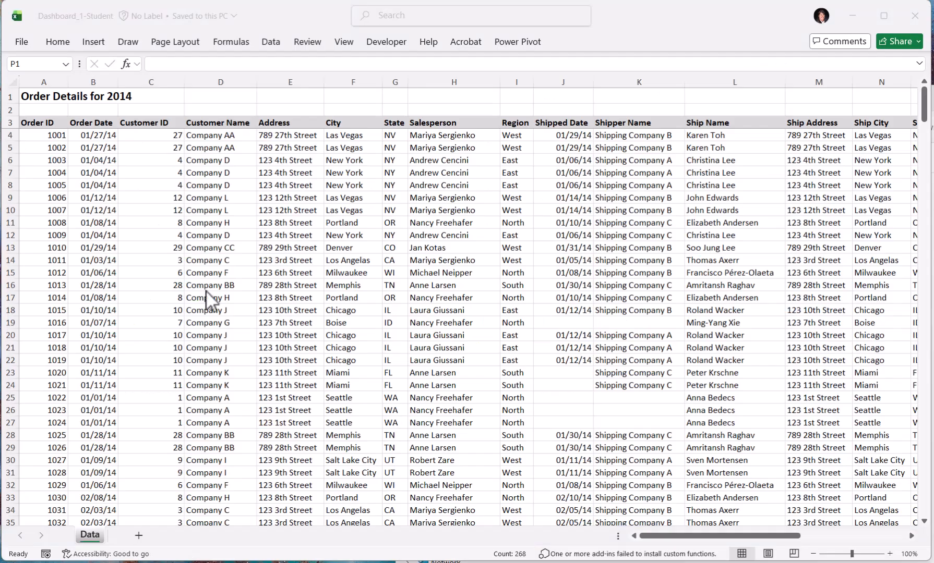
Convert the order details range A3:V372 on the Data sheet into a table with headers
click(199, 210)
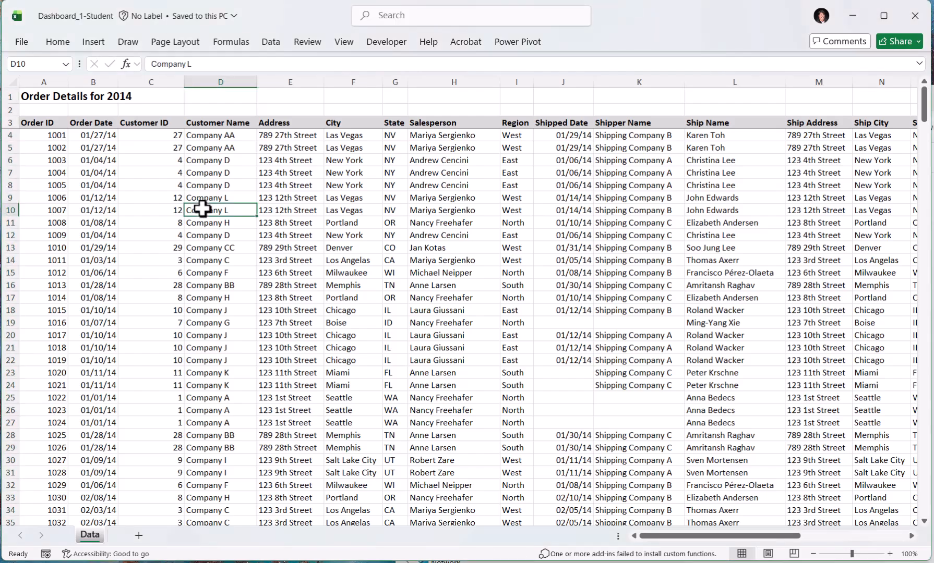
key(ctrl+a)
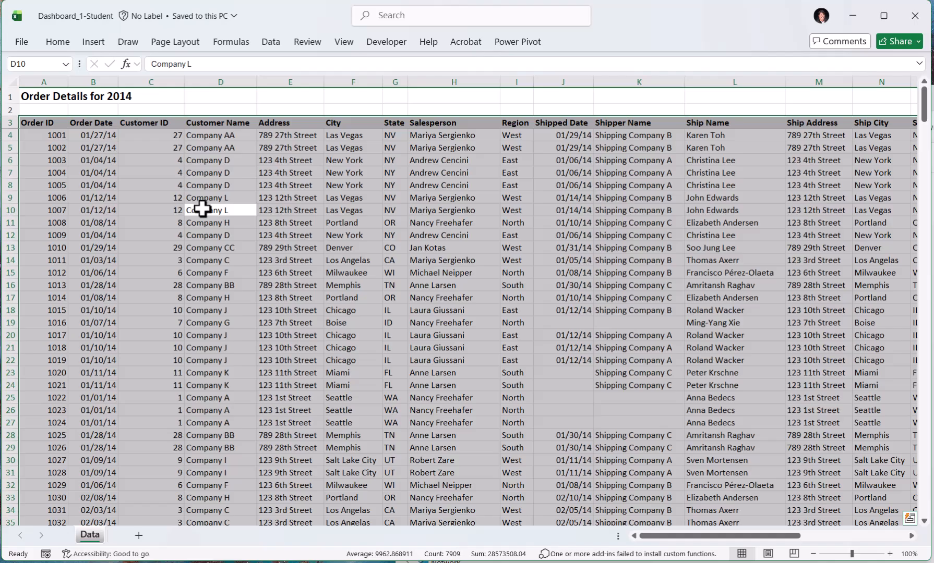
click(99, 45)
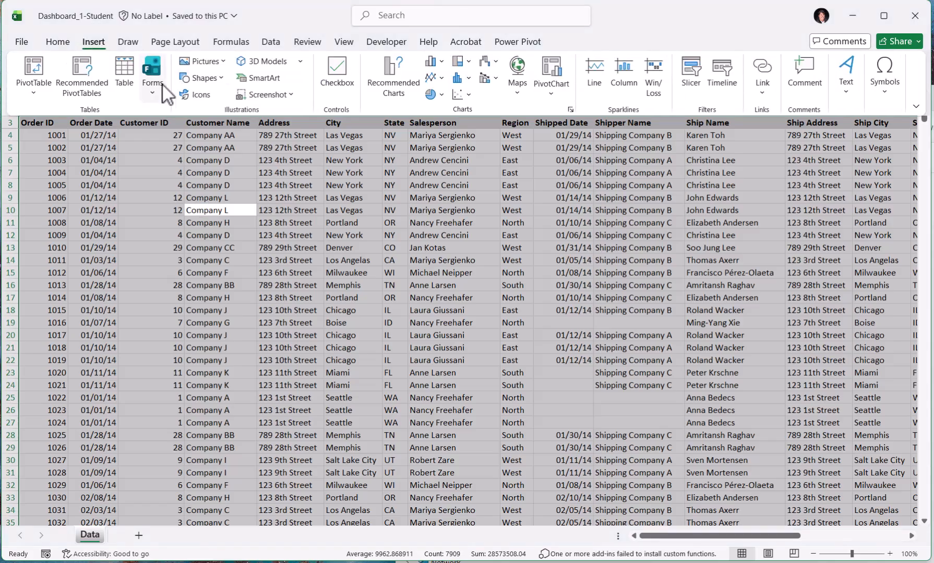
click(131, 81)
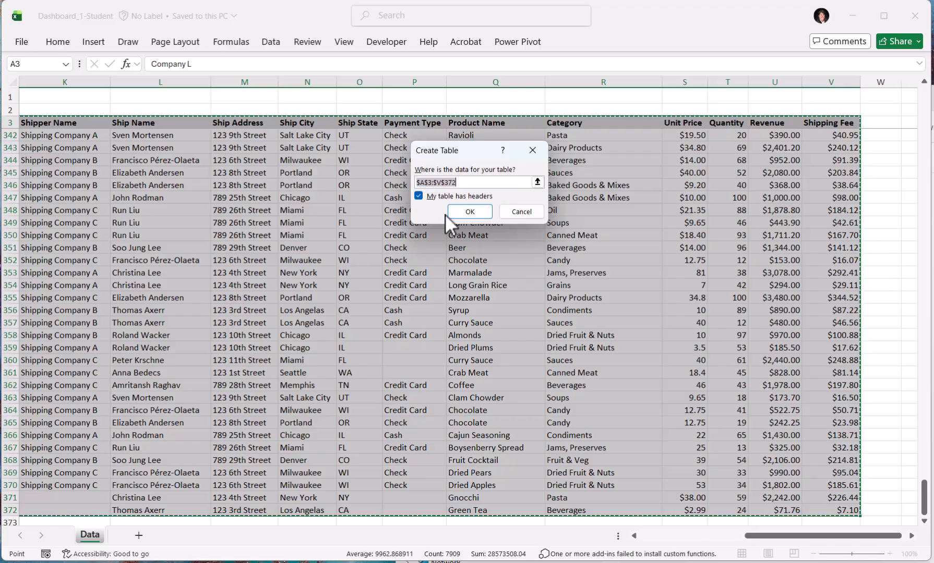
click(472, 212)
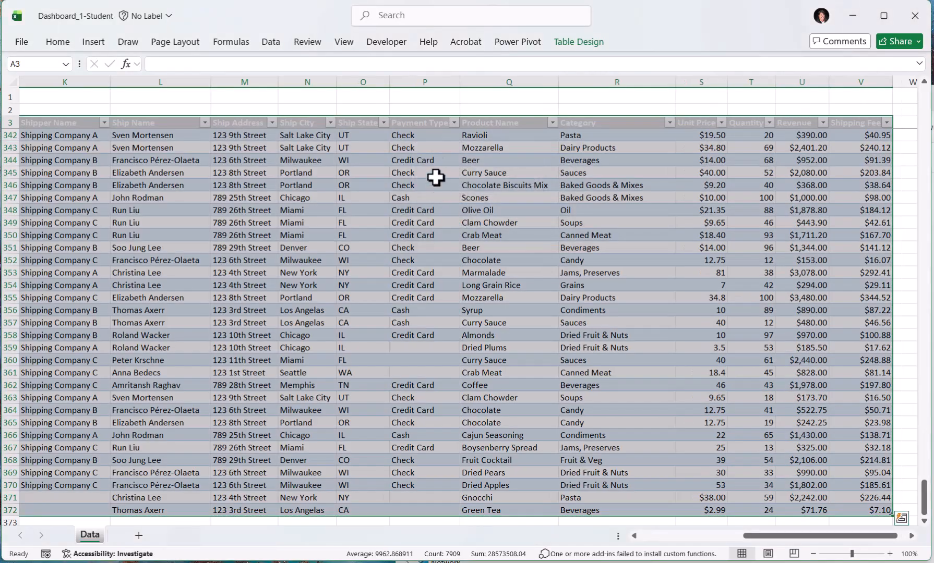
Rename the new order details table as SalesData
click(594, 44)
click(37, 78)
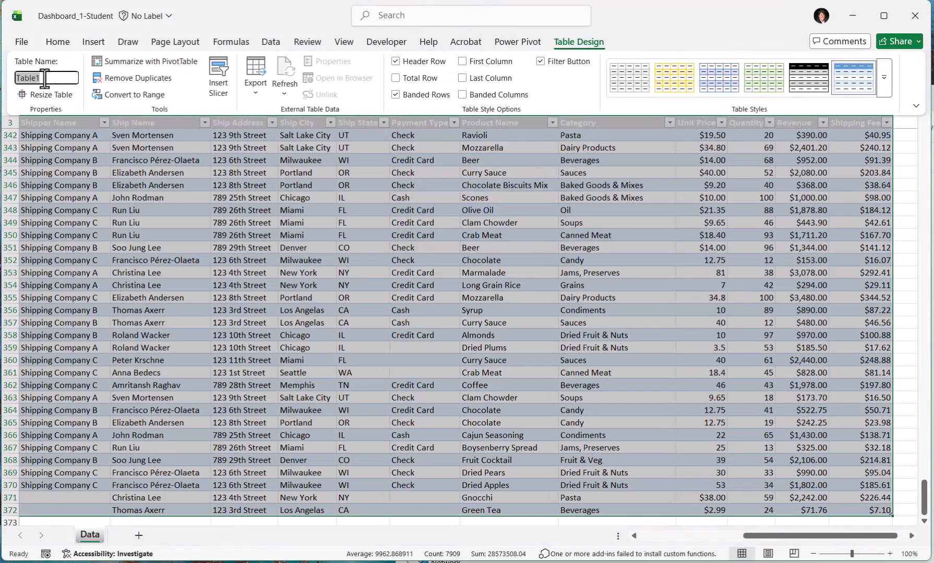
text(SalesData)
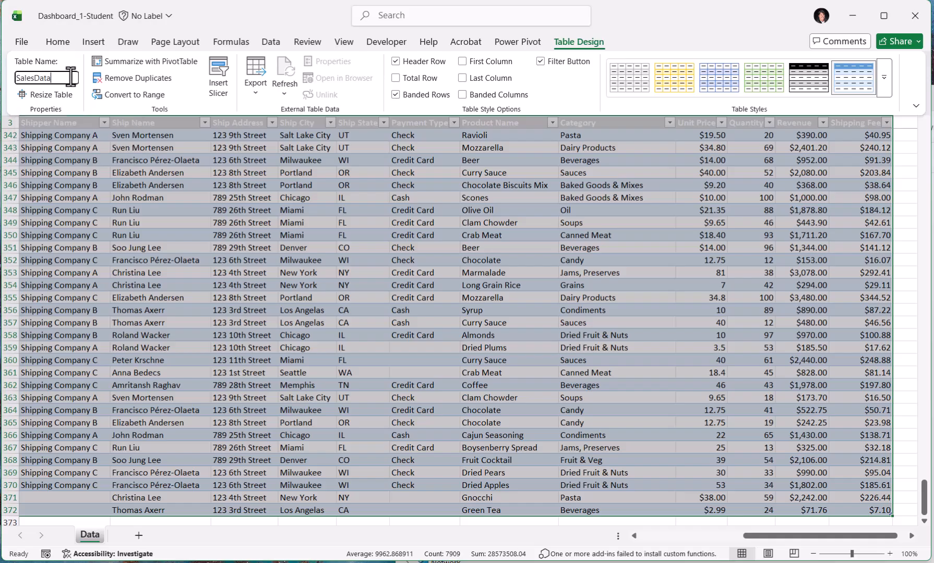
Add a new worksheet and insert a PivotTable at A1 based on the SalesData table
click(139, 536)
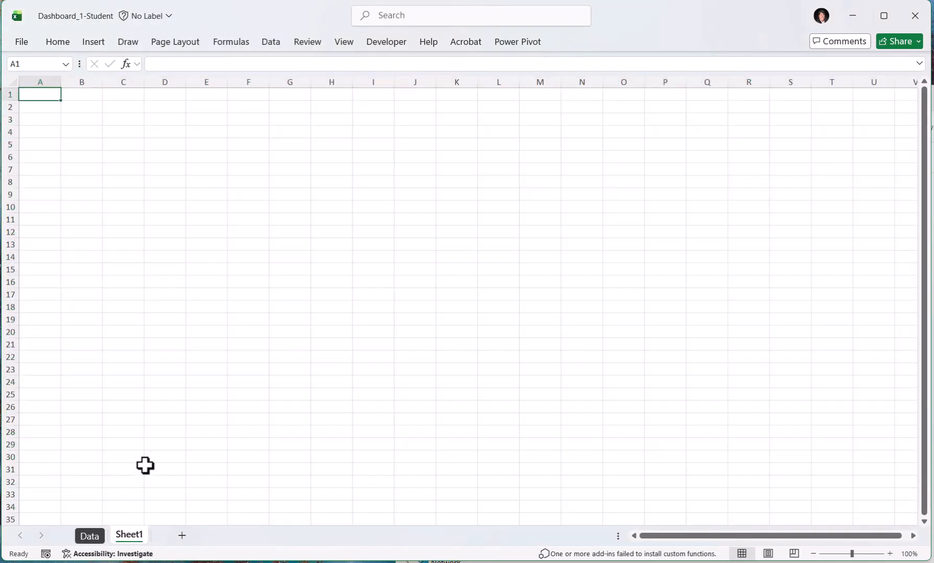
click(96, 44)
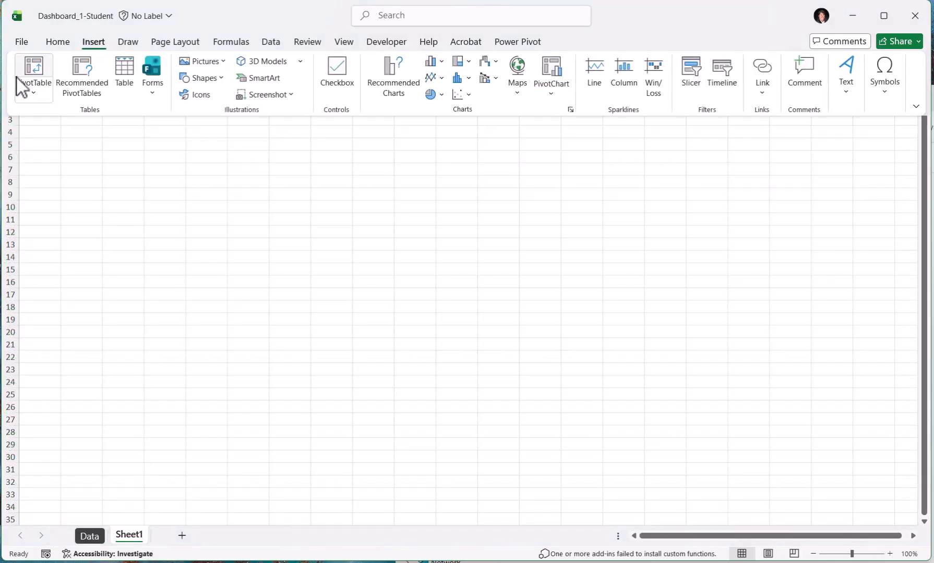
click(46, 73)
text(SalesData)
key(Return)
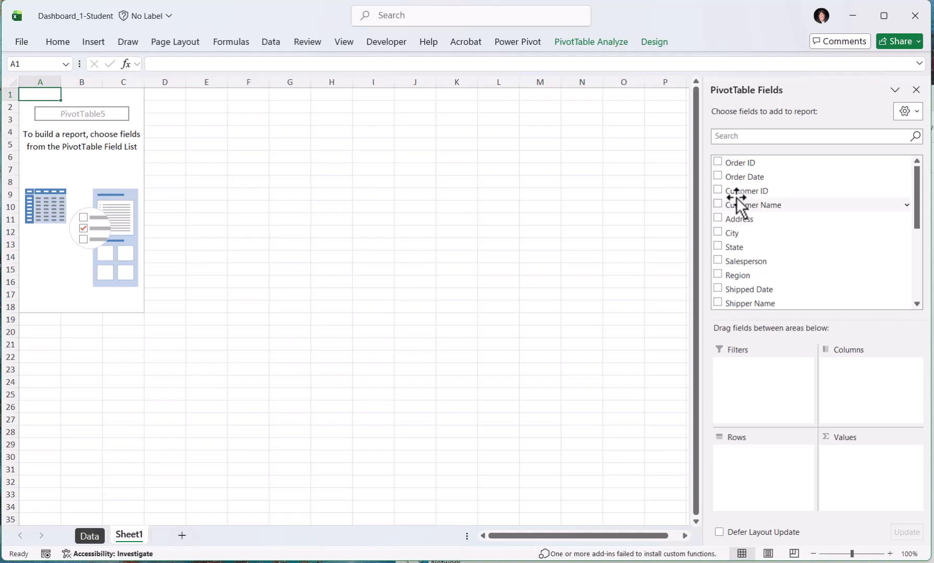
Summarize Revenue by Order Date in the PivotTable, with the dates as rows and the sum of Revenue as values
click(717, 176)
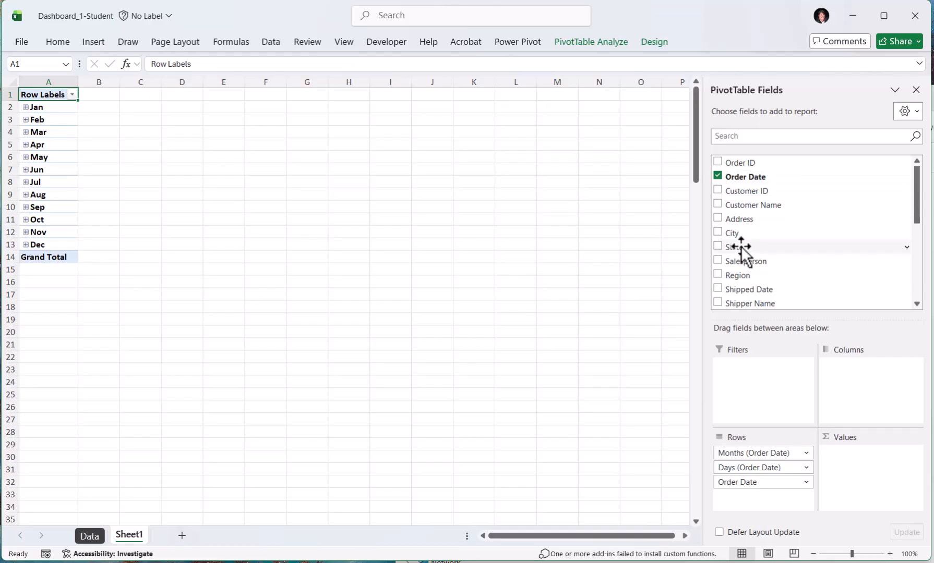
scroll(748, 249, down, 4)
scroll(747, 249, up, 2)
scroll(747, 250, down, 4)
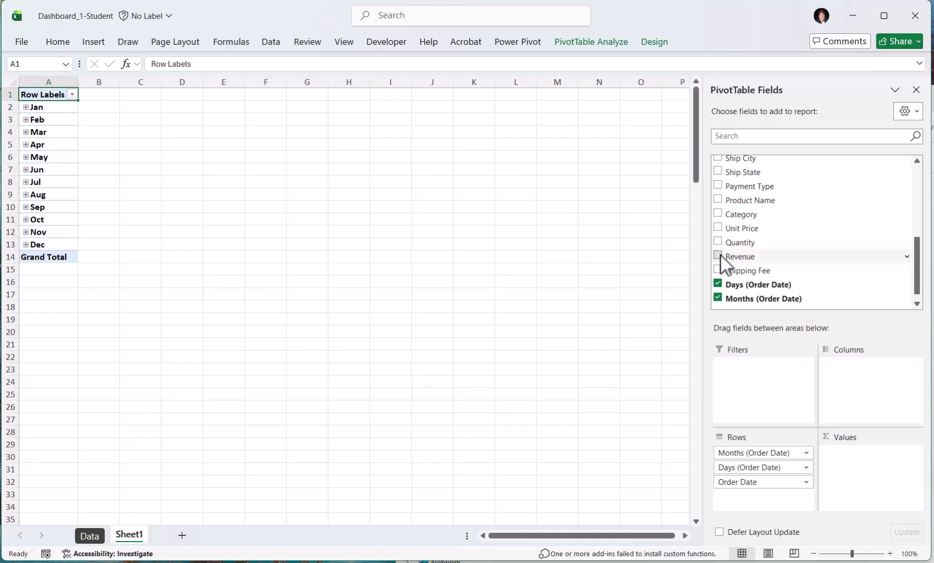
click(720, 256)
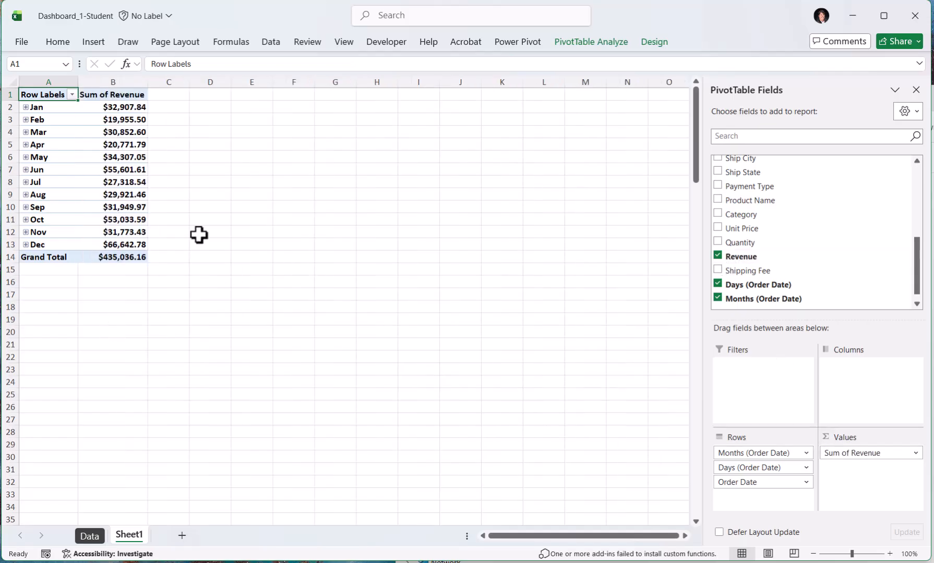
Name the PivotTable Timeline
click(591, 42)
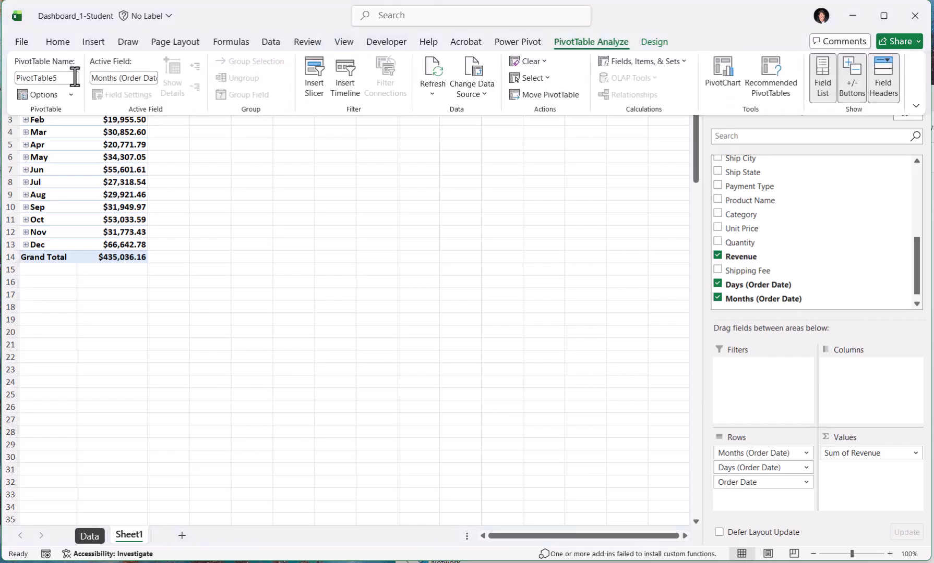
click(25, 78)
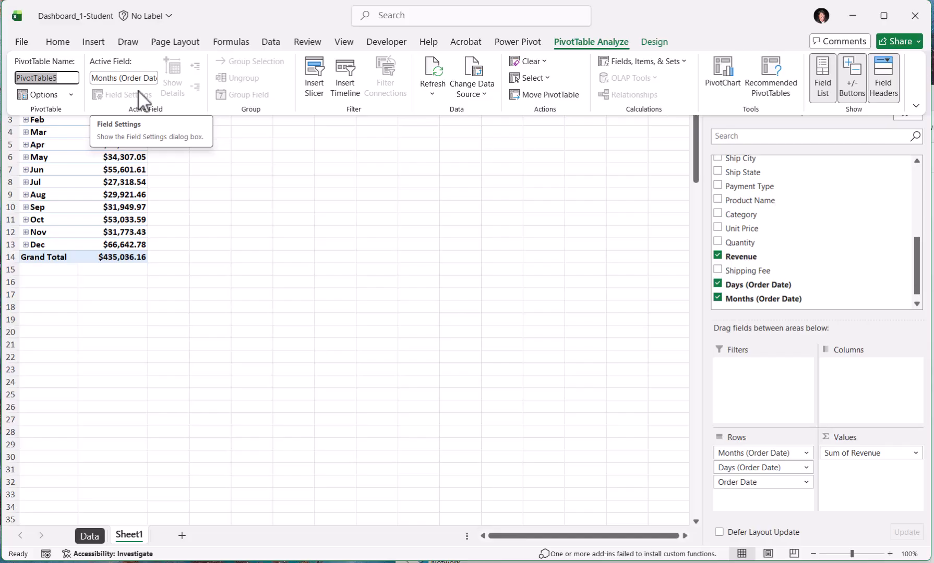
text(Timeline)
key(Return)
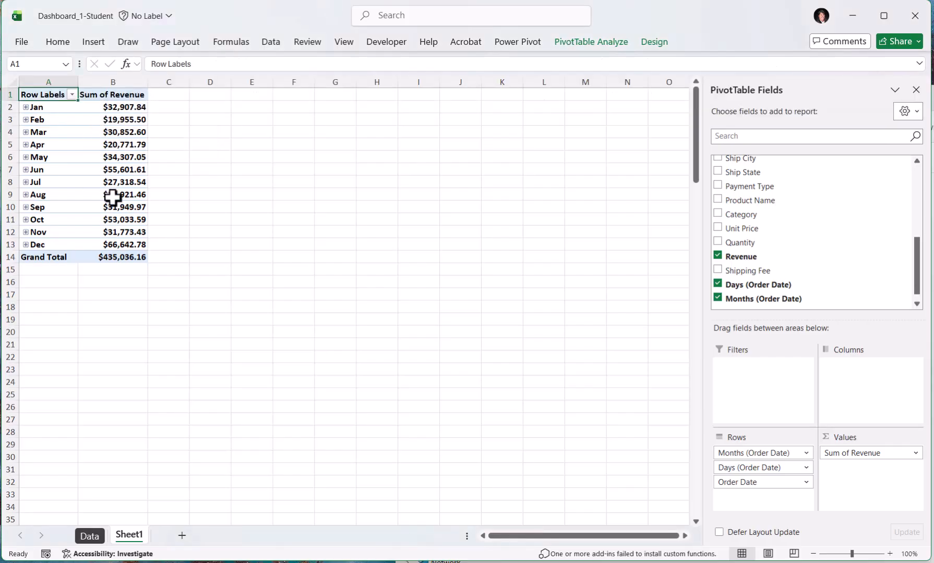
Insert a Line PivotChart from the monthly revenue PivotTable
click(102, 44)
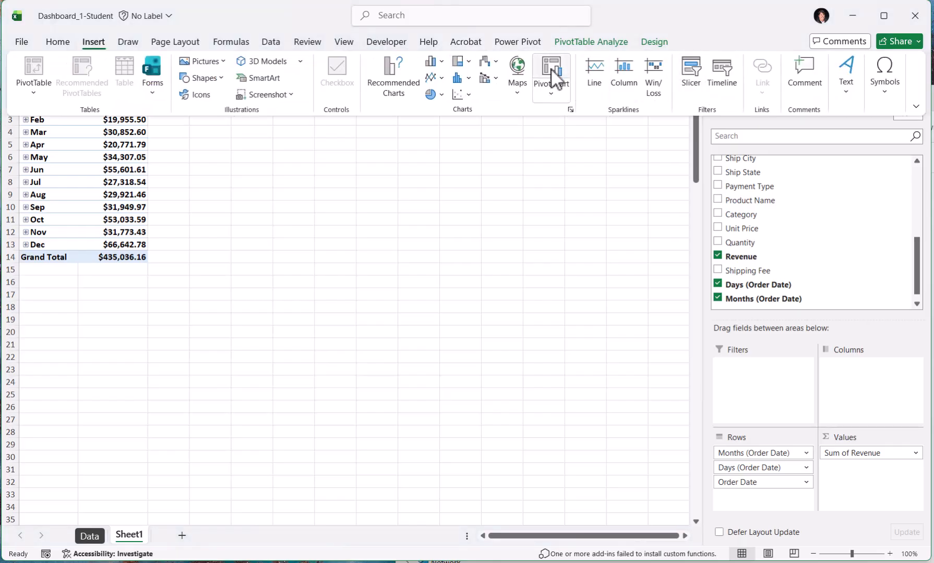
click(552, 73)
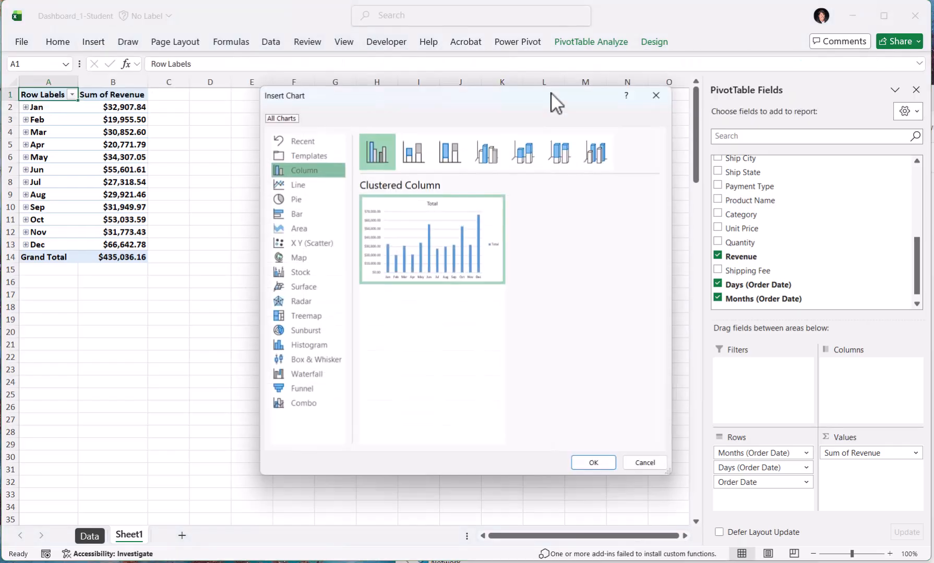
click(304, 187)
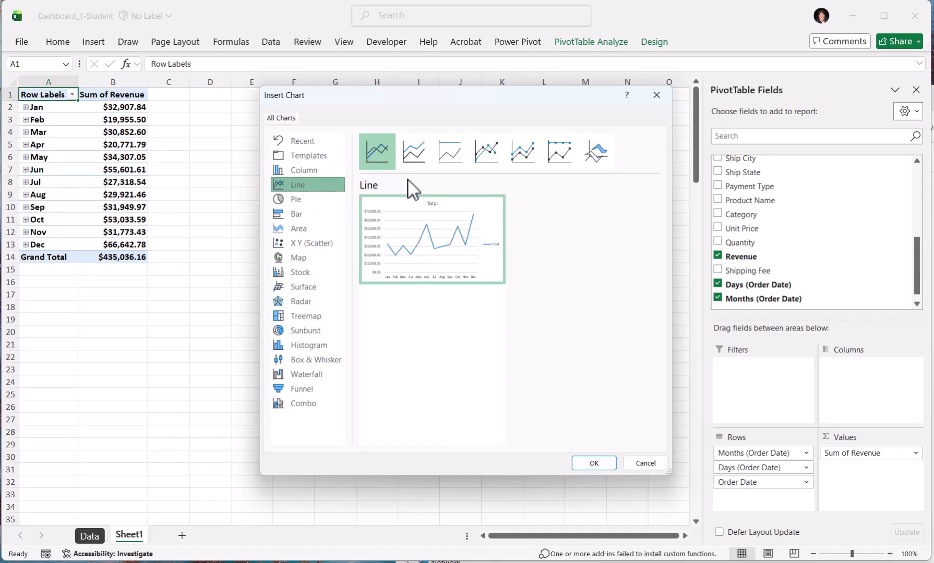
mouse_move(427, 223)
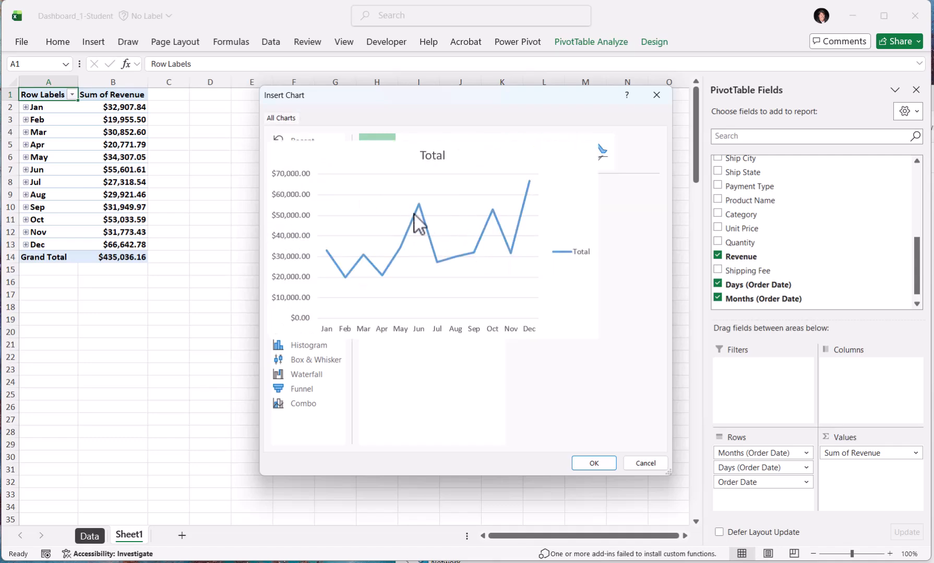
click(575, 464)
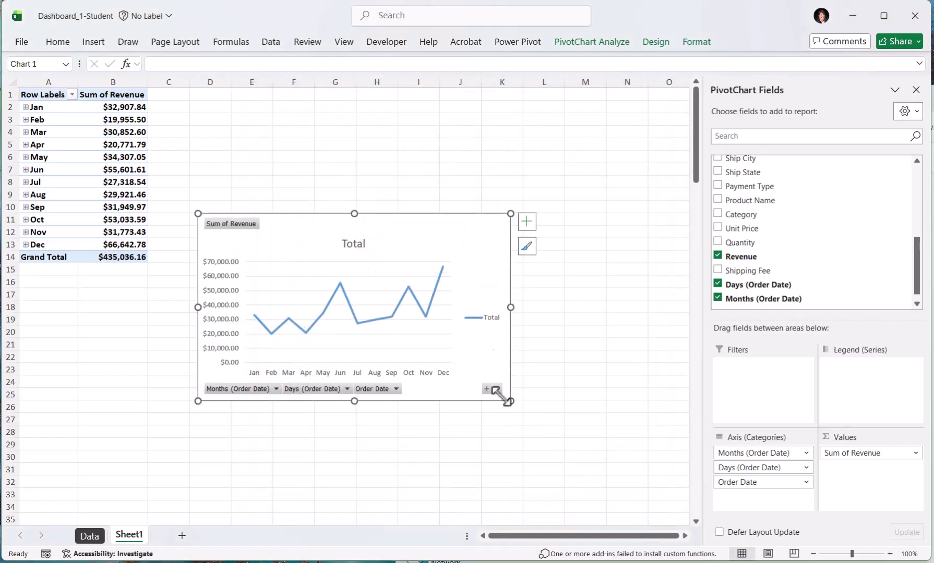
Move the chart up beside the PivotTable and enlarge it, and hide all field buttons on it
drag(425, 242, 415, 142)
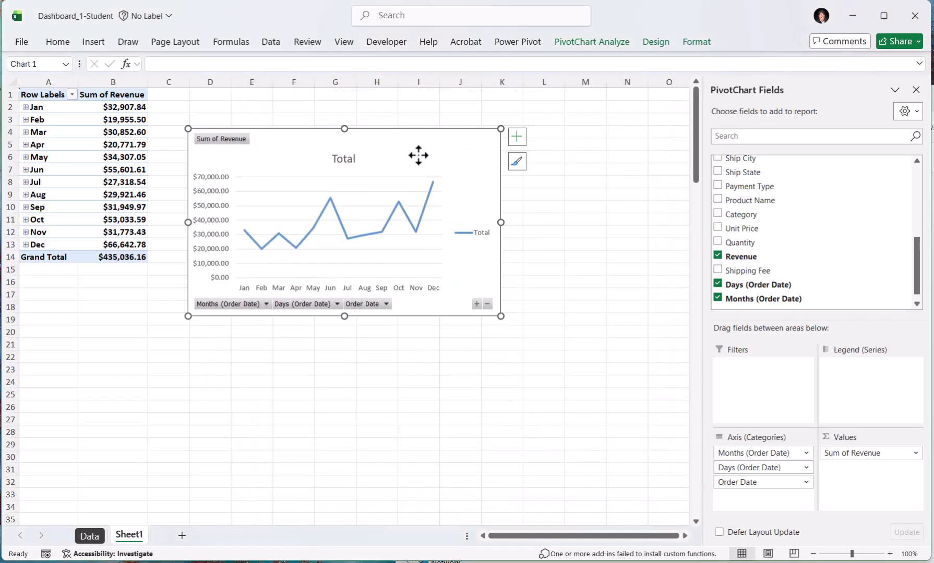
drag(500, 316, 621, 351)
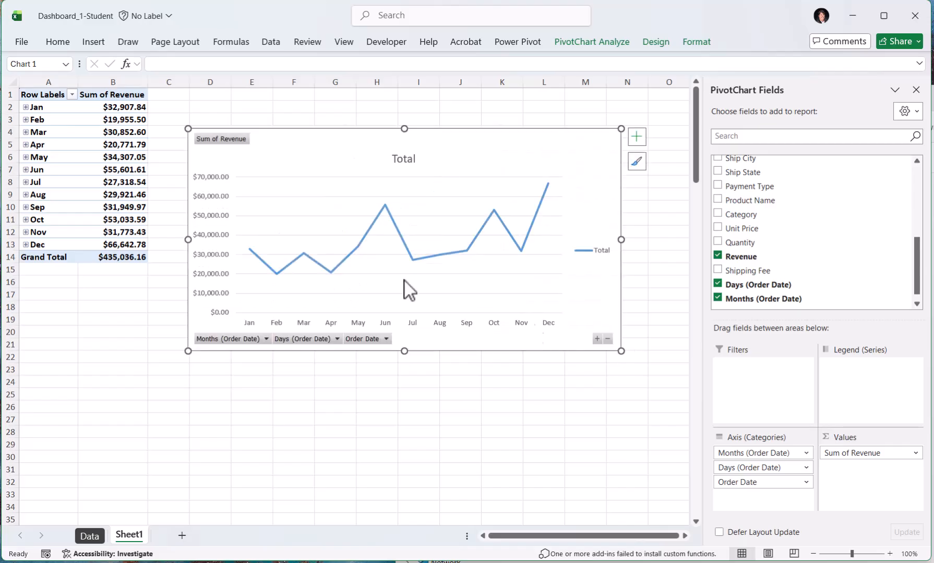
right_click(227, 141)
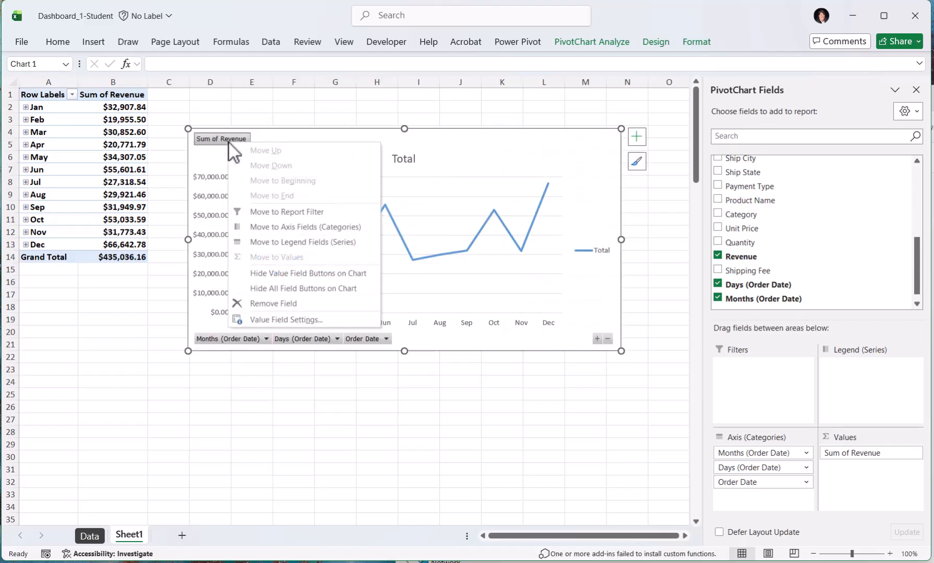
click(281, 288)
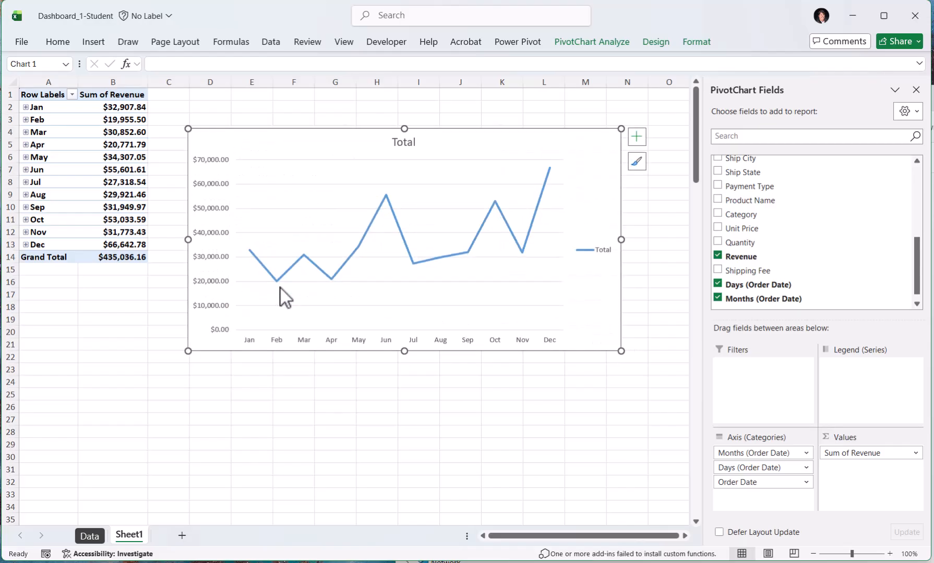
Delete the legend and the vertical value axis from the line chart
click(590, 253)
key(Delete)
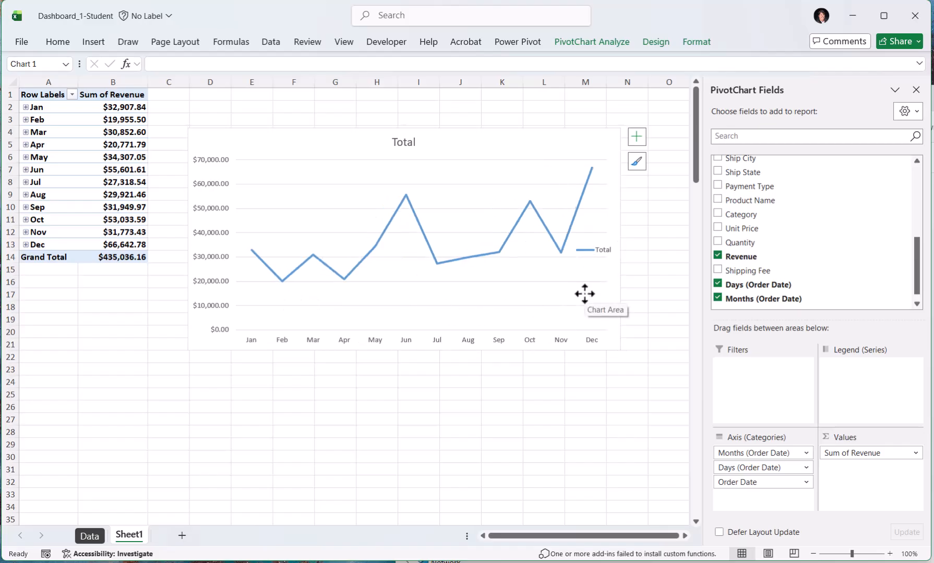
click(208, 238)
key(Delete)
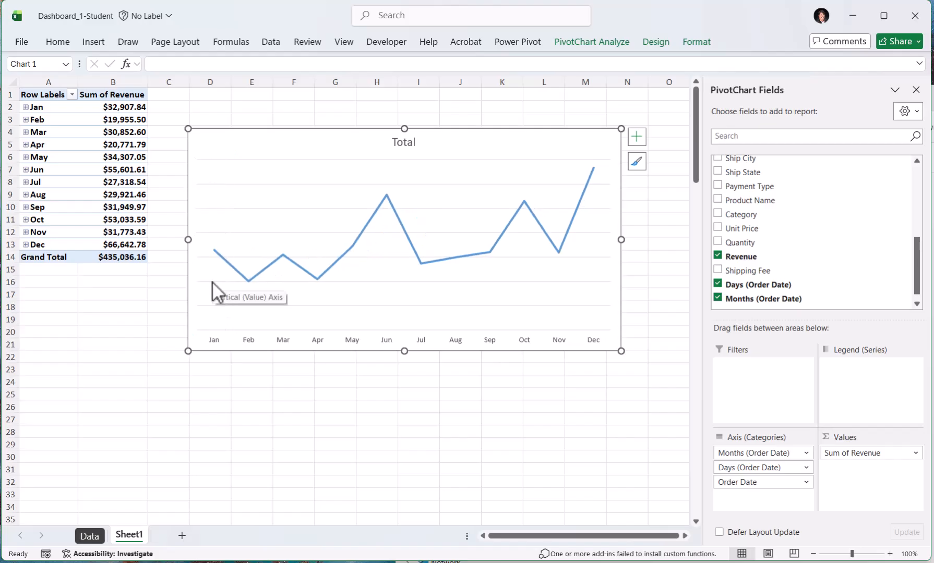
Select the line chart's title and check the matching sales trend chart title in the Dashboard 1 - finished workbook
click(410, 142)
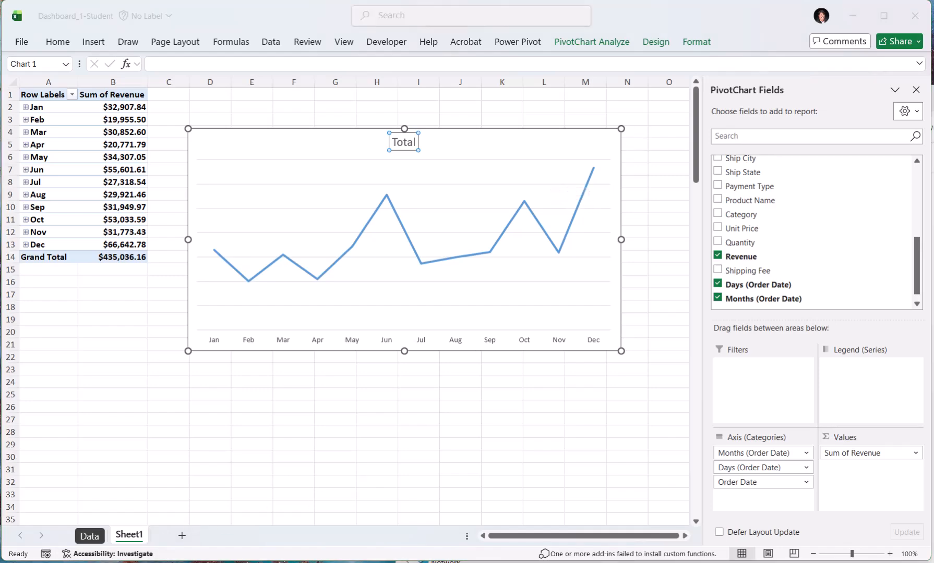
key(alt+Tab)
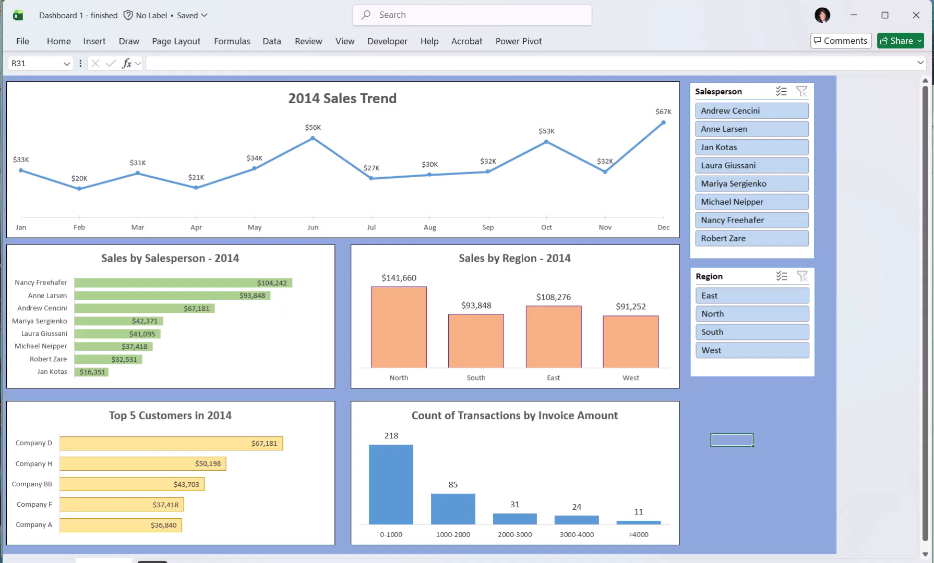
key(alt+Tab)
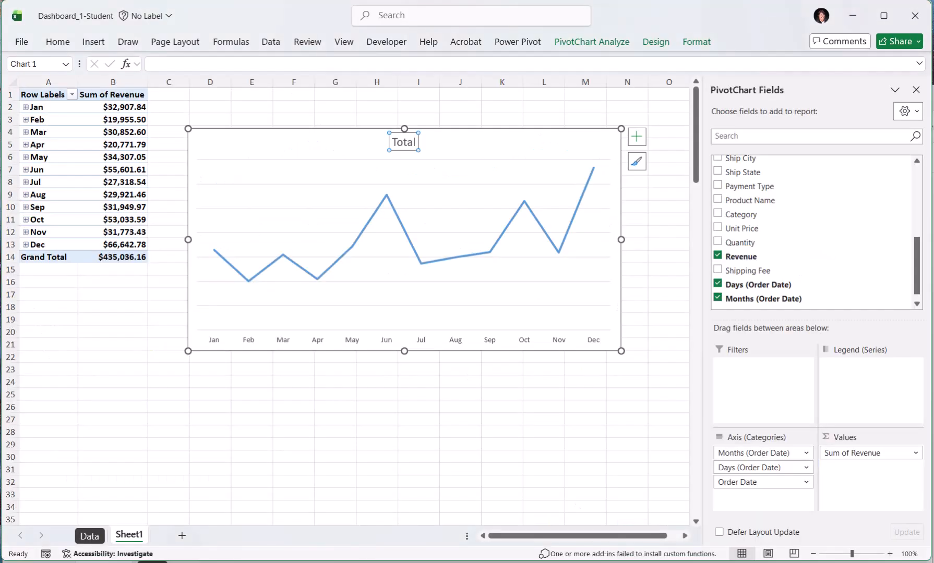
Change the chart title to "2014 Sales Trend" and format it bold at size 18
text(2014 Sales Trend)
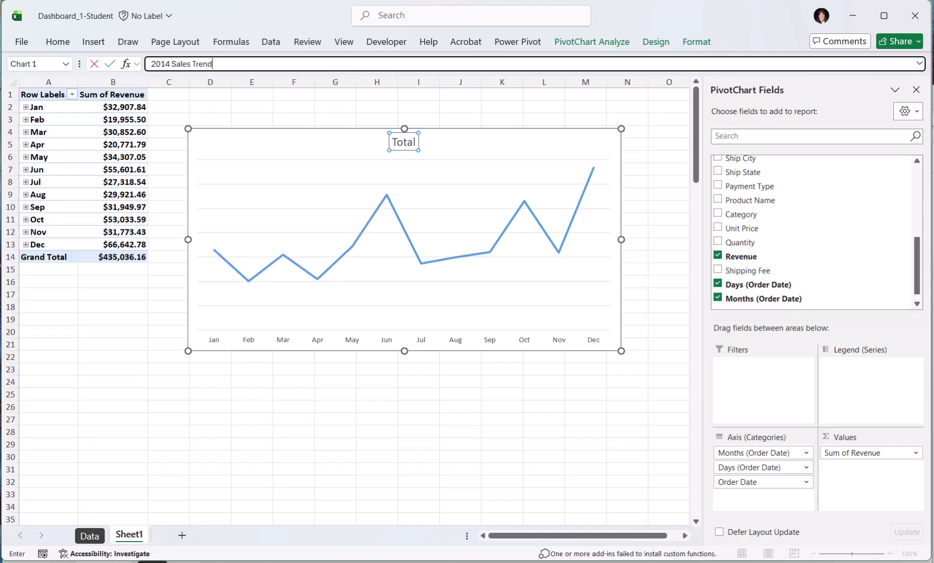
key(Return)
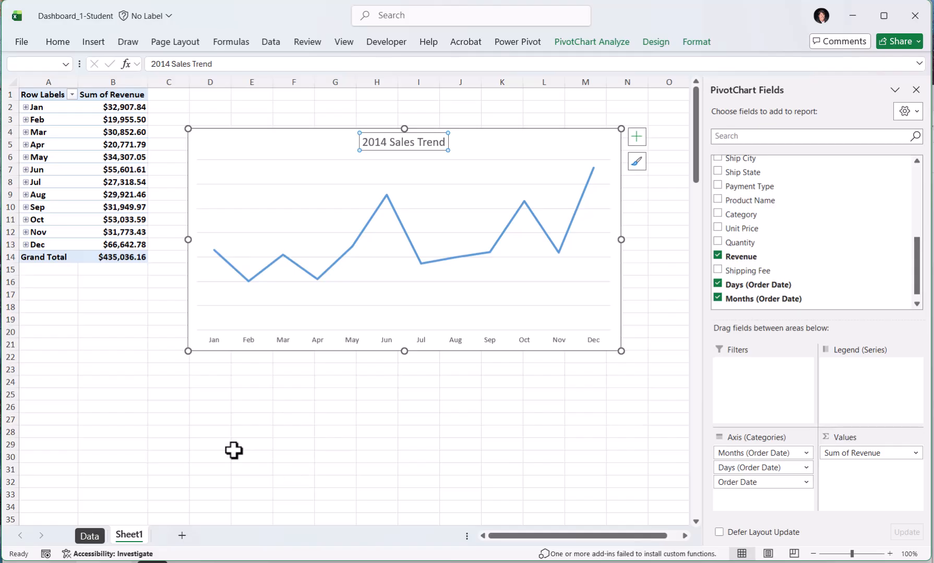
key(ctrl+b)
click(58, 42)
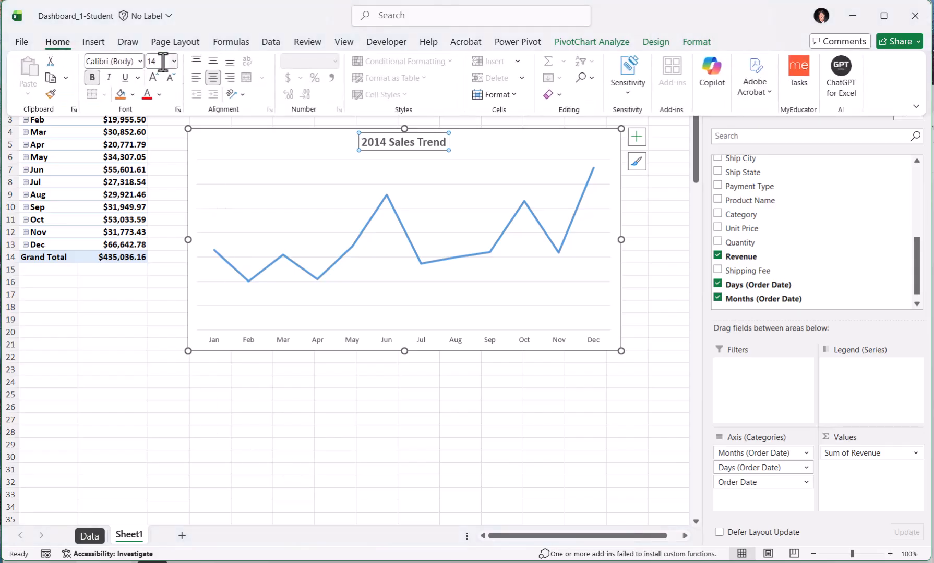
click(153, 78)
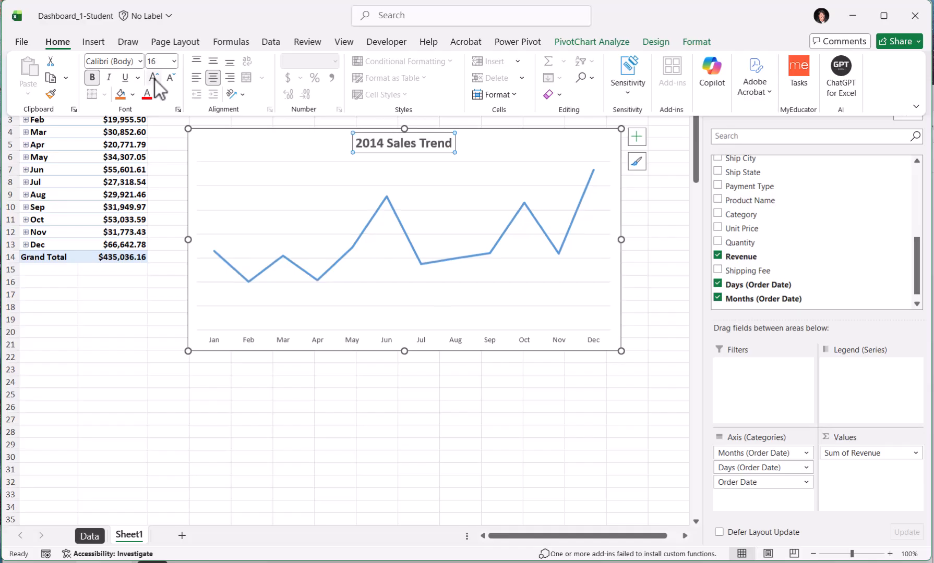
click(154, 79)
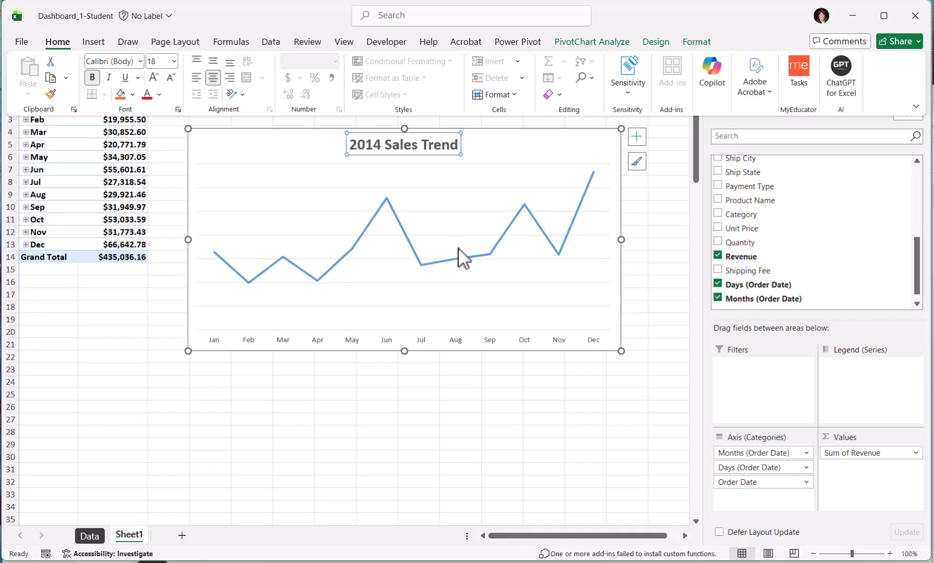
Delete the horizontal gridlines from the sales trend line chart
click(495, 168)
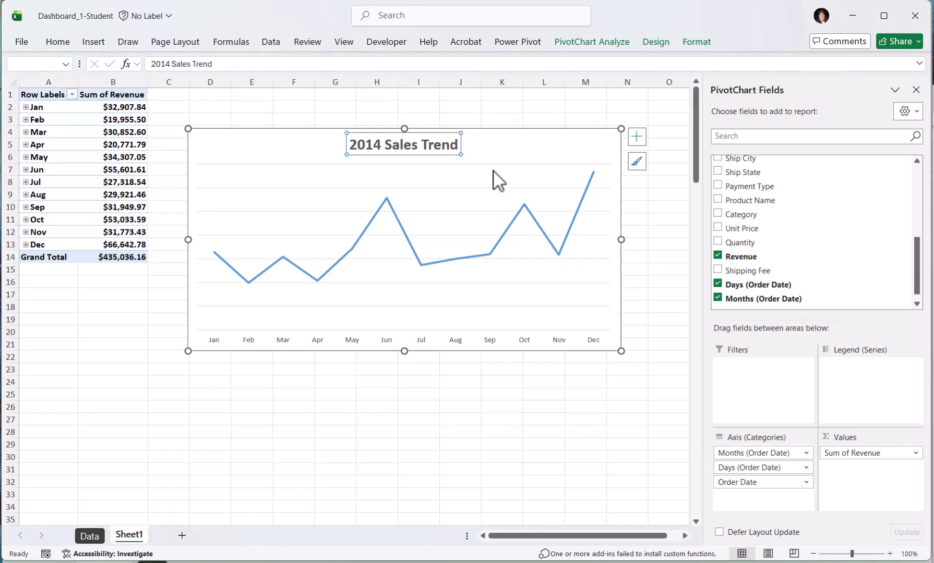
click(485, 156)
click(483, 165)
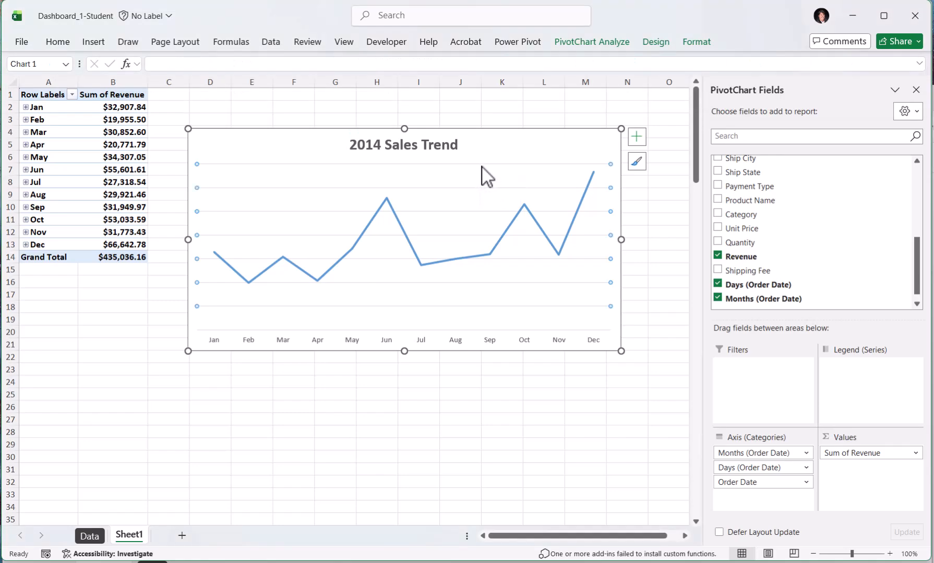
key(Delete)
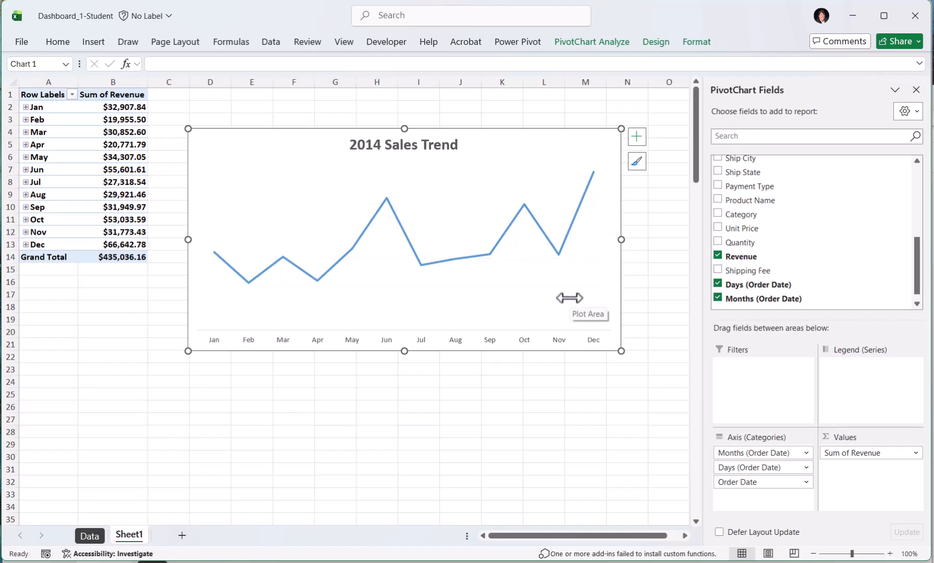
Add data labels to the line series and set their label position to Above
click(388, 203)
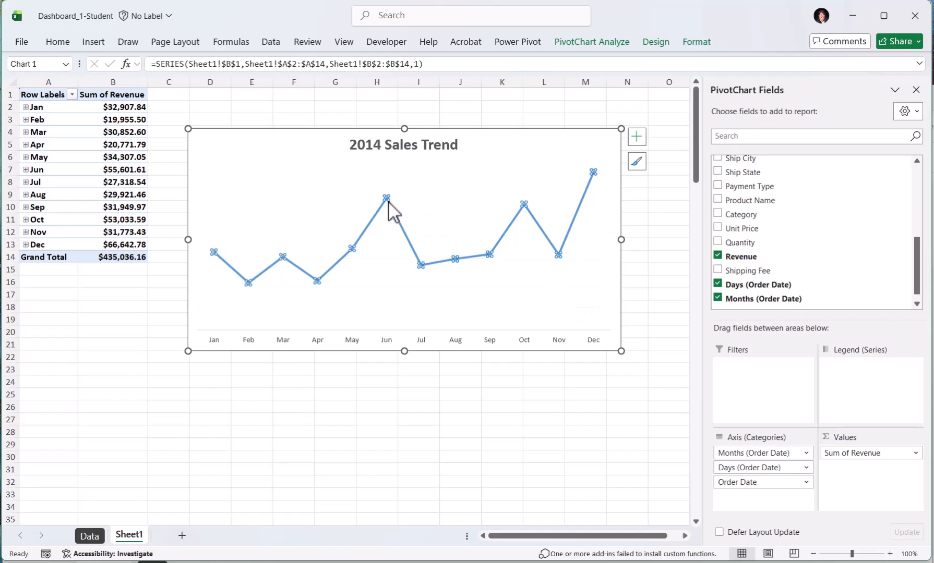
right_click(388, 203)
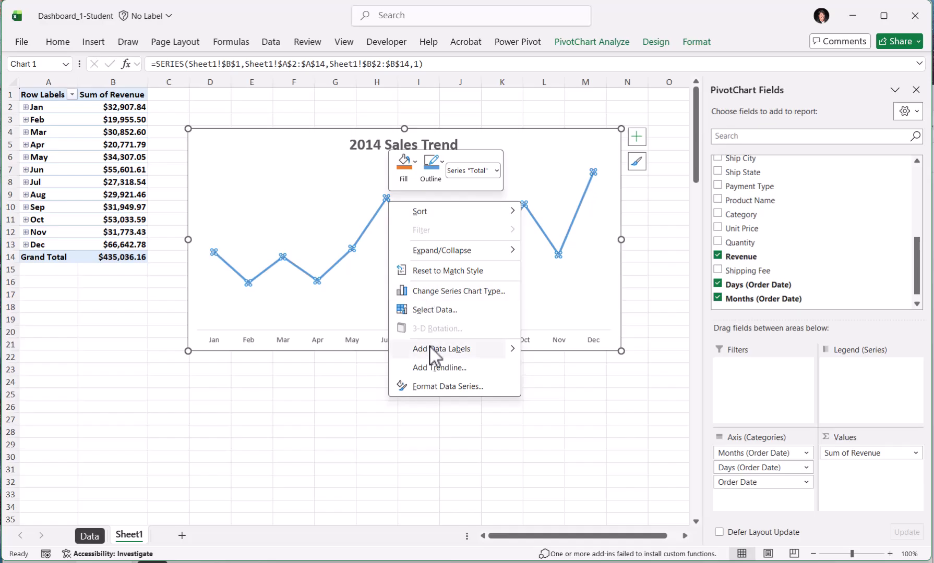
click(430, 345)
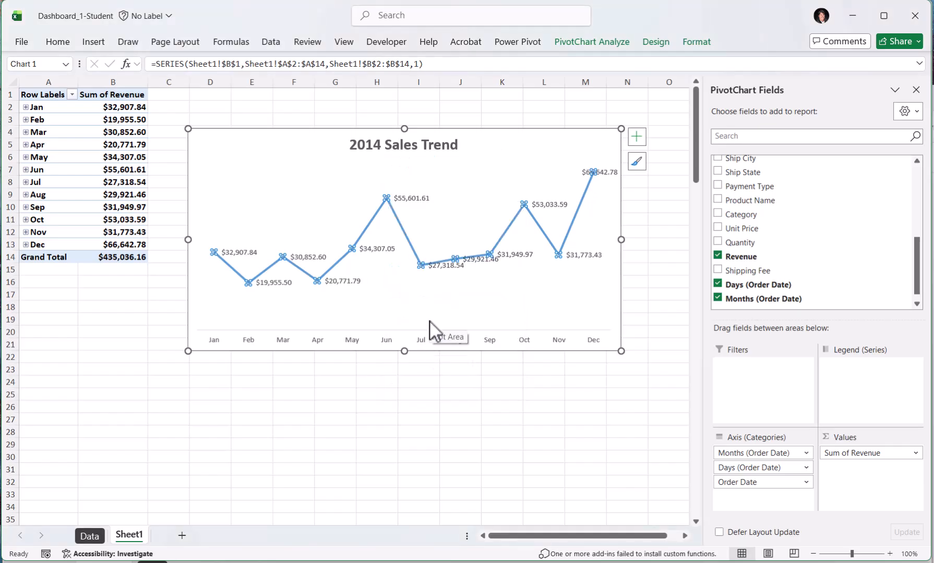
right_click(388, 199)
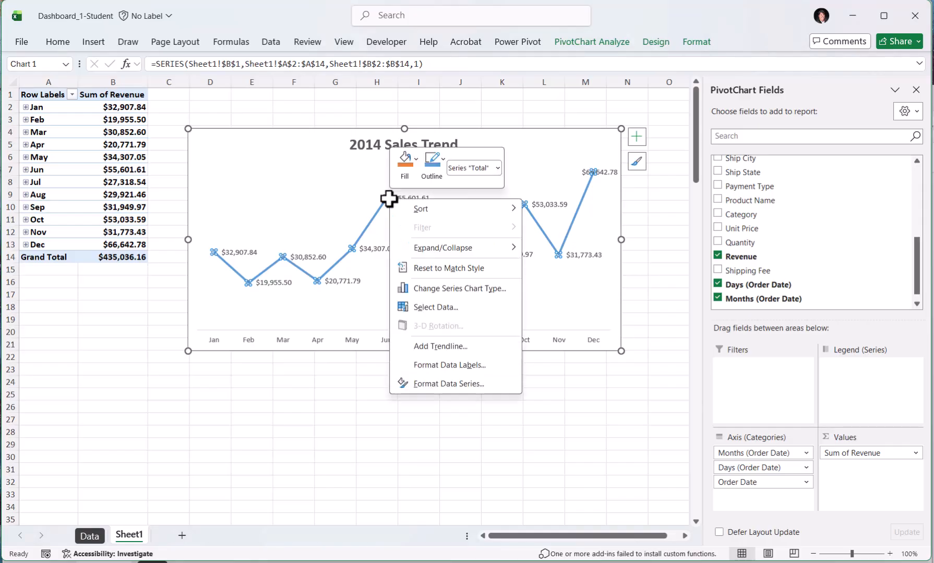
click(448, 365)
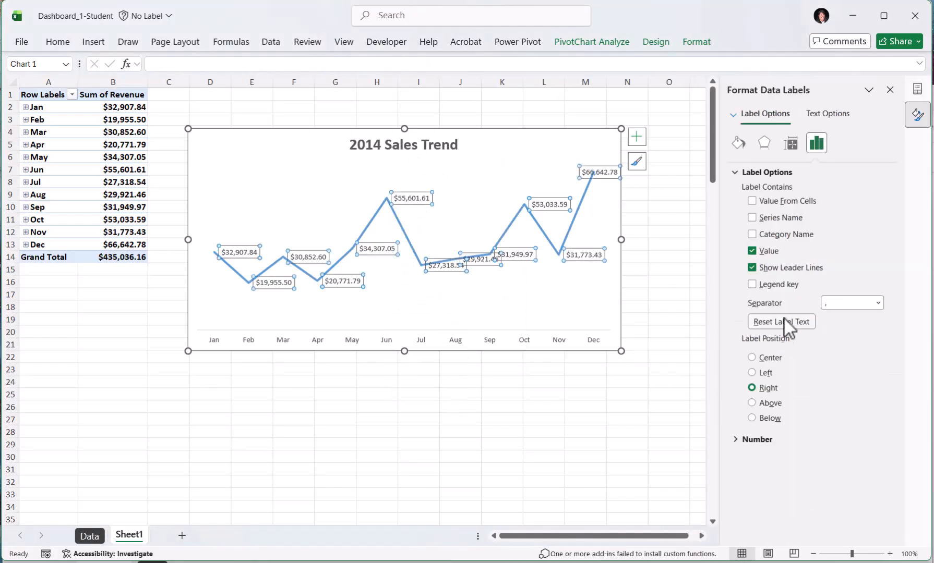
click(751, 404)
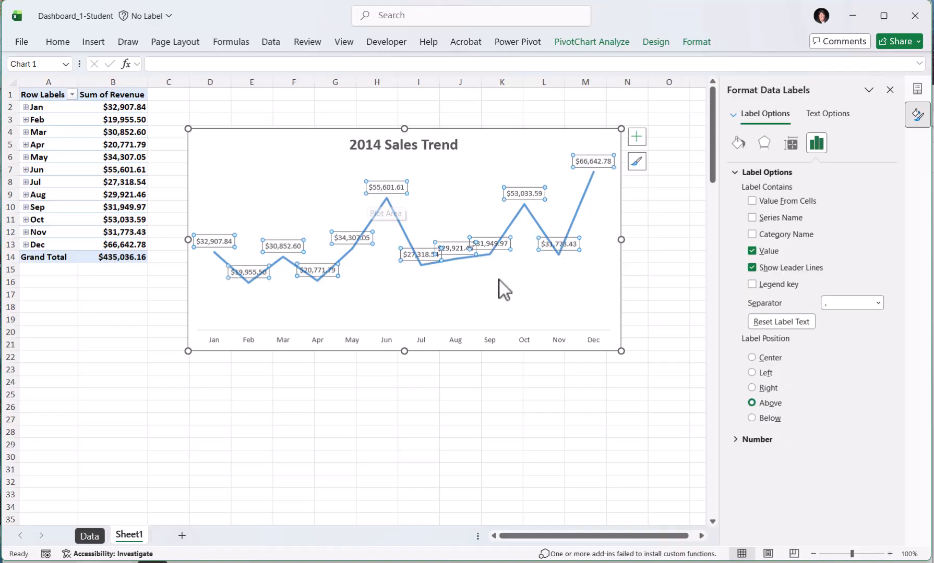
Set the data labels' number format category to Number
click(763, 444)
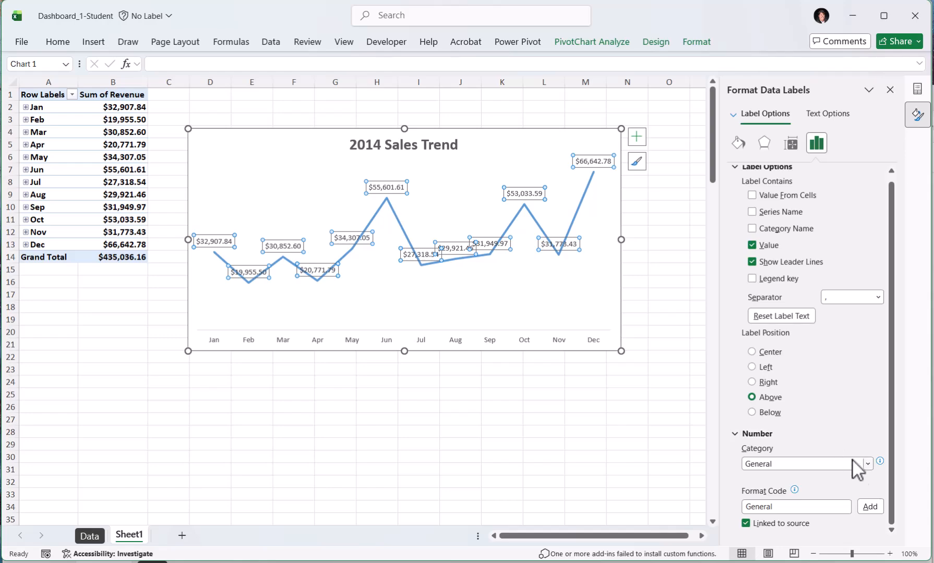
click(866, 465)
click(810, 491)
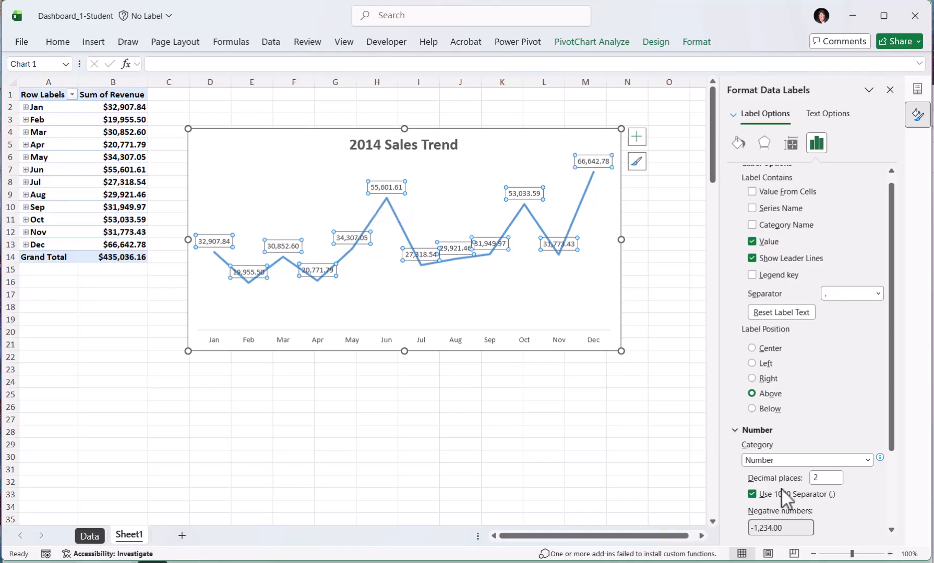
click(808, 527)
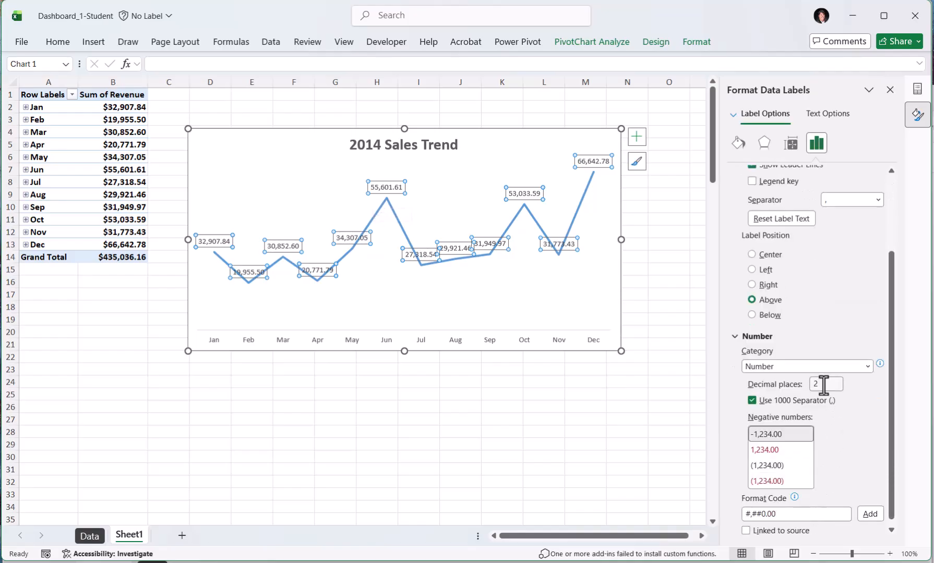
Replace the data labels' format code with the custom code # and apply it
mouse_move(792, 503)
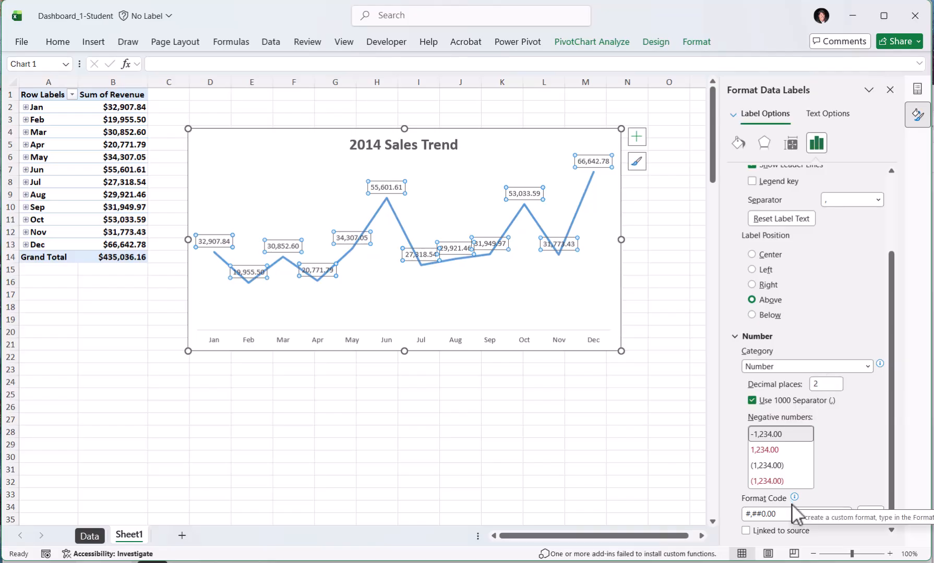
scroll(793, 502, down, 1)
click(783, 506)
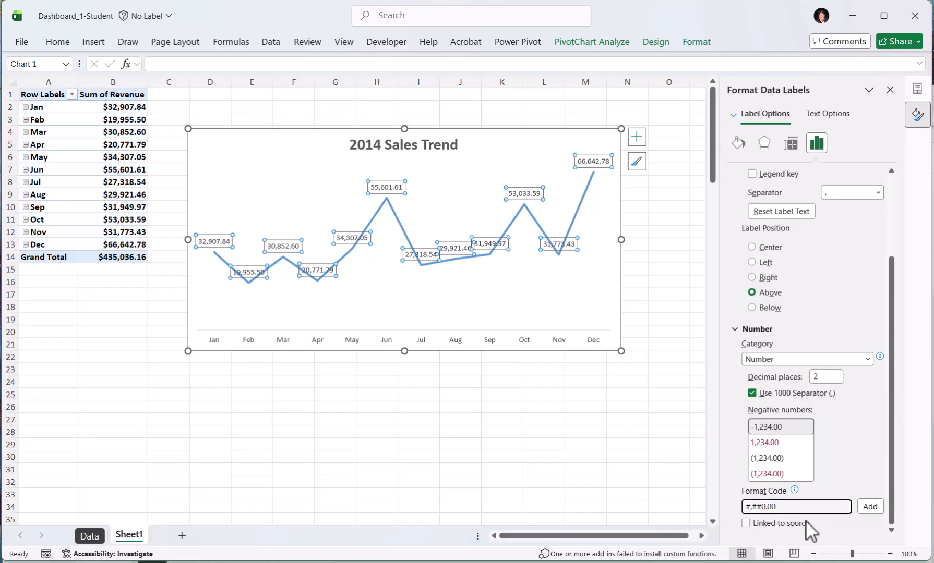
key(BackSpace)
key(BackSpace)
key(BackSpace)
key(BackSpace)
key(BackSpace)
key(BackSpace)
key(BackSpace)
click(870, 507)
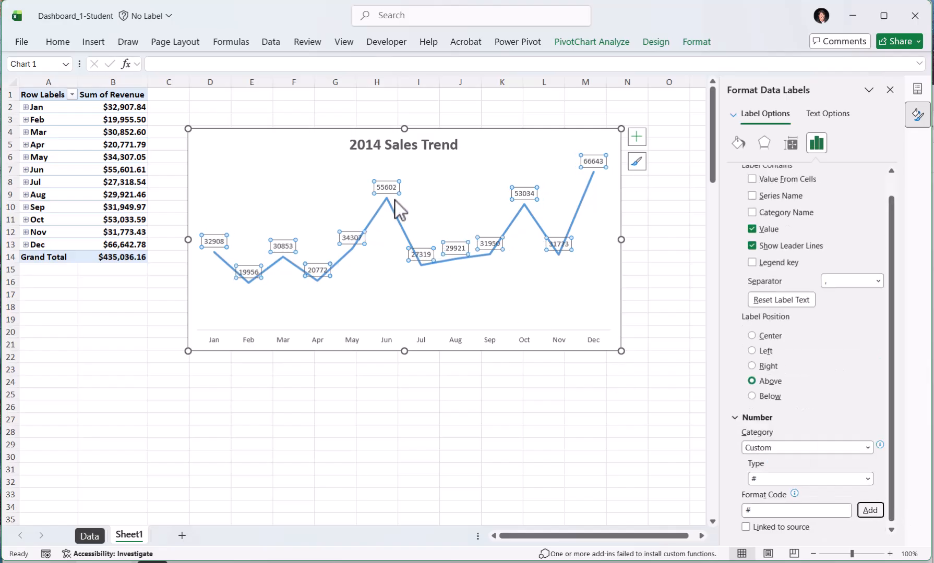
Extend the data labels' format code with a leading dollar sign and a trailing comma, making it $#,
click(751, 511)
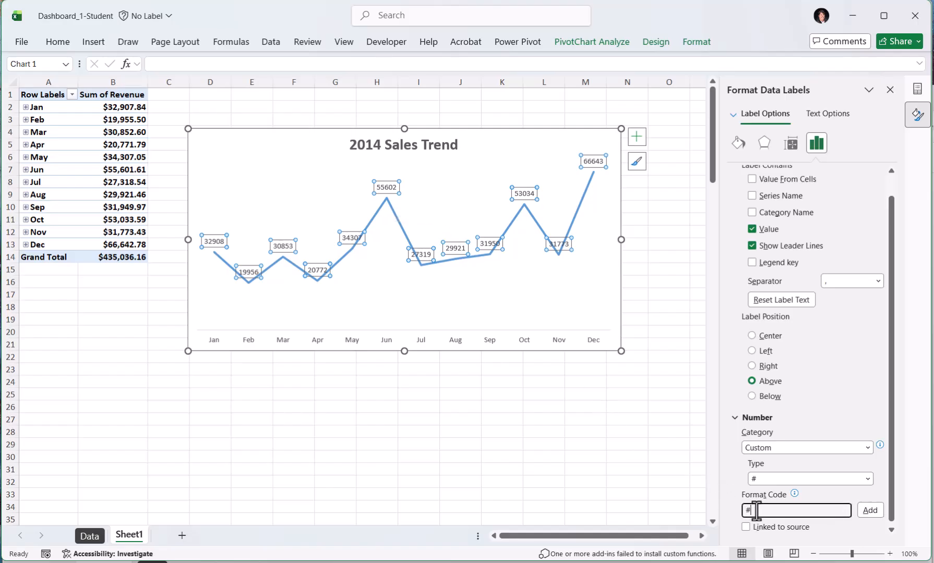
key(Left)
text($)
click(870, 511)
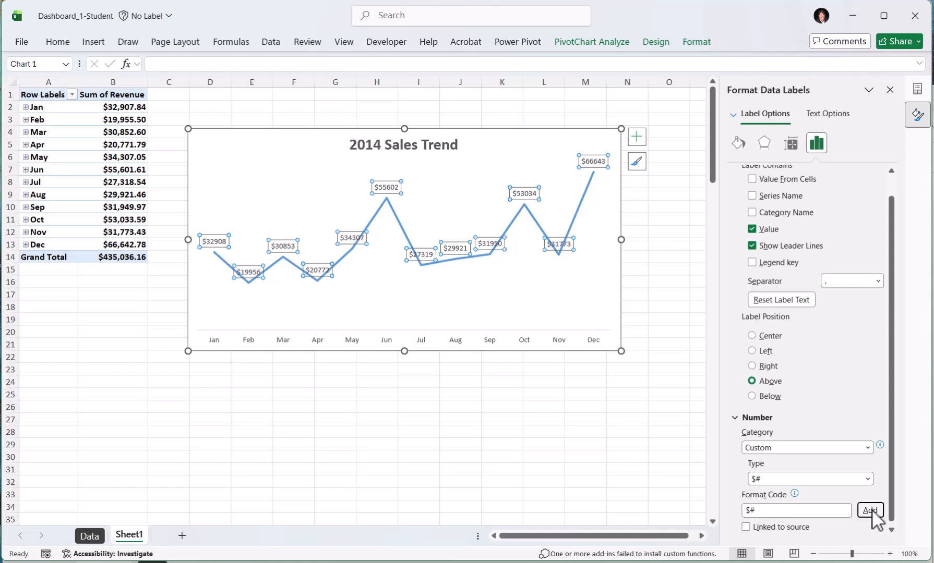
click(765, 510)
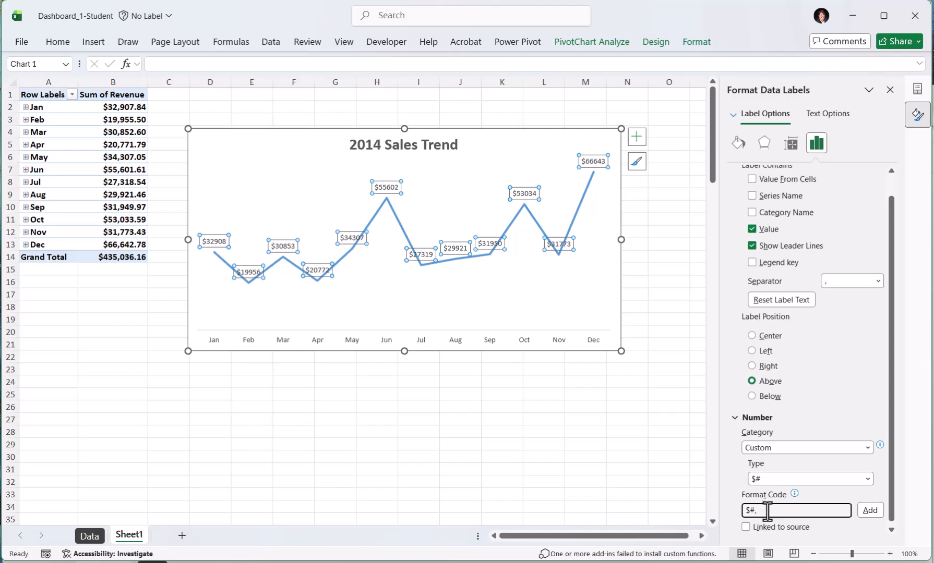
click(869, 511)
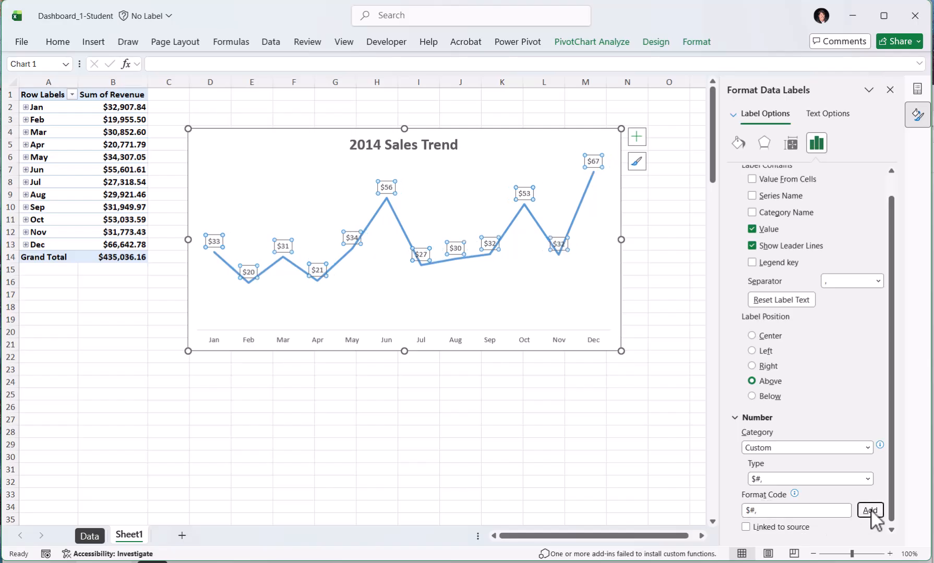
Try the custom format code $#,000 on the data labels
click(764, 512)
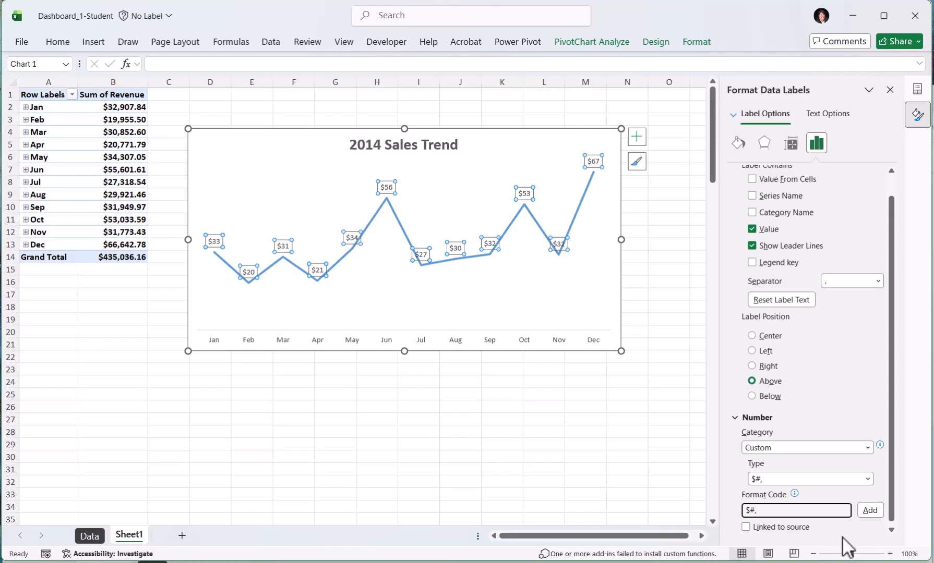
text(000)
click(869, 510)
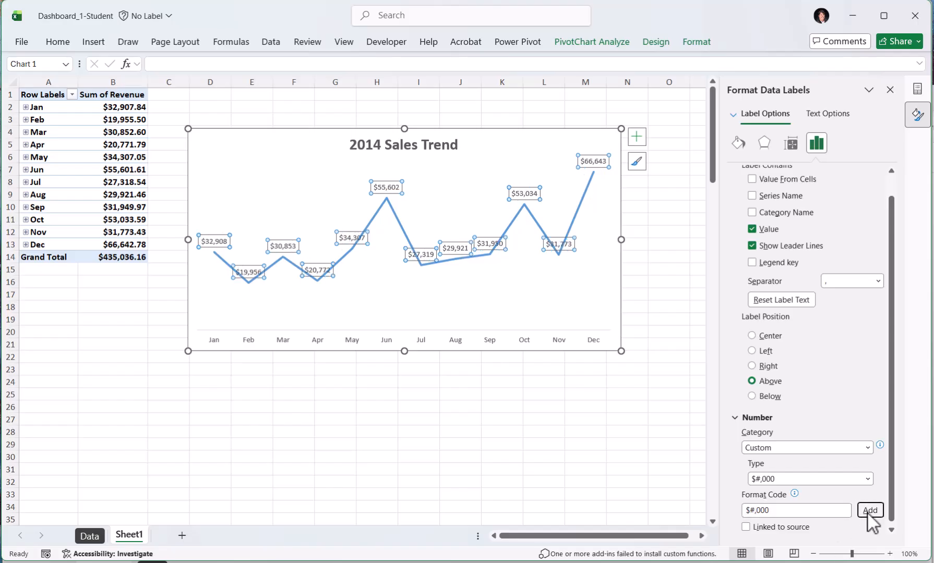
Set the data labels' custom format code to $#,"K" and apply it
click(773, 510)
key(BackSpace)
key(BackSpace)
key(BackSpace)
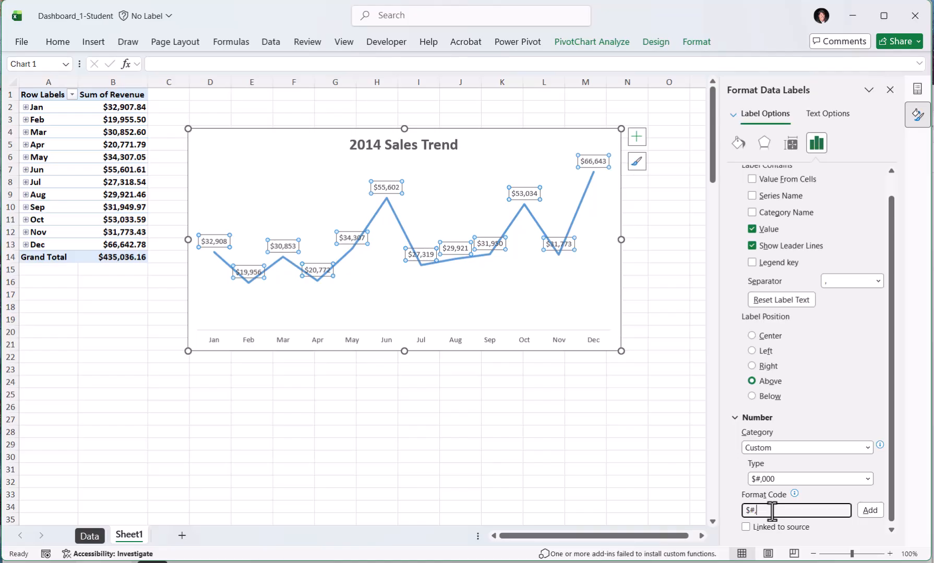
text("K")
click(869, 511)
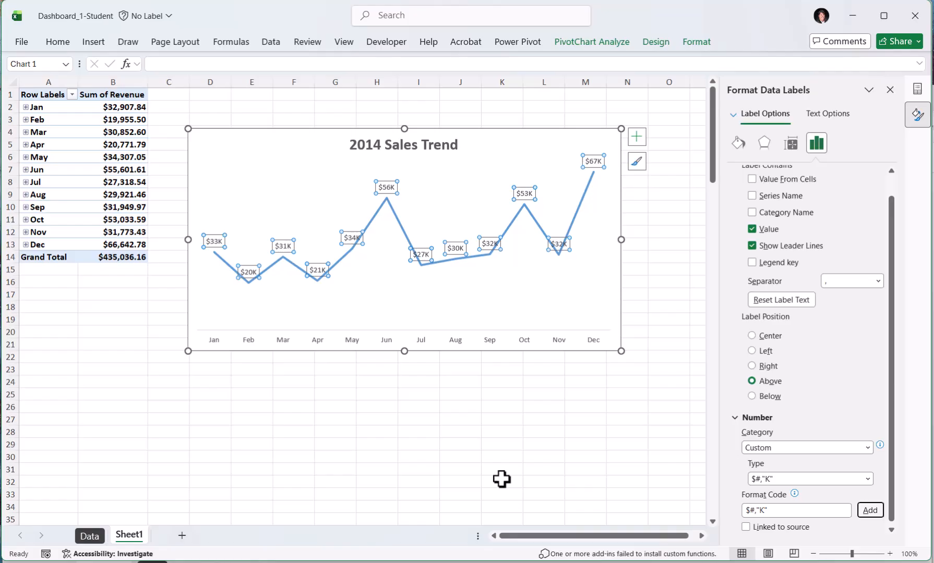
Give the chart area of the sales trend chart a dark border colour and deselect the chart
click(291, 150)
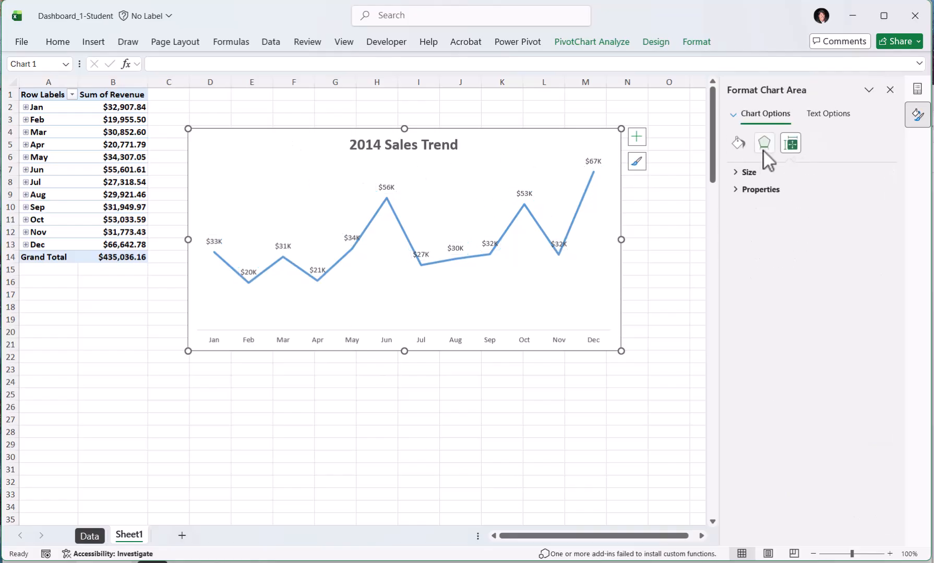
click(741, 147)
click(746, 189)
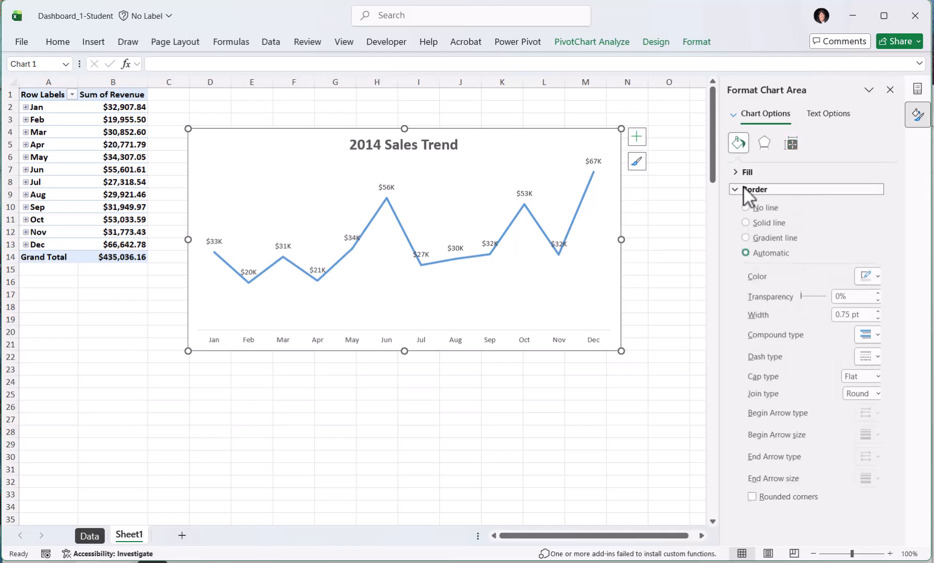
click(877, 277)
click(881, 343)
click(638, 406)
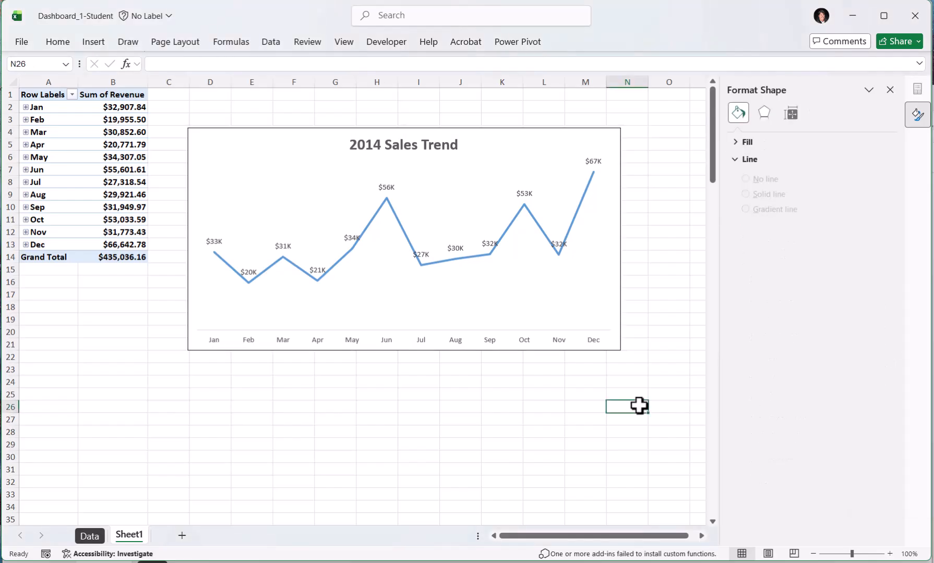
Rename the Sheet1 worksheet to SalesTrend
double_click(129, 536)
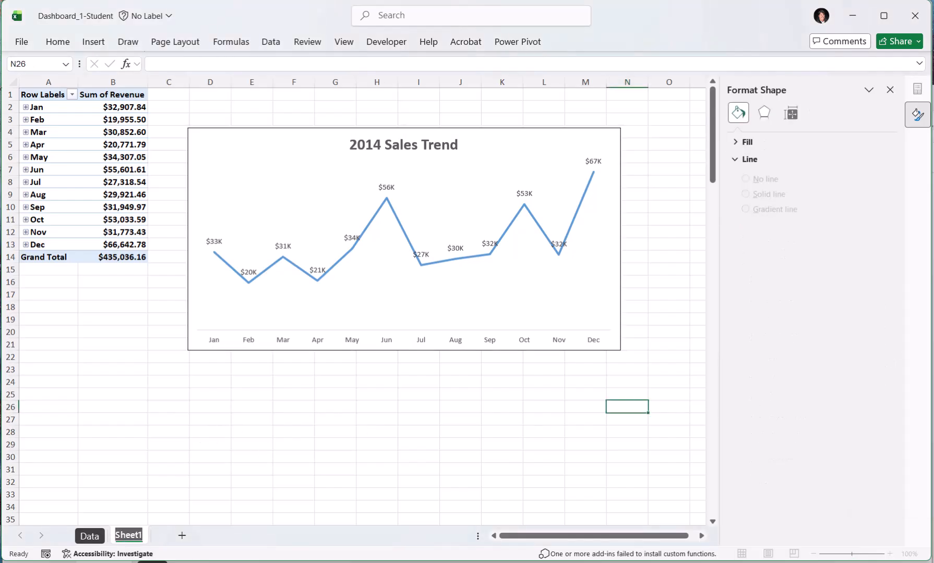
text(Sales)
key(Return)
text(Trend)
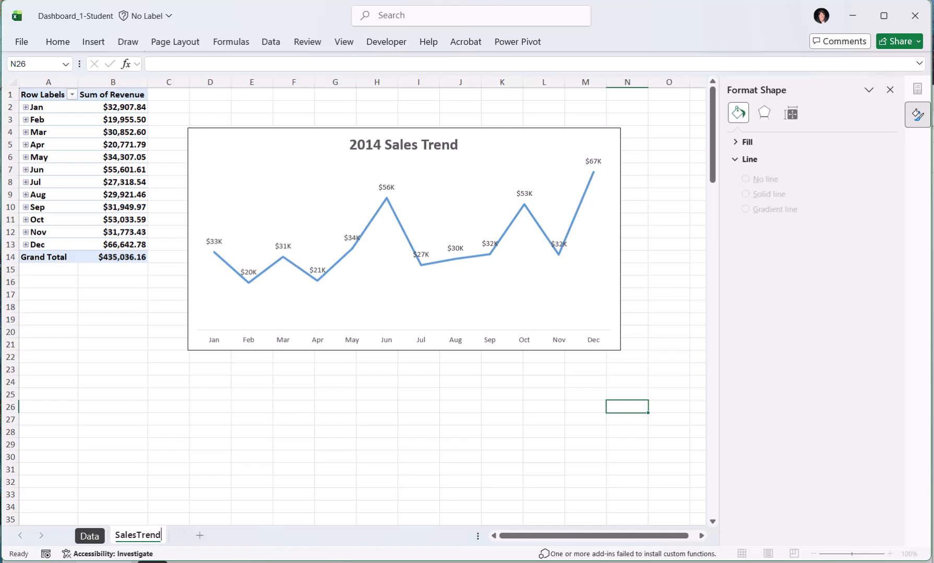
key(Return)
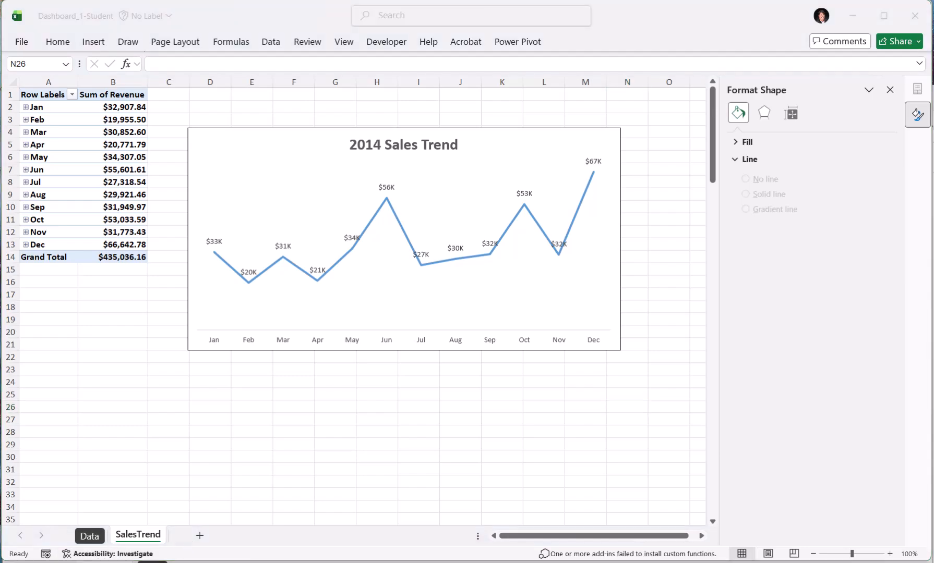
key(alt+Tab)
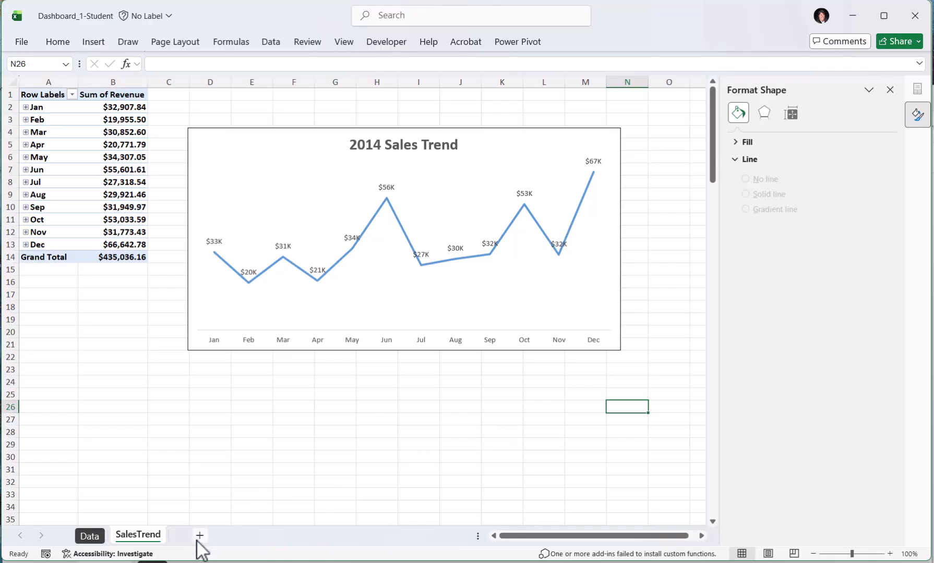
Add a new worksheet and create a PivotTable on it at cell A1 from the SalesData table
click(200, 535)
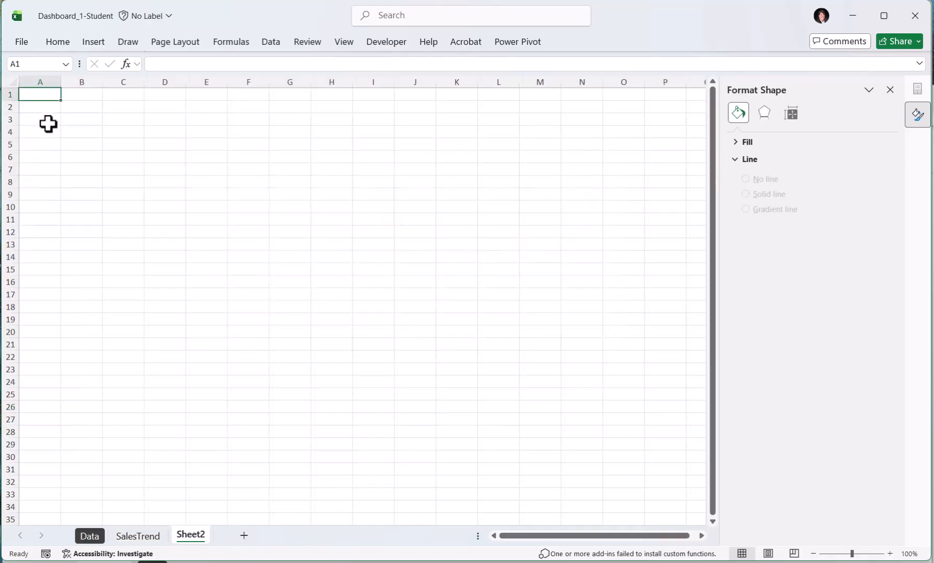
click(94, 43)
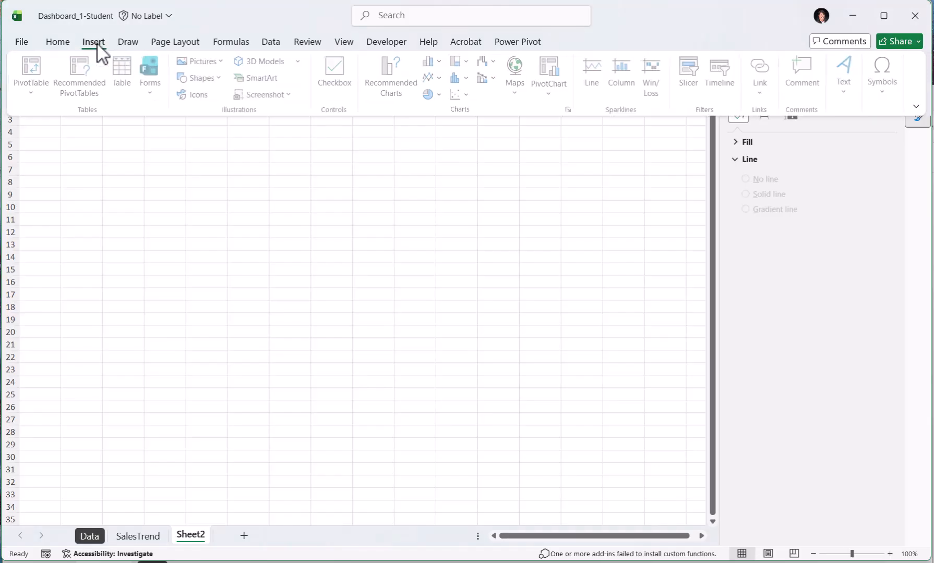
click(43, 73)
text(SalesDat)
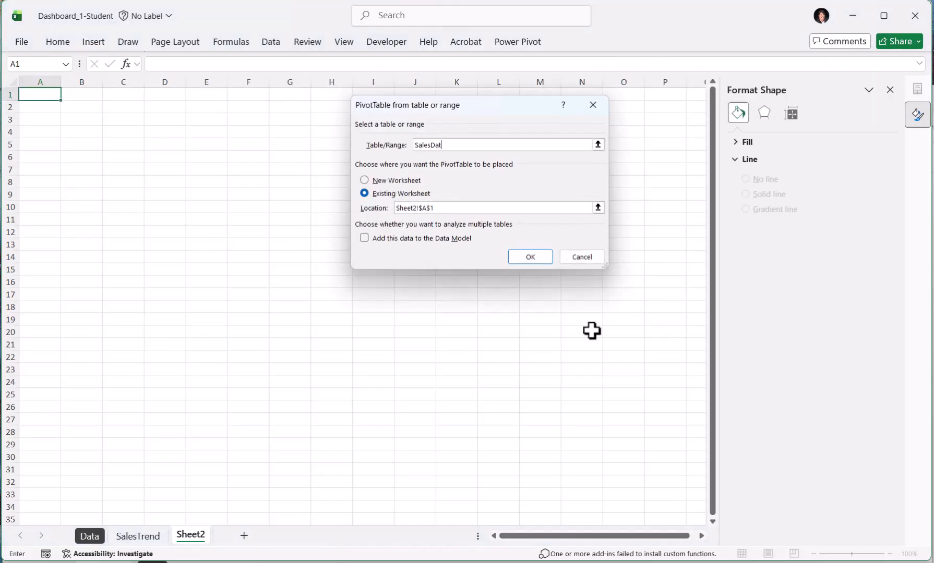
key(Return)
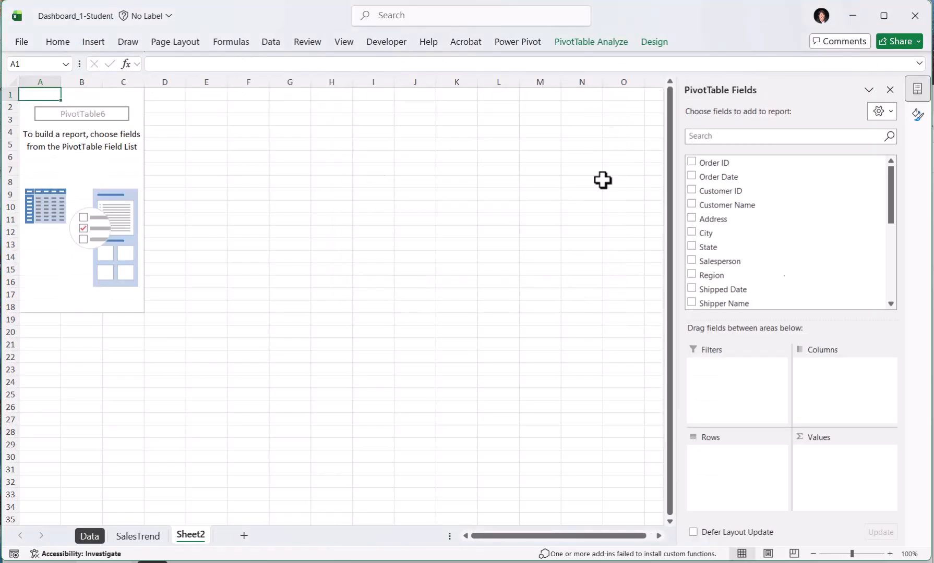
Add Salesperson to the PivotTable's rows and Revenue to its values
scroll(705, 230, down, 1)
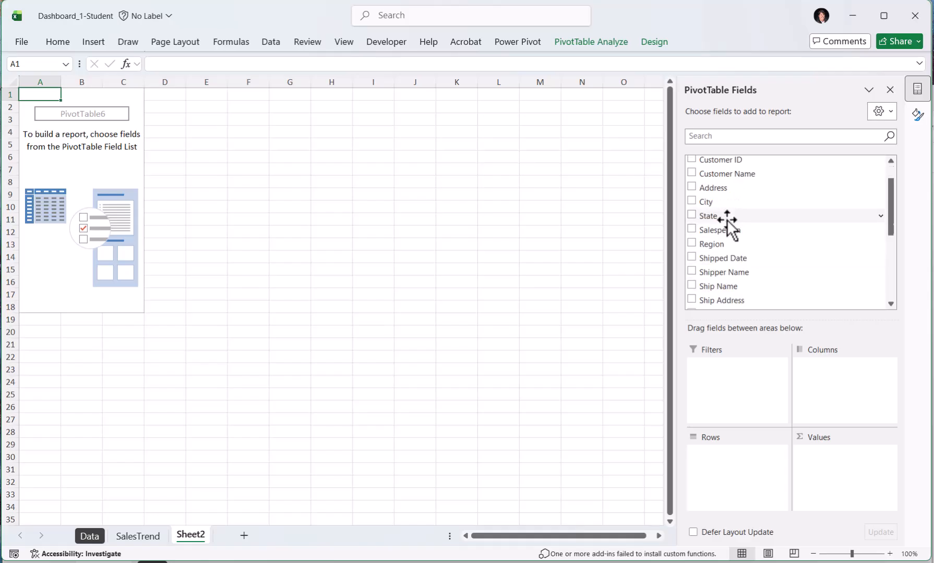
click(692, 230)
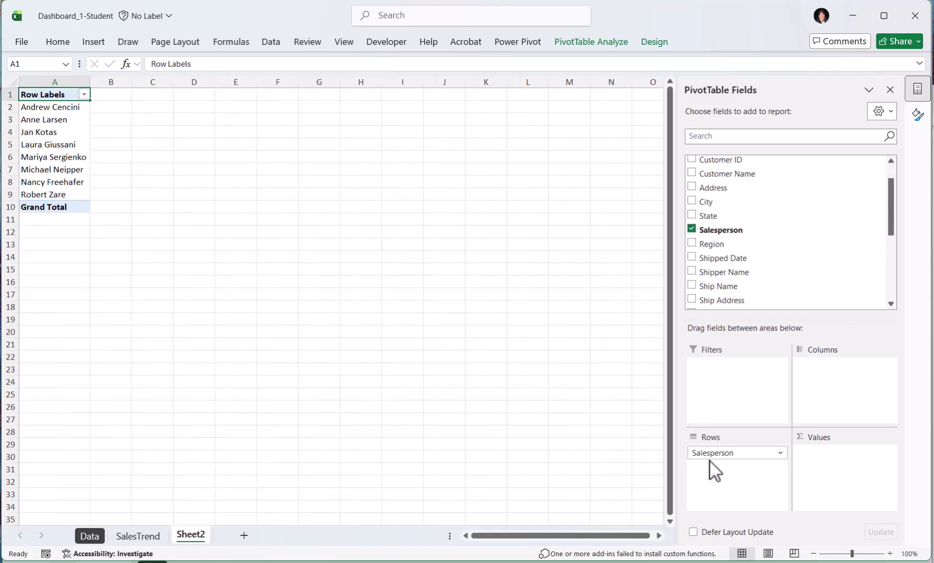
scroll(764, 226, down, 3)
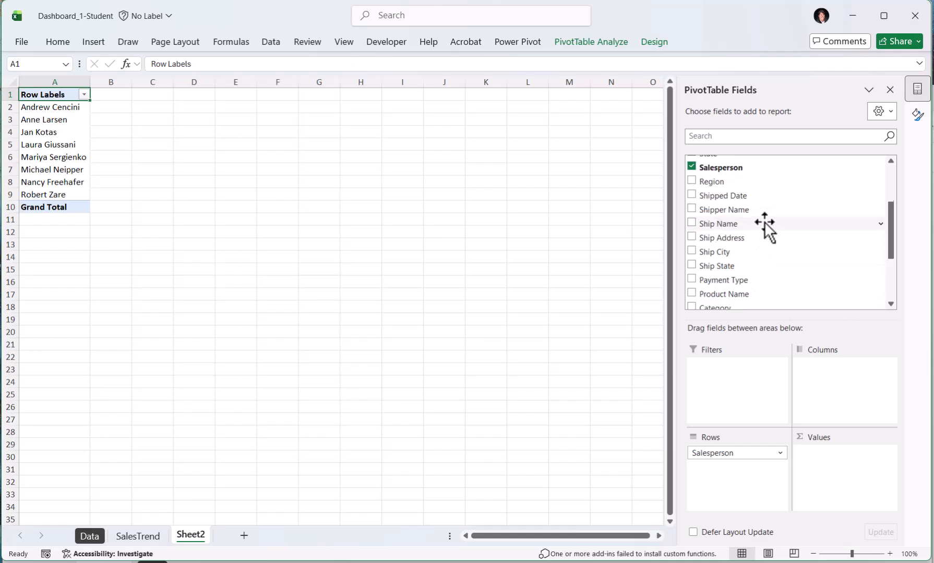
scroll(764, 225, down, 2)
click(692, 255)
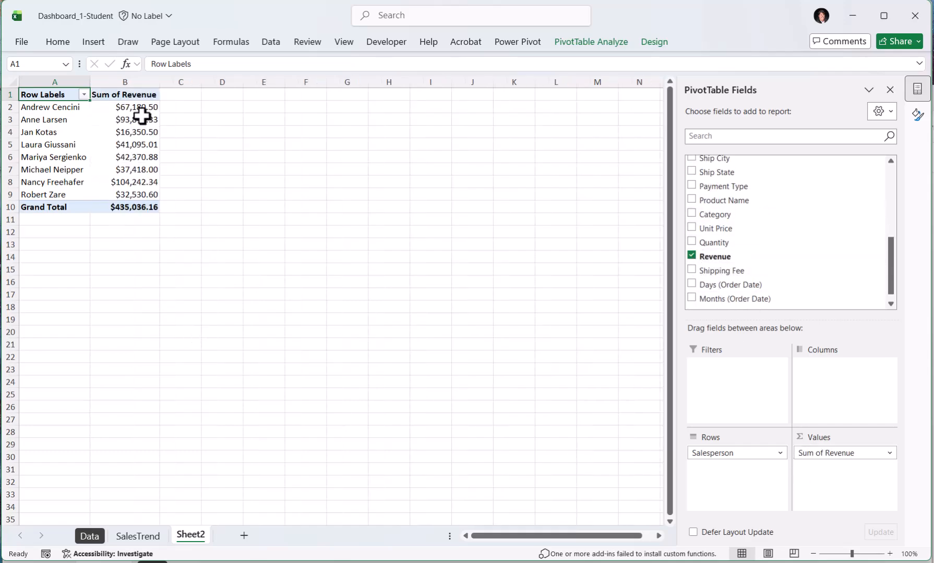
Sort the PivotTable's salespeople by Sum of Revenue from largest to smallest
click(141, 123)
right_click(141, 124)
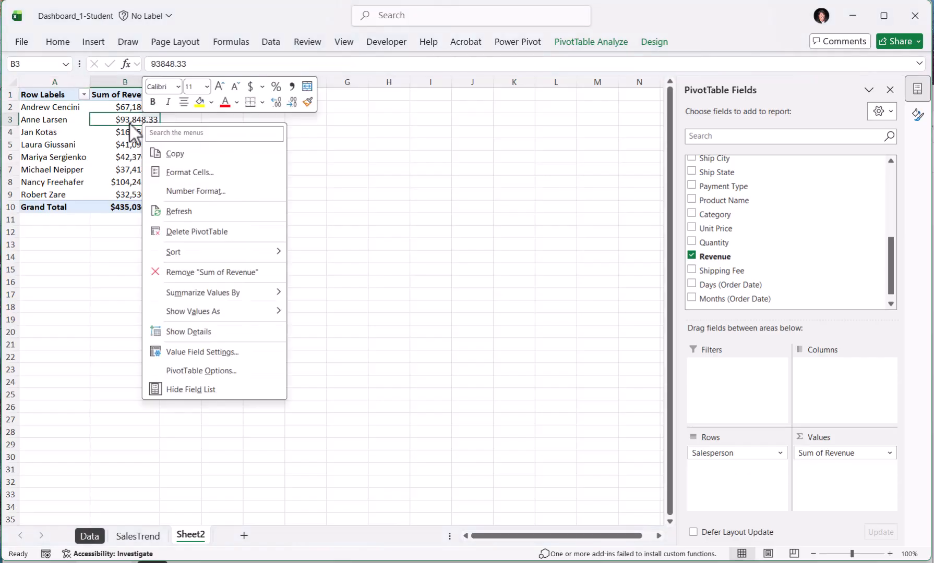
mouse_move(181, 254)
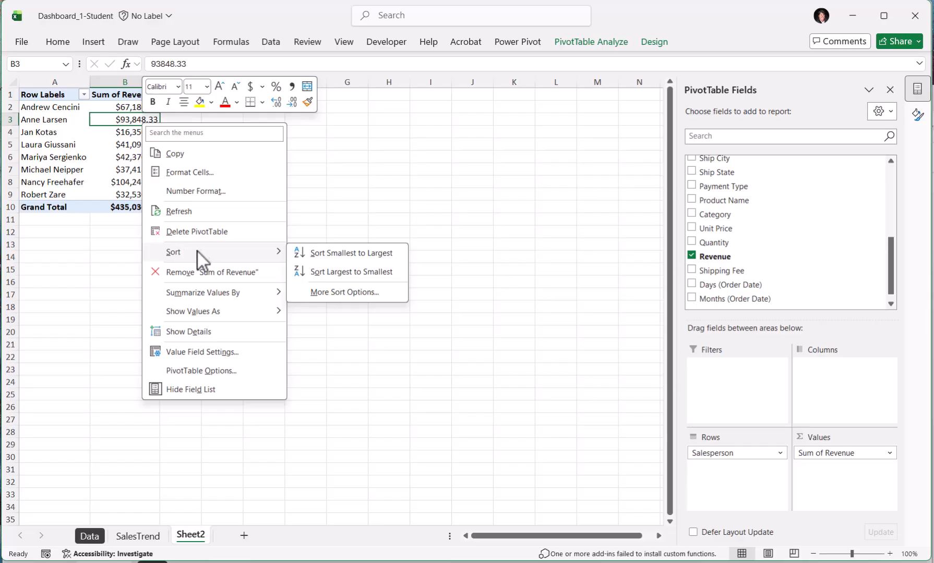
click(329, 271)
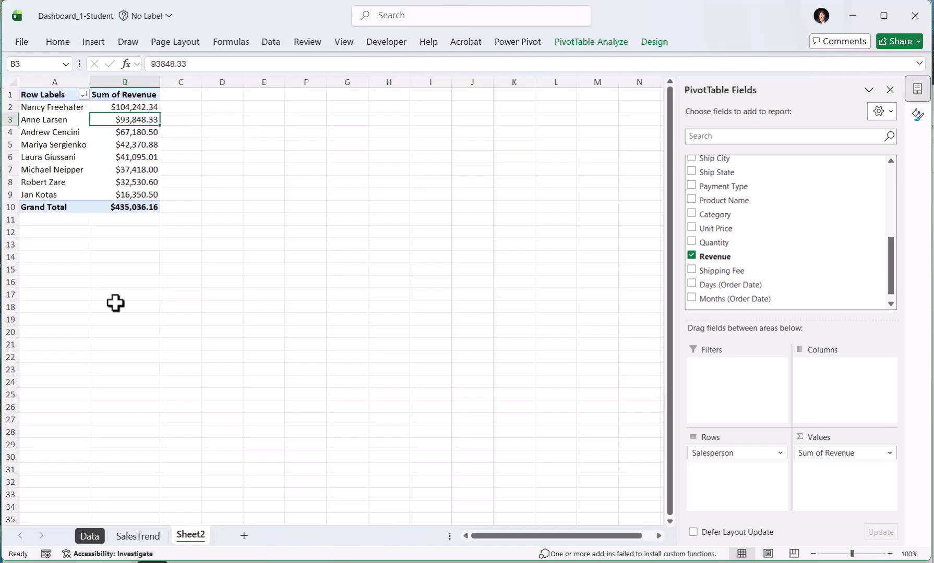
Name the salesperson revenue PivotTable by Salesperson
click(599, 41)
click(63, 78)
text(by)
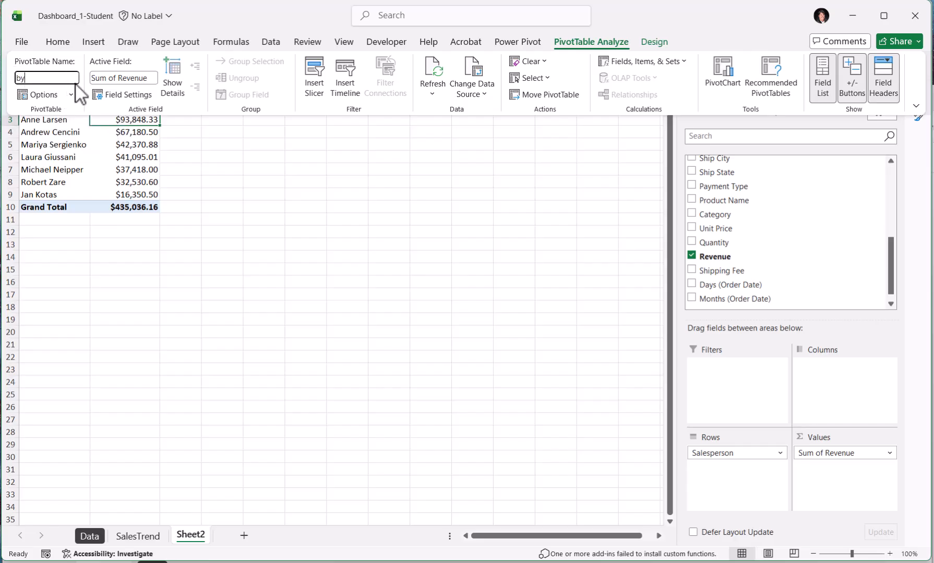
text(Salesperson)
key(Return)
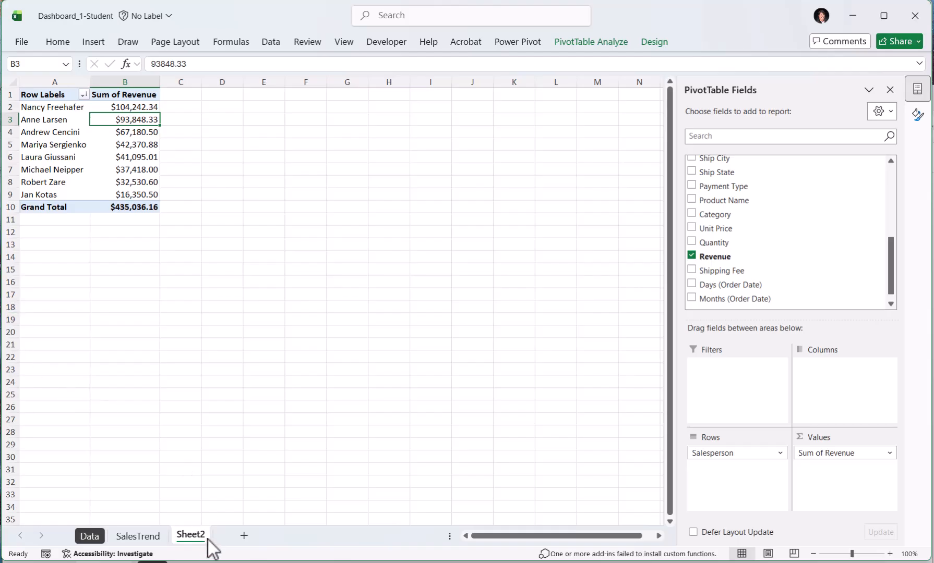
Rename the Sheet2 worksheet to by Salesperson
double_click(191, 536)
text(by Salesperson)
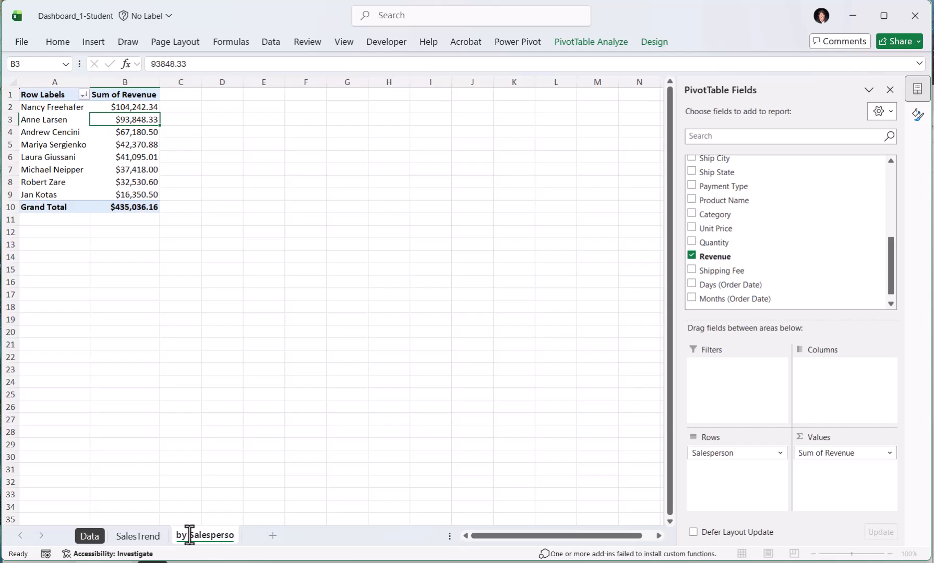
key(Return)
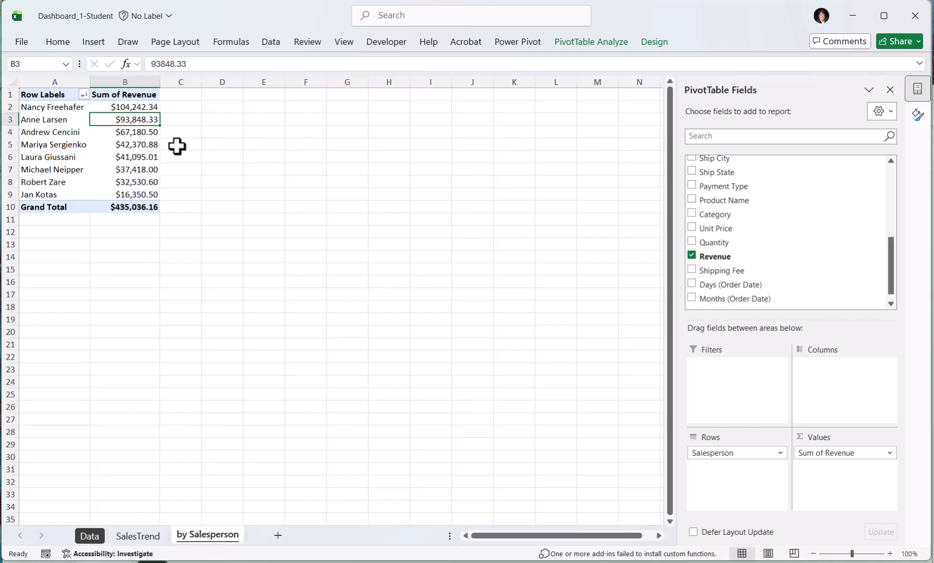
Insert a Clustered Bar PivotChart based on the salesperson PivotTable
click(94, 48)
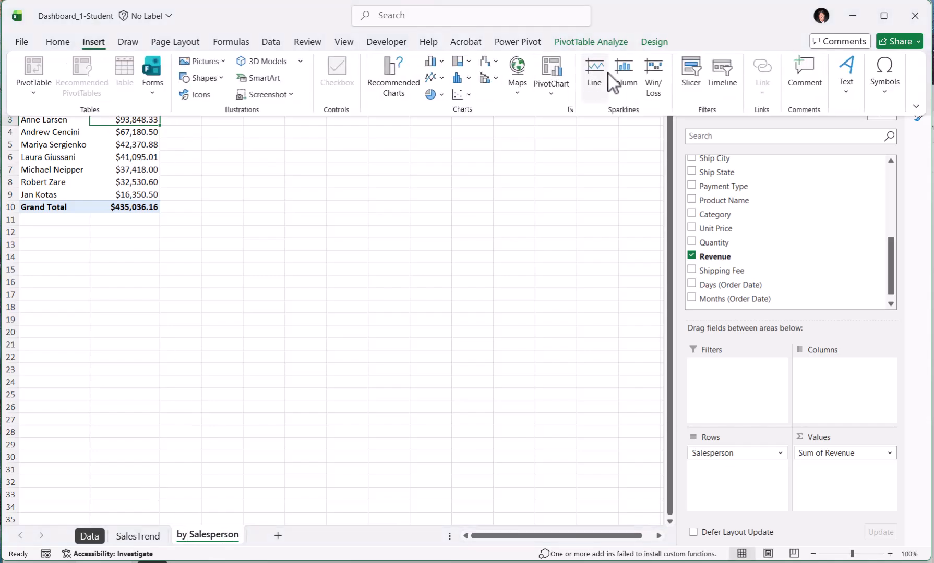
click(551, 90)
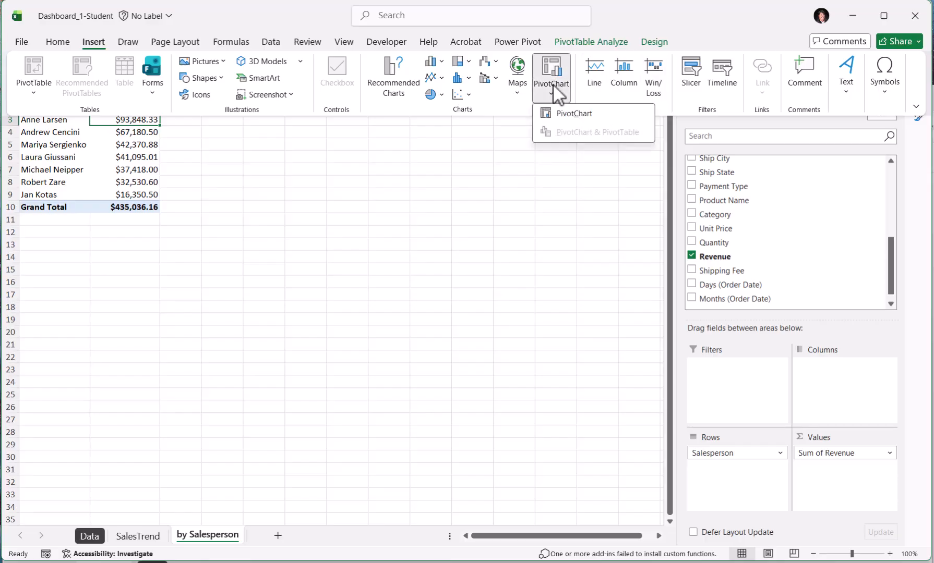
click(561, 115)
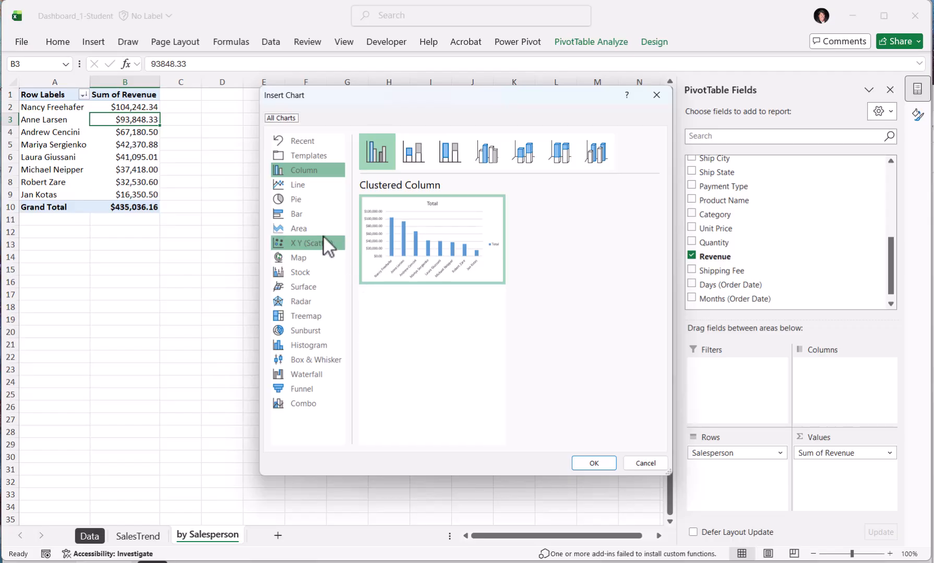
click(298, 212)
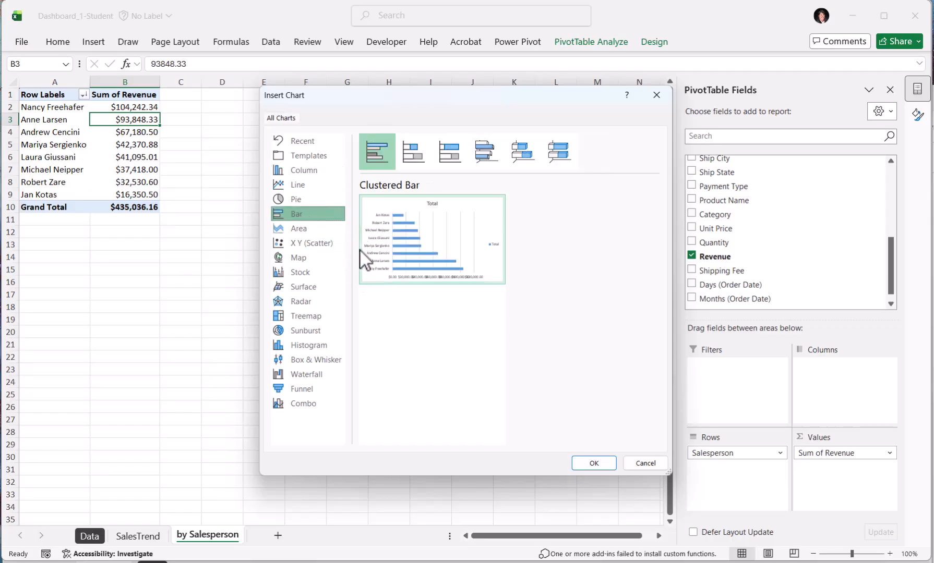
click(583, 463)
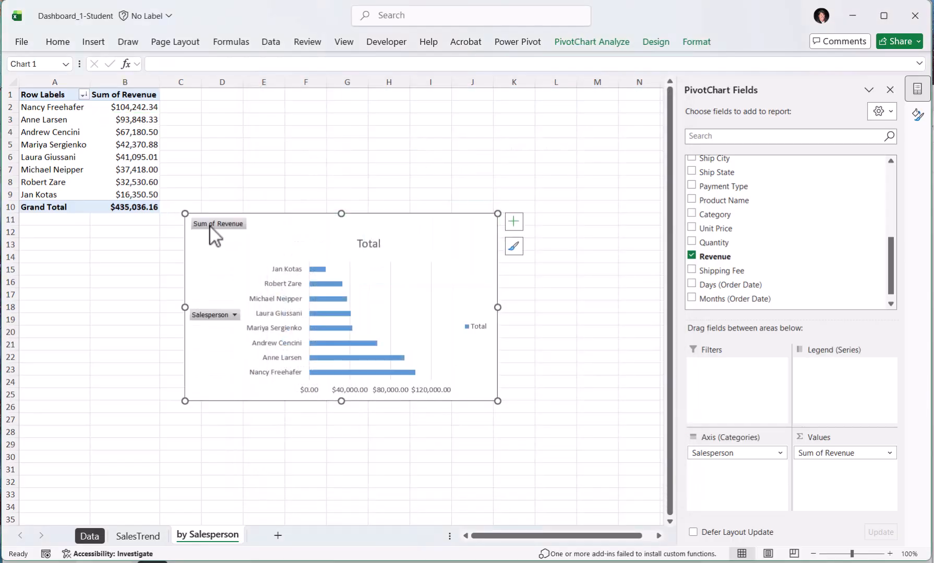
Hide all field buttons on the salesperson bar chart and delete its legend
right_click(210, 226)
click(260, 373)
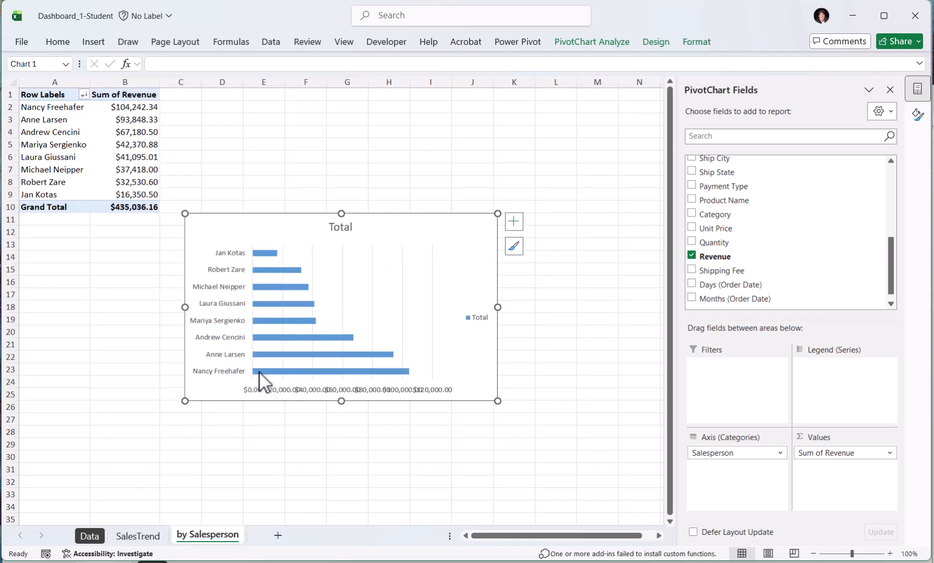
click(477, 318)
key(Delete)
Delete the vertical gridlines and the horizontal value axis from the salesperson bar chart
click(432, 298)
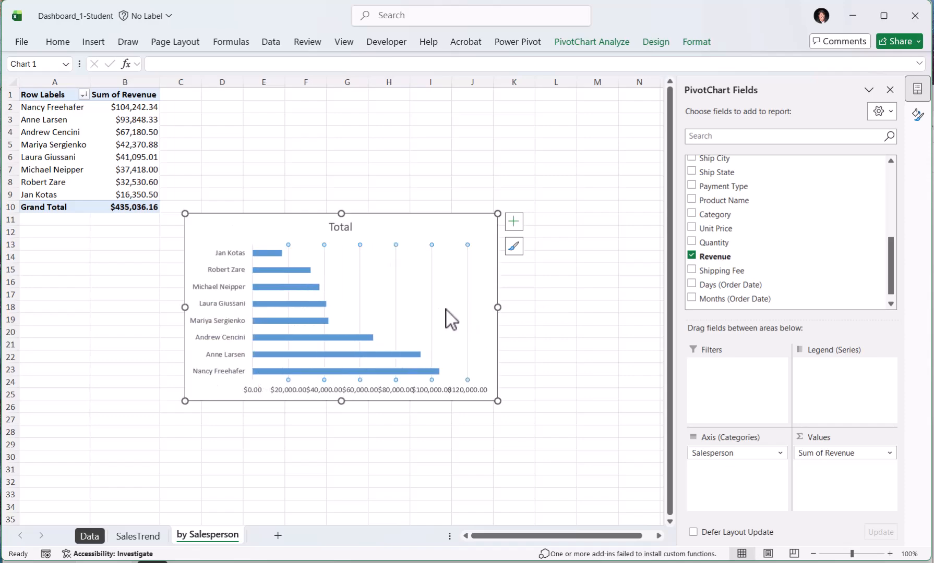
key(Delete)
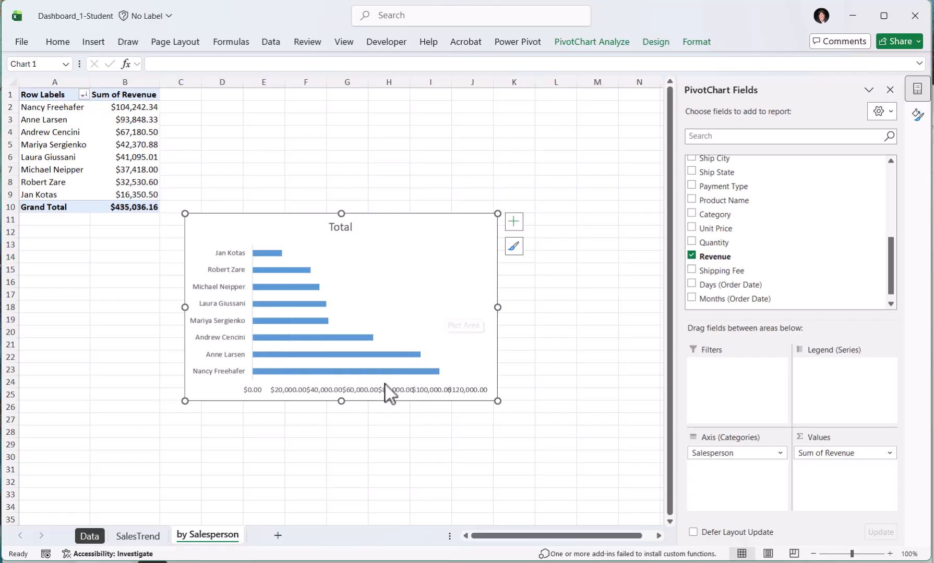
click(307, 391)
key(Delete)
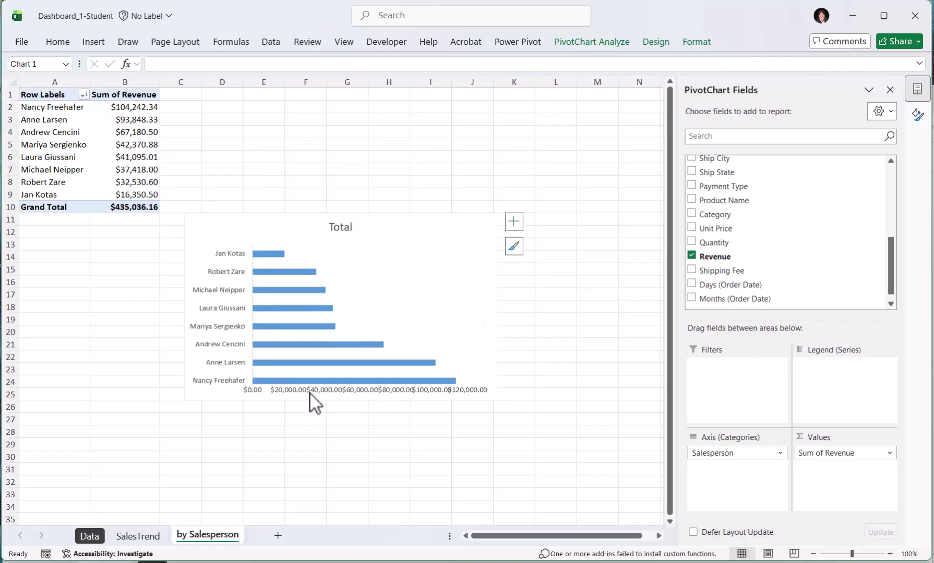
Set the gap width of the bar chart's data series to 40%
right_click(297, 271)
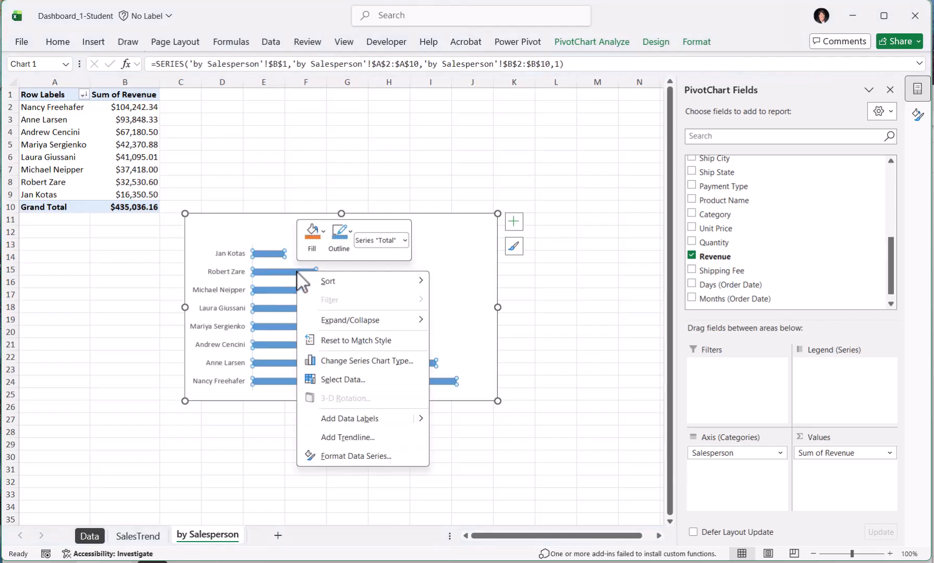
click(356, 459)
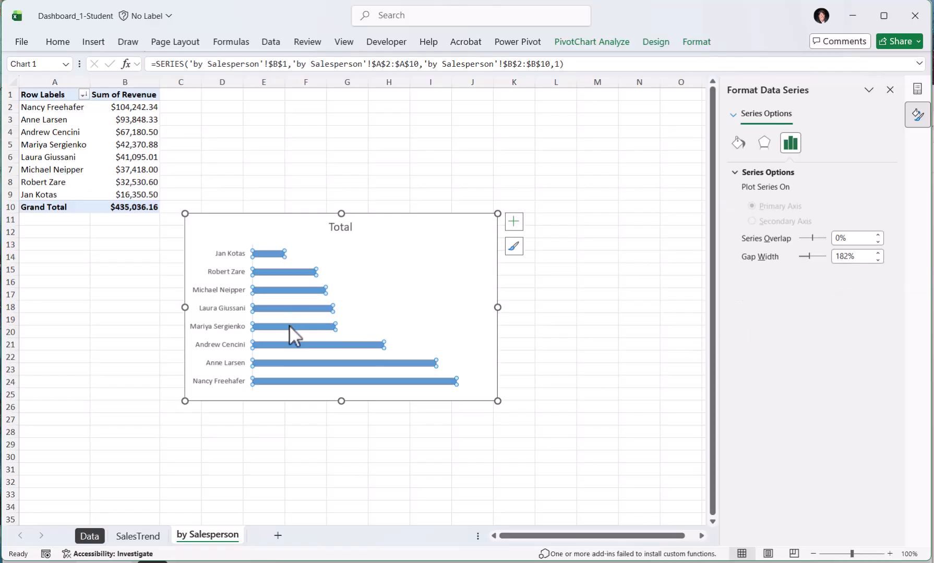
mouse_move(292, 310)
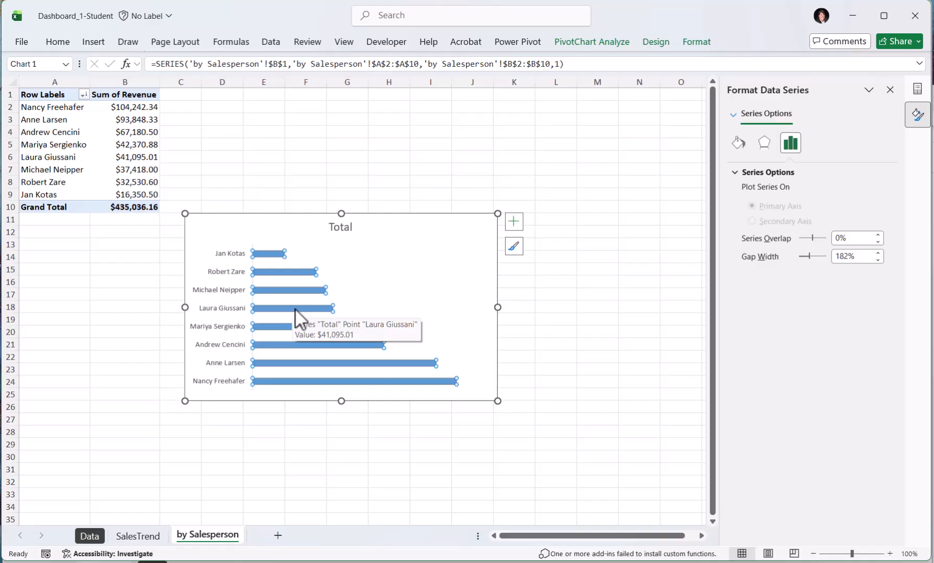
drag(865, 257, 826, 257)
text(40)
key(Return)
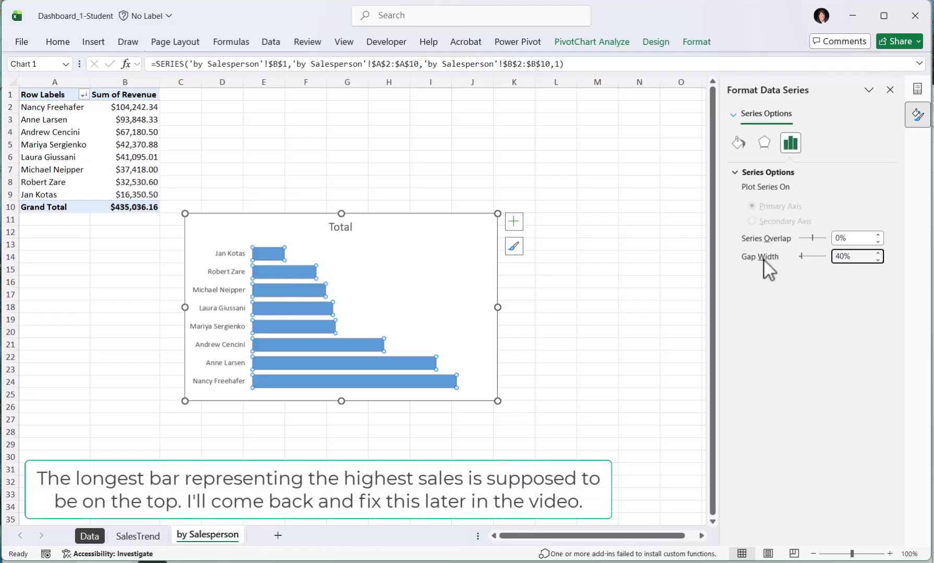
Change the fill of the salesperson chart's bars to a light green theme colour
click(738, 143)
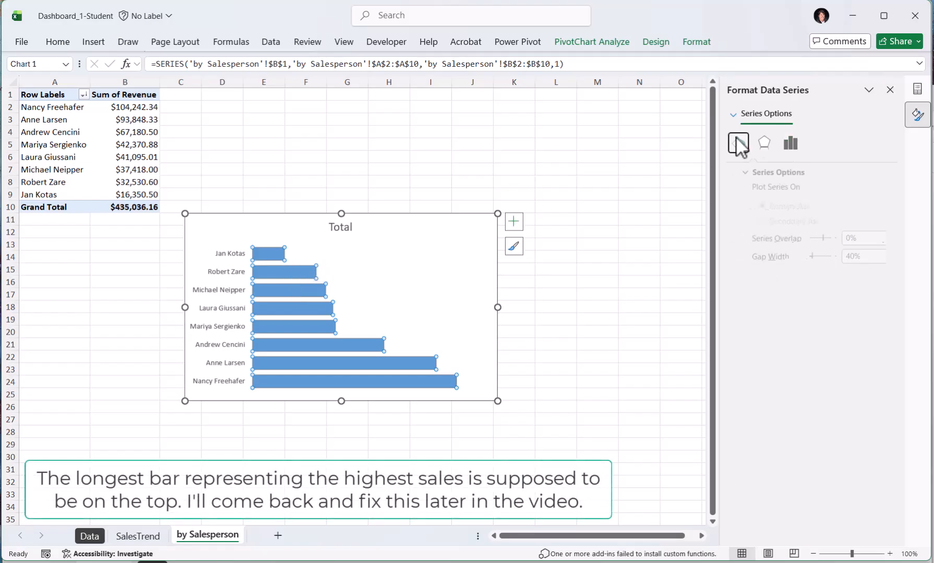
click(743, 172)
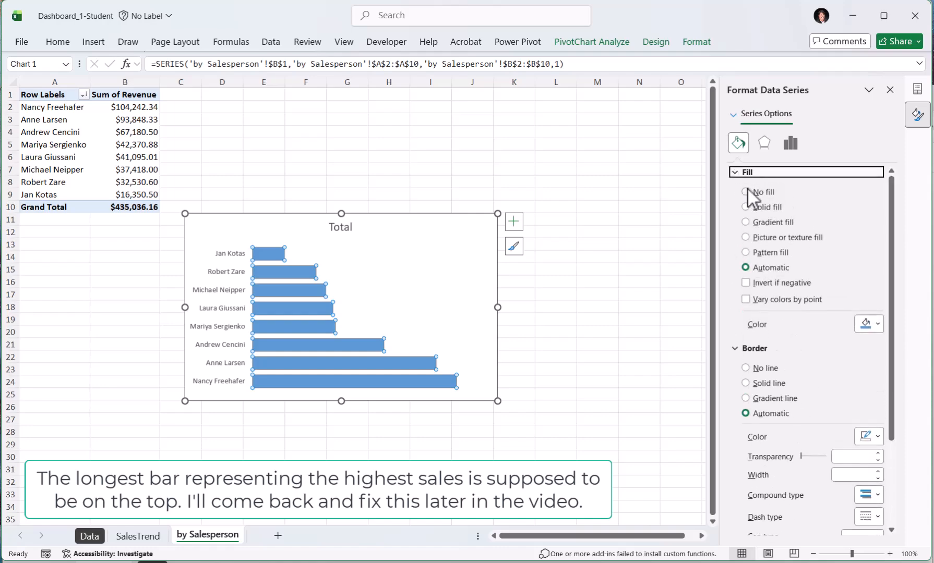
click(877, 324)
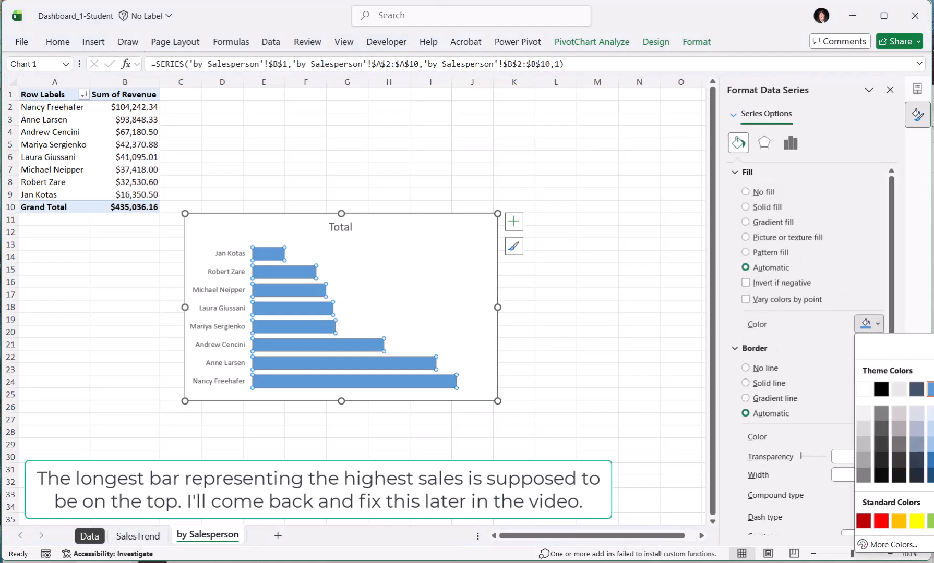
click(933, 445)
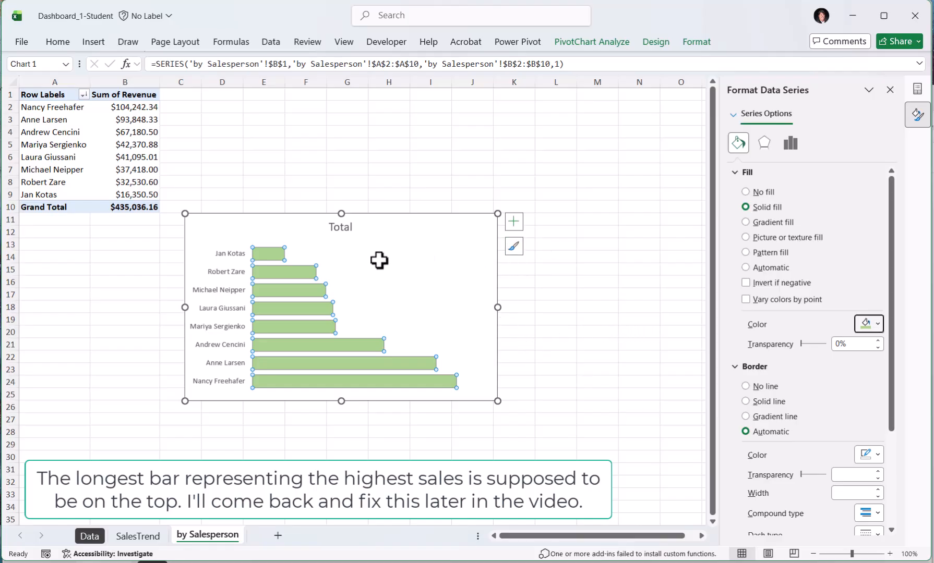
Add data labels to the bars and select all the labels for formatting
right_click(266, 250)
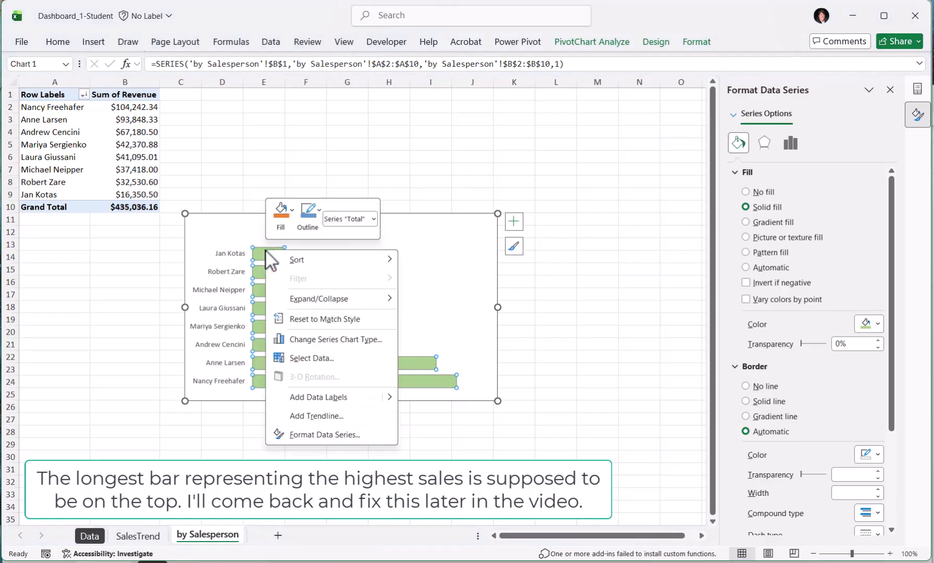
click(319, 396)
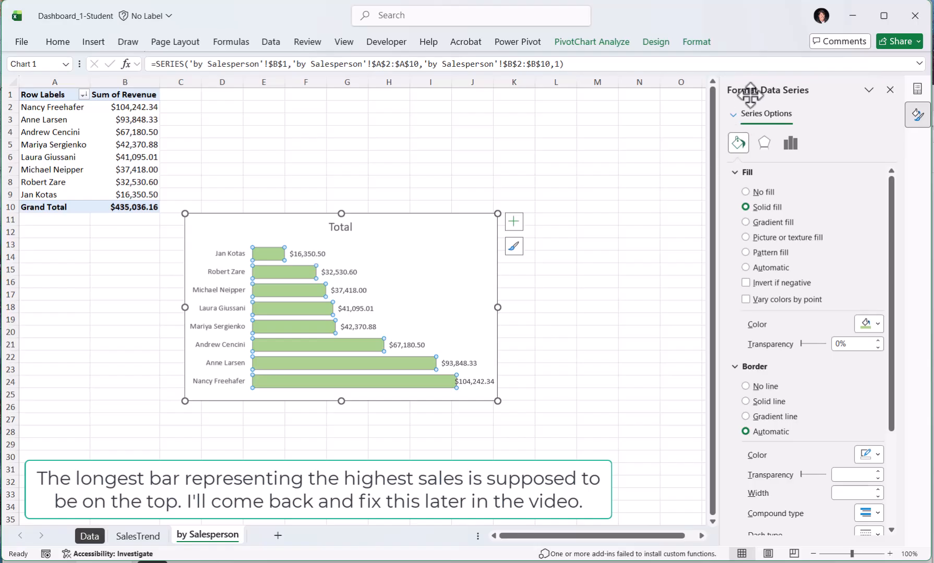
click(317, 255)
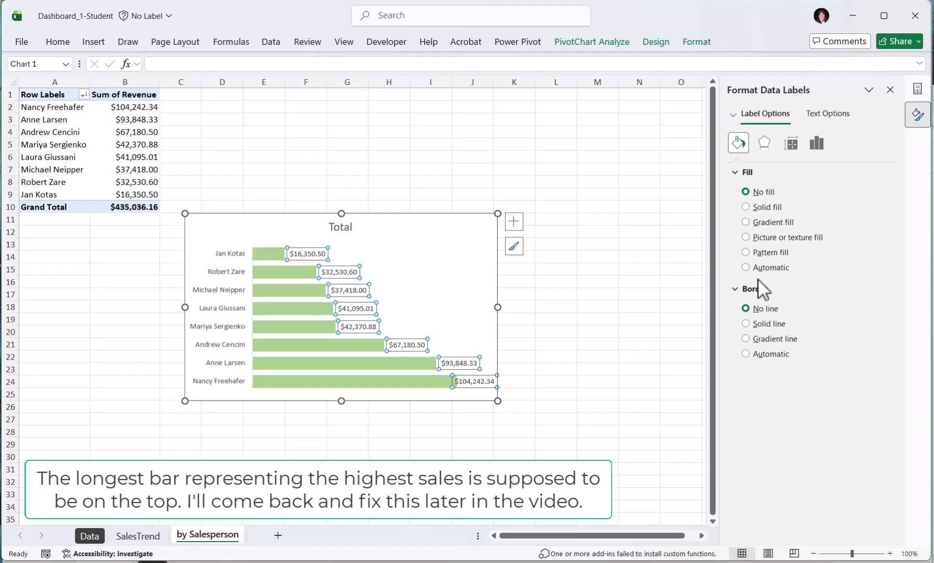
Position the salesperson chart's data labels at the inside end of the bars
click(815, 142)
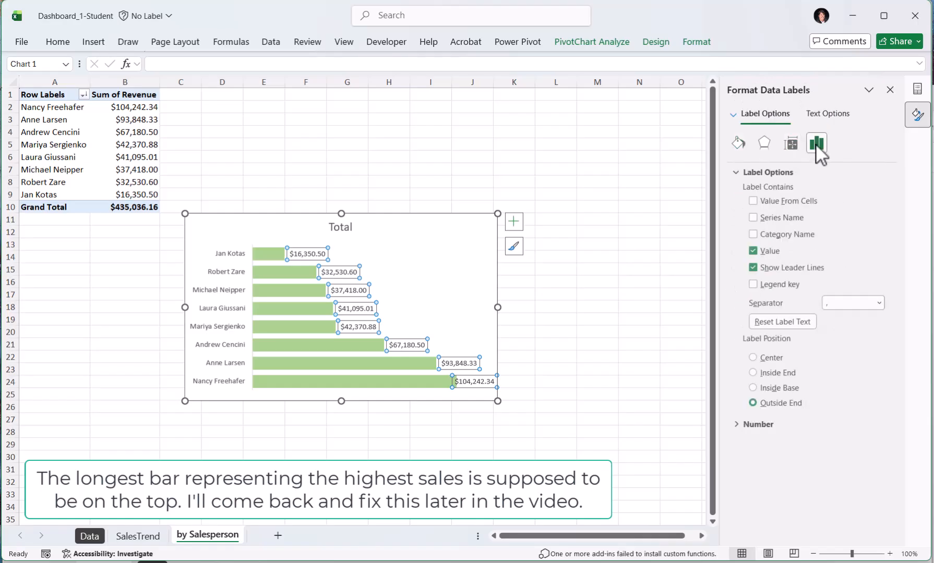
click(752, 372)
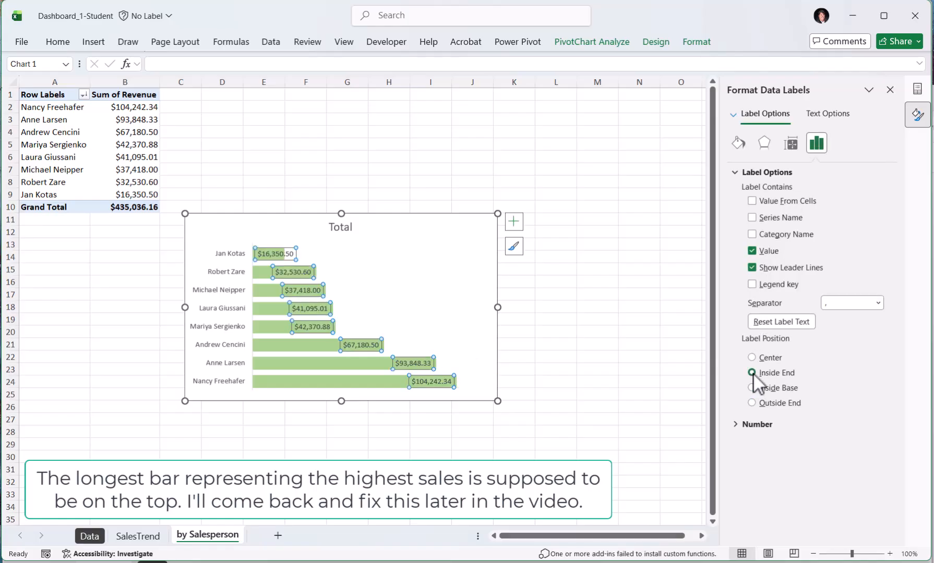
click(426, 247)
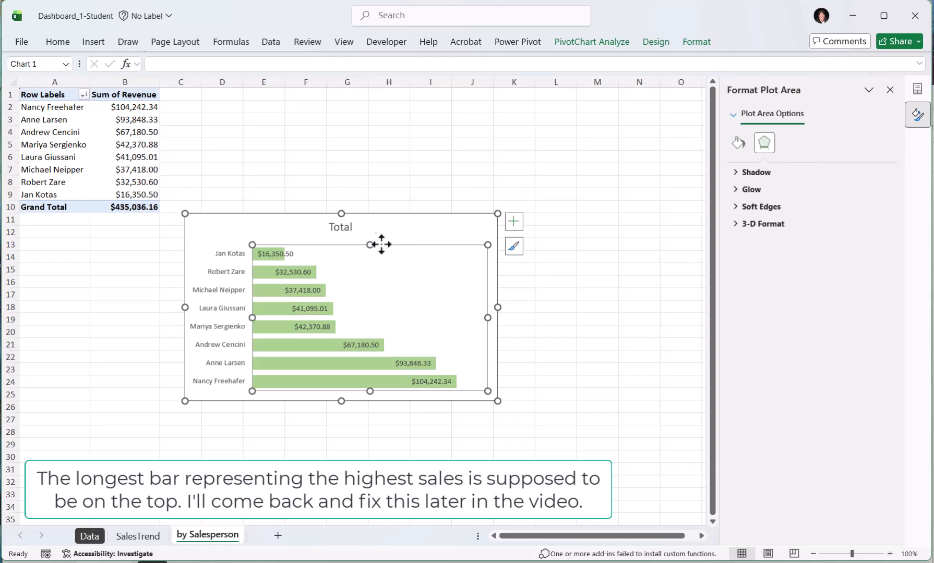
Change the bar chart's title to "Sales by Salesperson - 2014" and make it bold
click(345, 226)
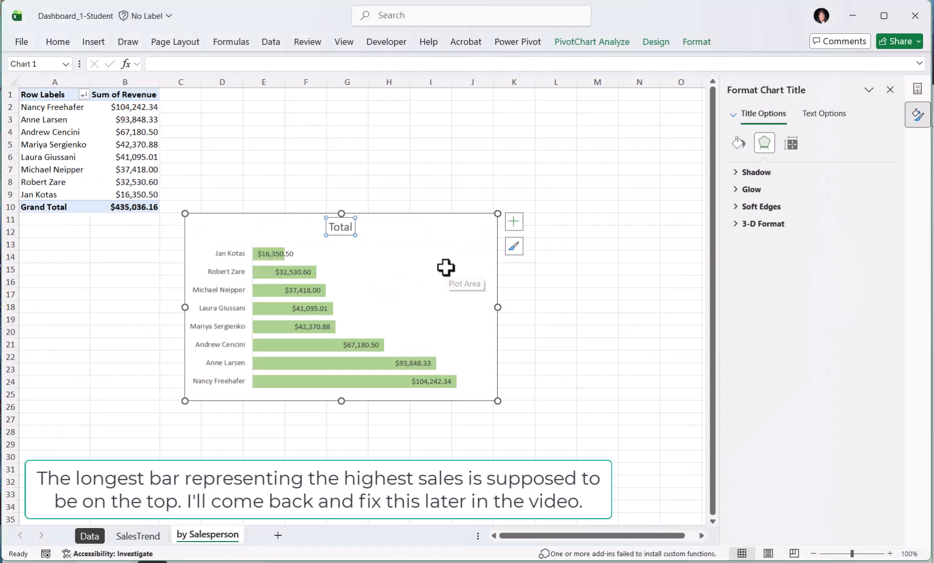
text(Sales by Salespersono)
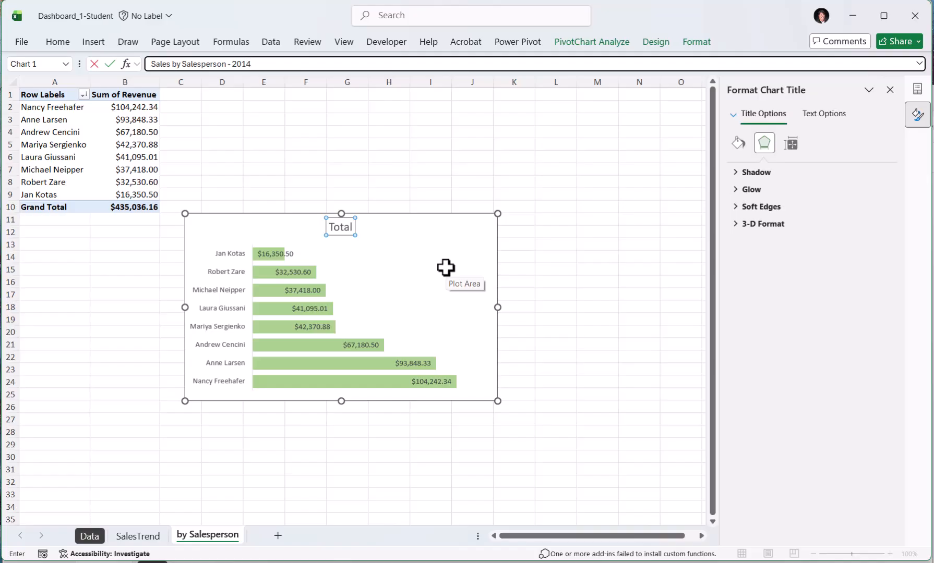
key(Return)
key(ctrl+b)
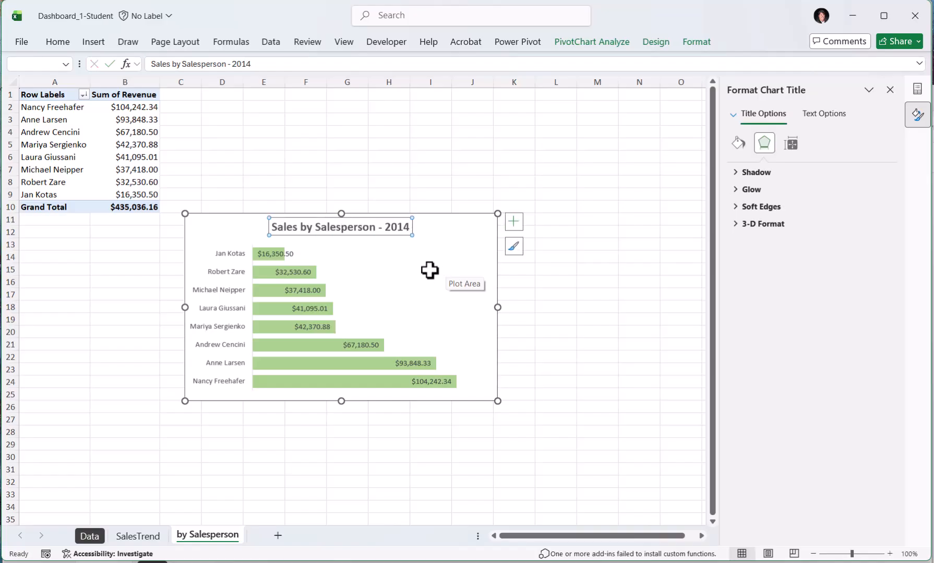
click(451, 237)
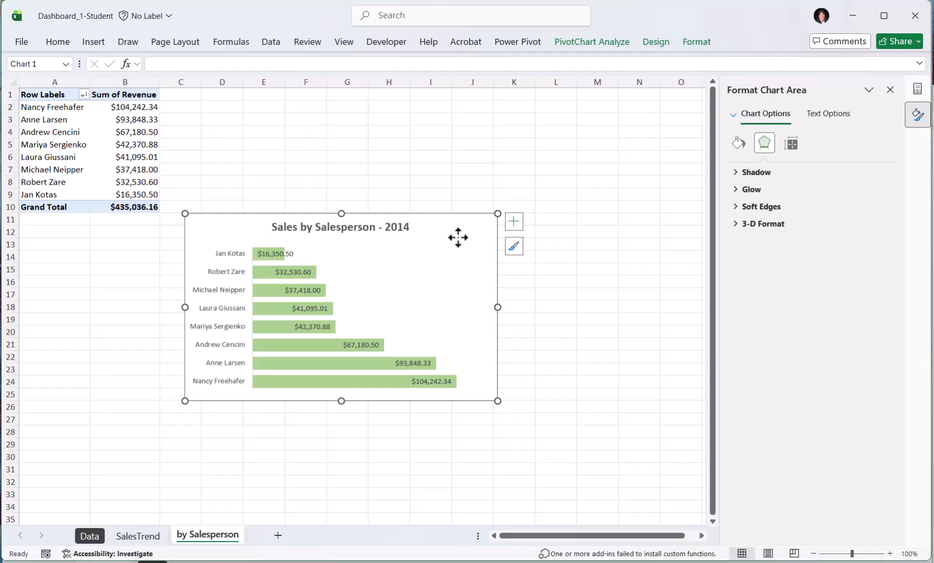
Try a solid line border around the bar chart's plot area and set it back to no line
click(563, 242)
click(476, 258)
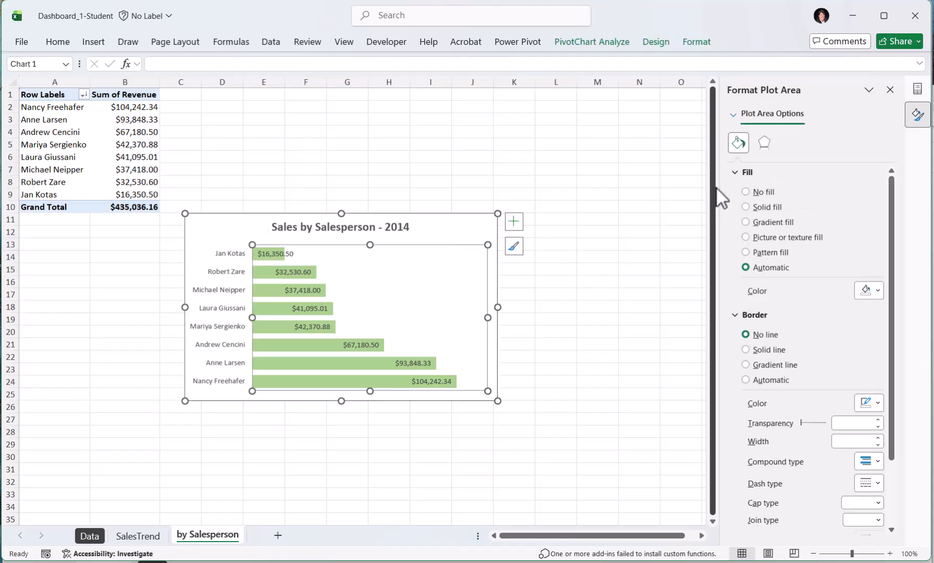
click(746, 350)
click(873, 405)
click(604, 373)
click(605, 373)
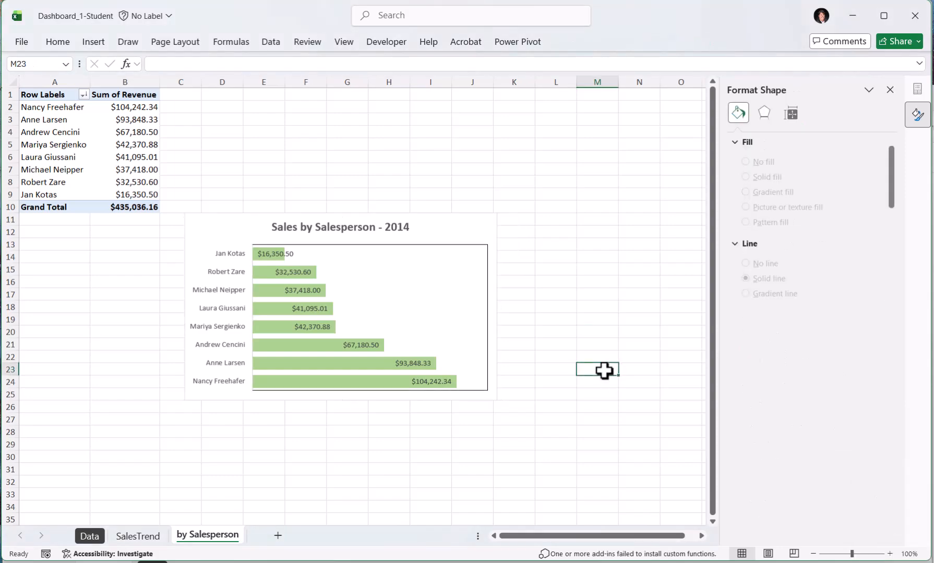
click(472, 282)
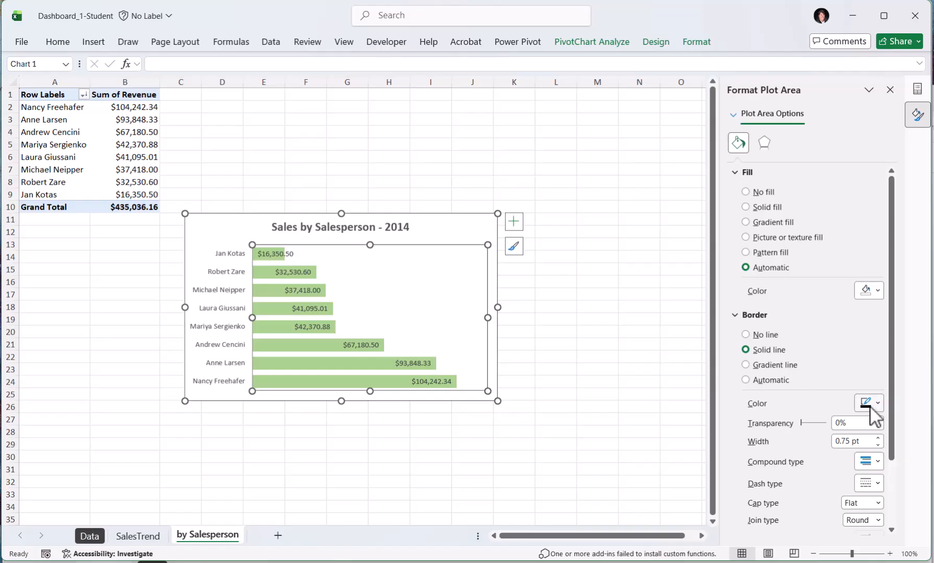
click(745, 335)
Outline the salesperson chart's whole chart area with a solid black border
click(473, 220)
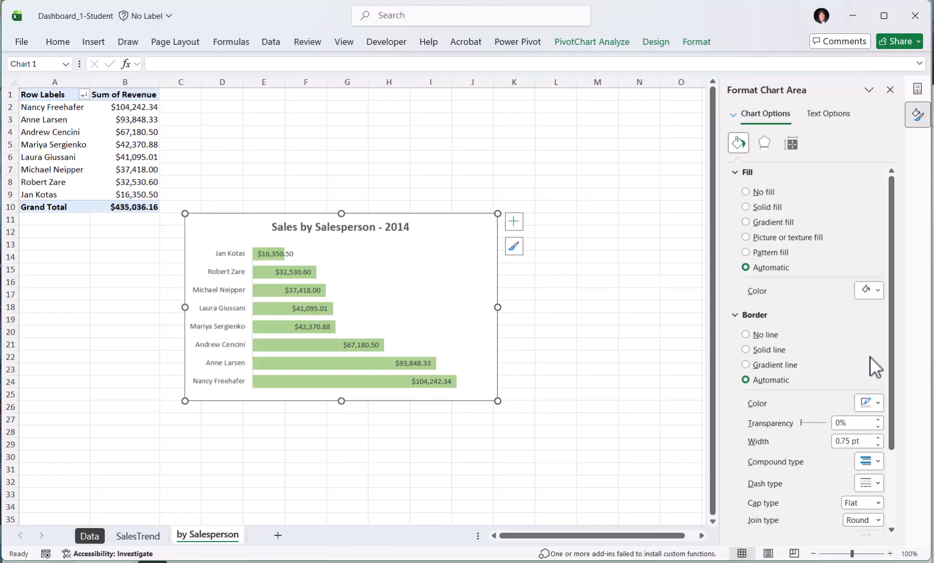
click(746, 349)
click(869, 403)
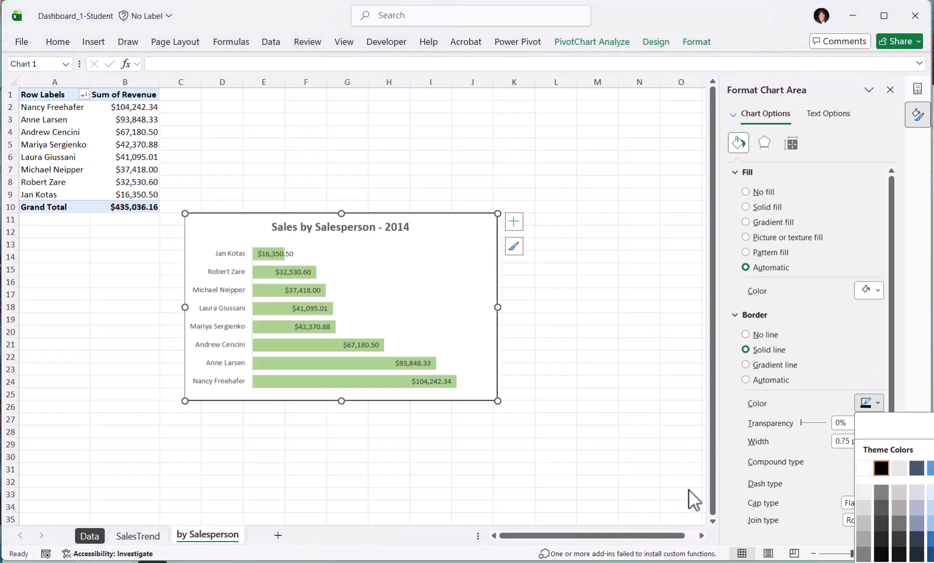
click(880, 468)
click(639, 381)
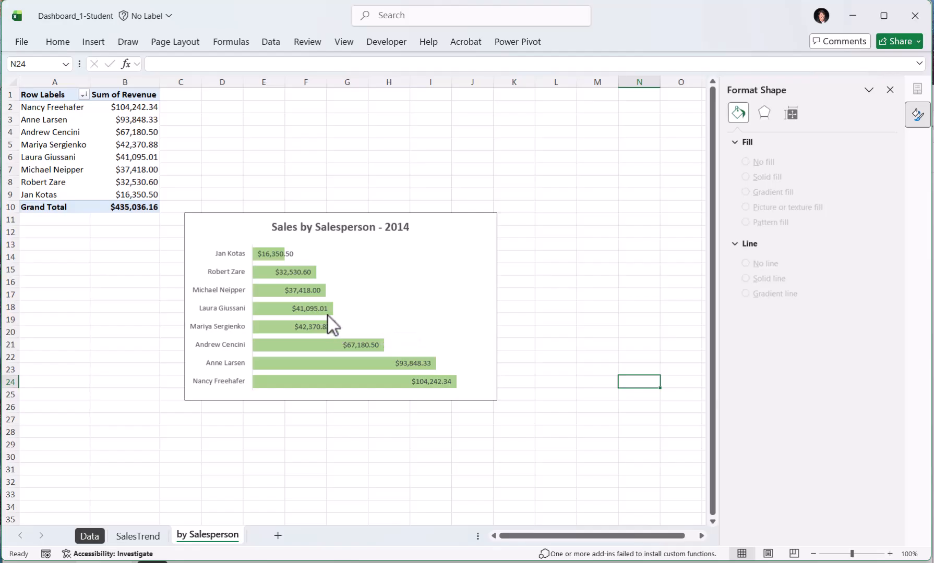
Set the Sum of Revenue number format in the salesperson PivotTable to currency with 0 decimal places
click(138, 121)
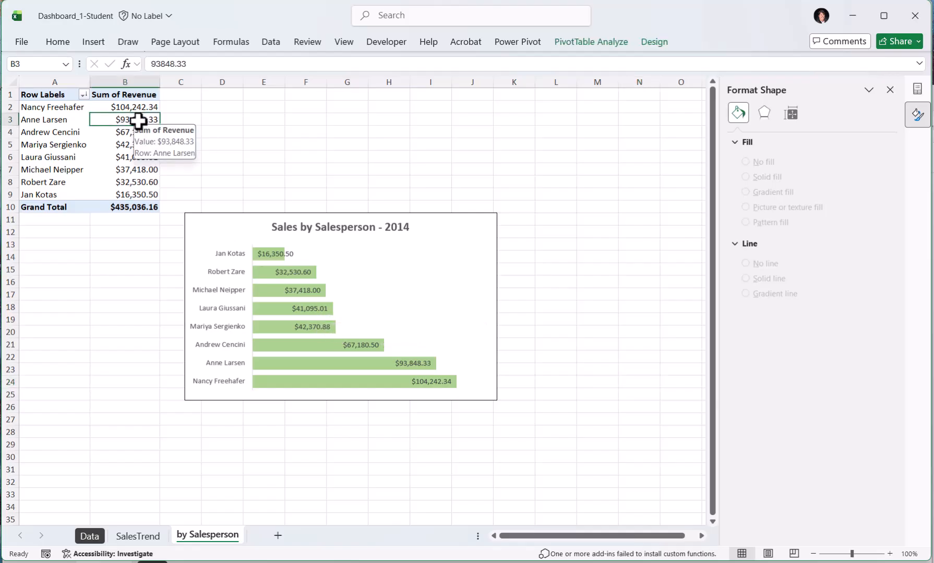
right_click(138, 121)
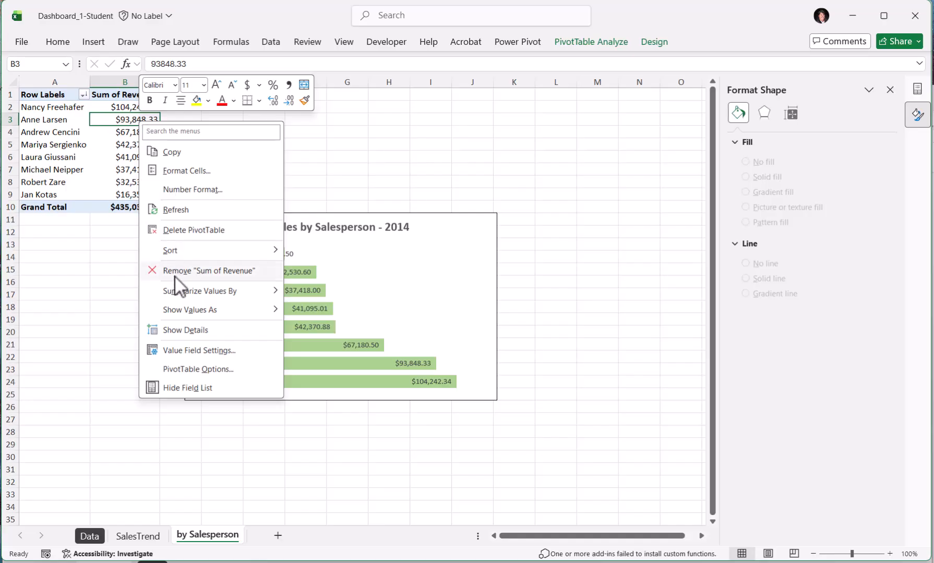
click(187, 191)
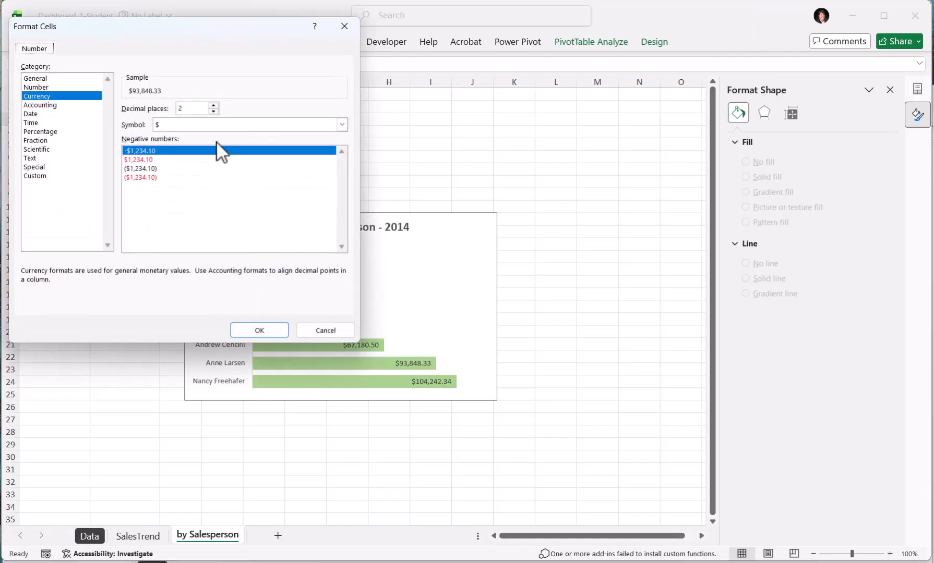
click(213, 111)
click(212, 111)
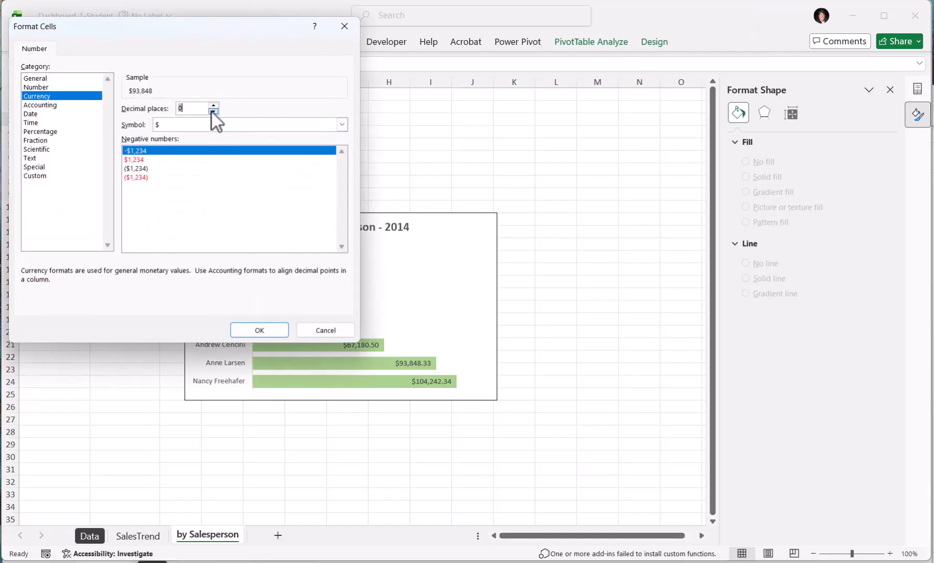
click(259, 330)
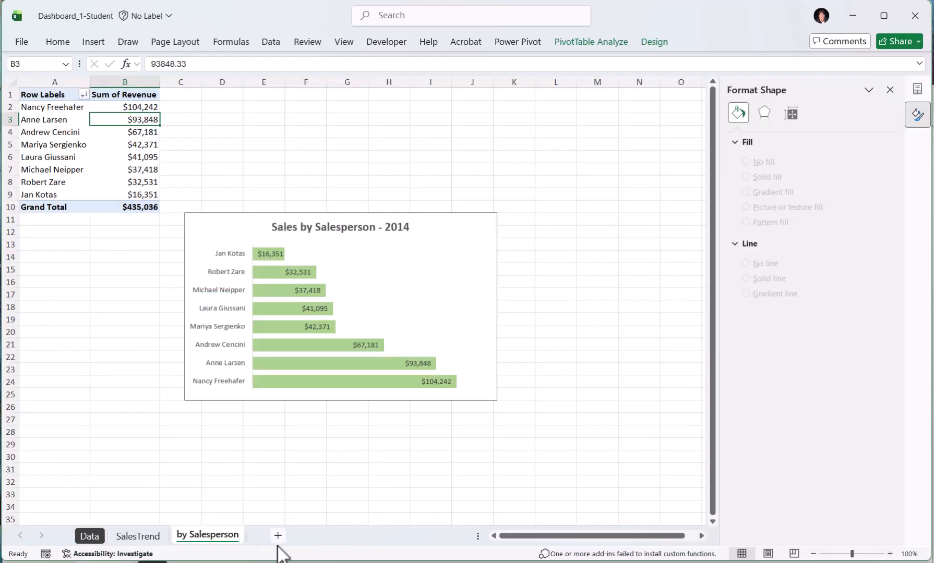
Add a new worksheet and insert a PivotTable of the sales data at its cell A1
click(279, 536)
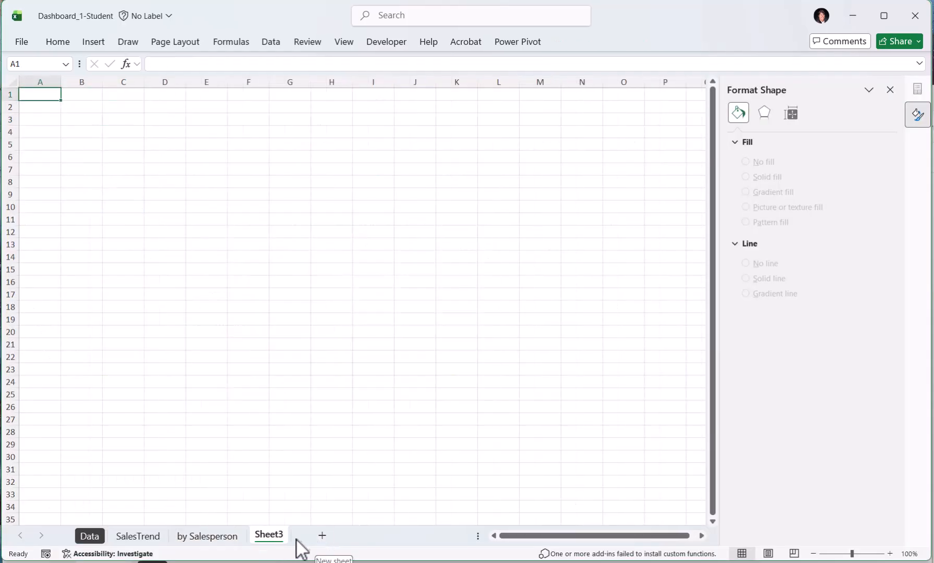
click(88, 48)
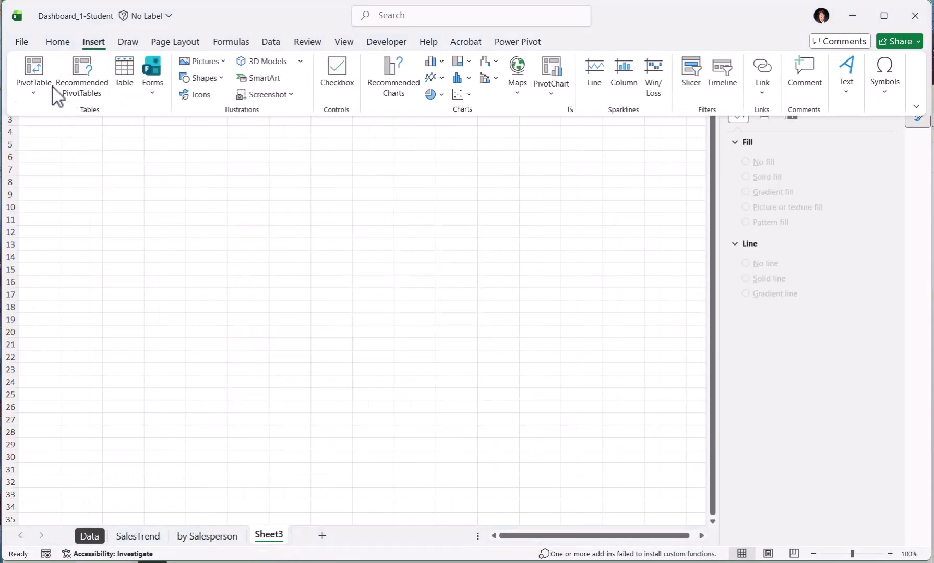
click(37, 73)
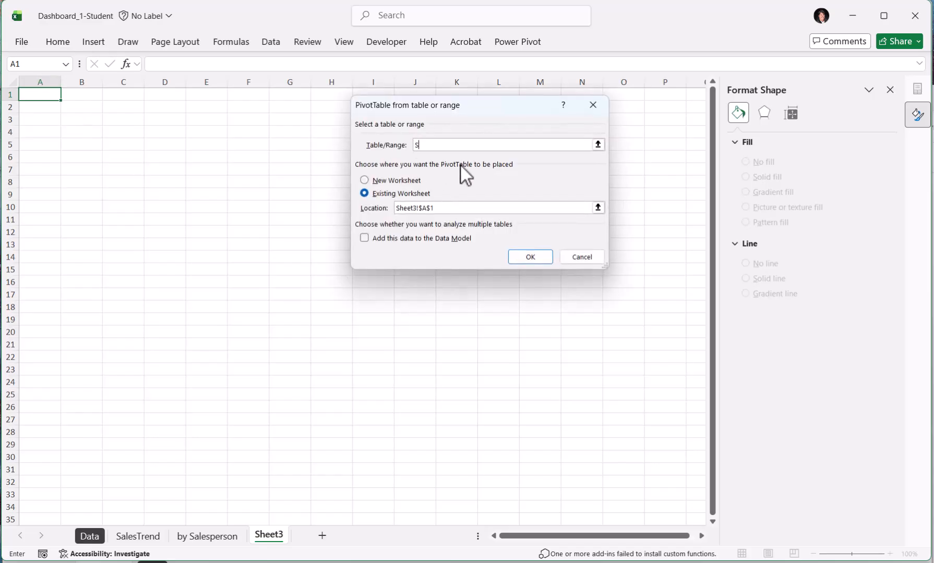
key(Return)
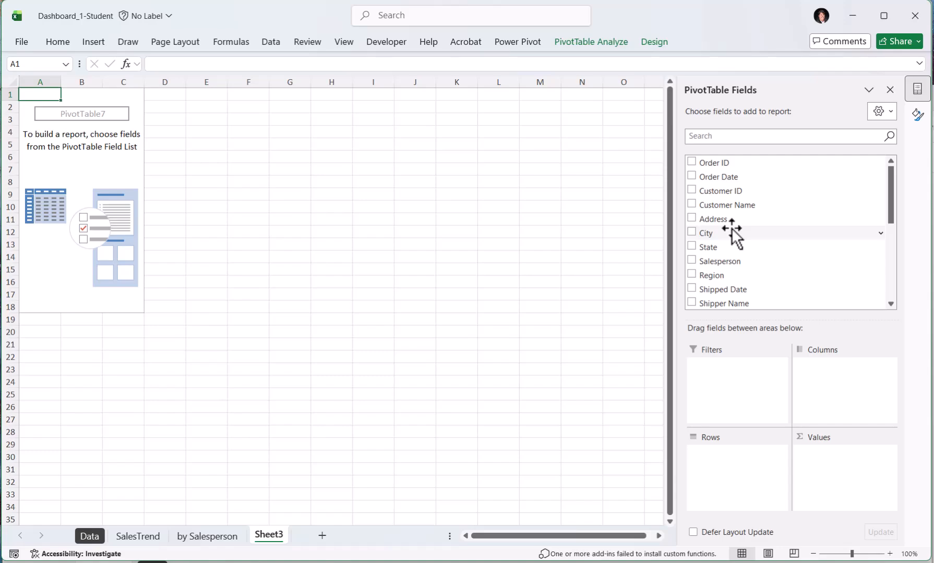
Build the PivotTable with Customer Name as rows and the sum of Revenue as values
click(692, 205)
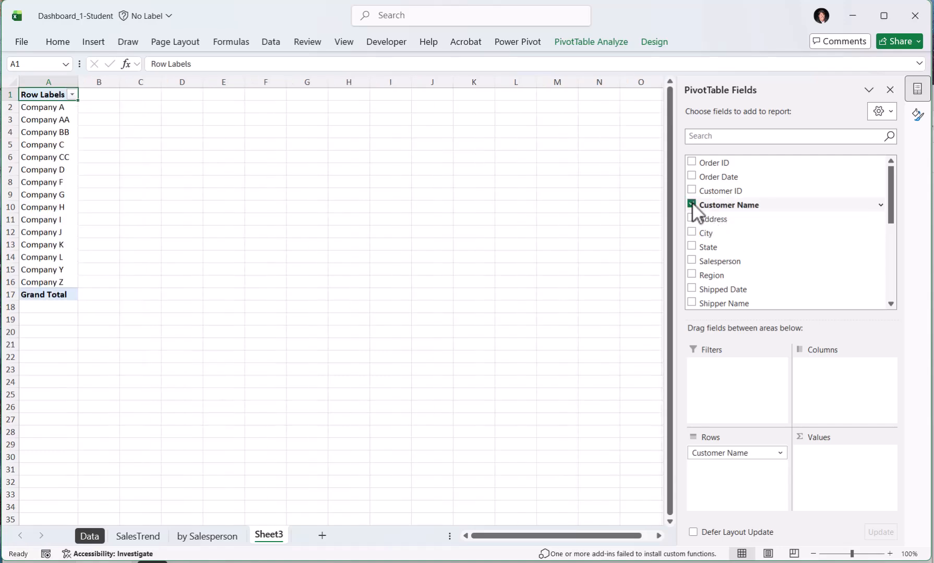
scroll(694, 208, down, 5)
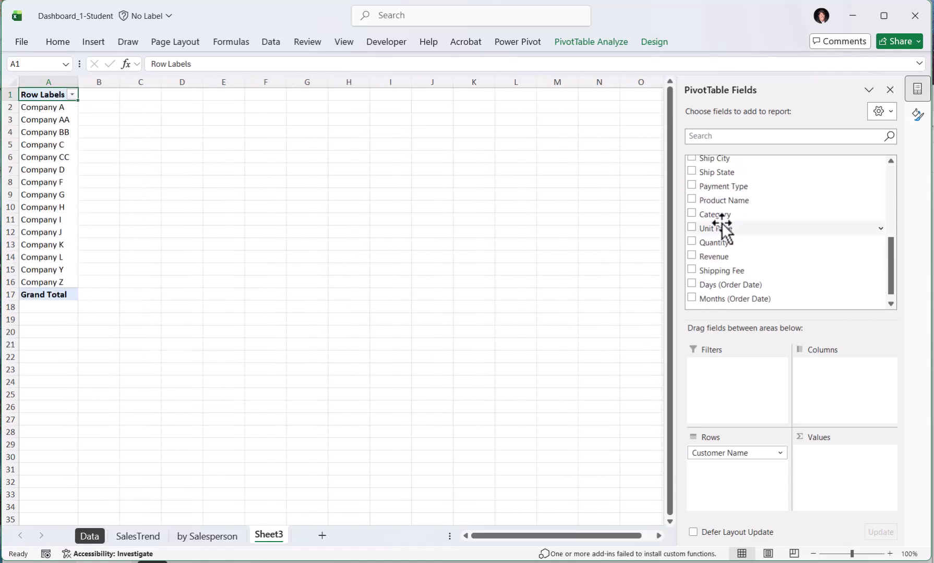
click(691, 255)
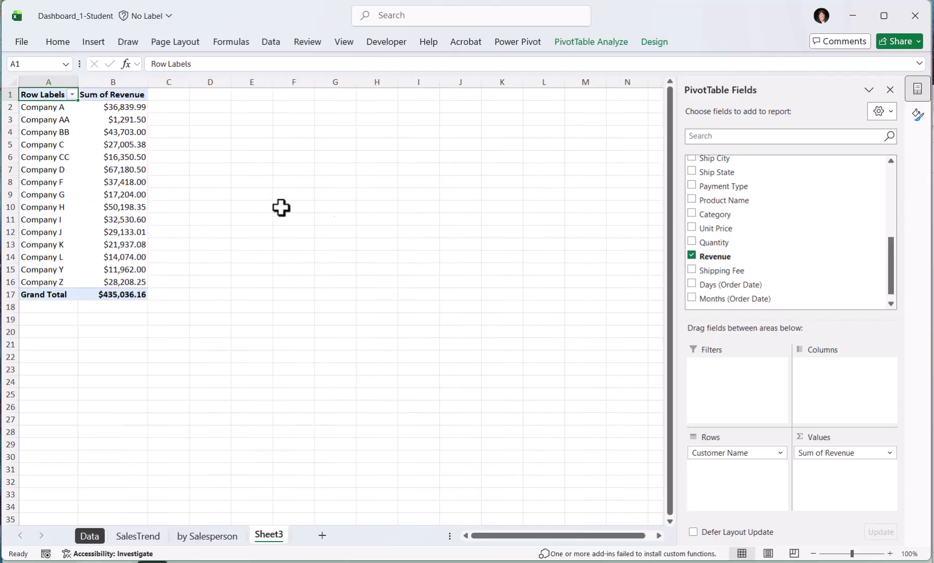
Sort the customers in the PivotTable by revenue from largest to smallest
right_click(124, 108)
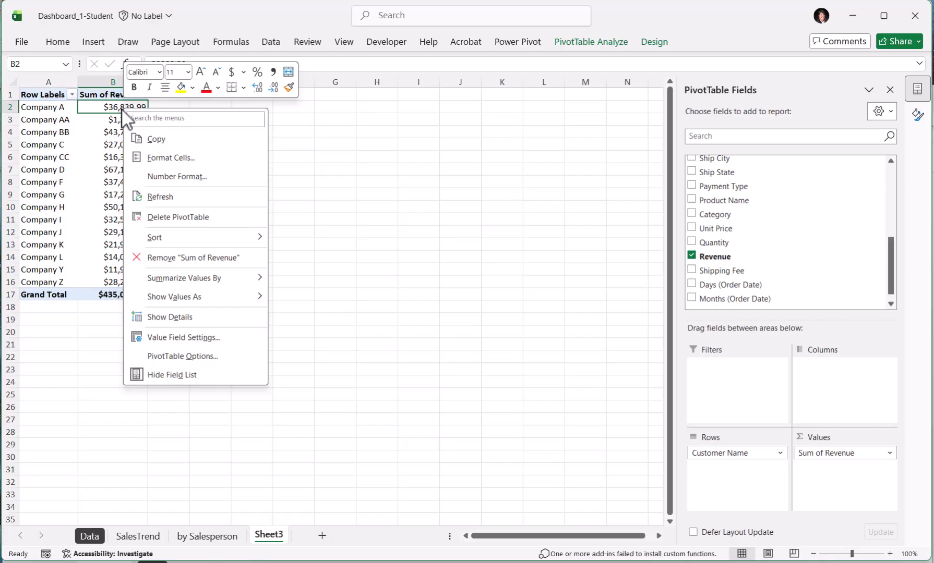
mouse_move(156, 239)
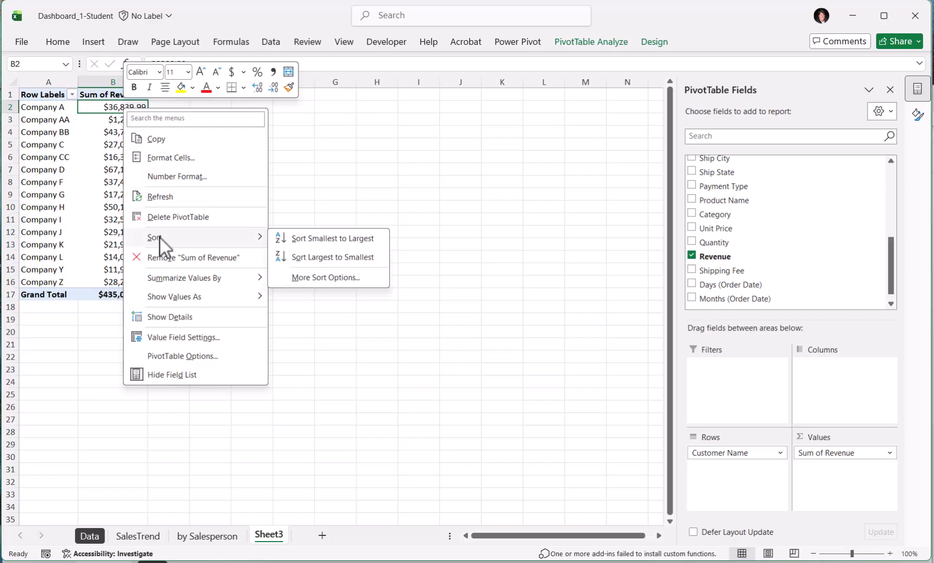
click(322, 258)
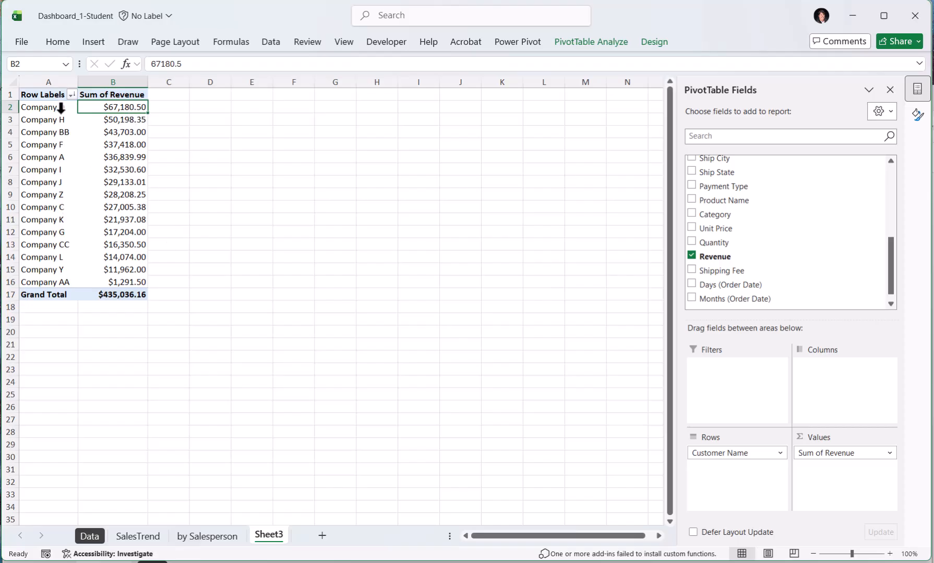
Apply a Top 10 value filter that keeps only the top 5 customers by Sum of Revenue
click(72, 96)
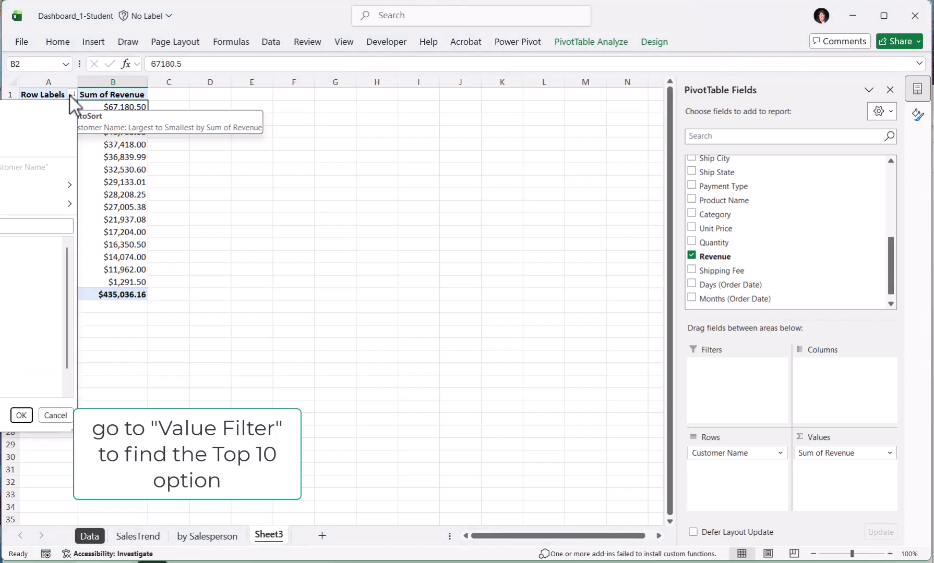
mouse_move(34, 204)
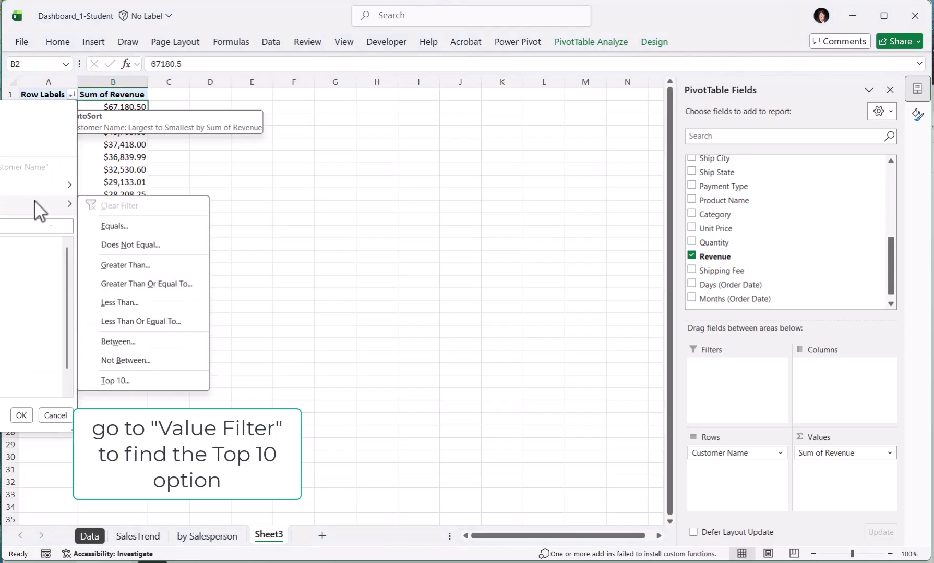
click(147, 379)
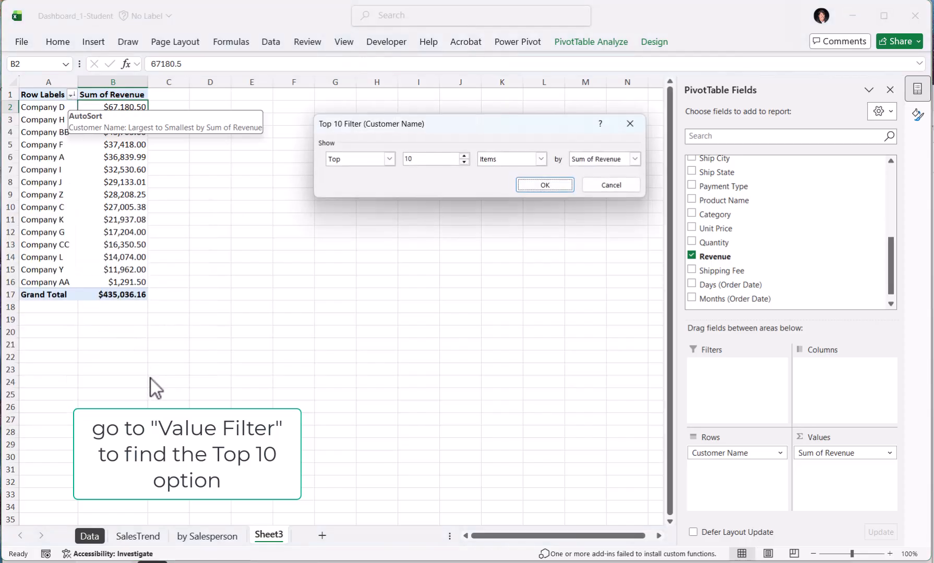
click(464, 162)
click(464, 156)
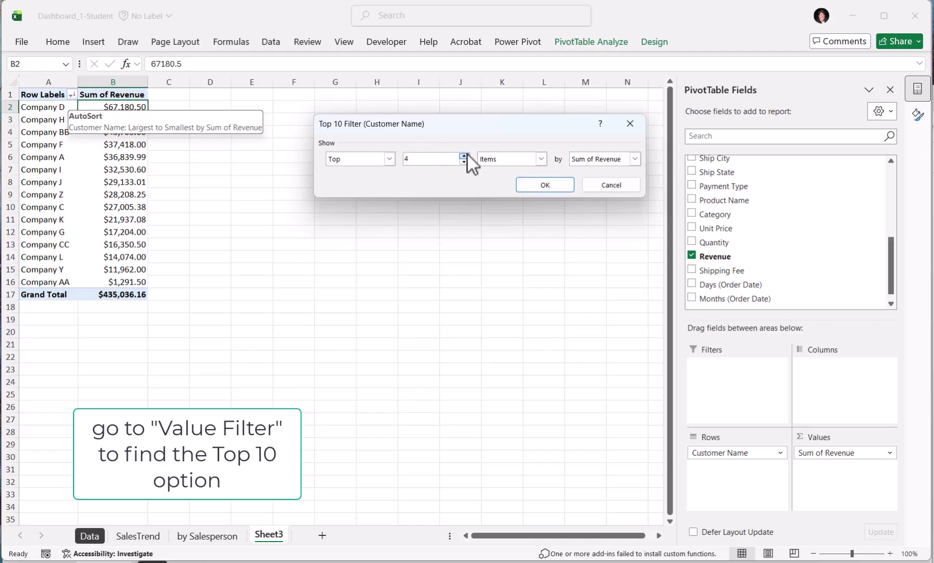
click(542, 186)
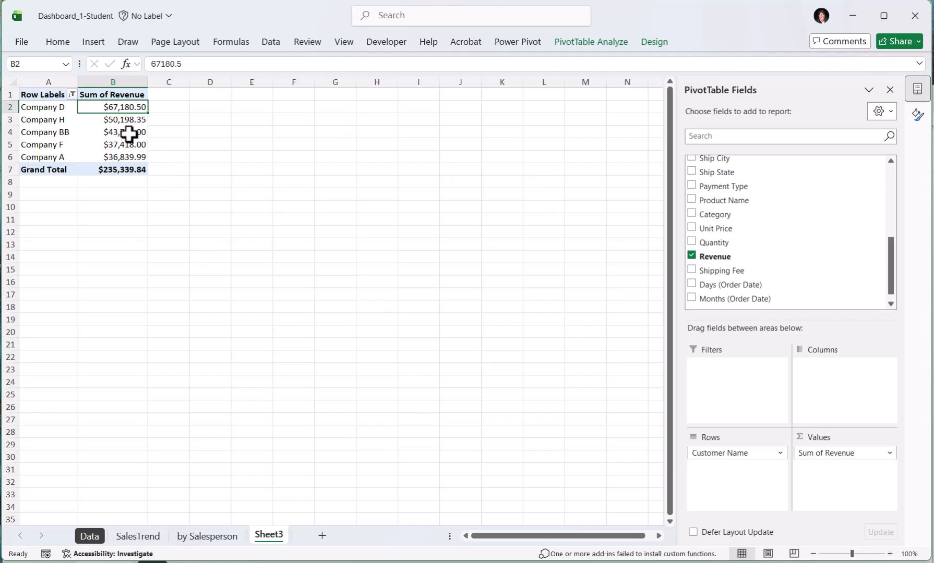
Insert a Clustered Bar PivotChart from the top five customers PivotTable
mouse_move(129, 134)
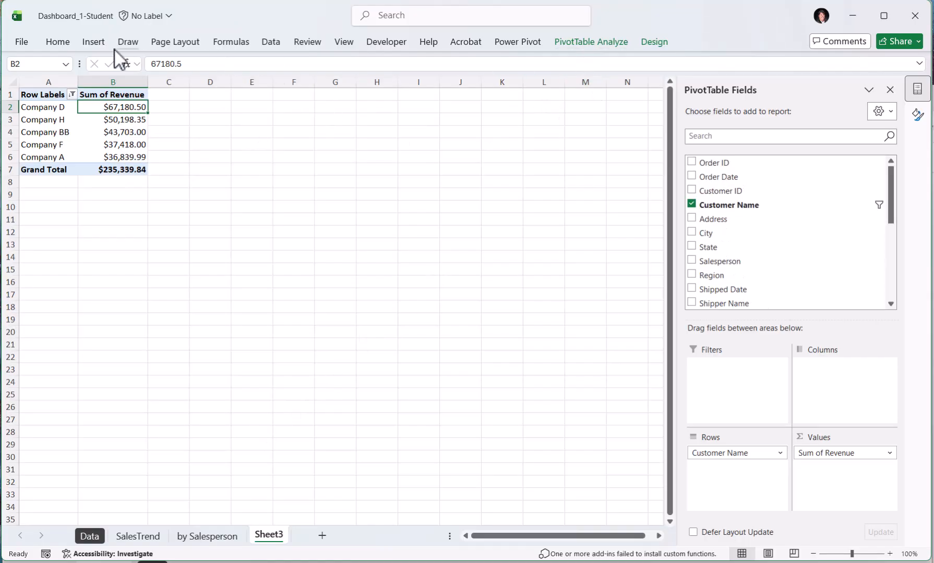
click(87, 46)
click(553, 73)
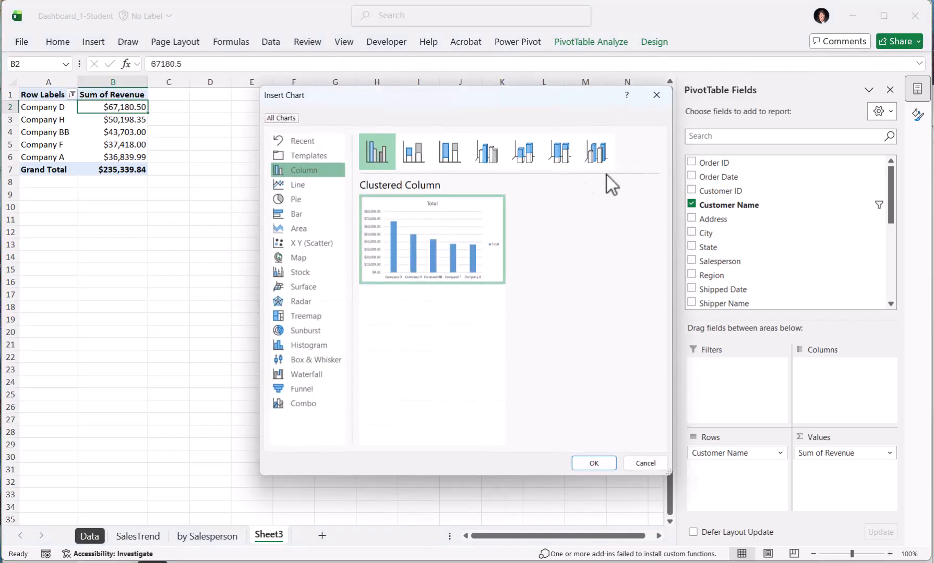
mouse_move(403, 251)
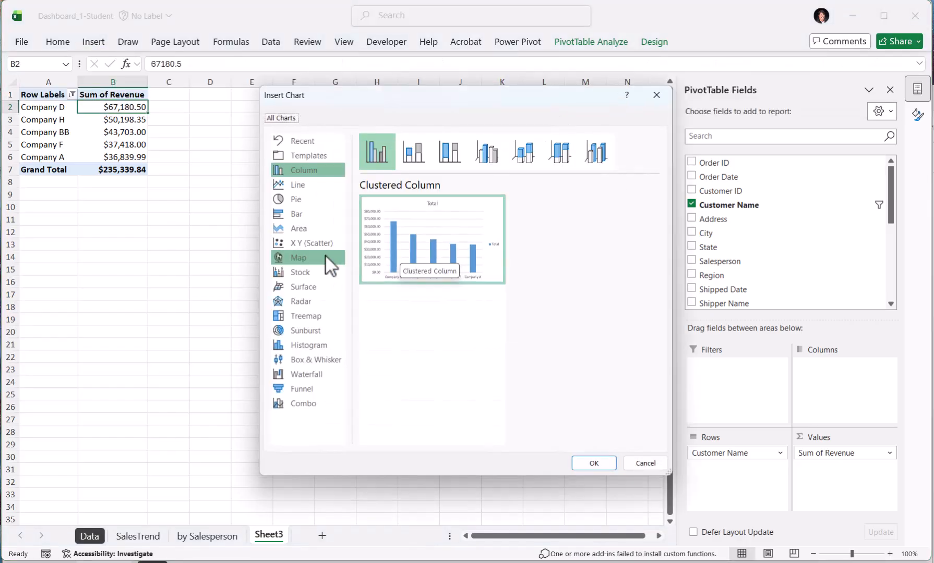
click(301, 212)
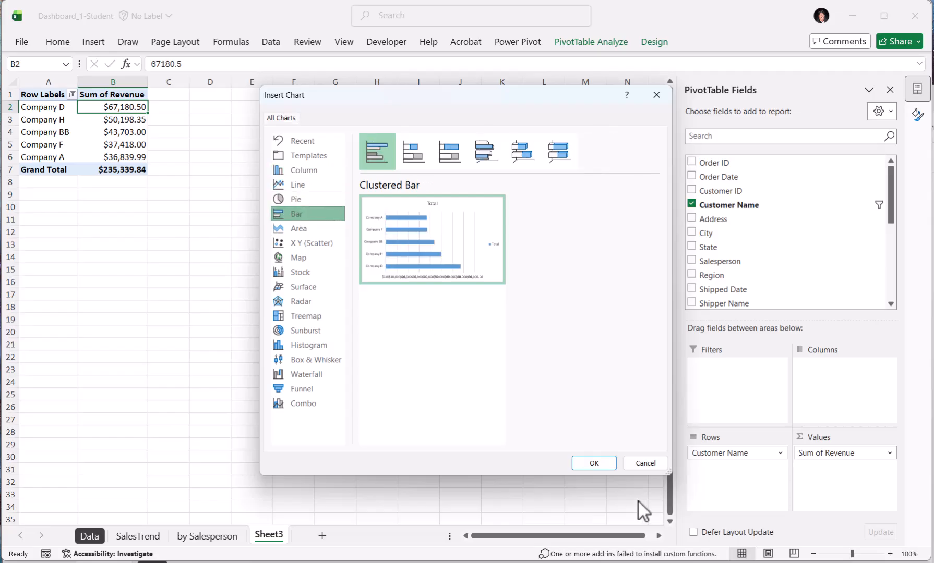
click(597, 464)
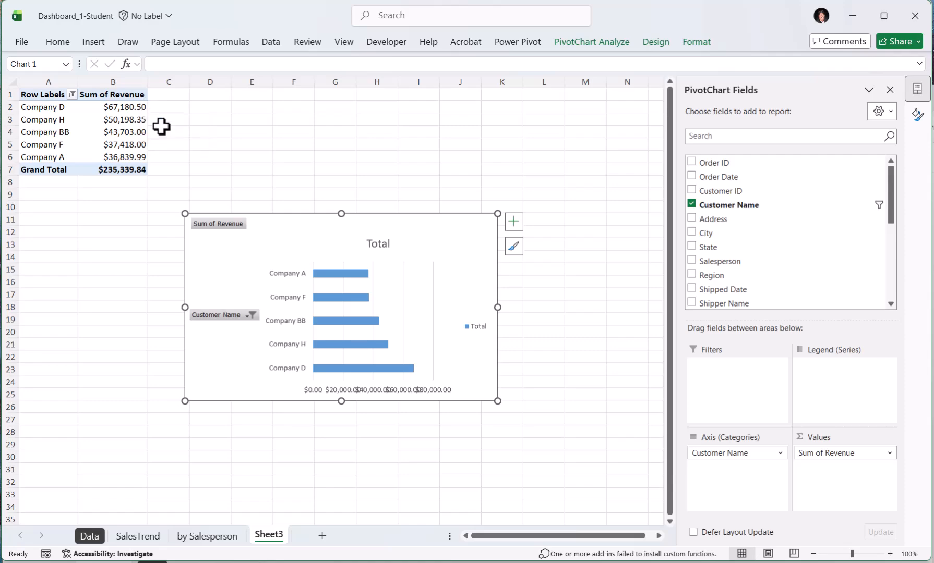
Sort the customer PivotTable by Sum of Revenue from smallest to largest
mouse_move(384, 370)
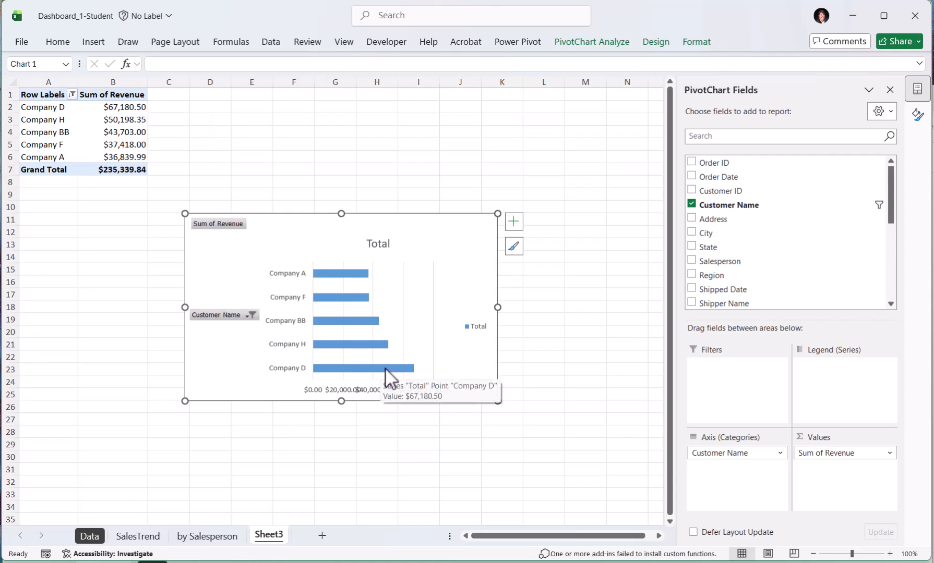
click(127, 119)
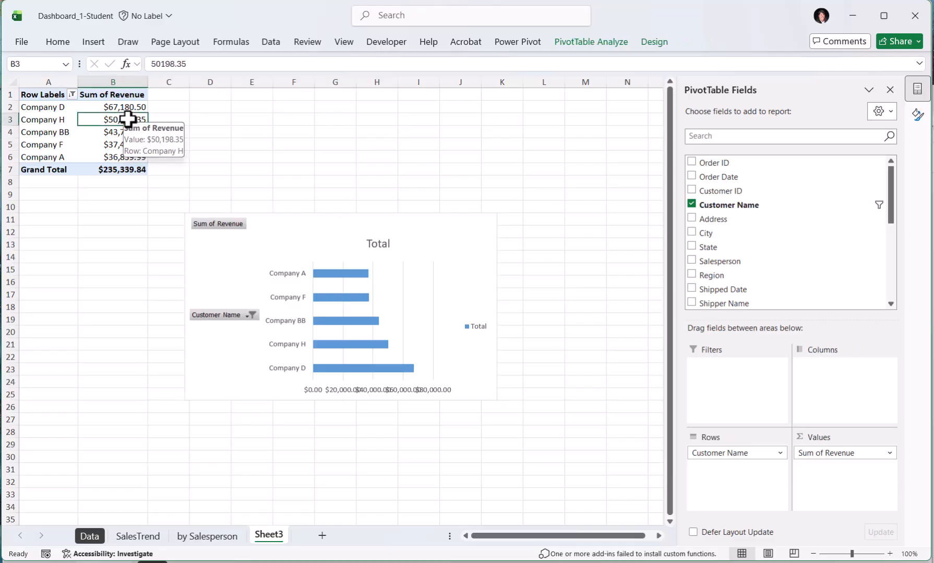
right_click(127, 120)
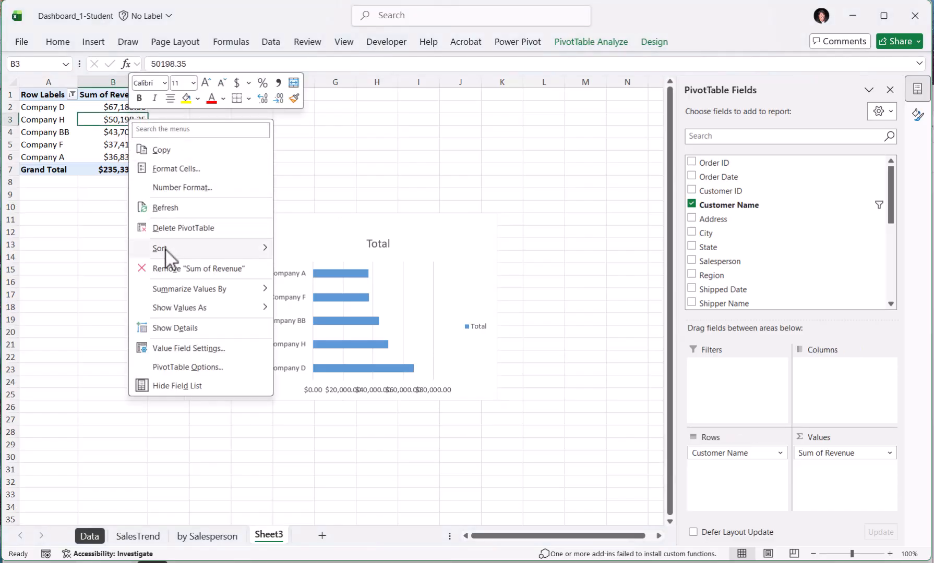
mouse_move(229, 253)
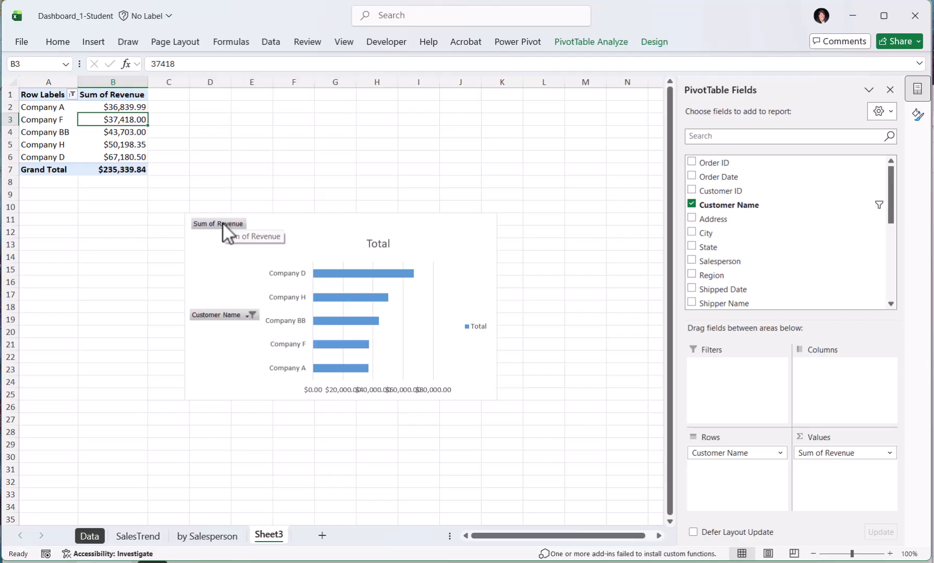
On the by Salesperson sheet, sort the PivotTable by Sum of Revenue from smallest to largest
click(208, 536)
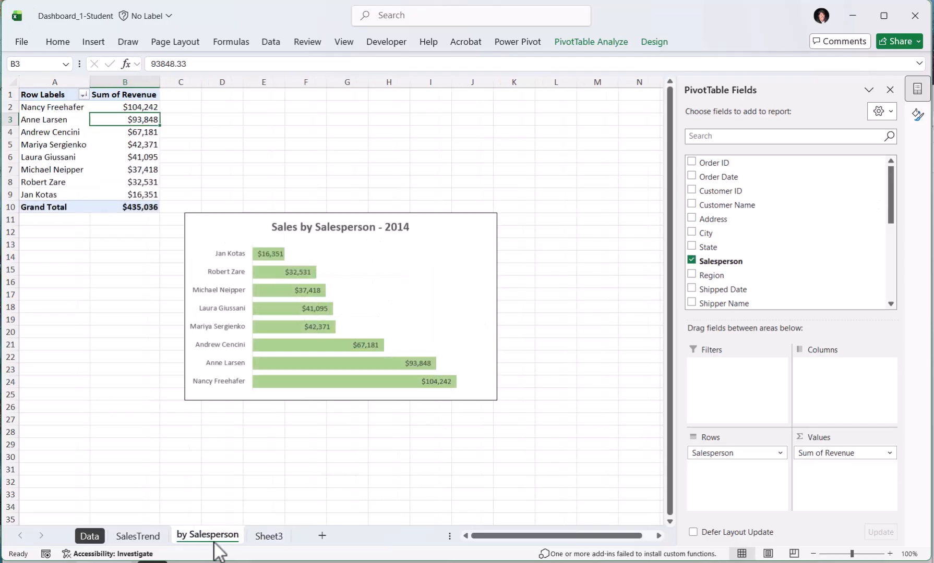
right_click(142, 135)
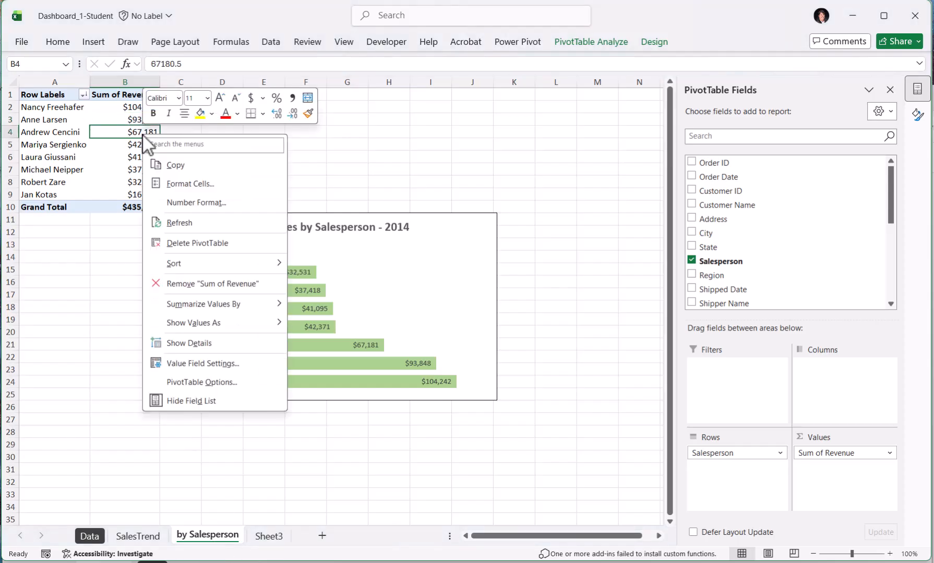
mouse_move(205, 270)
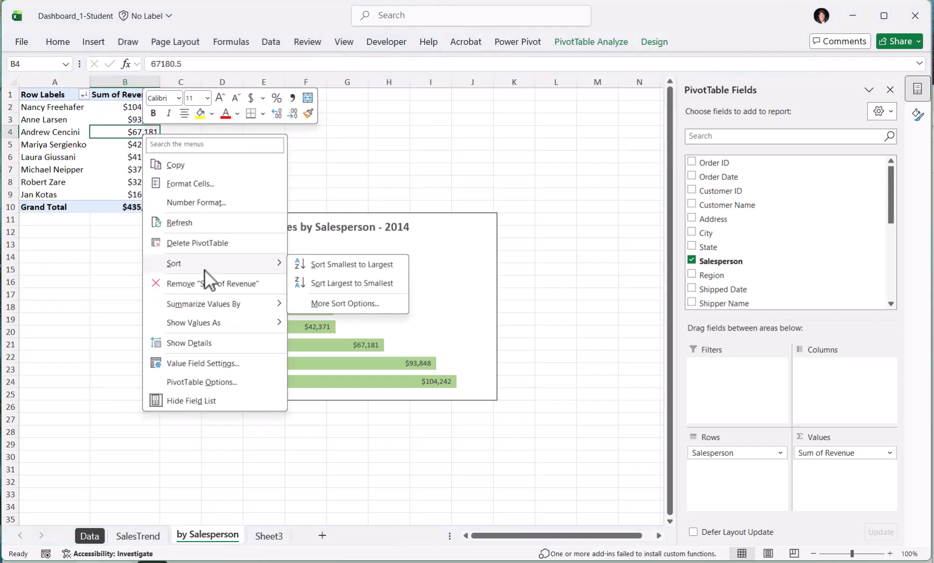
click(343, 267)
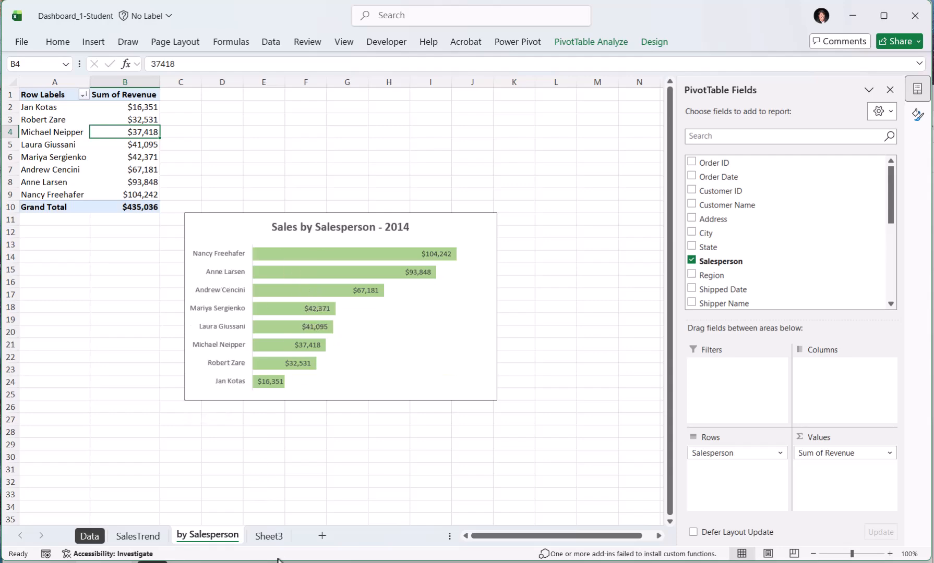
Return to Sheet3 and hide all field buttons on the customer PivotChart
click(268, 536)
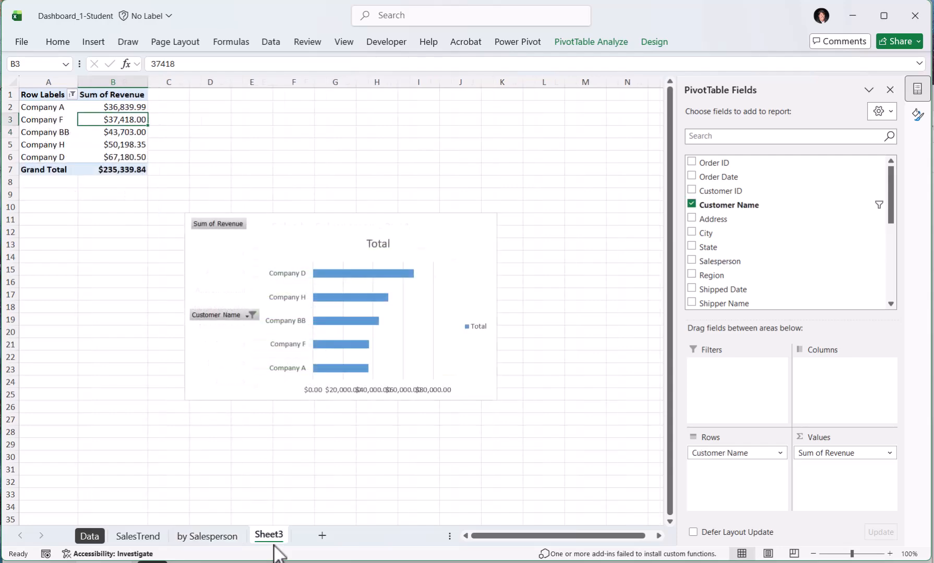
click(240, 236)
right_click(233, 226)
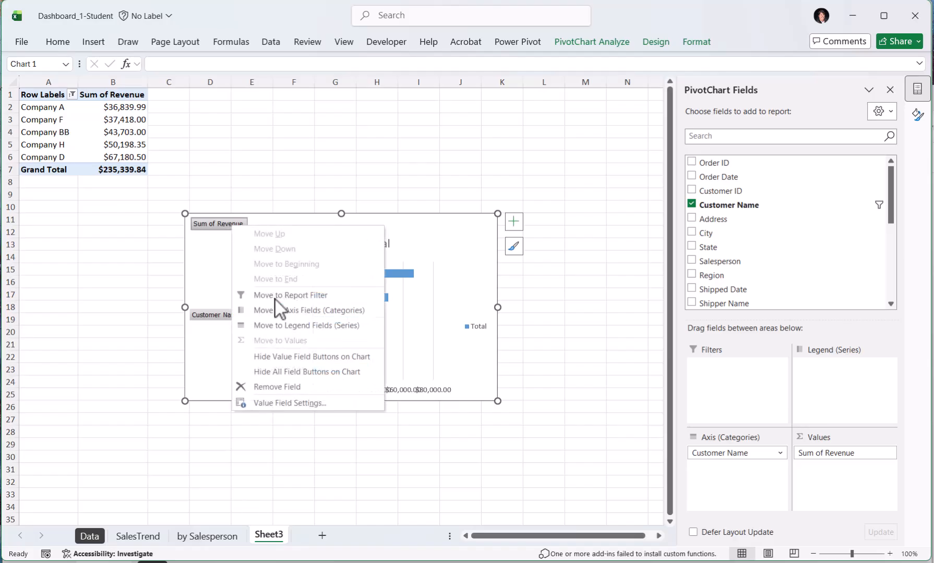
click(297, 373)
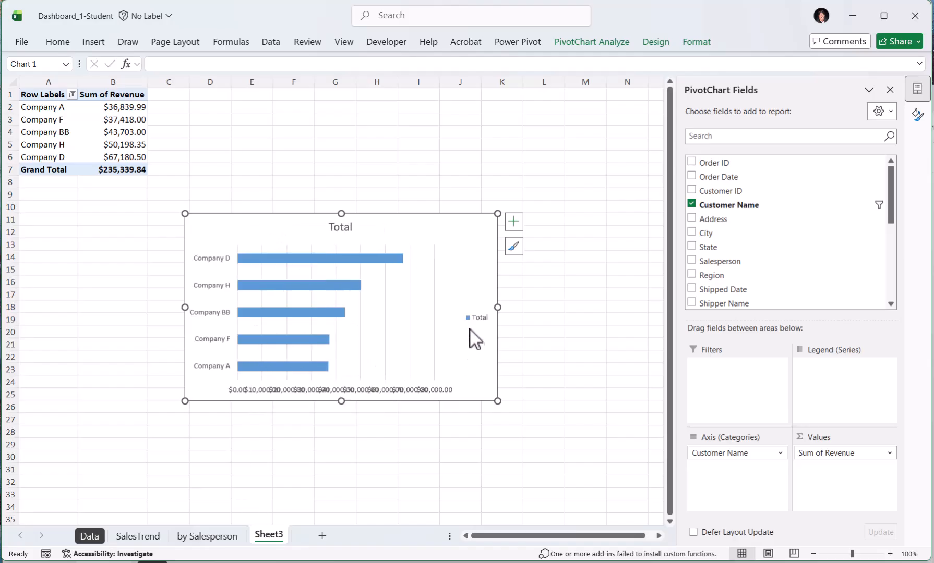
Delete the legend, the horizontal value axis and the vertical gridlines from the customer chart
click(479, 318)
key(Delete)
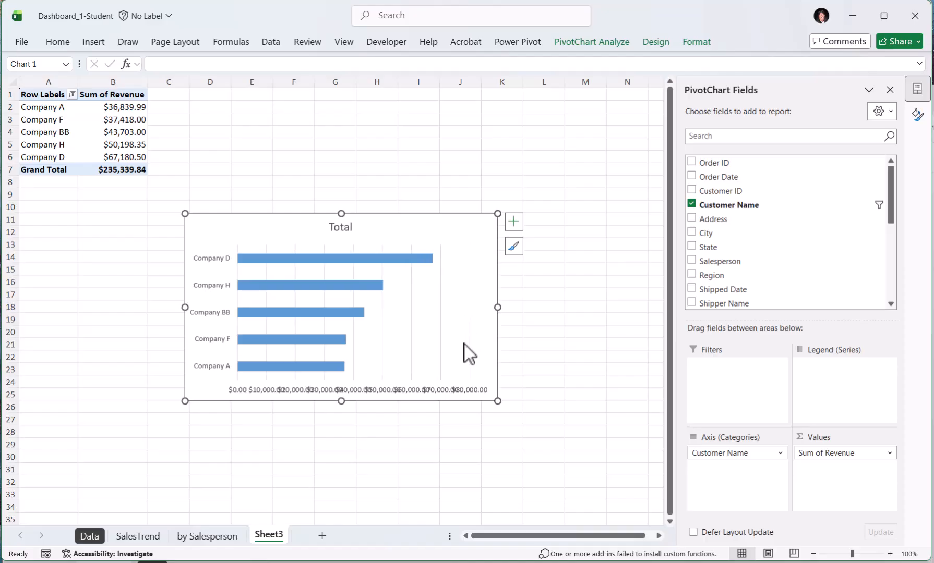
click(278, 391)
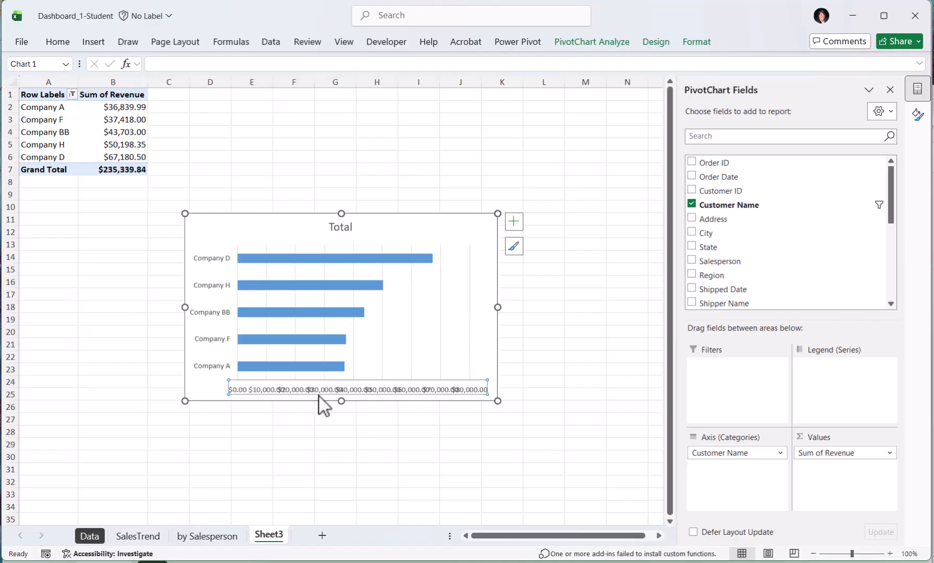
key(Delete)
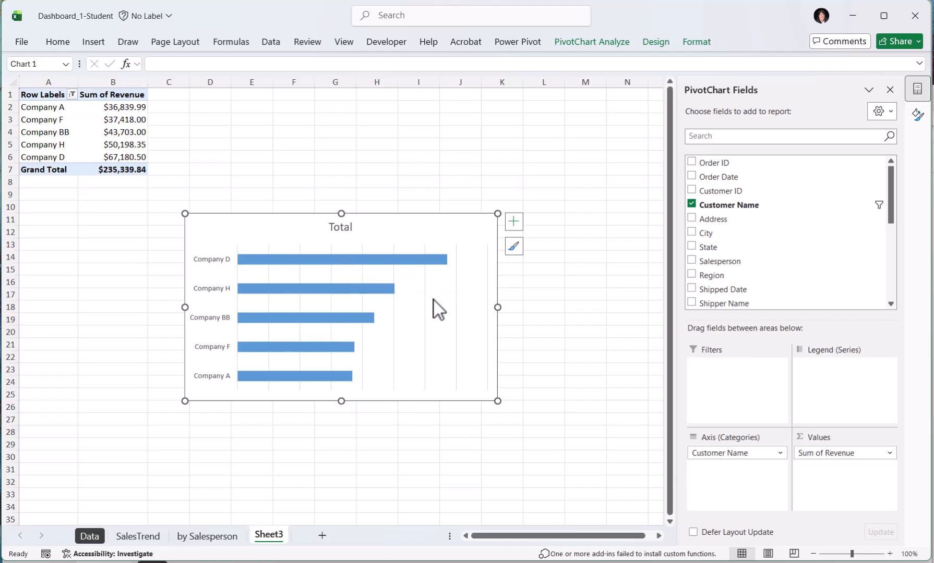
click(425, 313)
key(Delete)
Add data labels to the customer bars and set their label position to Inside End
right_click(394, 261)
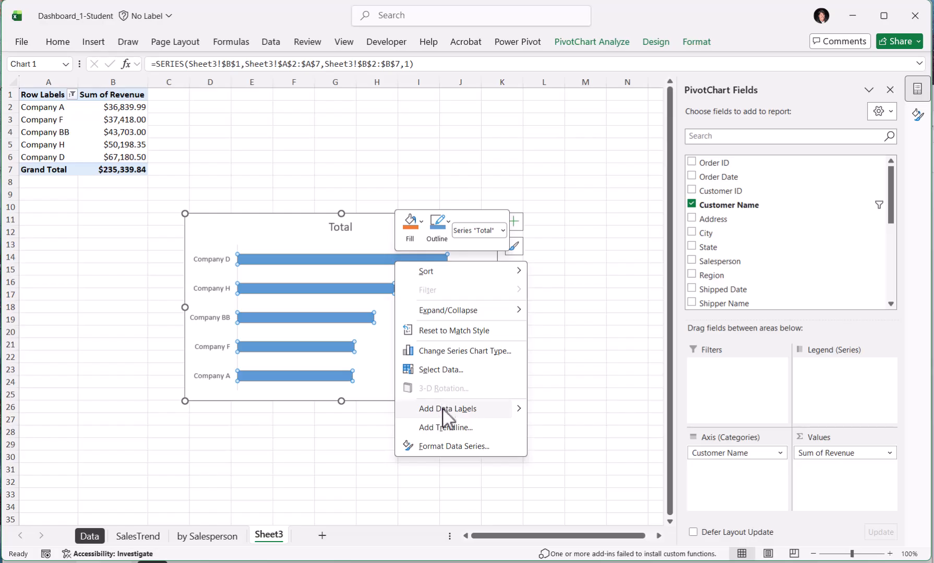
click(443, 409)
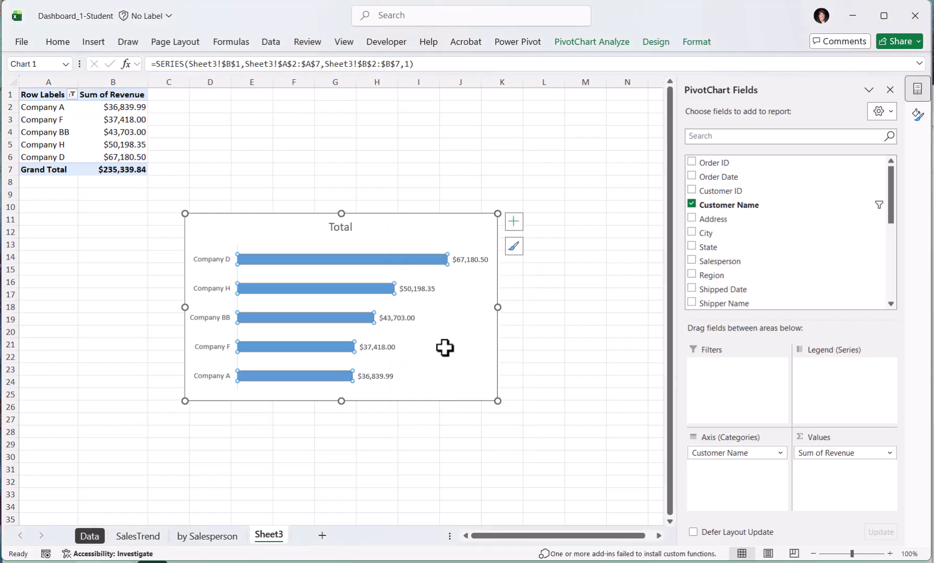
right_click(405, 260)
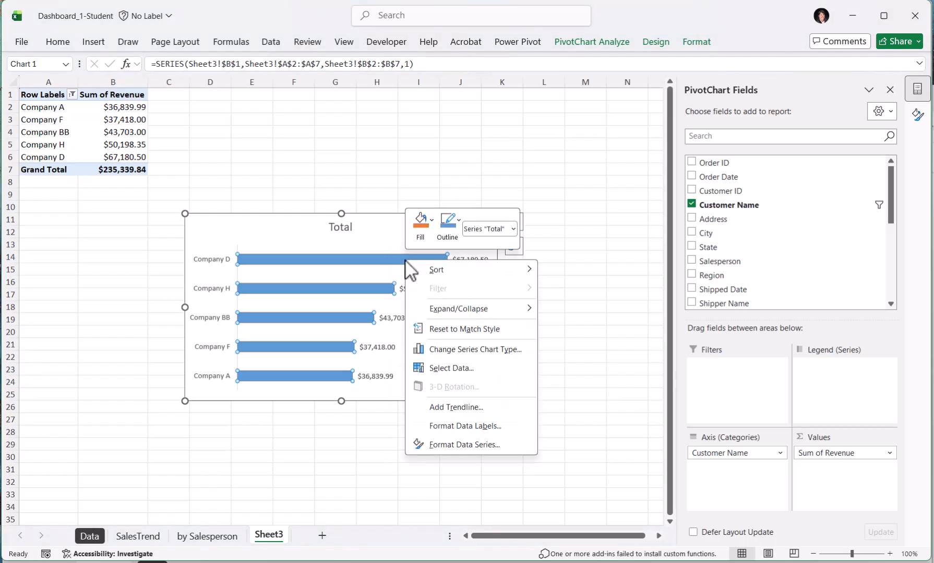
key(Escape)
click(463, 258)
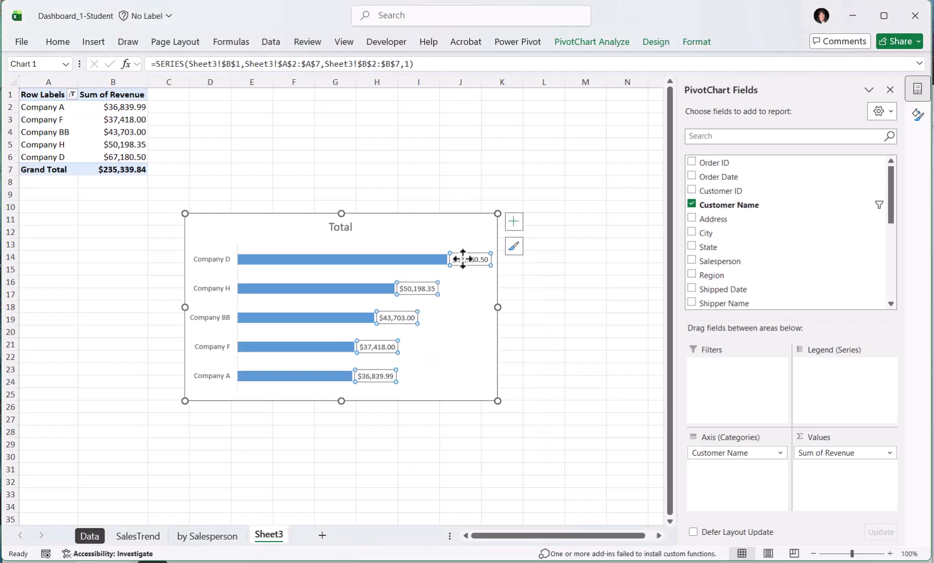
right_click(462, 259)
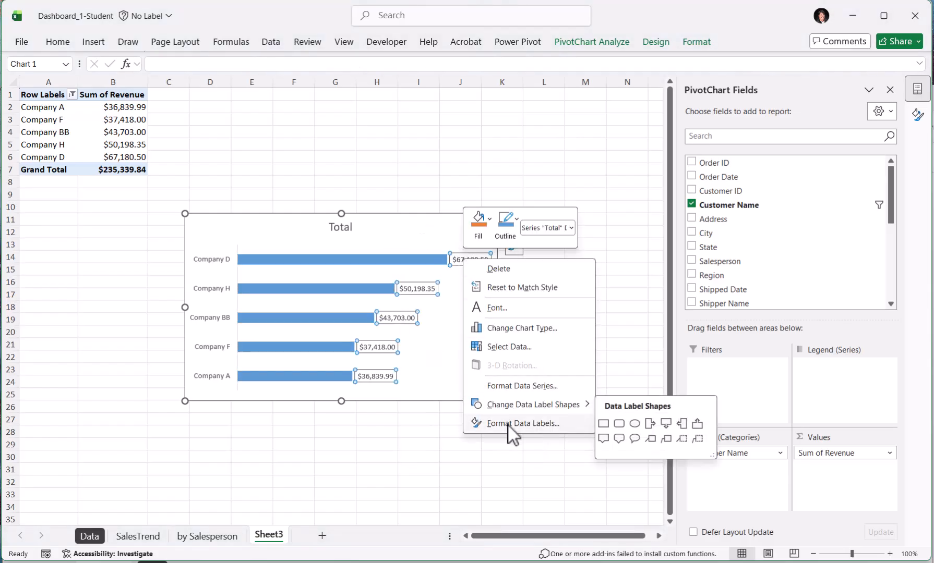
click(509, 424)
click(752, 372)
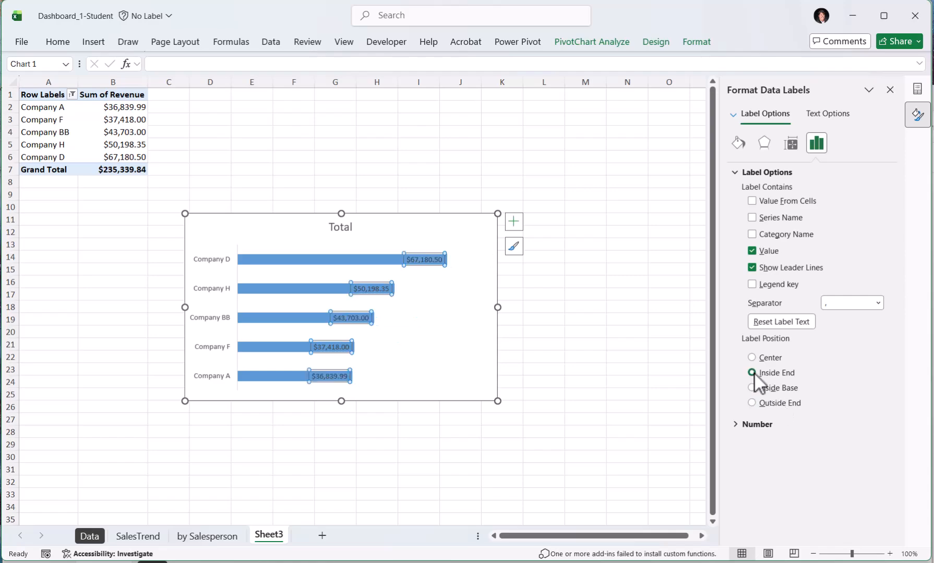
Give the customer bars a light gold solid fill and a dark gold solid-line border
click(319, 261)
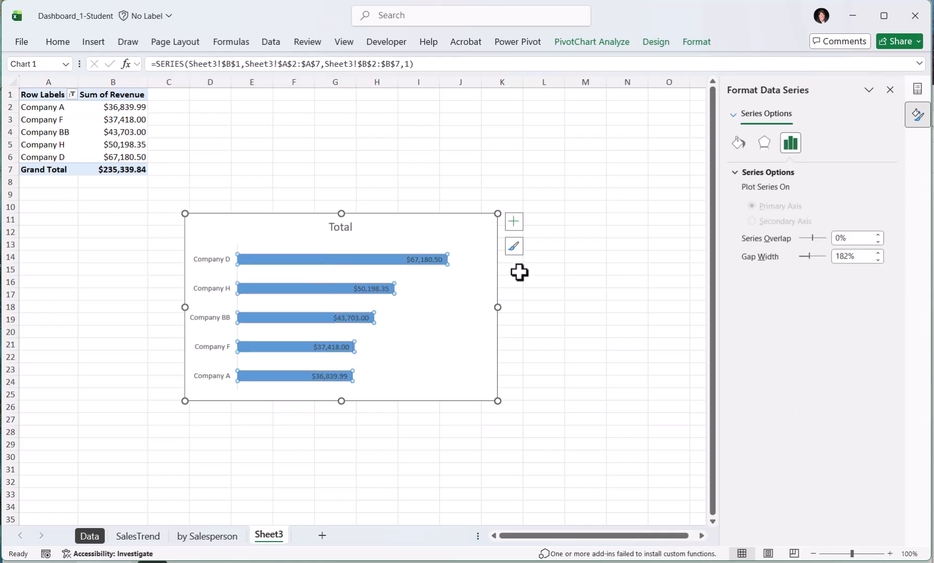
click(737, 146)
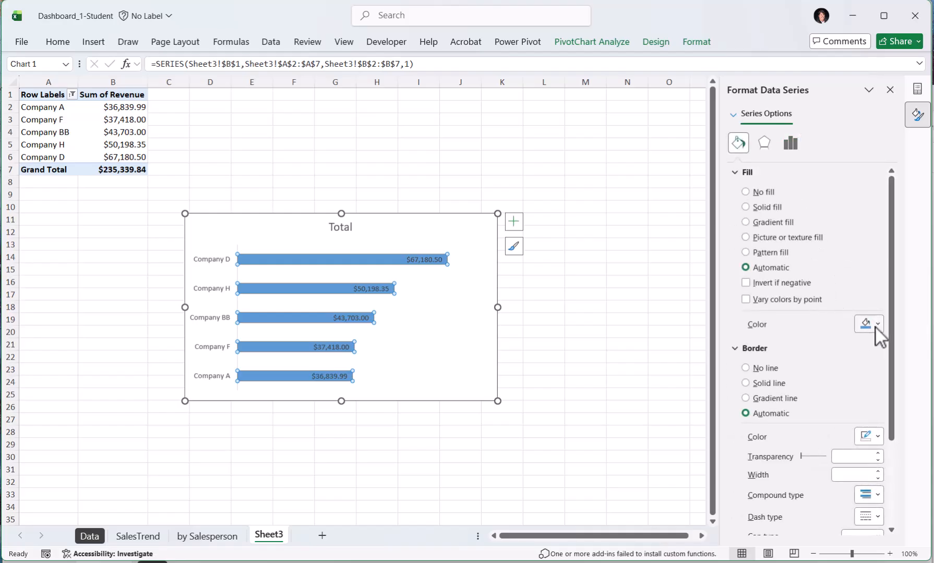
click(876, 326)
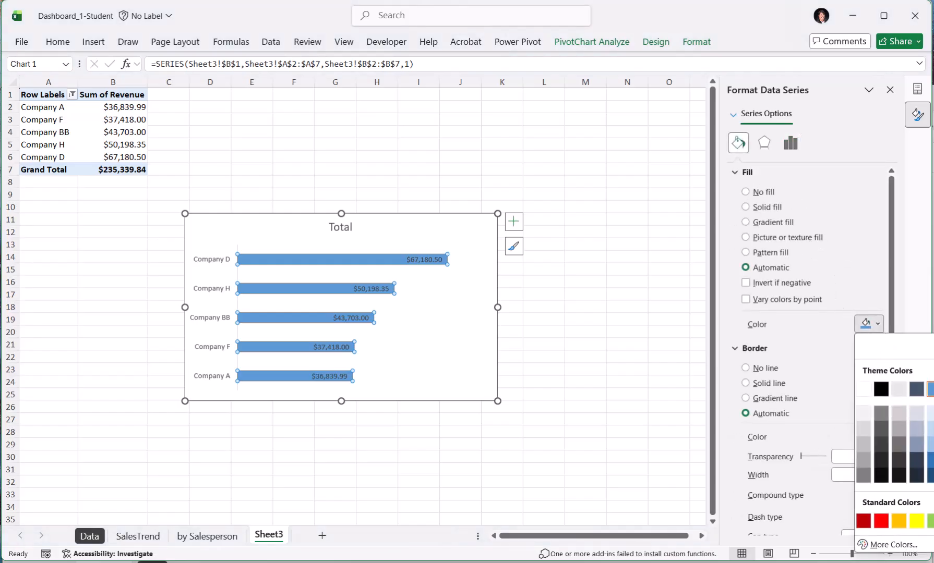
click(933, 445)
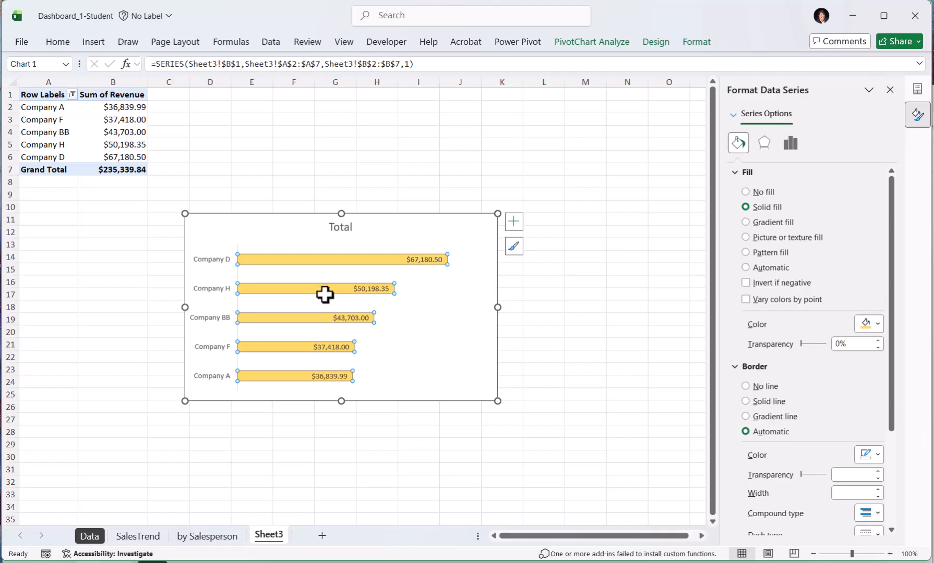
click(745, 401)
click(876, 455)
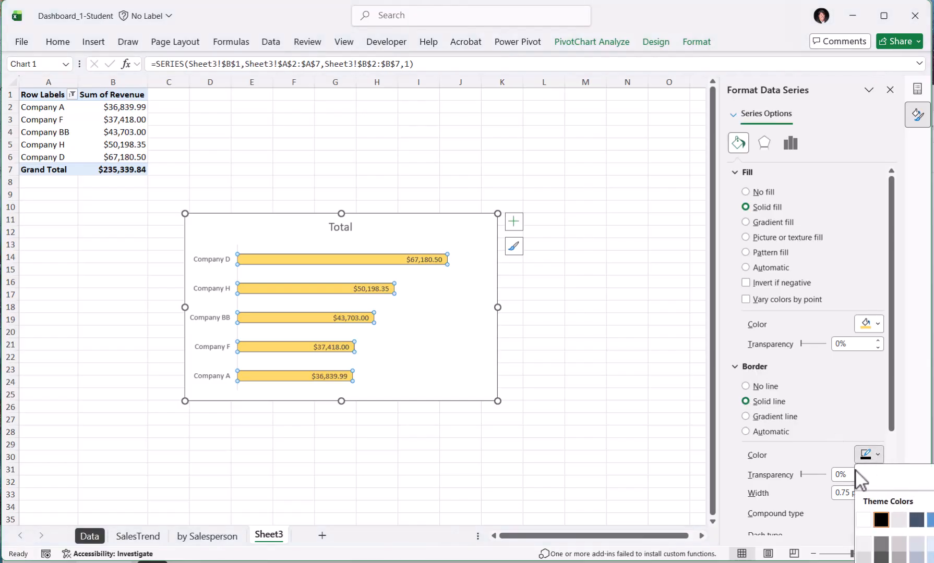
click(932, 562)
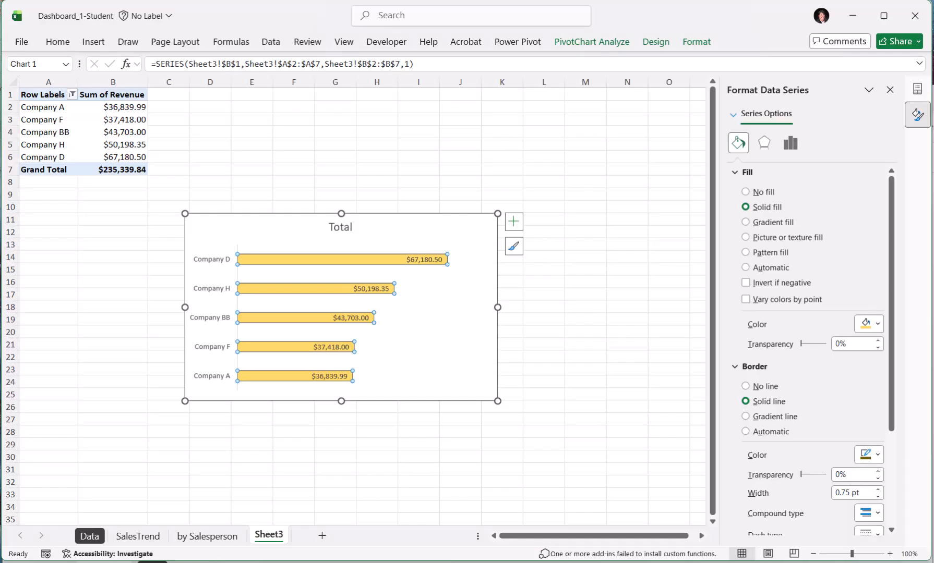
click(440, 234)
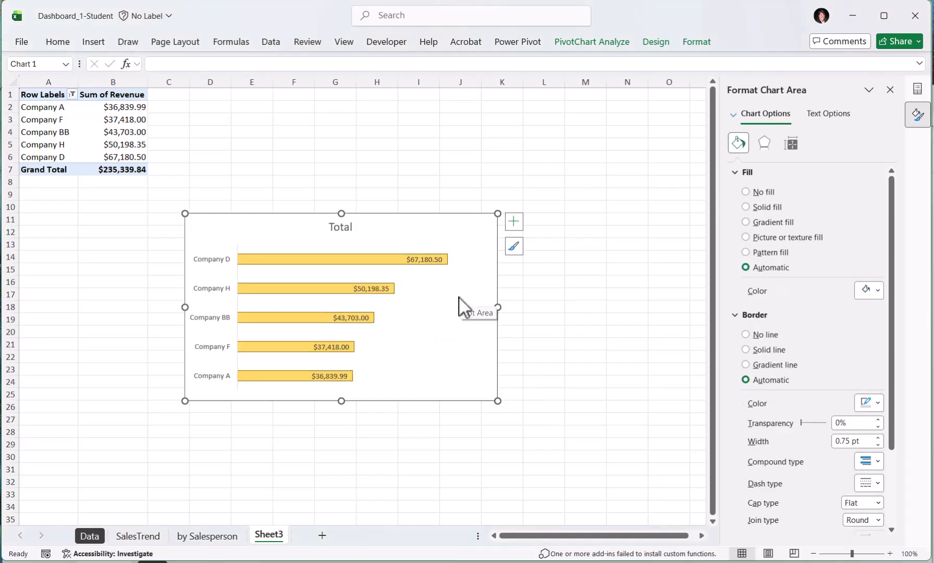
Set the gap width of the customer bars to 40%
click(353, 267)
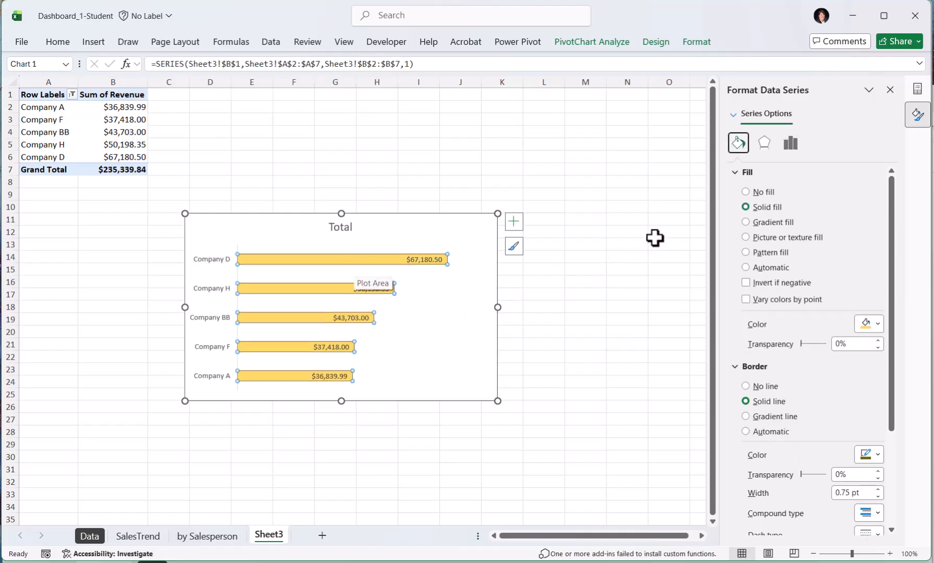
click(793, 147)
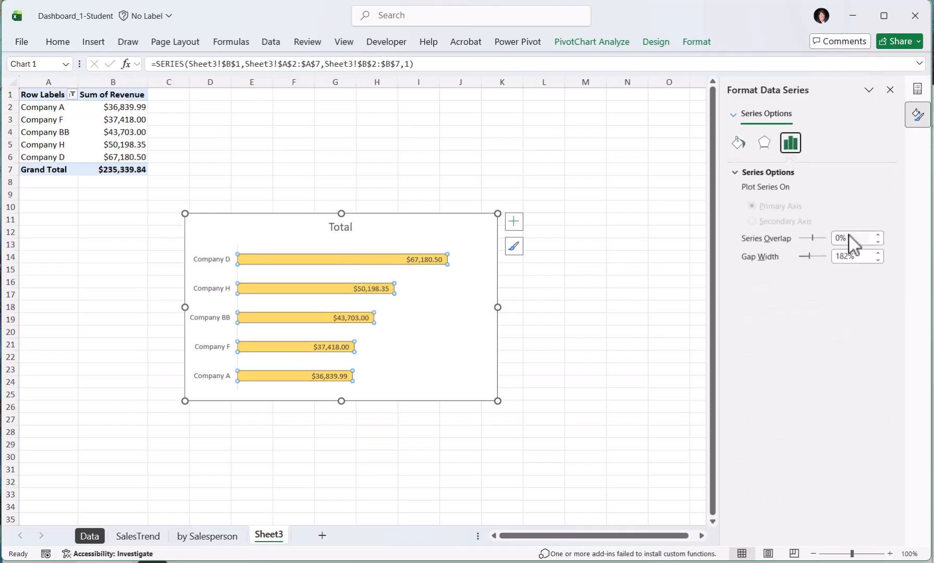
drag(856, 259, 805, 259)
text(40)
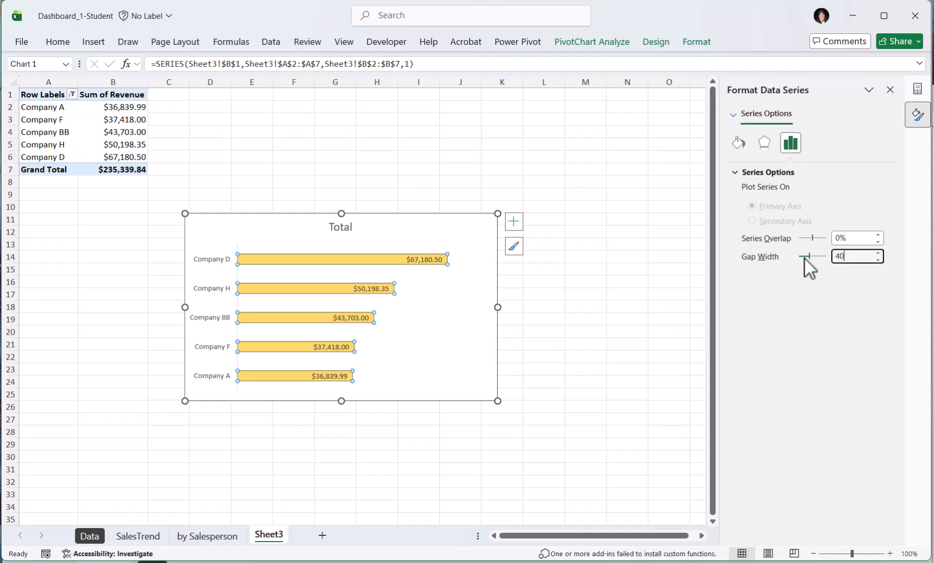
key(Return)
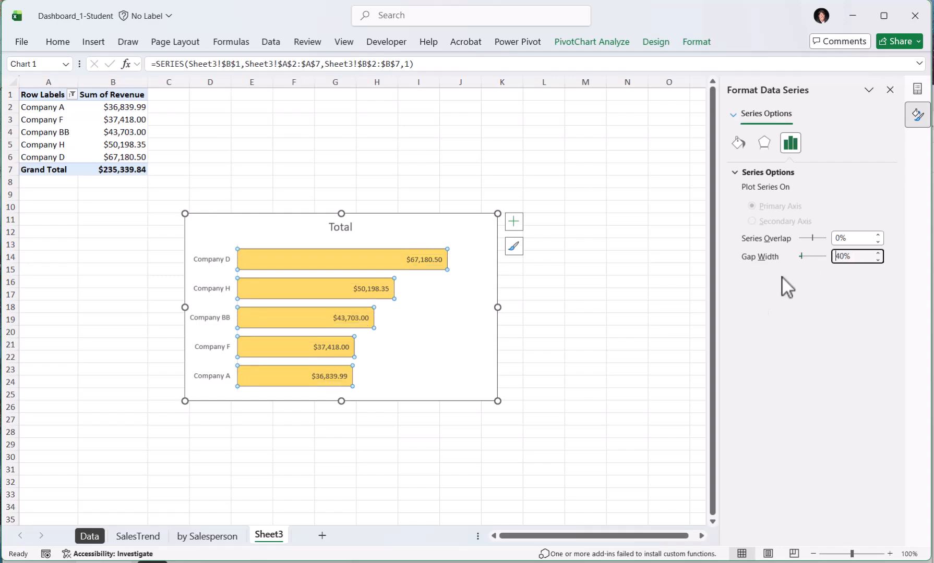
Change the customer chart's title to "Top 5 Customers - 2014" and make it bold
click(347, 227)
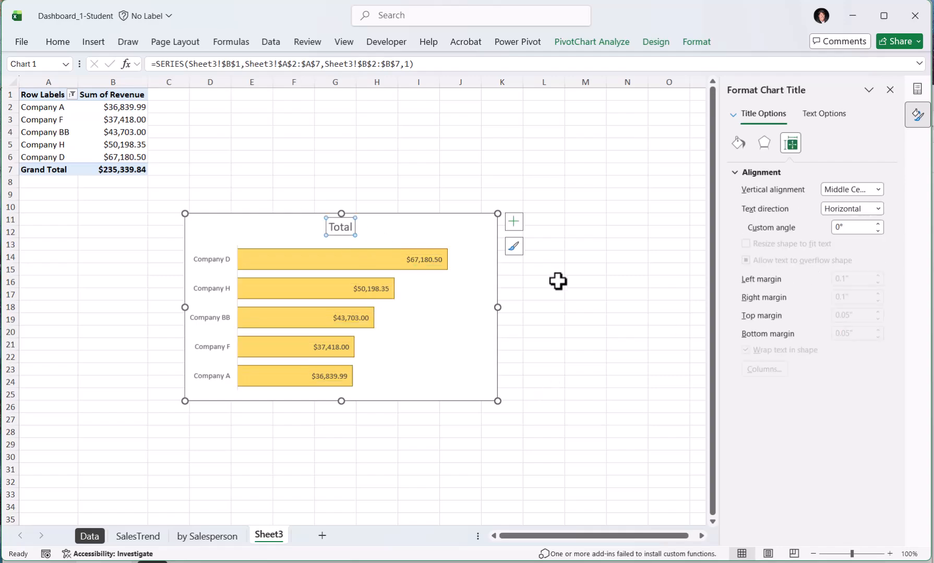
text(to)
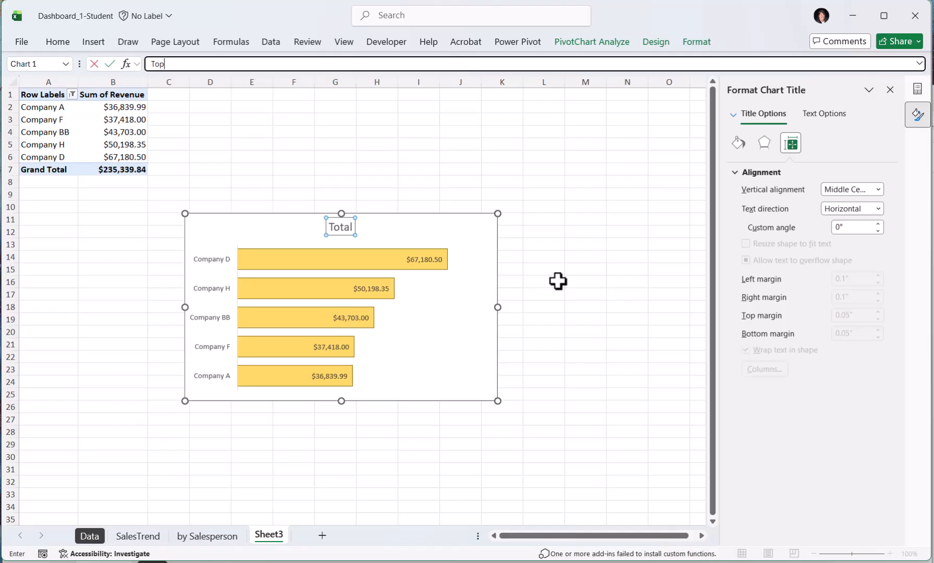
text(p 5 Customers)
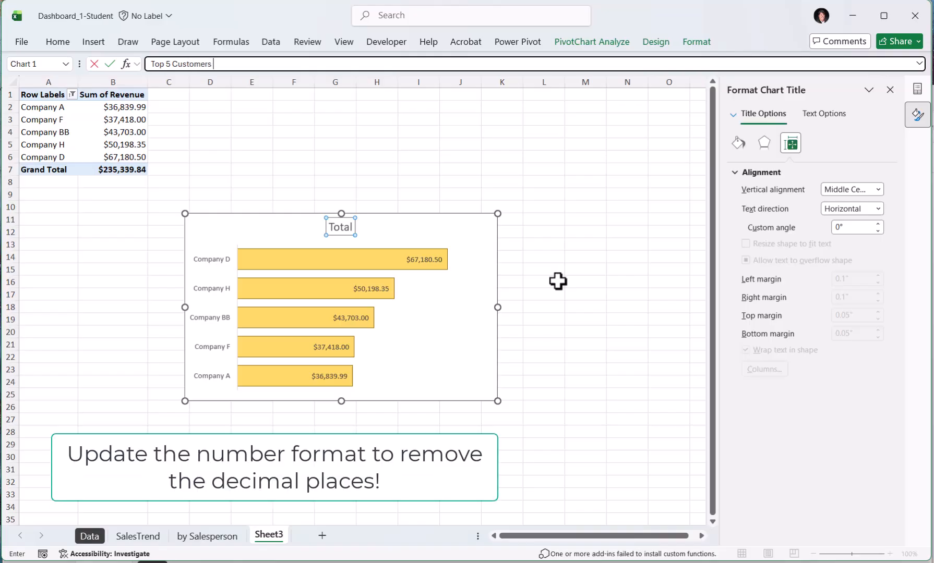
text( - 2014)
key(Return)
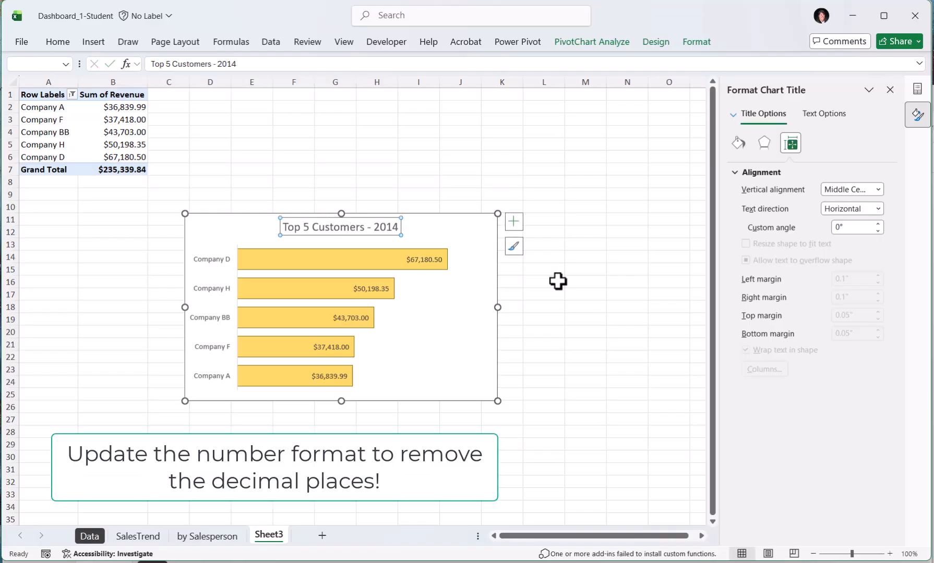
key(ctrl+b)
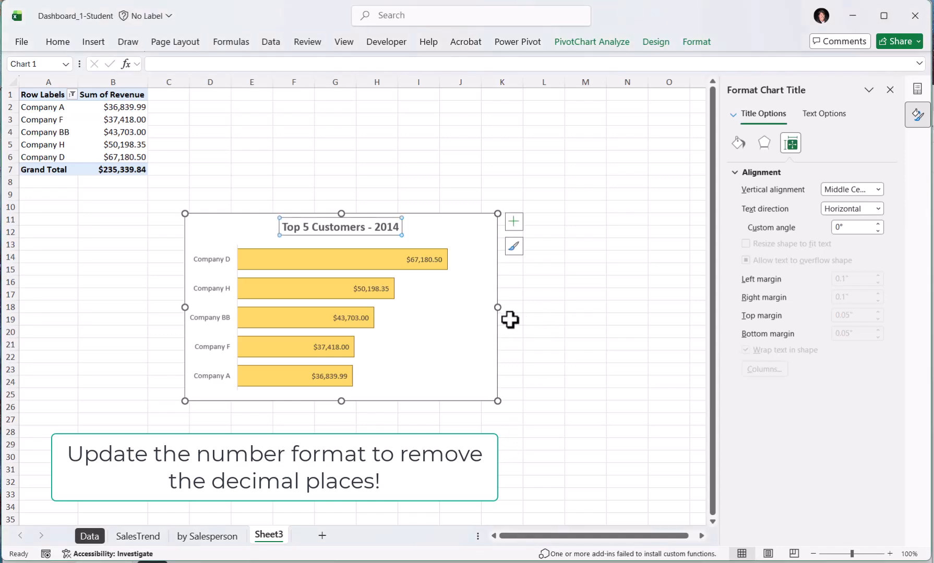
click(462, 317)
click(555, 321)
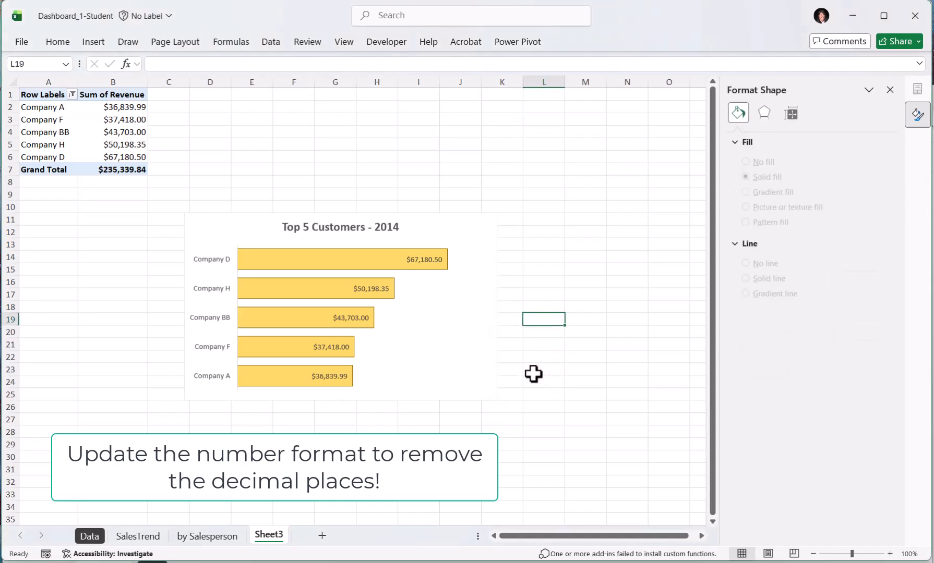
Give the customer chart area a black solid-line border
click(493, 392)
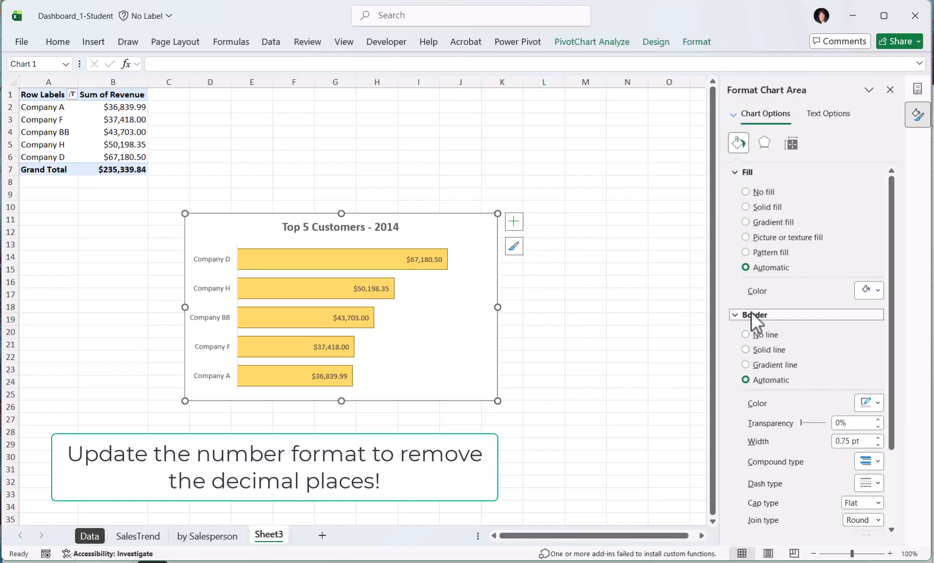
click(746, 350)
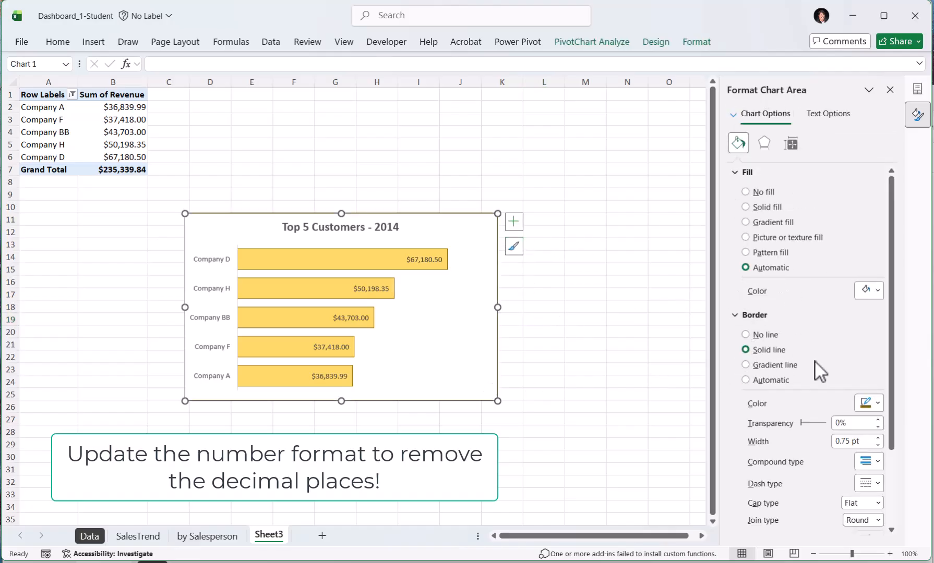
click(877, 403)
click(881, 468)
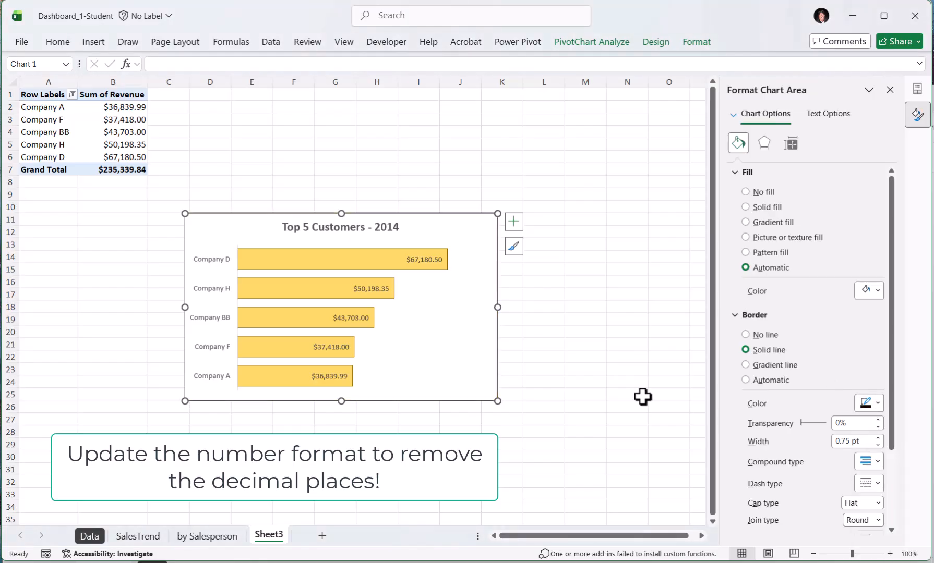
click(604, 356)
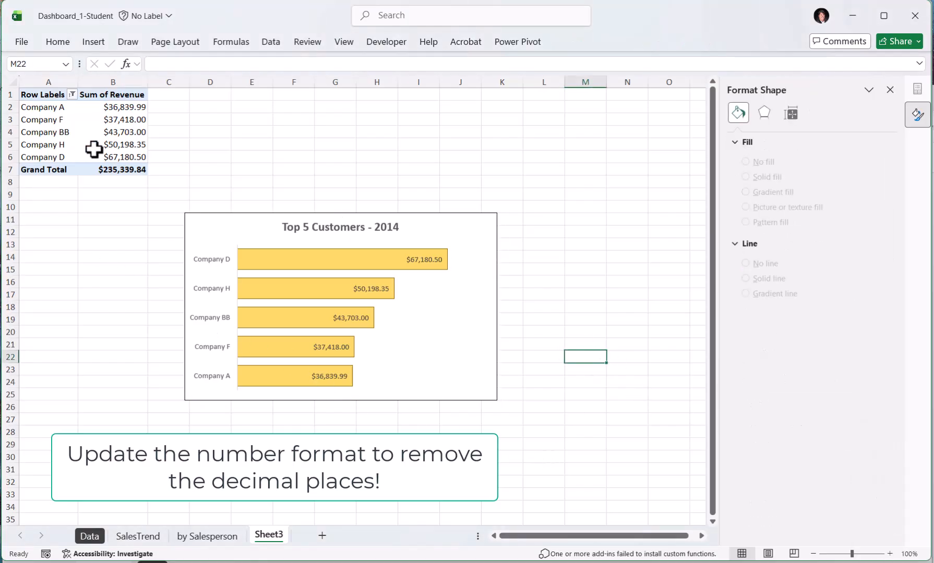
Name the customer PivotTable top5Customer
click(48, 128)
click(591, 42)
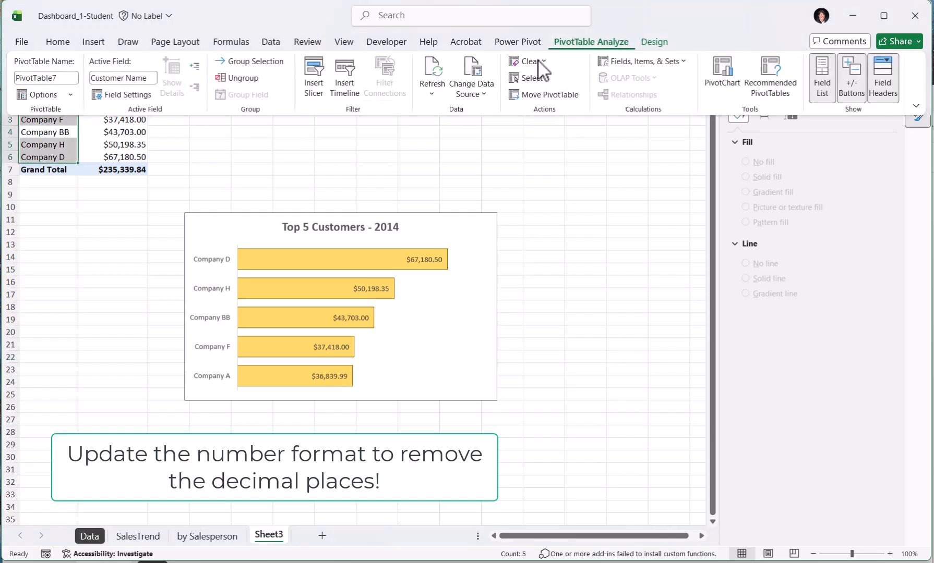
click(60, 78)
drag(2, 79, 104, 81)
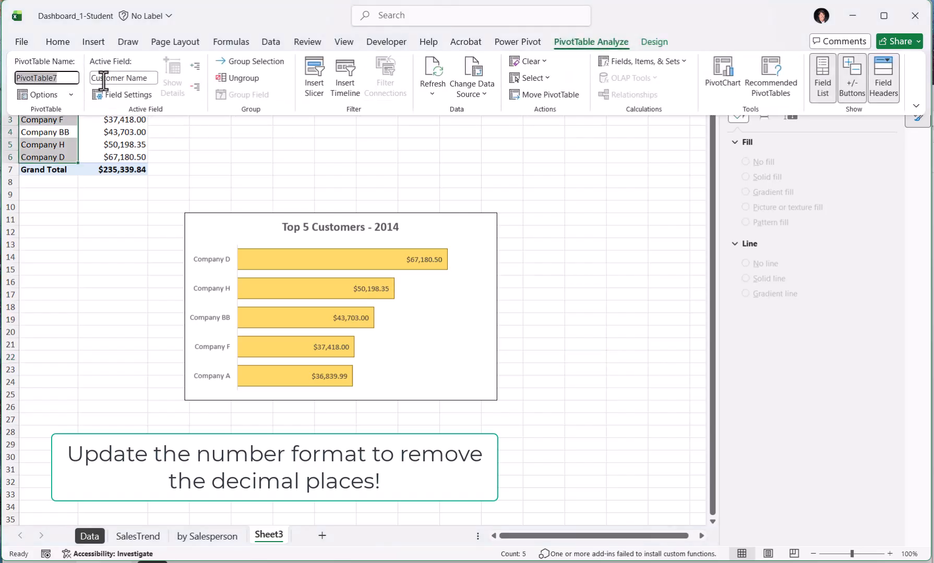
text(top5Cust)
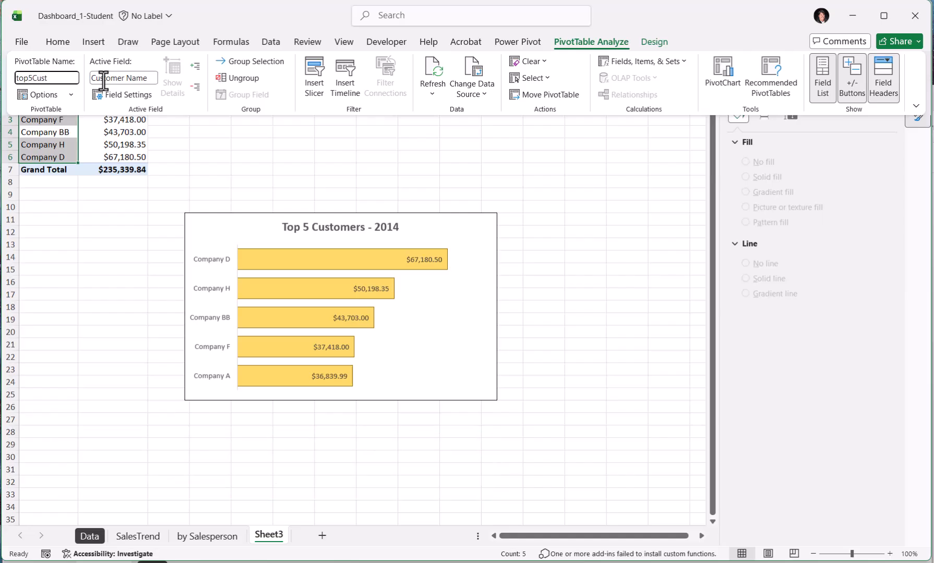
text(omer)
key(Return)
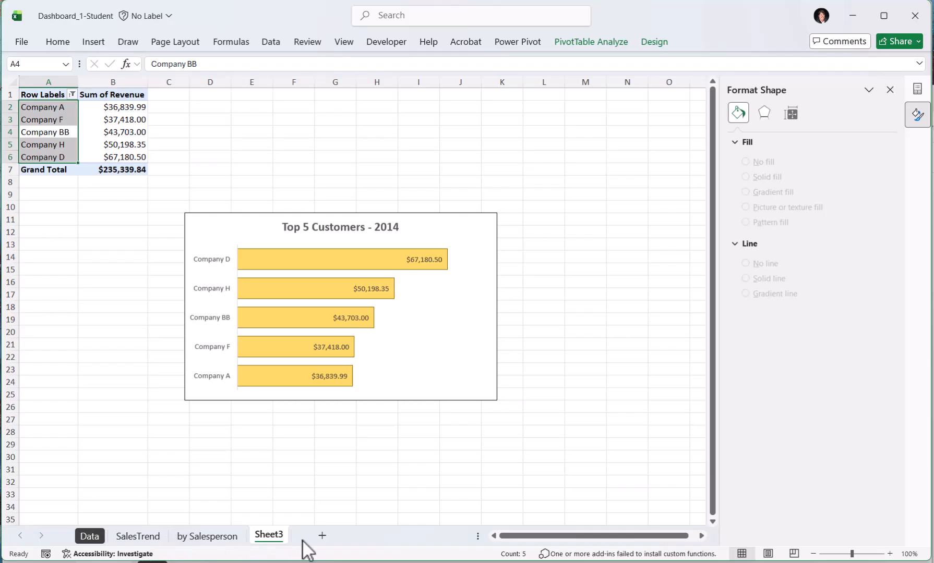
Rename the Sheet3 worksheet to "top 5"
double_click(269, 535)
text(top5)
key(Return)
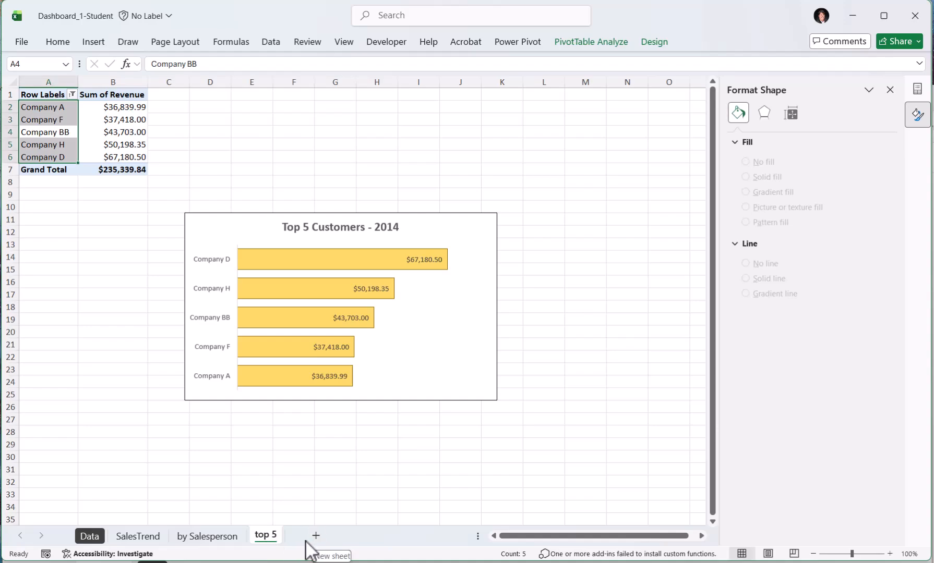
Add a new worksheet and insert a PivotTable based on the Sales table at its cell A1
click(309, 562)
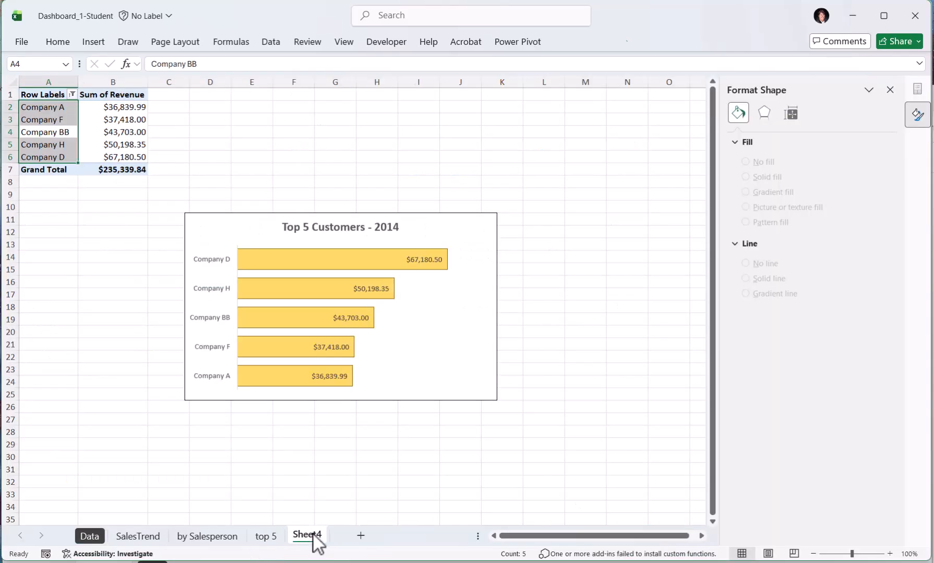
click(313, 536)
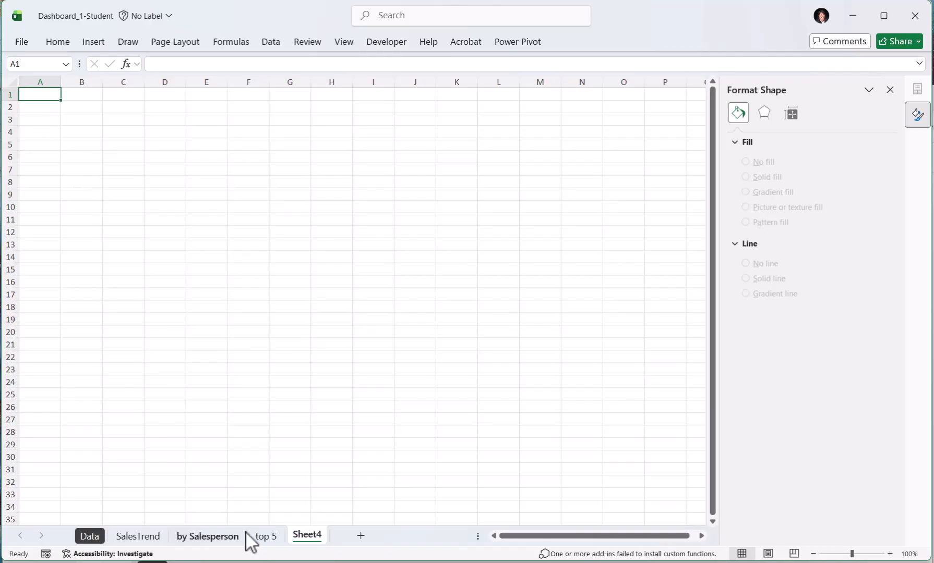
click(93, 42)
click(33, 84)
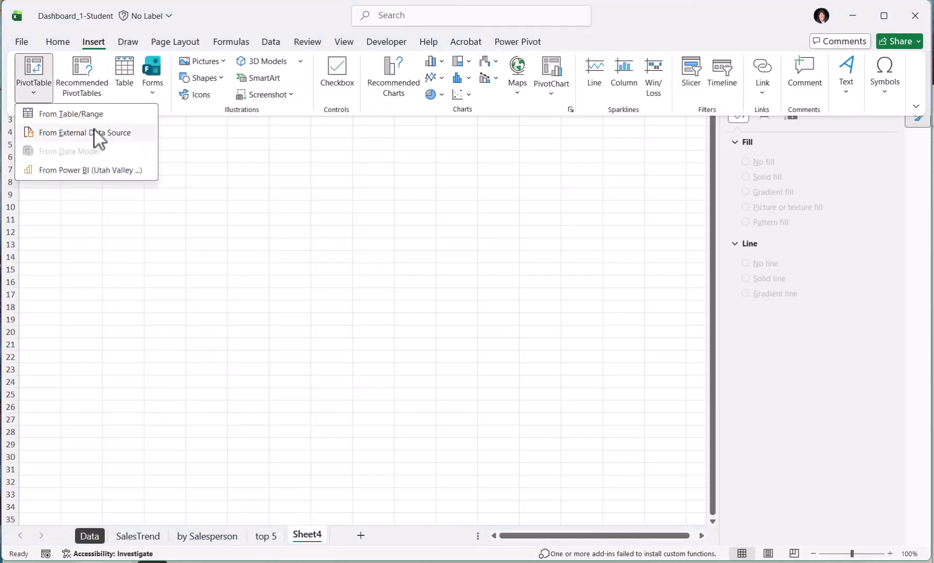
click(99, 115)
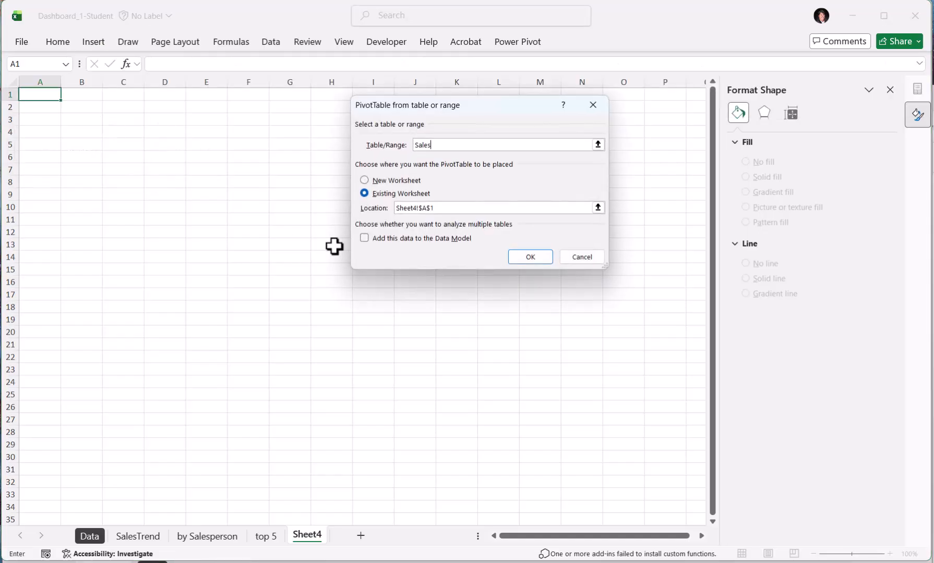
key(Return)
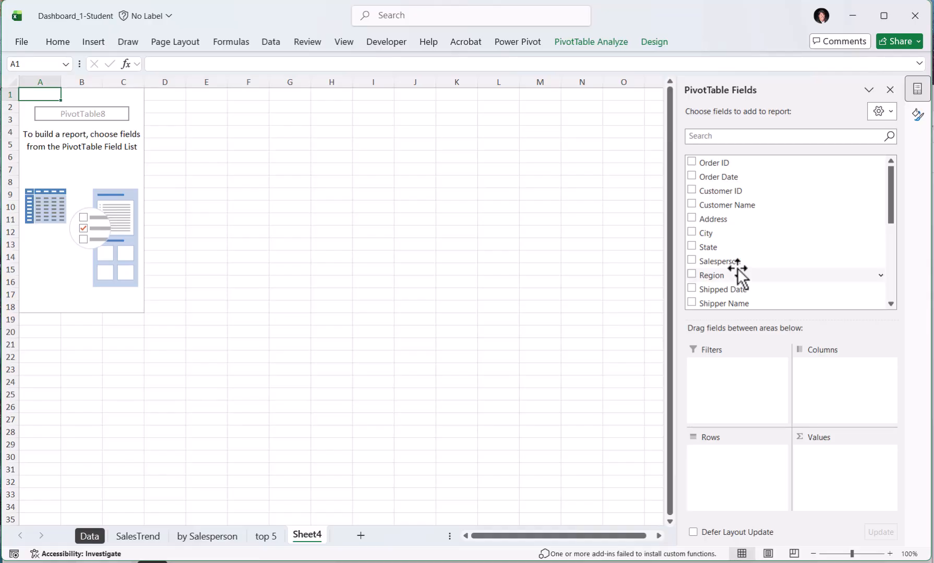
Add Region as the rows and Revenue as the summed values of the new PivotTable
scroll(720, 242, down, 1)
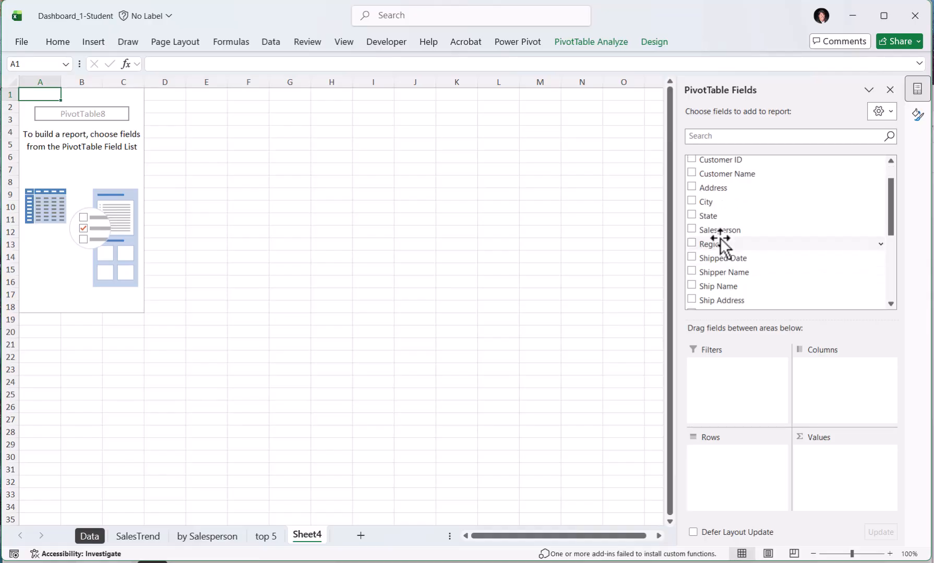
click(692, 244)
scroll(695, 255, down, 4)
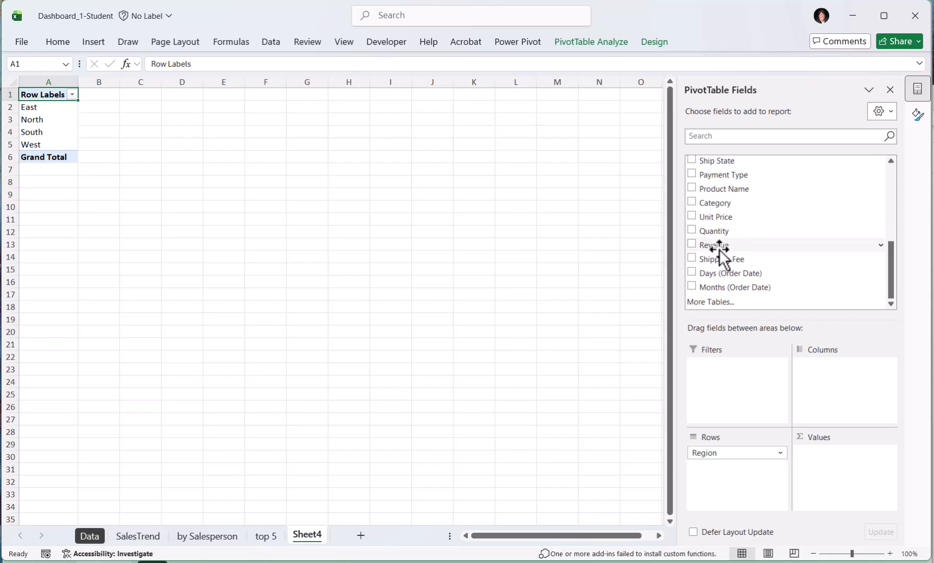
click(693, 248)
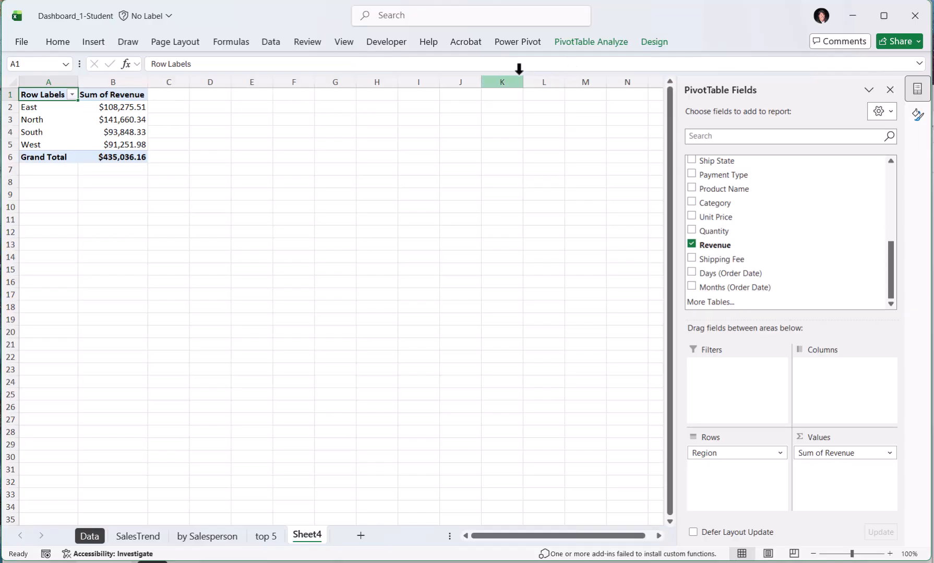
Name the region PivotTable byRegion
click(591, 41)
click(63, 78)
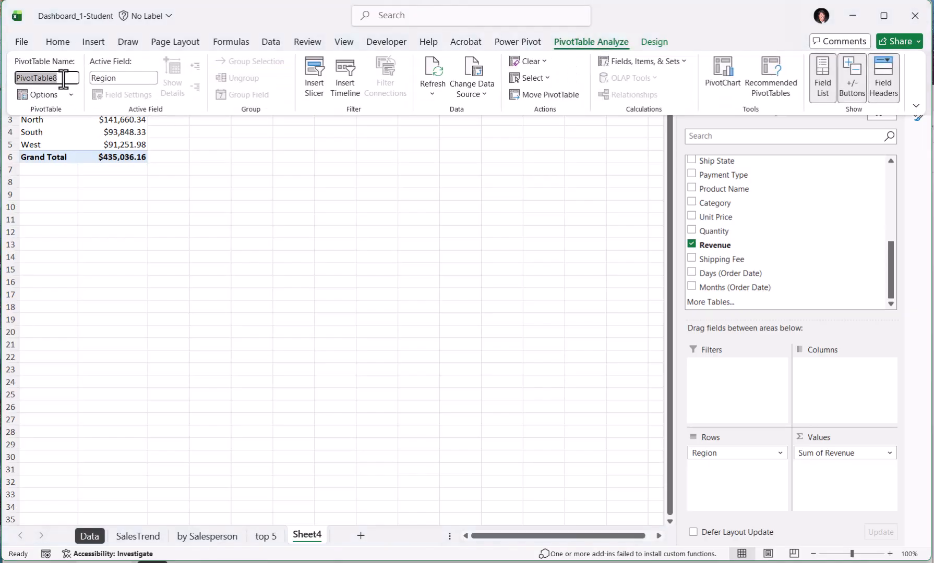
text(byRegion)
key(Return)
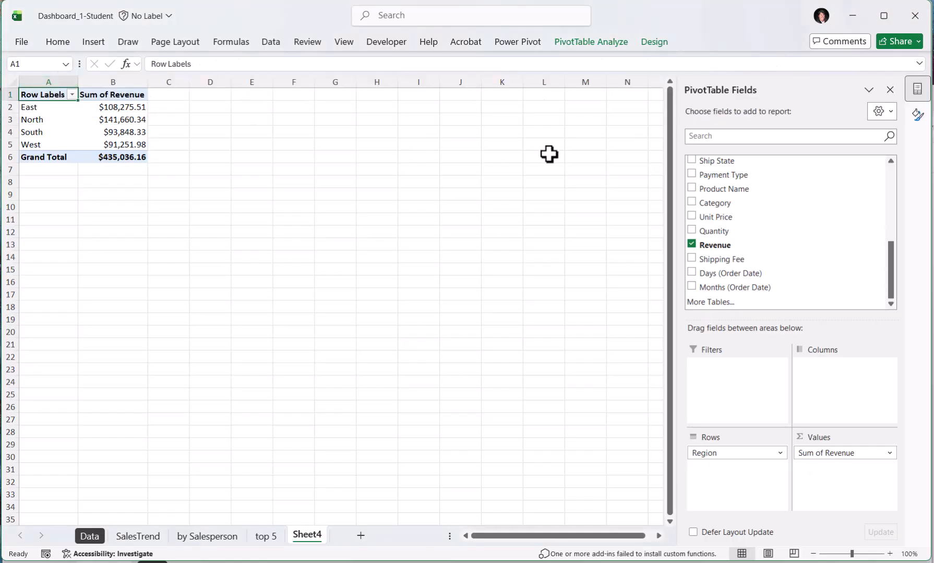
Insert a clustered column PivotChart from the region PivotTable
click(93, 42)
click(552, 76)
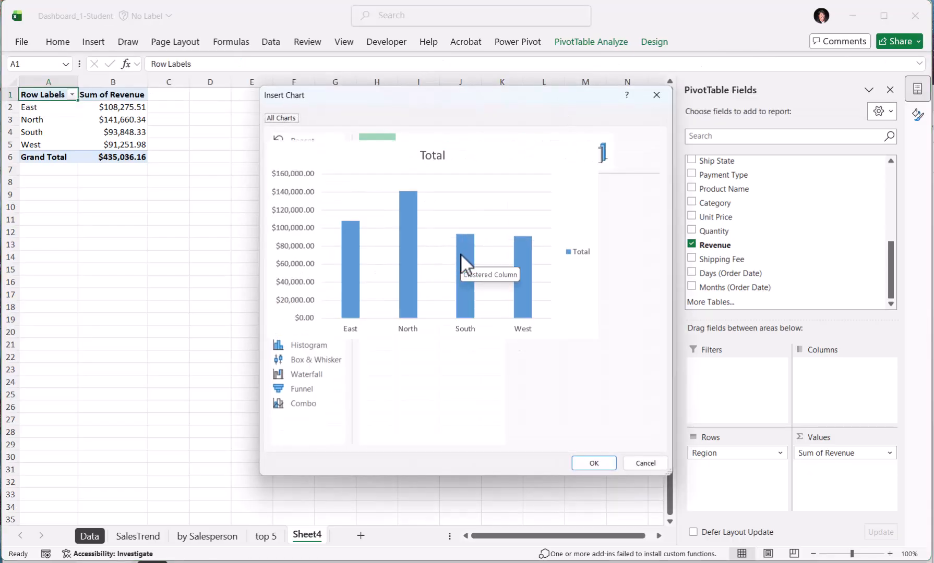
click(593, 463)
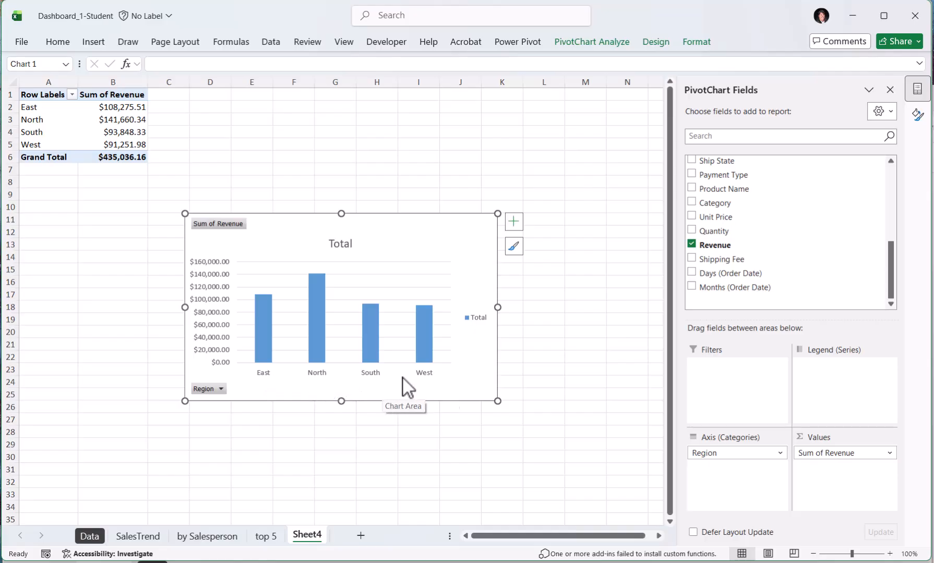
Move the North row above East in the region PivotTable
click(30, 120)
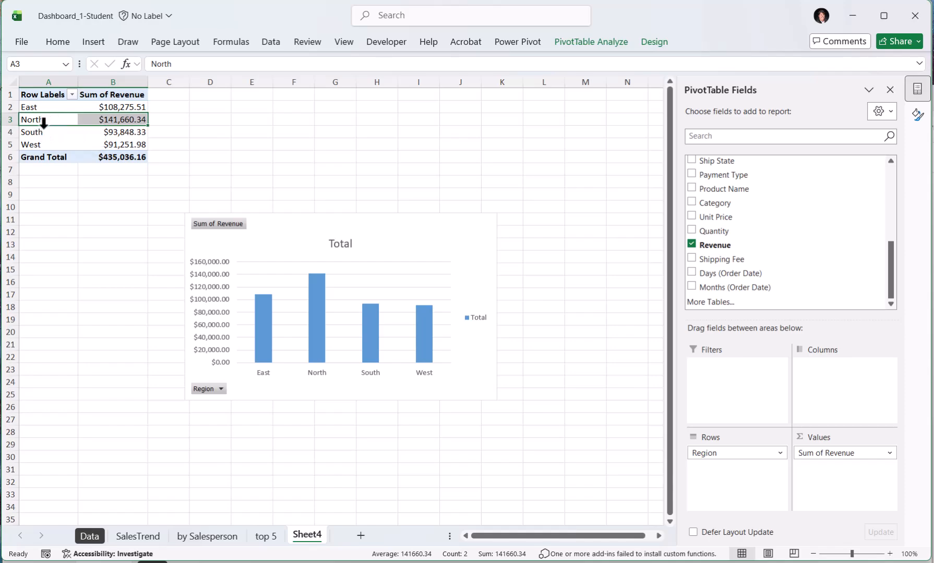
click(45, 121)
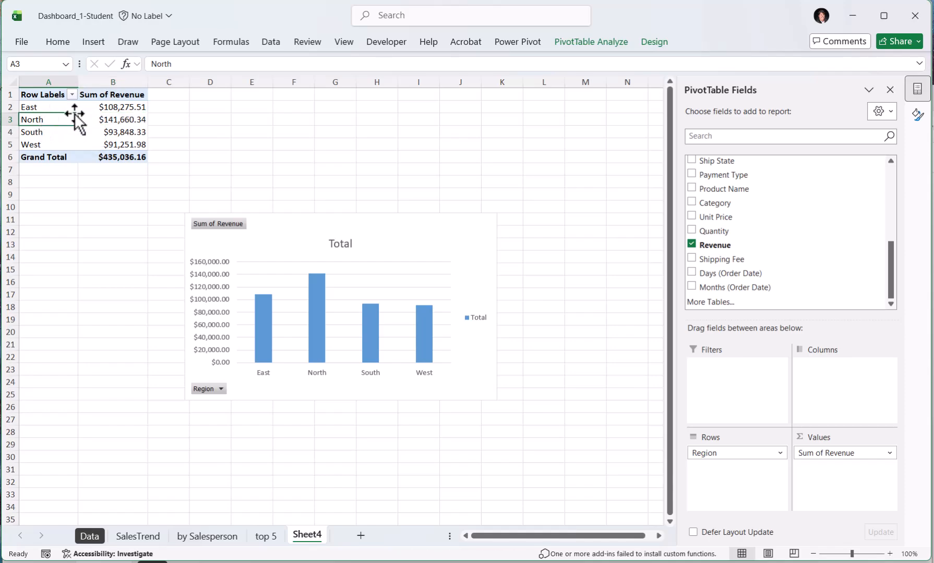
drag(74, 113, 75, 100)
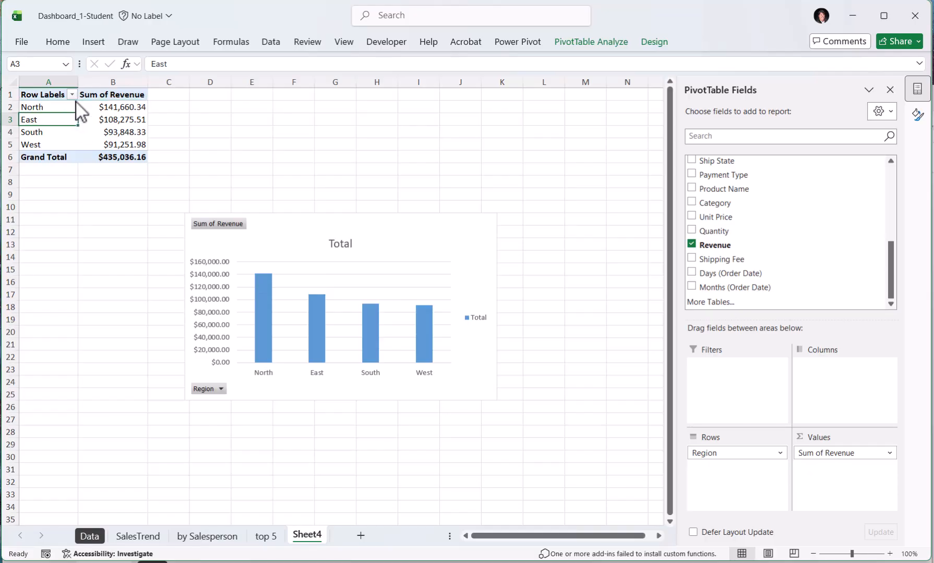
click(55, 129)
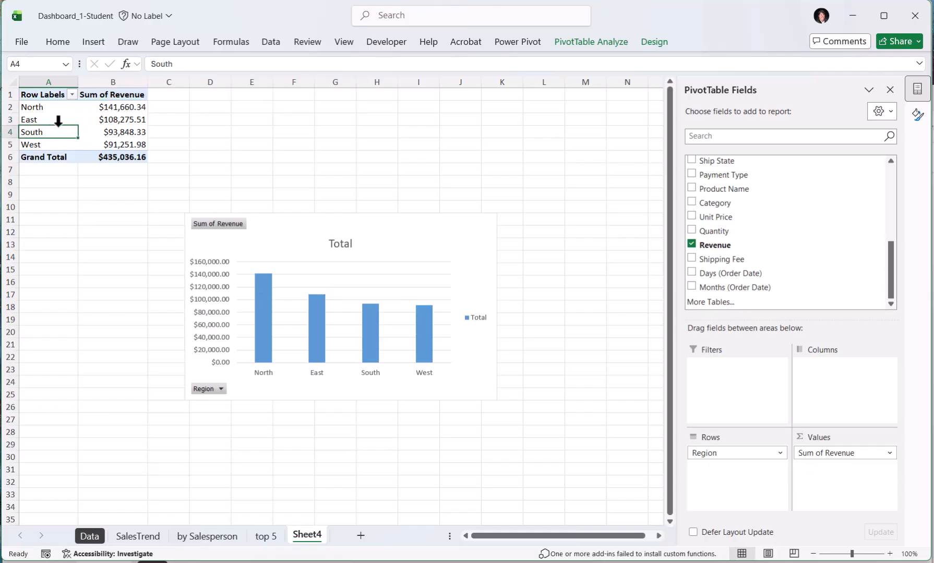
Move the South row above East in the region PivotTable and hide all field buttons on its PivotChart
drag(58, 126, 60, 114)
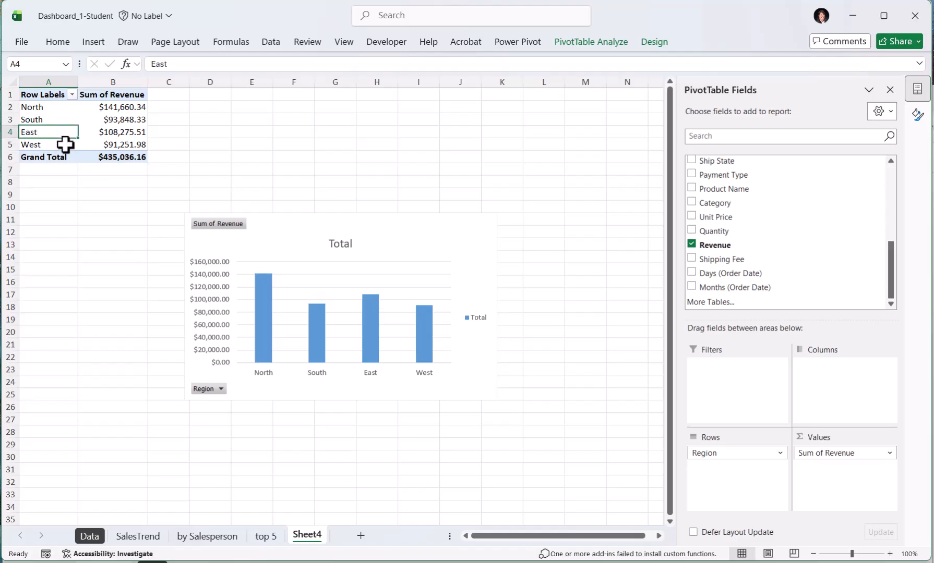
right_click(216, 226)
click(277, 374)
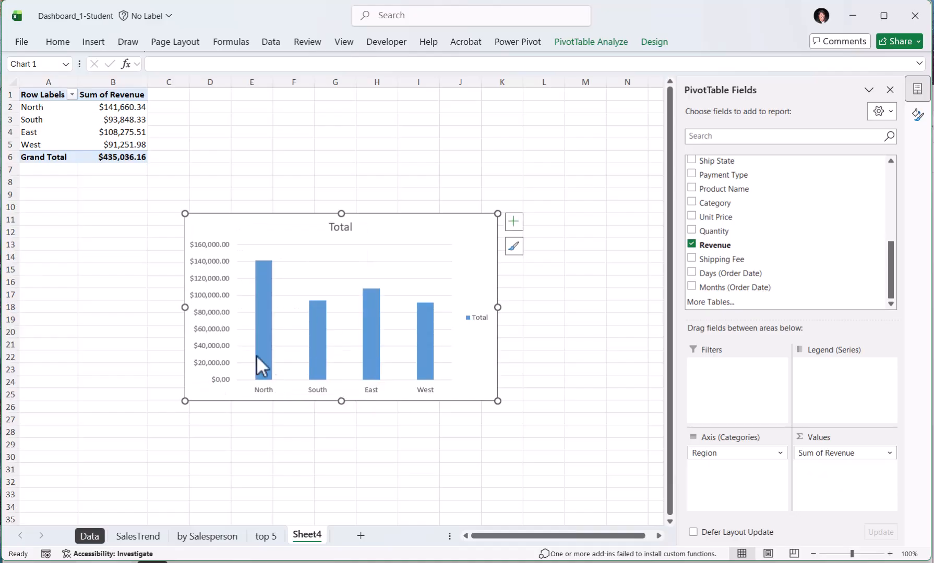
Remove the vertical axis, the legend and the gridlines from the region chart
click(209, 282)
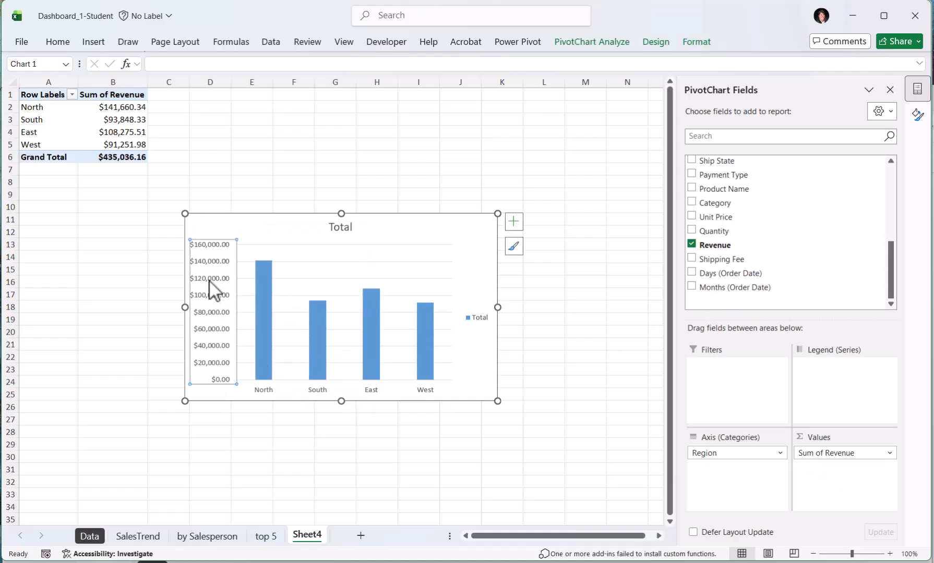
key(Delete)
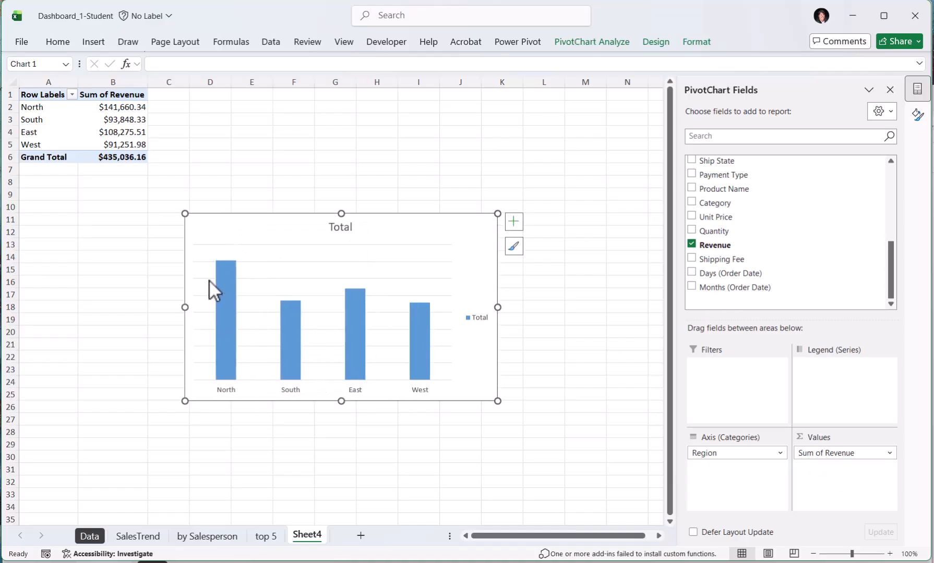
click(478, 320)
key(Delete)
click(420, 266)
key(Delete)
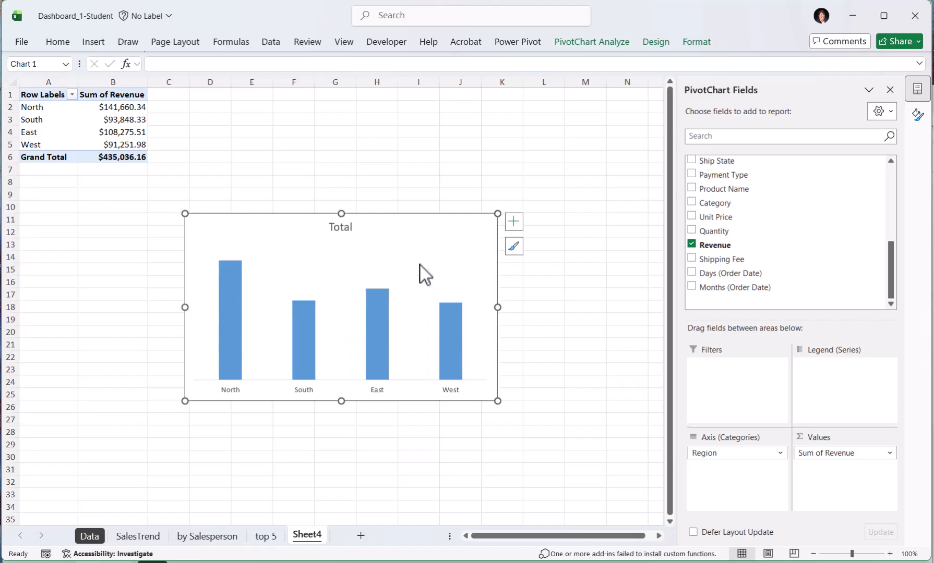
Set the region chart's title to "Sales by Region - 2014" and make it bold
click(344, 233)
text(S)
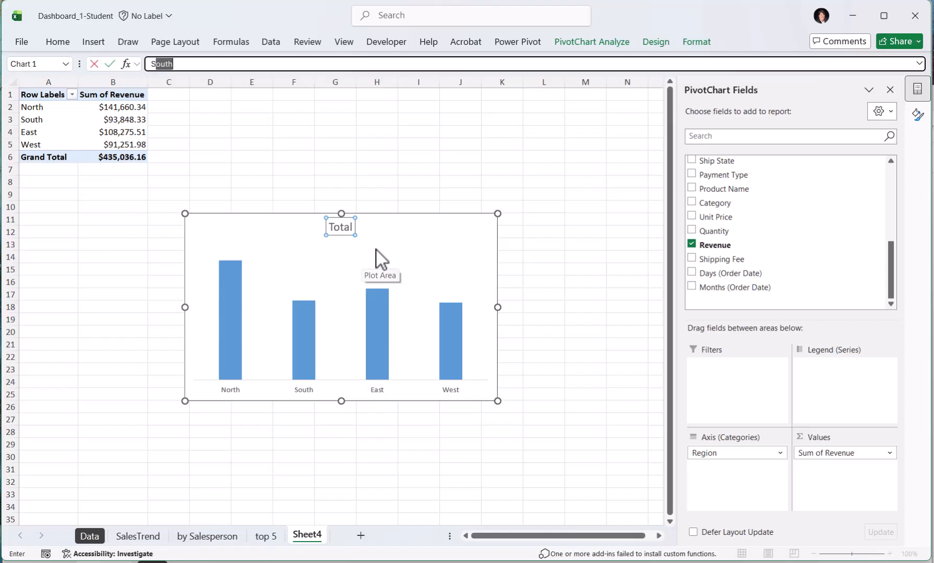
text(ales by Region - 2014)
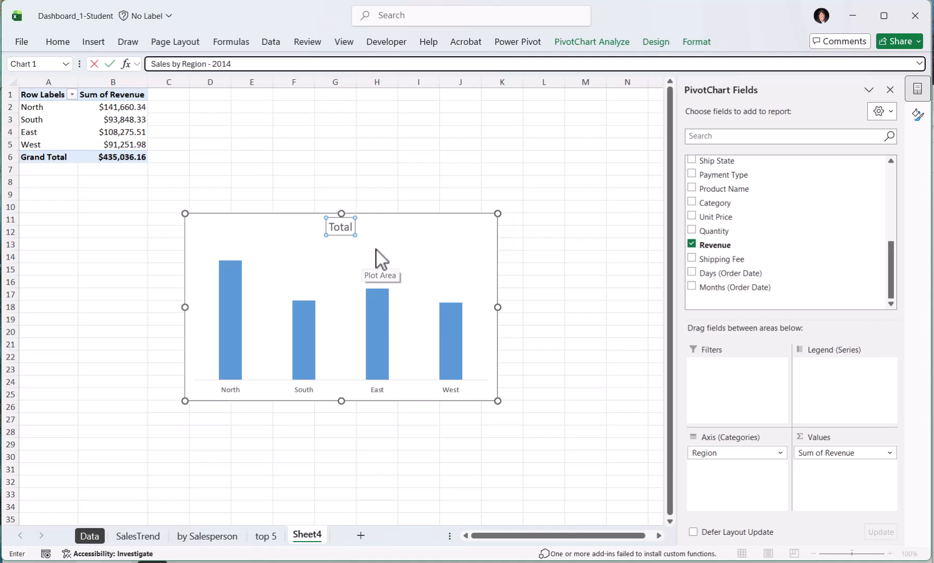
key(Return)
key(ctrl+b)
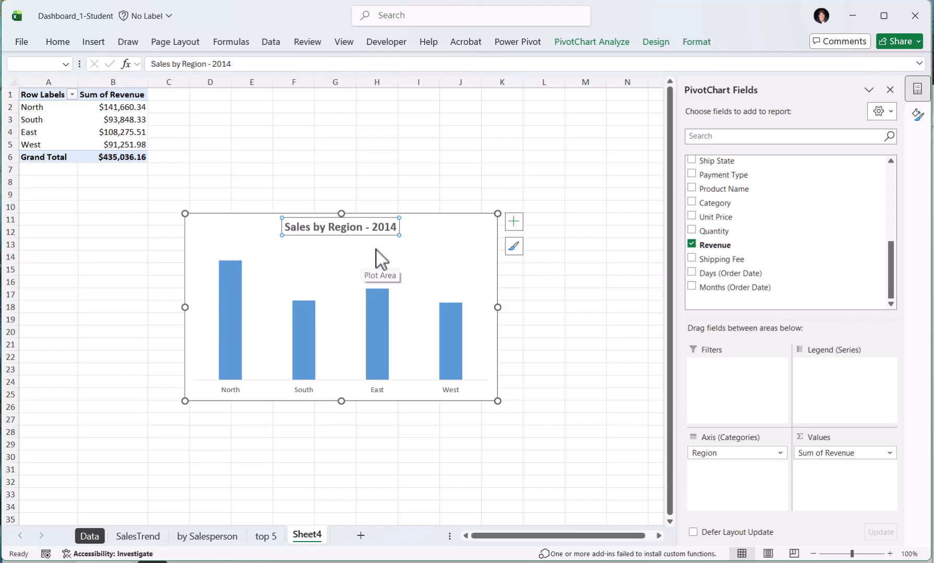
Add data labels to the region columns and format the PivotTable's Sum of Revenue values as currency with 0 decimal places
right_click(237, 354)
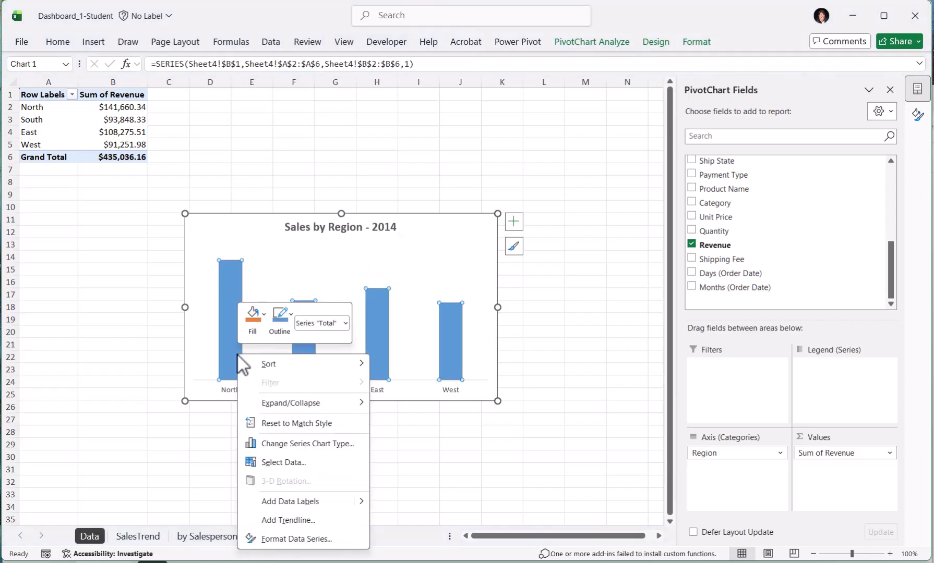
click(298, 505)
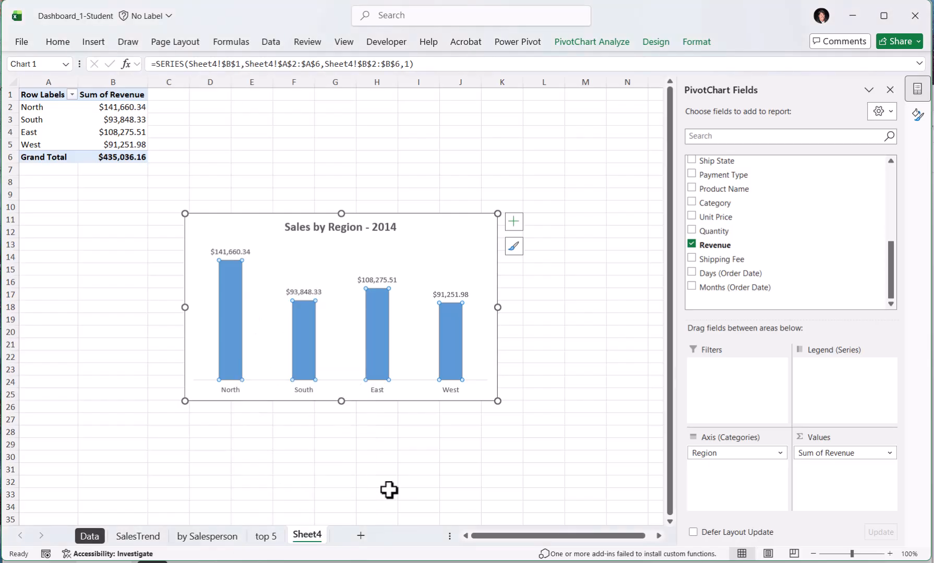
right_click(138, 134)
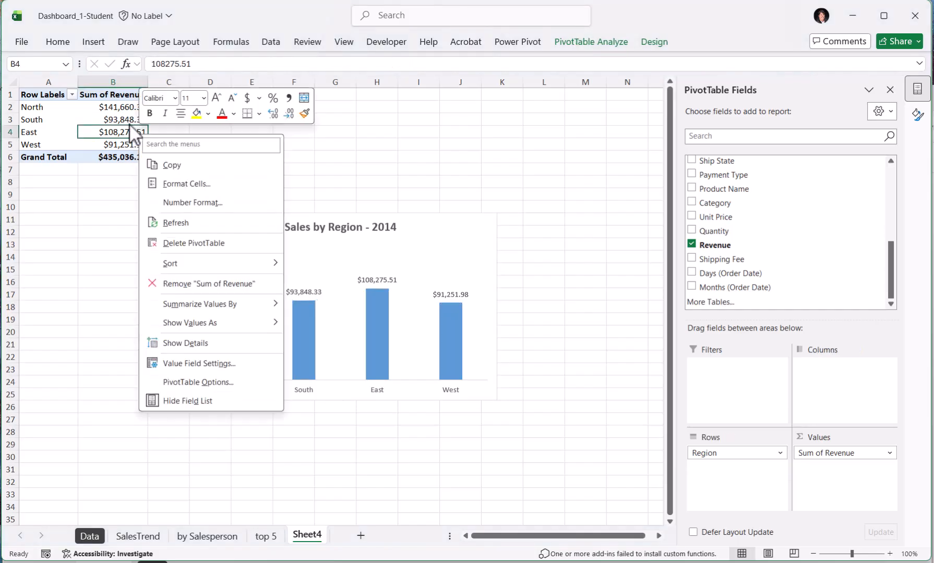
click(190, 205)
click(218, 126)
click(219, 125)
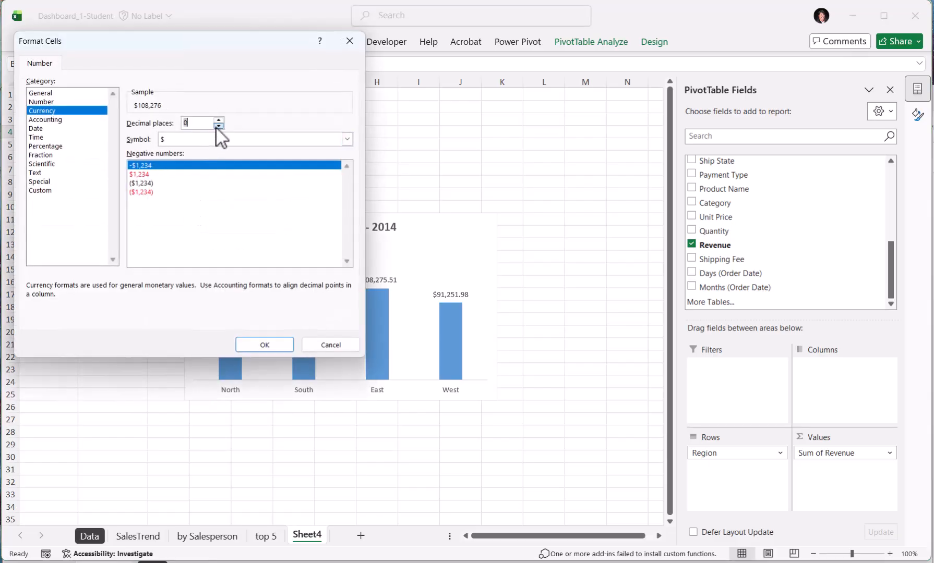
click(264, 344)
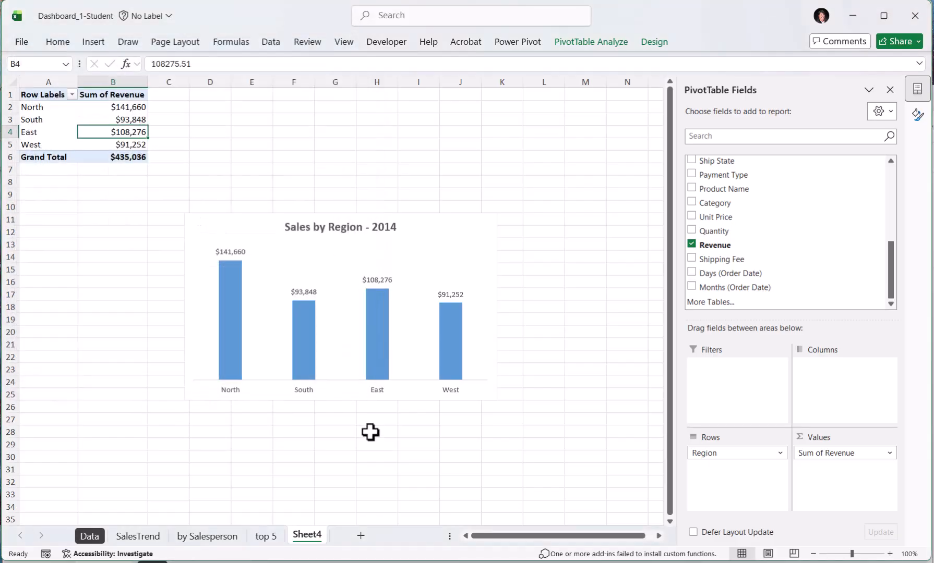
Set the gap width of the region chart's column series to 40%
right_click(373, 327)
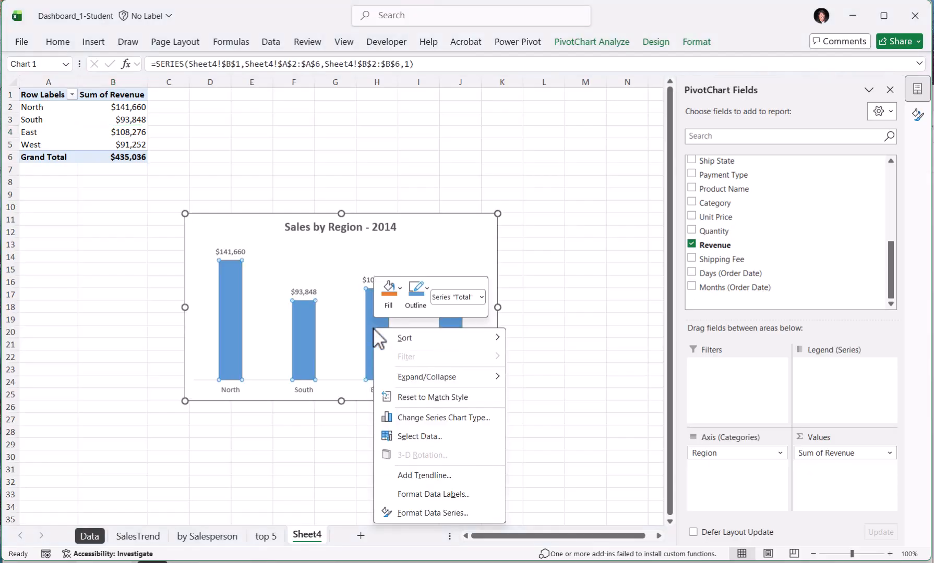
click(420, 513)
drag(860, 258, 846, 255)
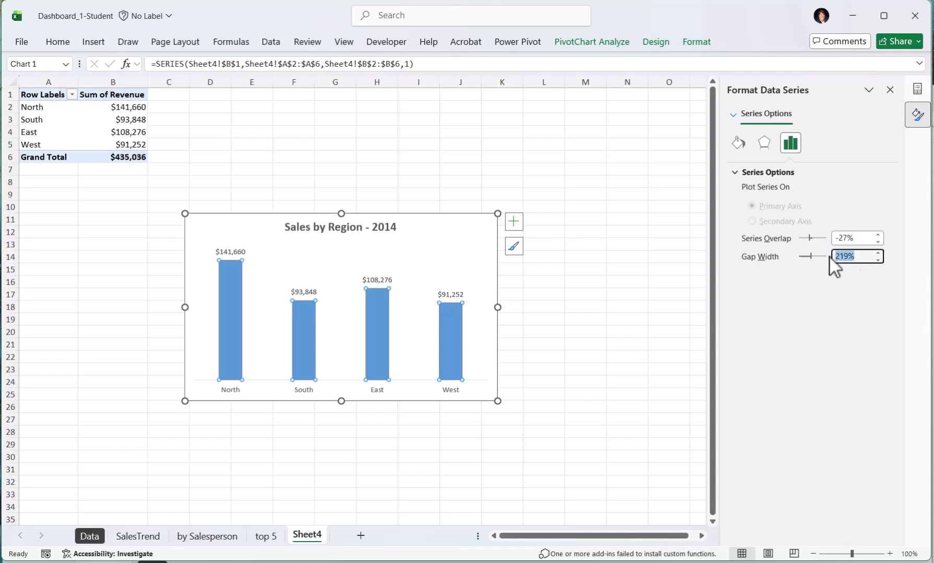
text(40)
key(Return)
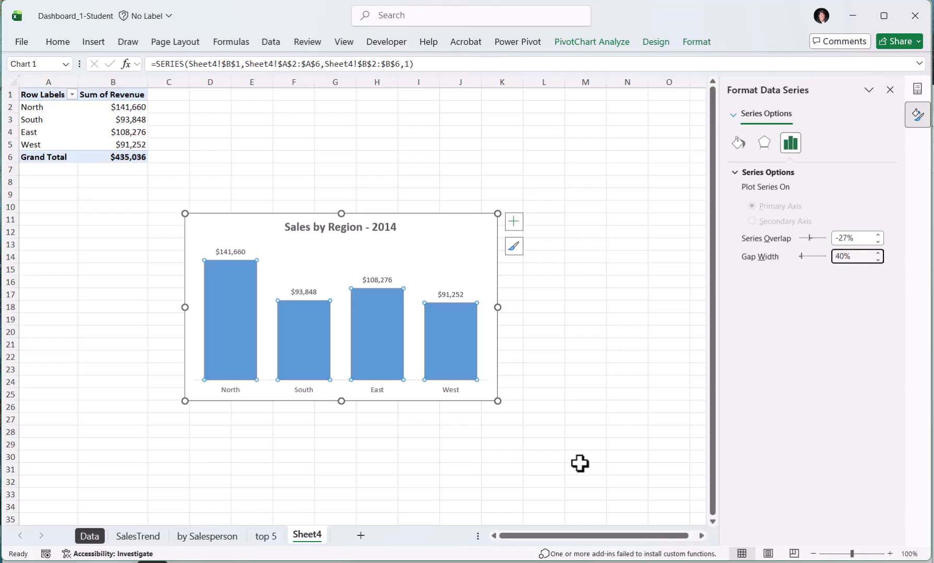
Increase the font size of the region chart's data labels to 10.5
click(234, 253)
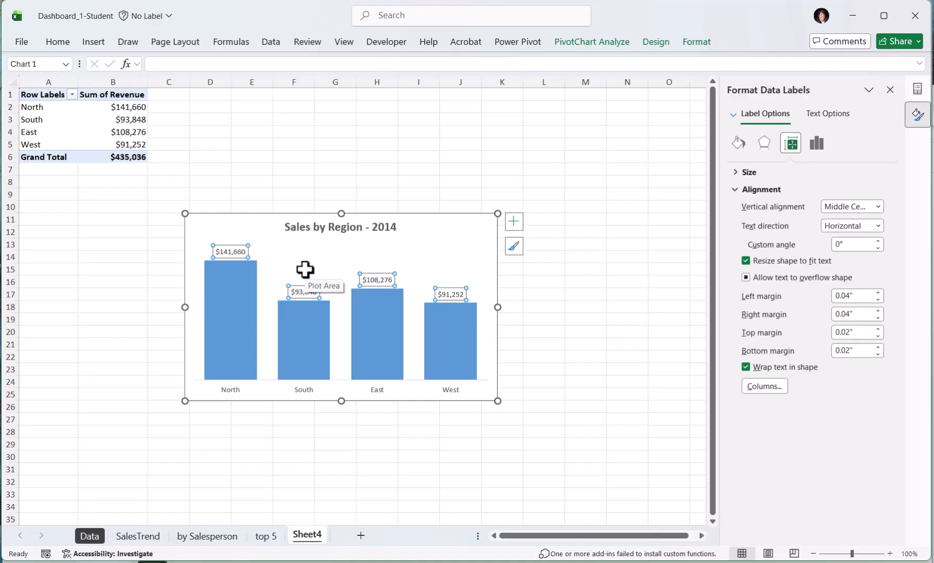
click(57, 42)
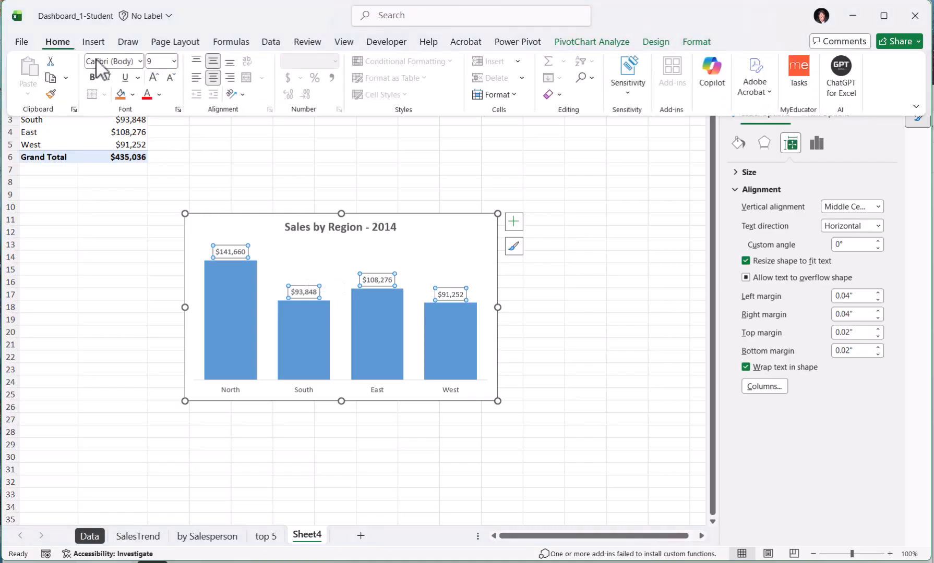
click(154, 78)
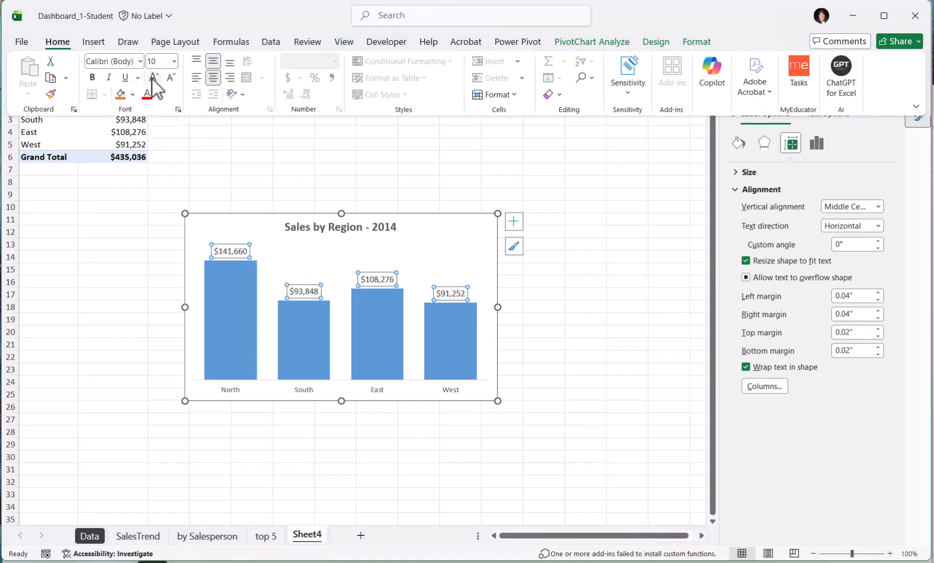
click(153, 77)
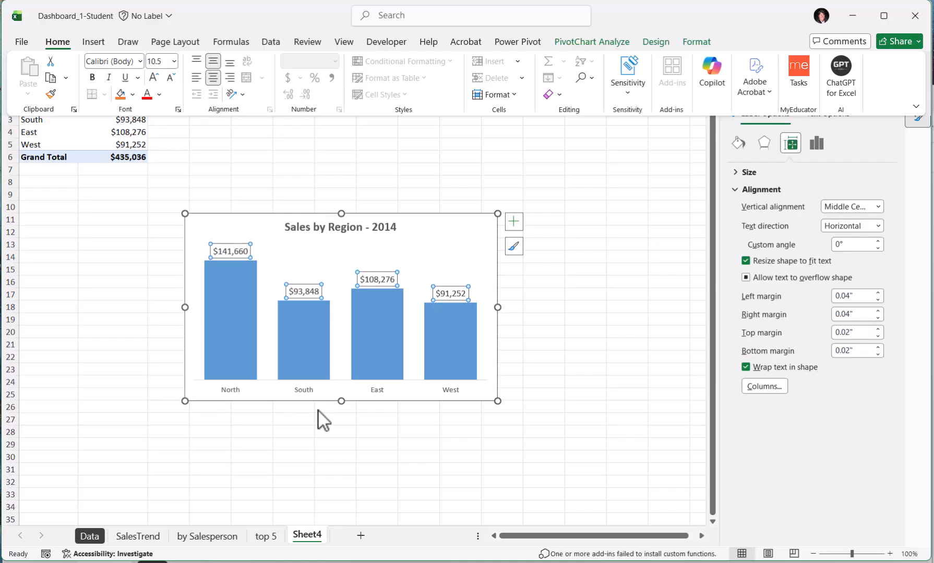
click(318, 426)
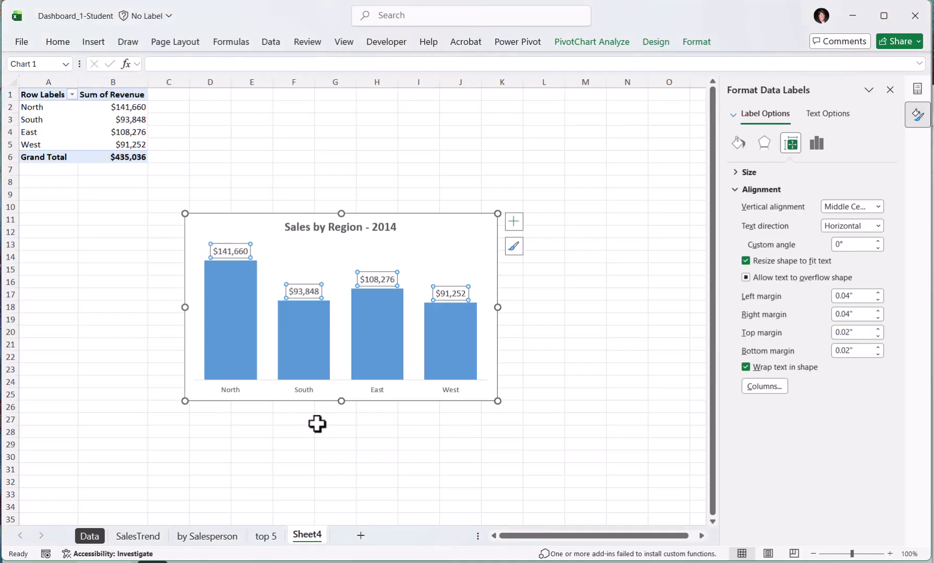
click(507, 442)
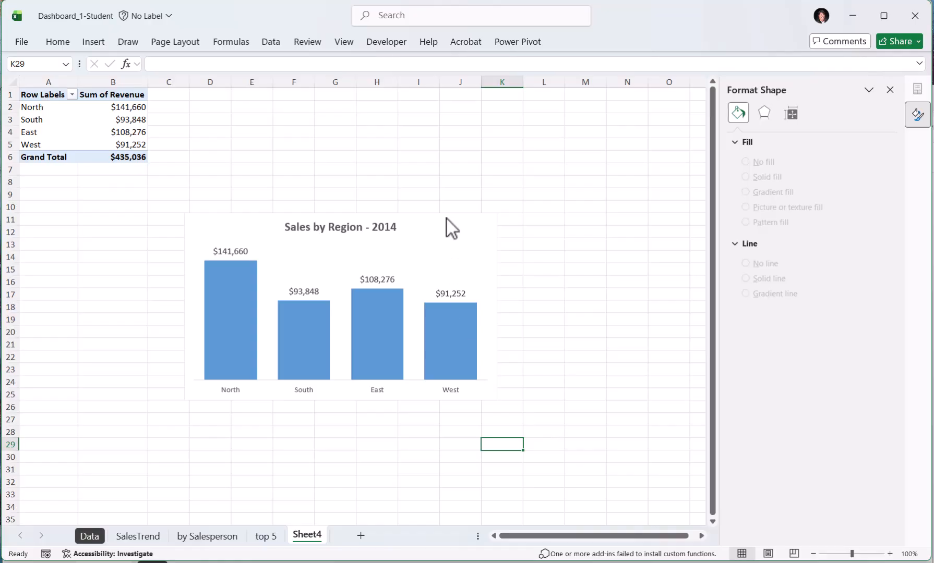
Give the region chart area a solid dark border line
click(472, 224)
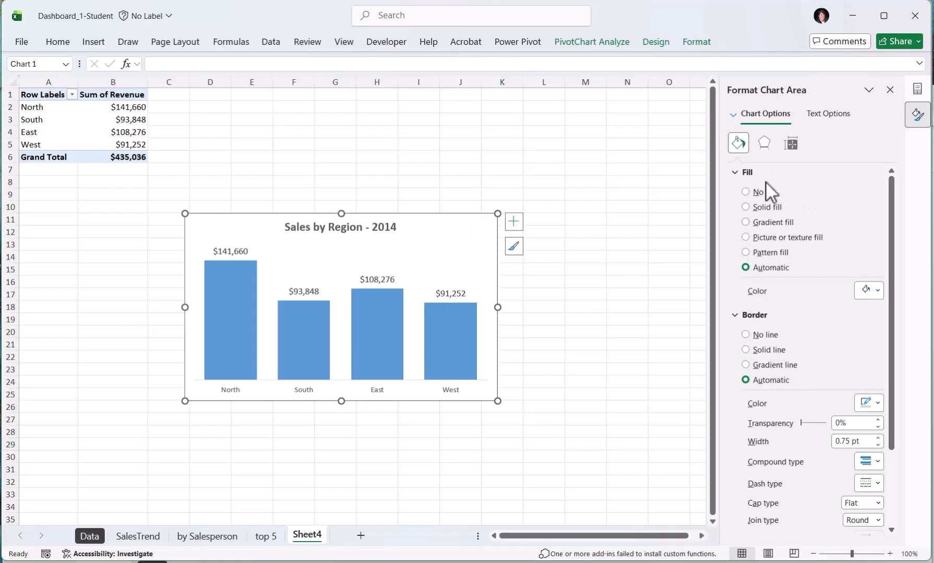
click(746, 350)
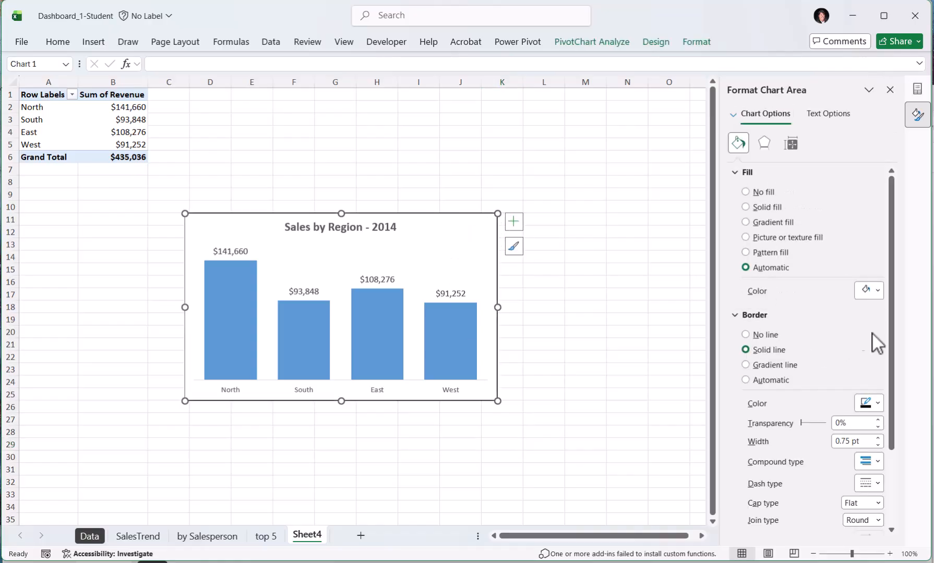
click(877, 404)
click(877, 464)
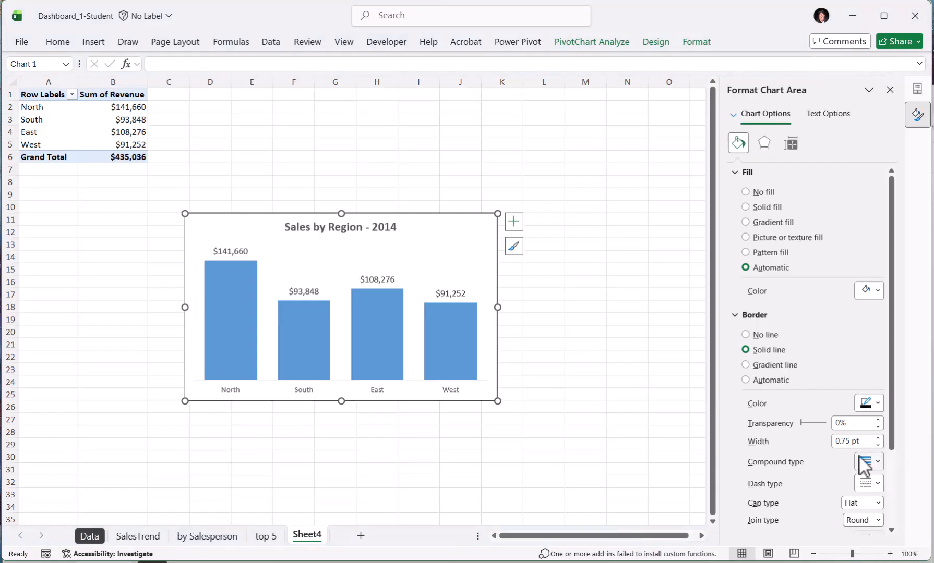
Select the region chart's column series and open its formatting options
click(442, 329)
right_click(441, 329)
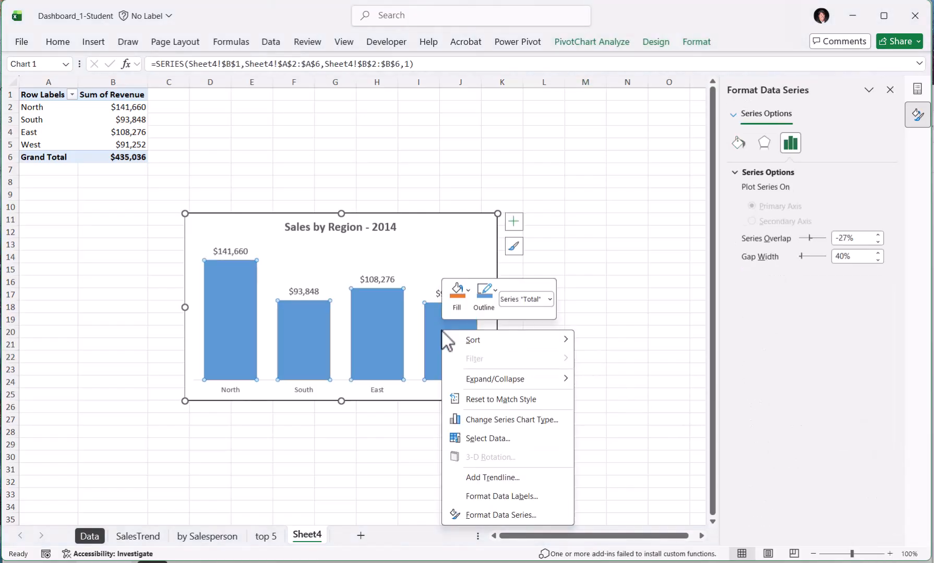
Fill the columns of the Sales by Region - 2014 chart with a solid light orange theme color
click(486, 515)
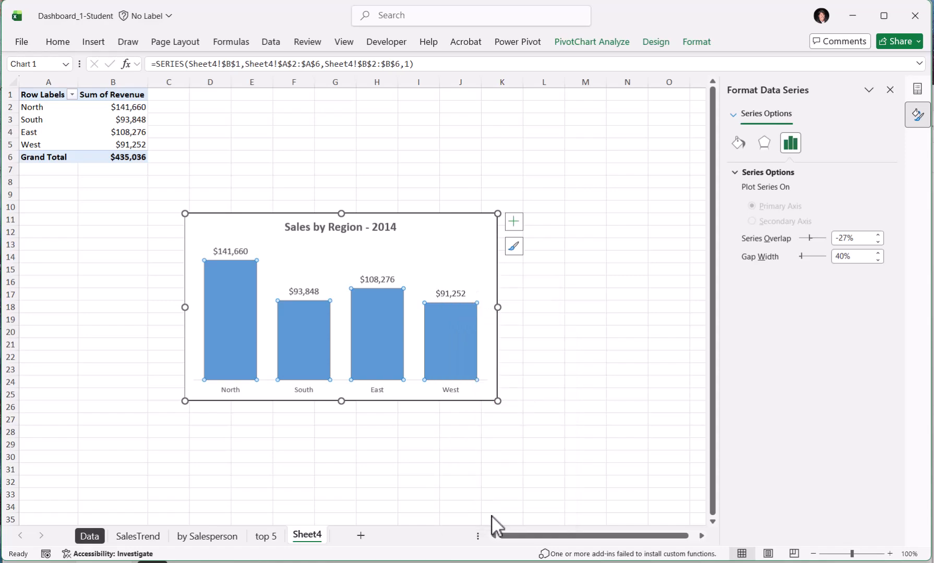
click(738, 143)
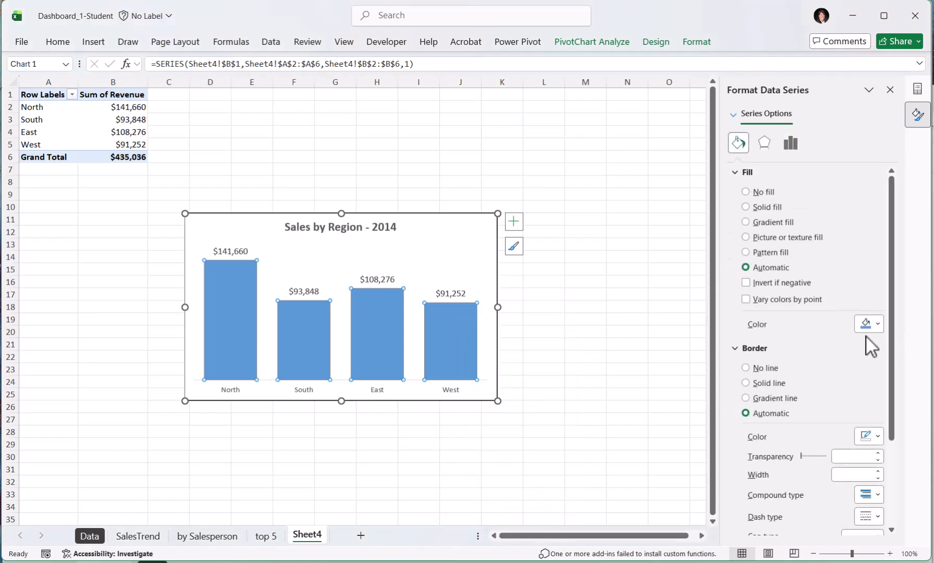
click(878, 324)
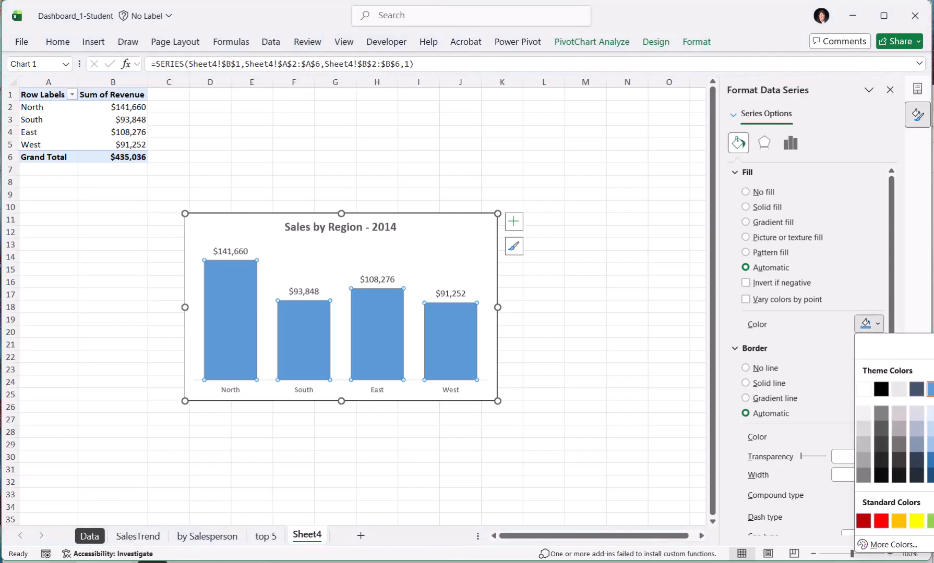
click(933, 444)
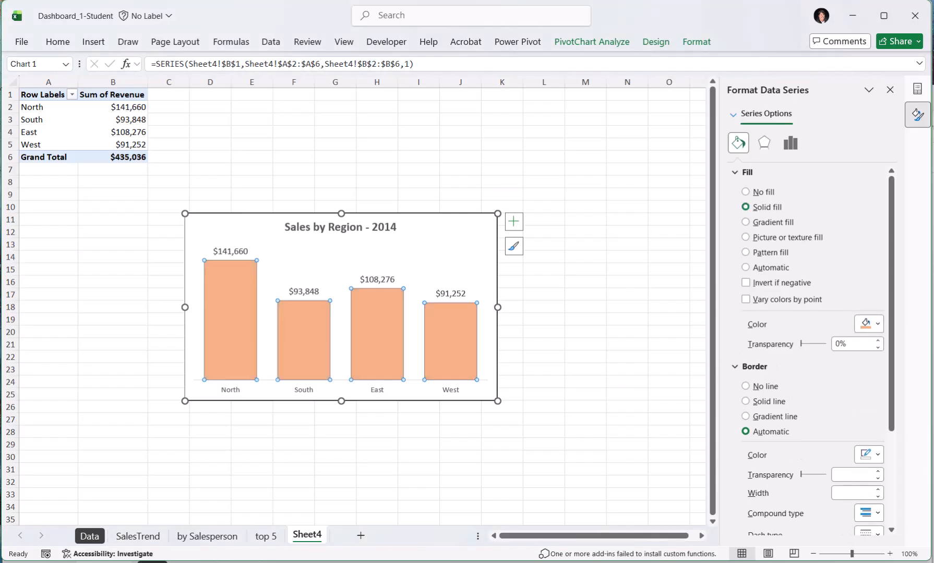
click(544, 447)
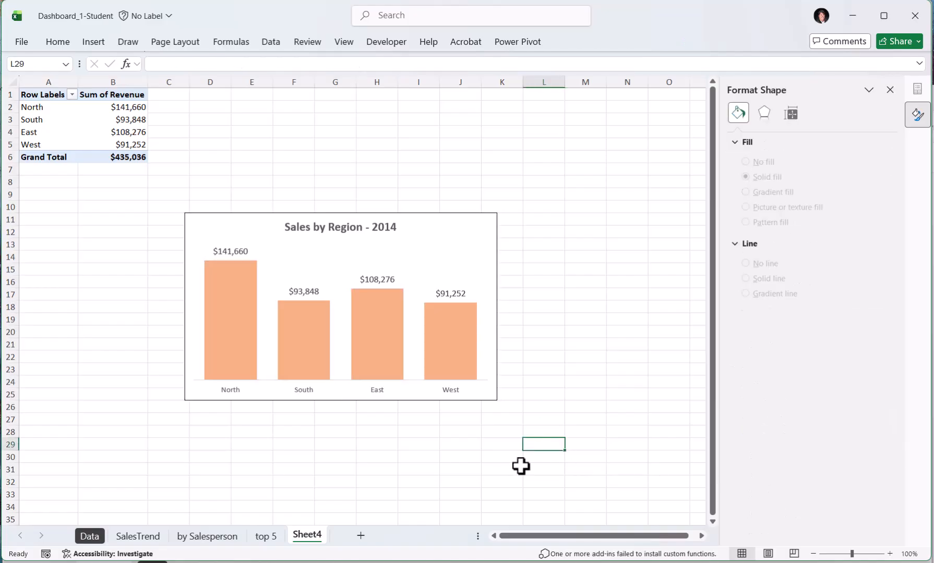
Give the chart columns a solid line border in a darker orange
click(453, 347)
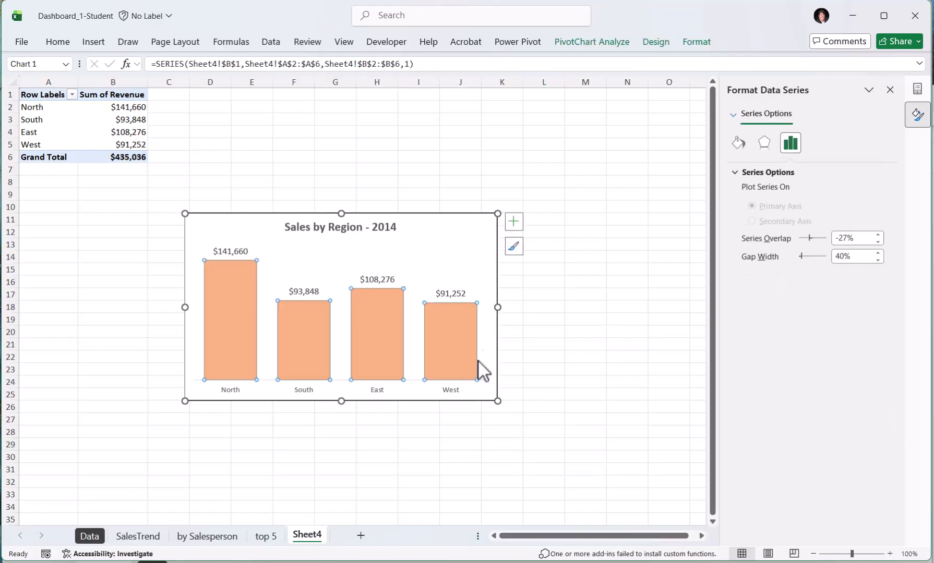
click(738, 144)
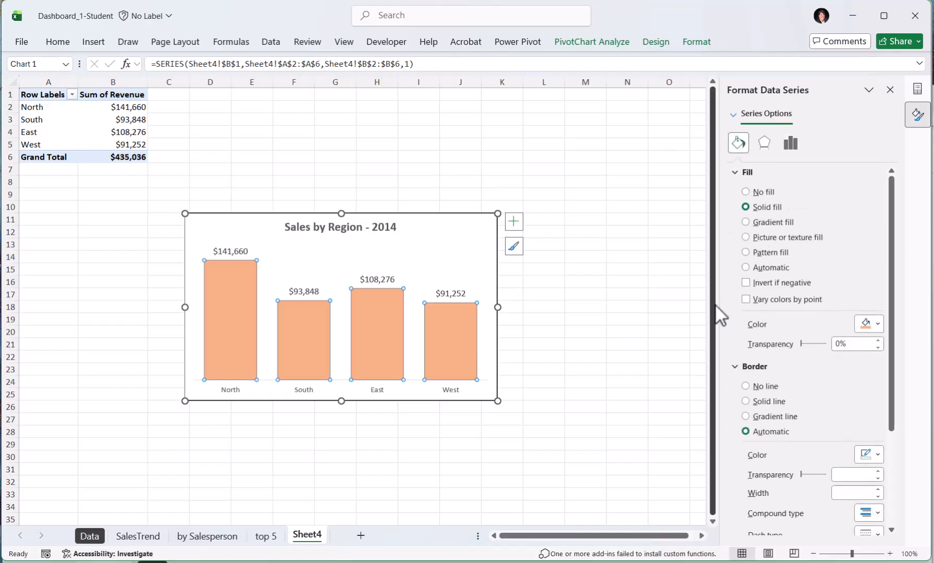
click(746, 401)
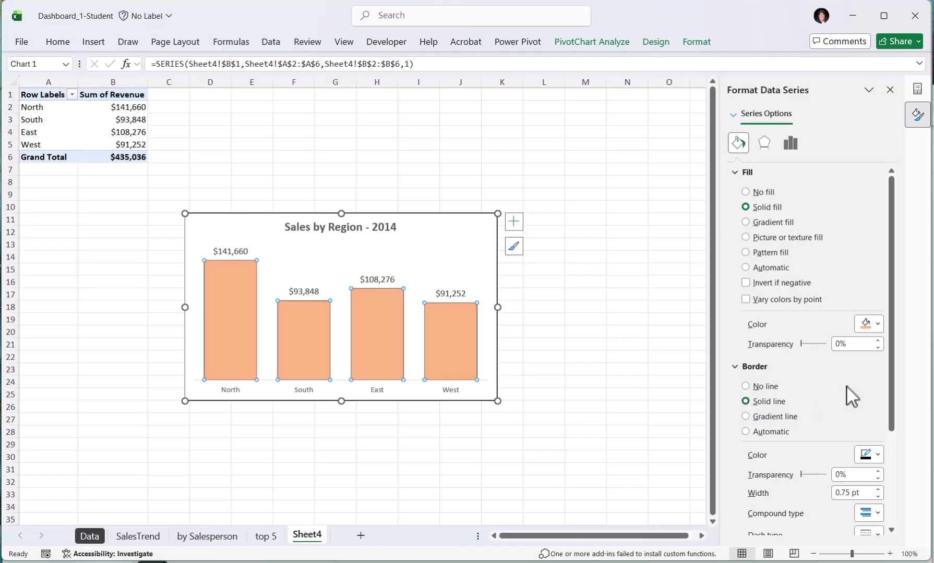
click(871, 455)
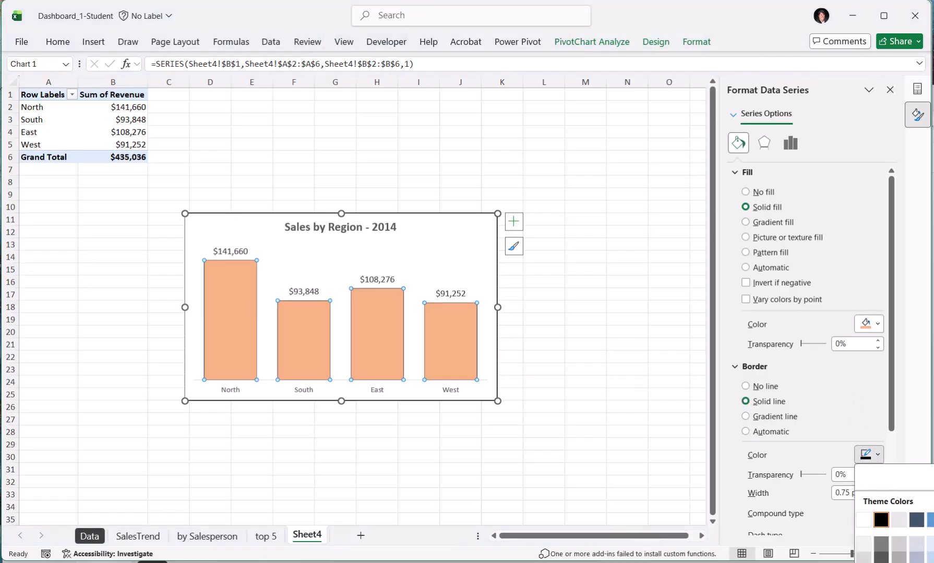
key(Escape)
click(623, 285)
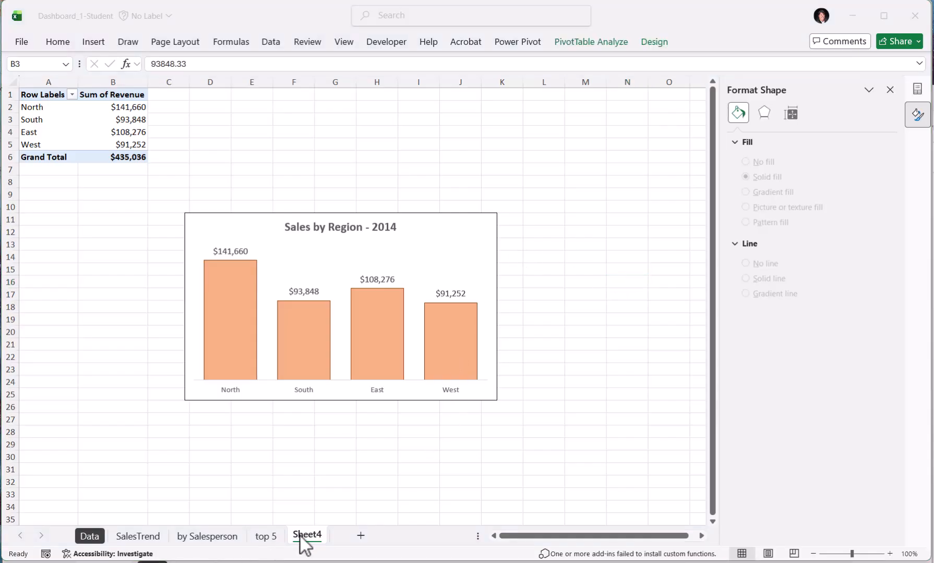
Rename Sheet4 as by Region
double_click(299, 536)
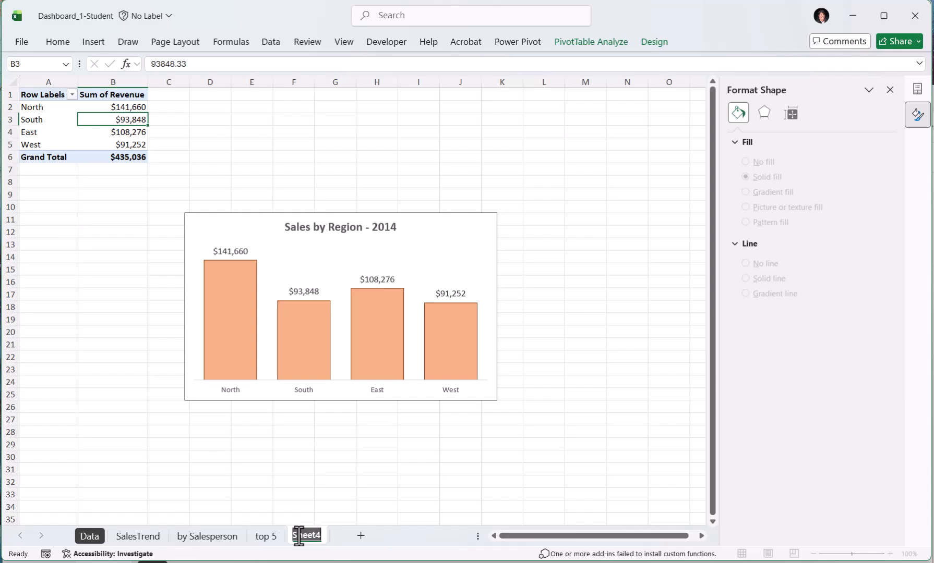
text(by Region)
key(Return)
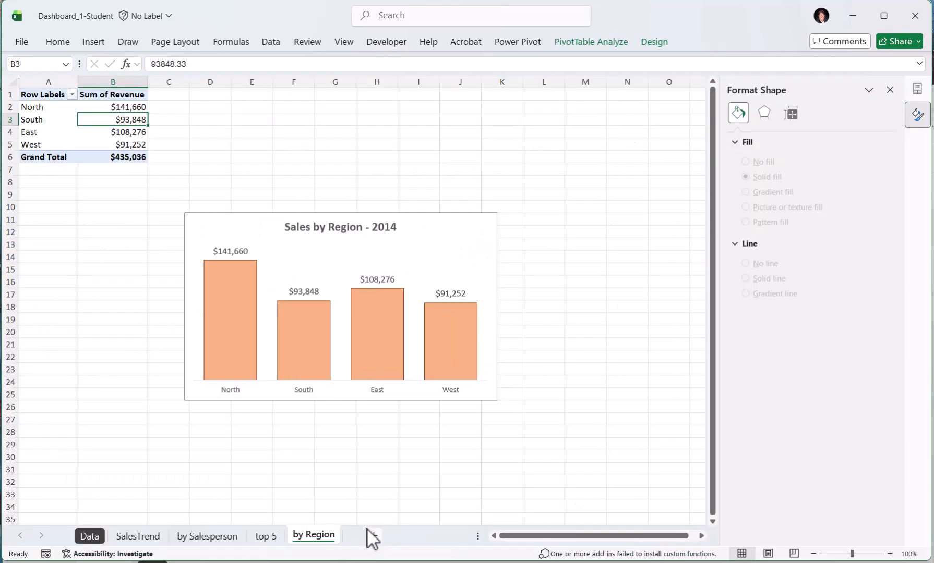
Add a new worksheet and create a PivotTable from SalesData in its cell A1
click(373, 536)
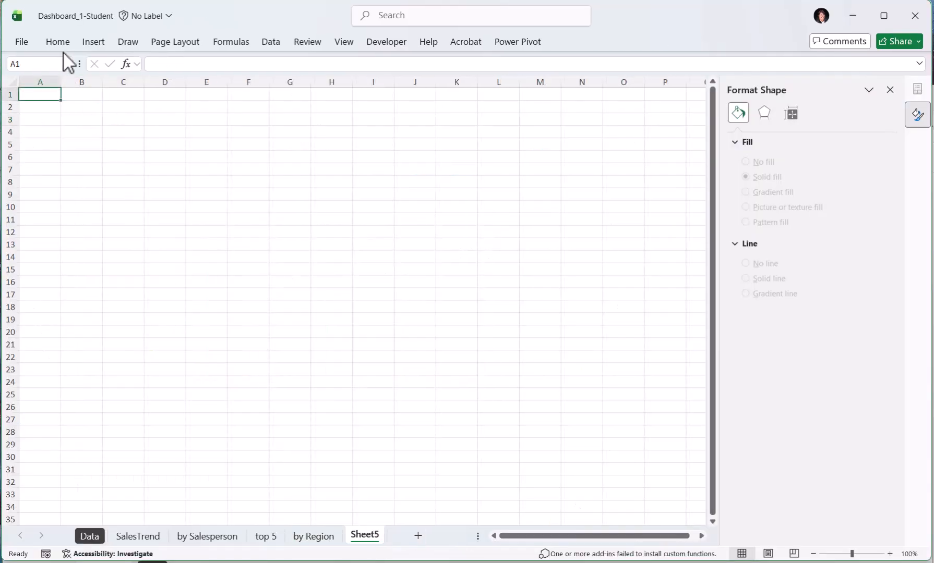
click(84, 42)
click(36, 87)
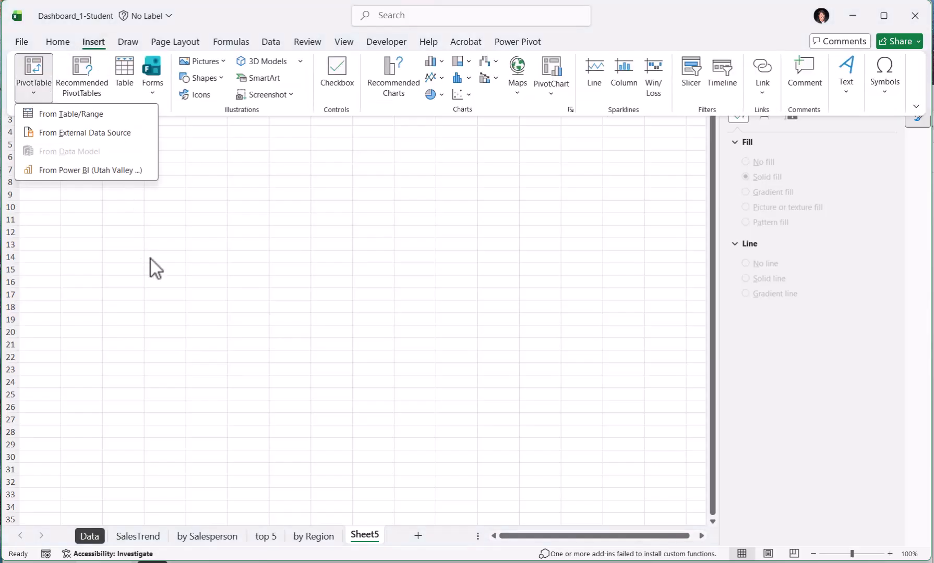
click(78, 116)
text(SalesData)
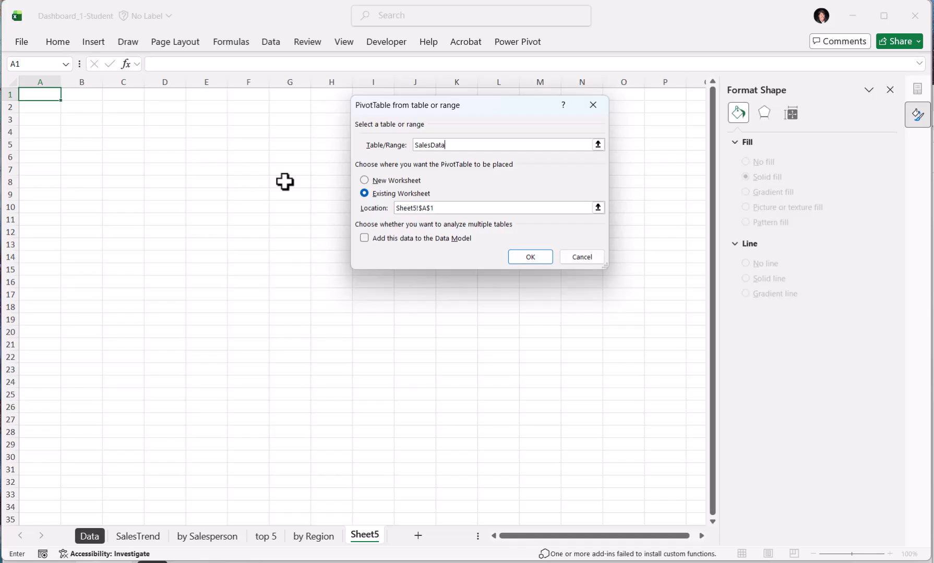
key(Return)
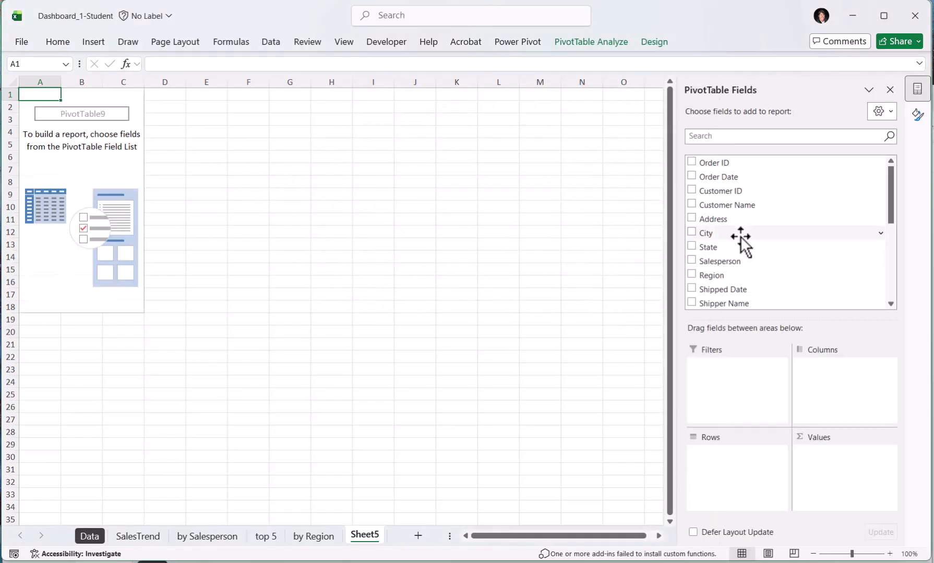
Add the Revenue field to the PivotTable and place it in the Rows area
scroll(741, 238, down, 4)
click(692, 287)
scroll(710, 266, down, 1)
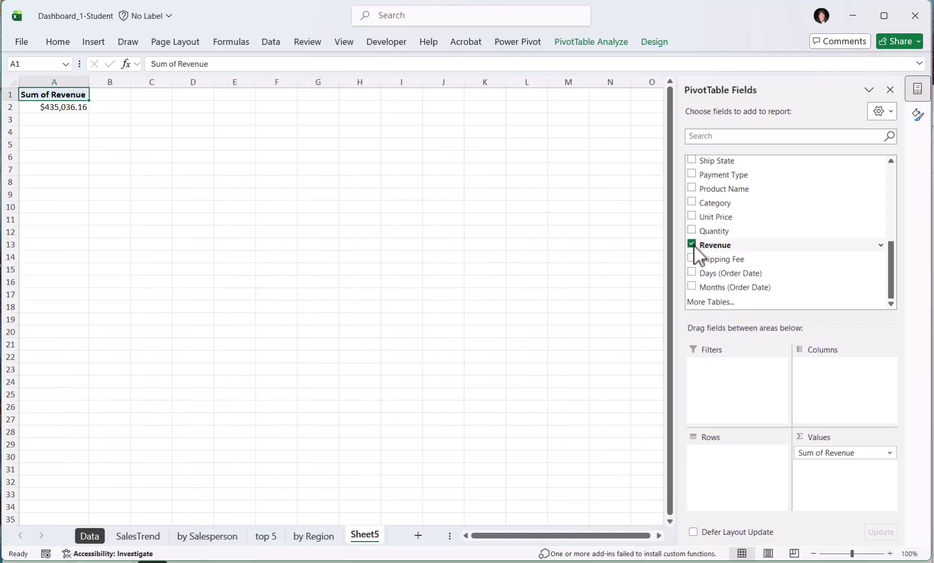
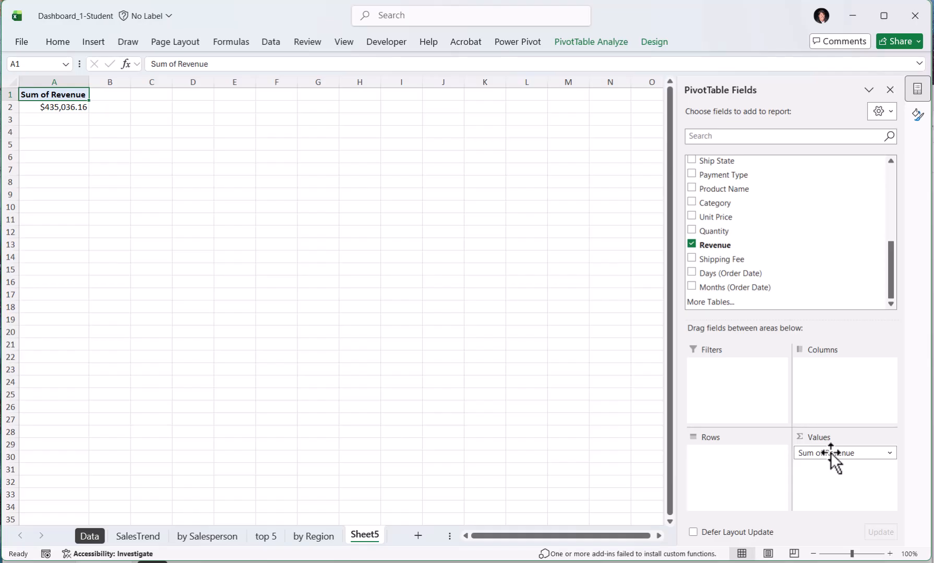
drag(830, 452, 727, 455)
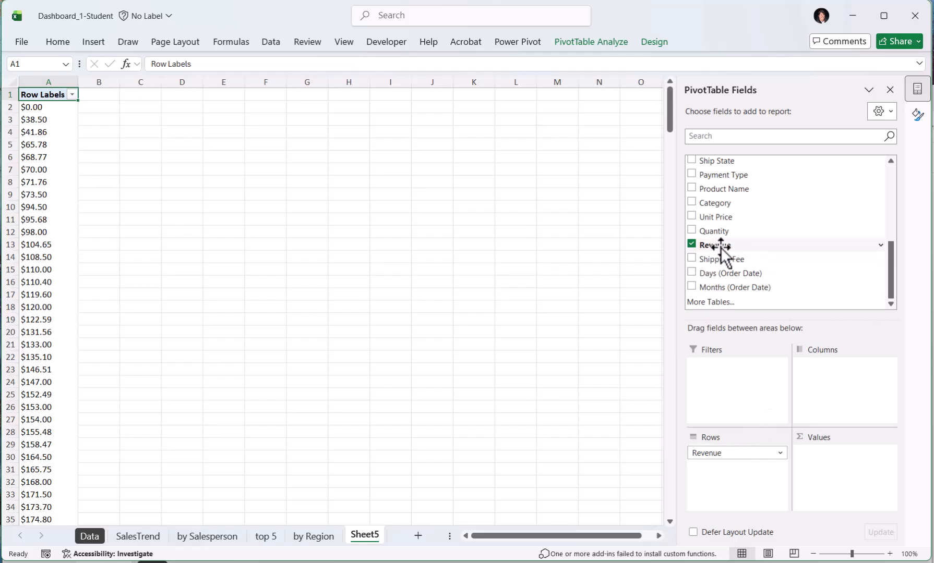
Try Revenue summarized by Count in the Values area and remove that value field again
drag(721, 251, 889, 459)
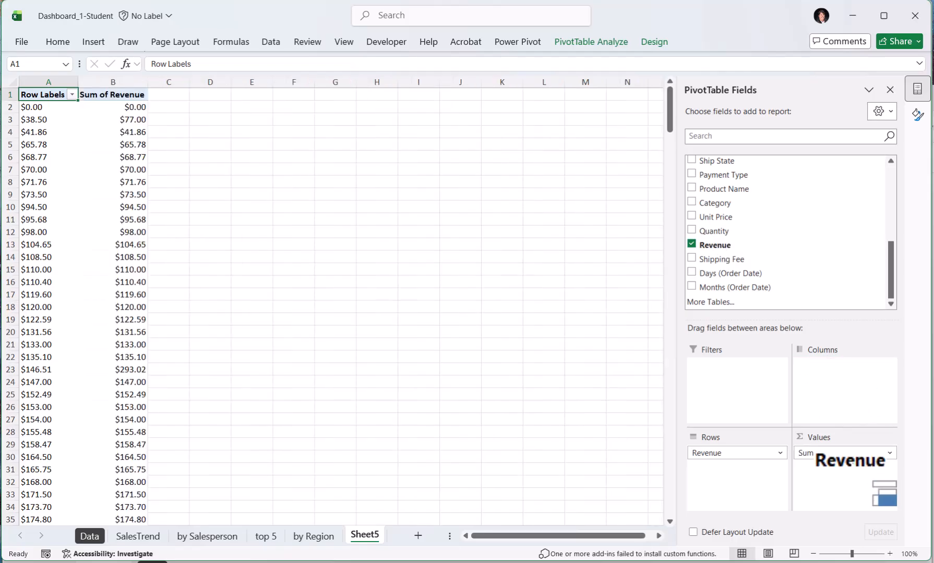
click(891, 456)
click(855, 562)
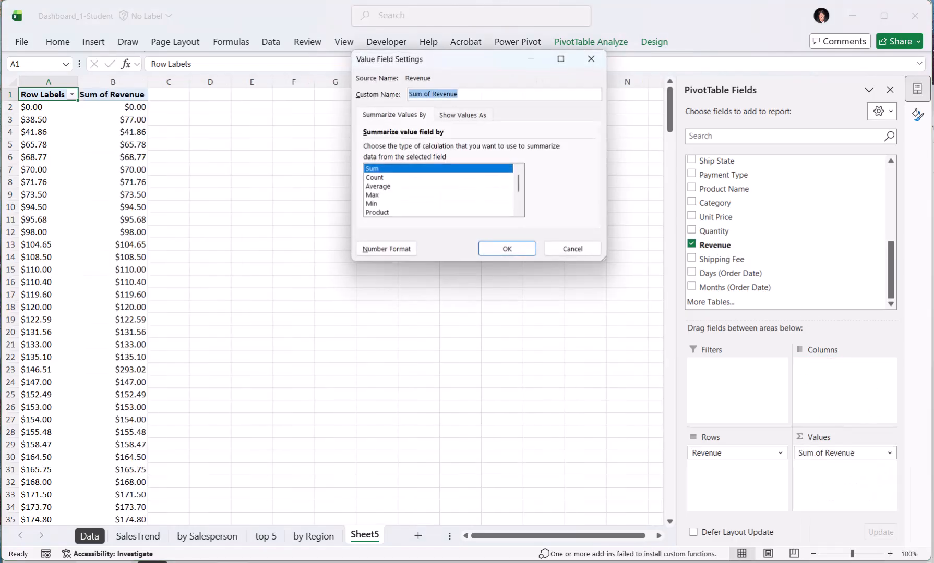
click(376, 178)
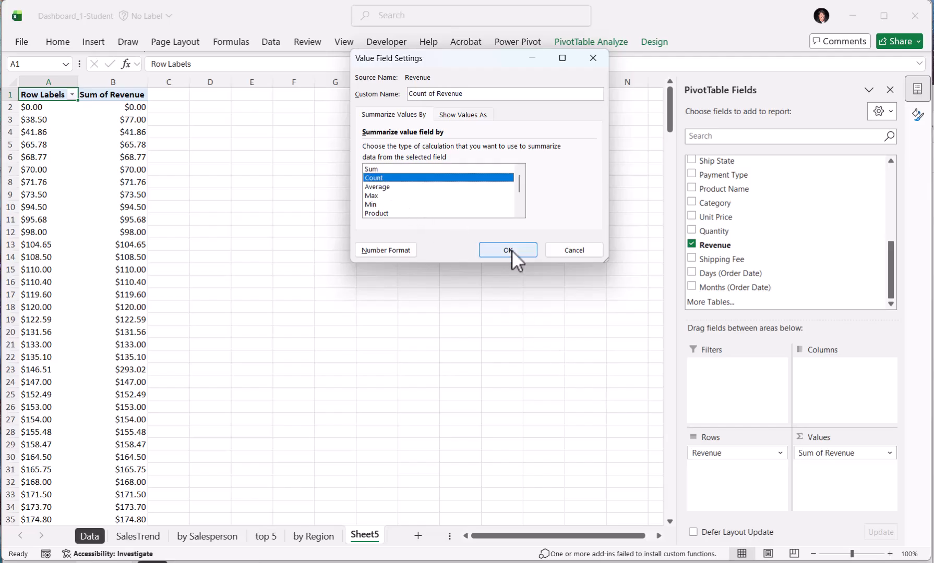
click(510, 250)
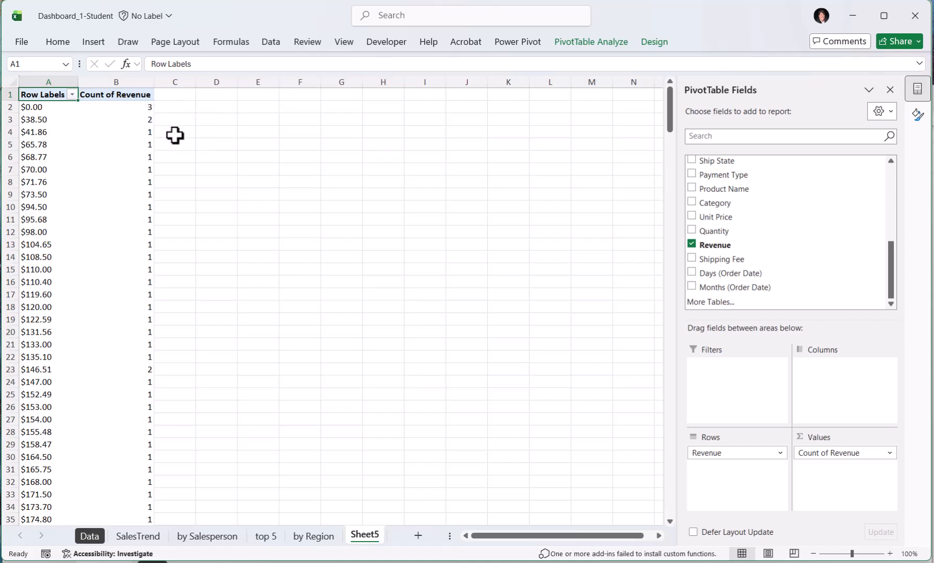
drag(840, 453, 830, 316)
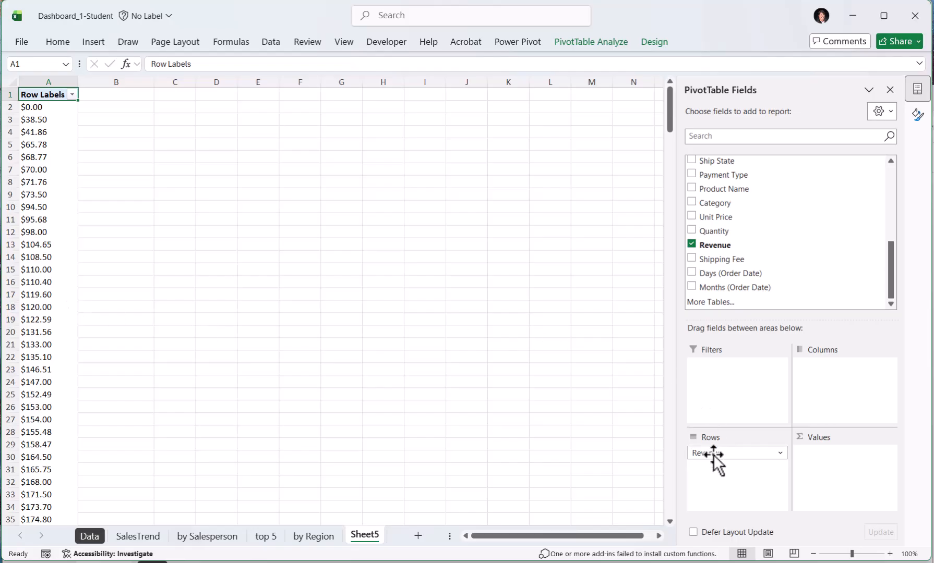
Group the Revenue row labels in intervals of 1000 starting at 0, and add Revenue to the Values area as a count
click(48, 183)
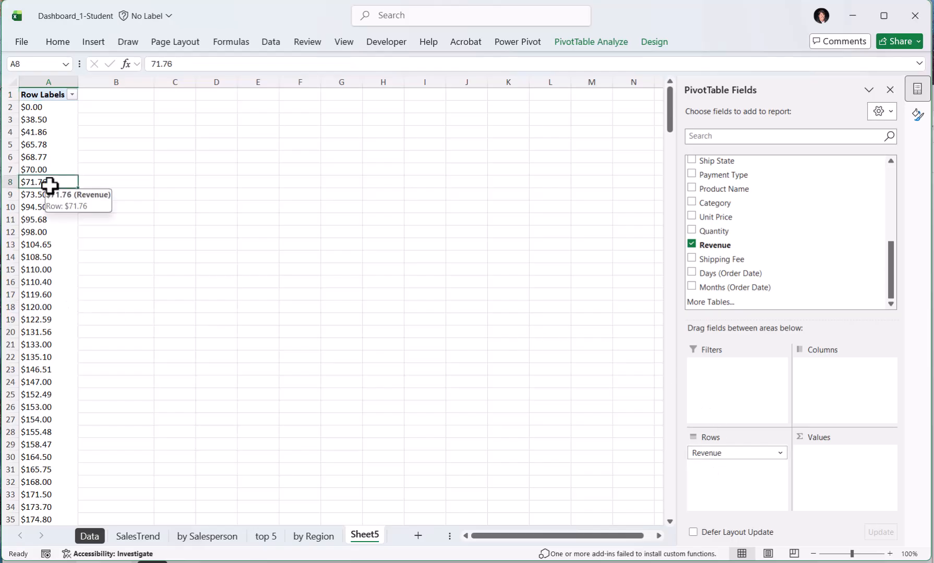
click(582, 42)
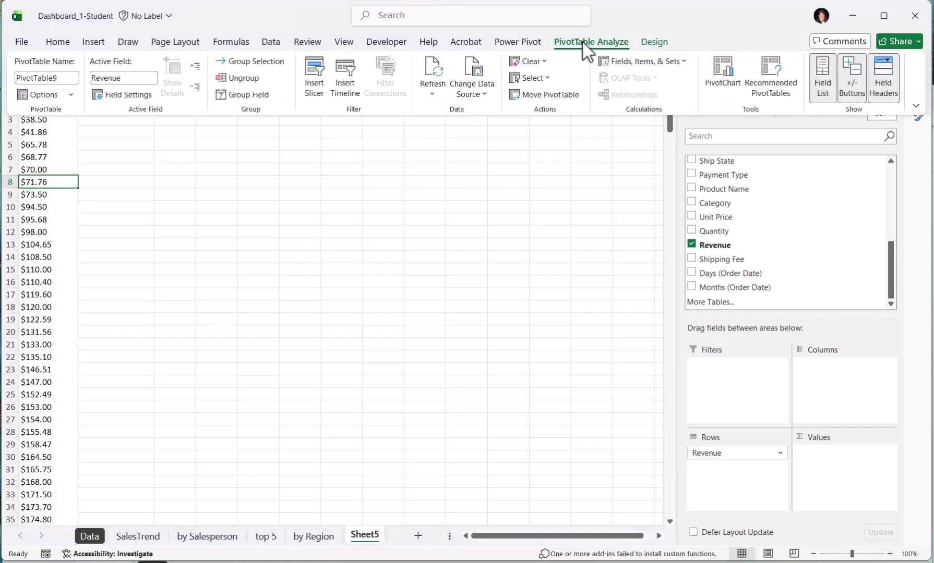
click(254, 67)
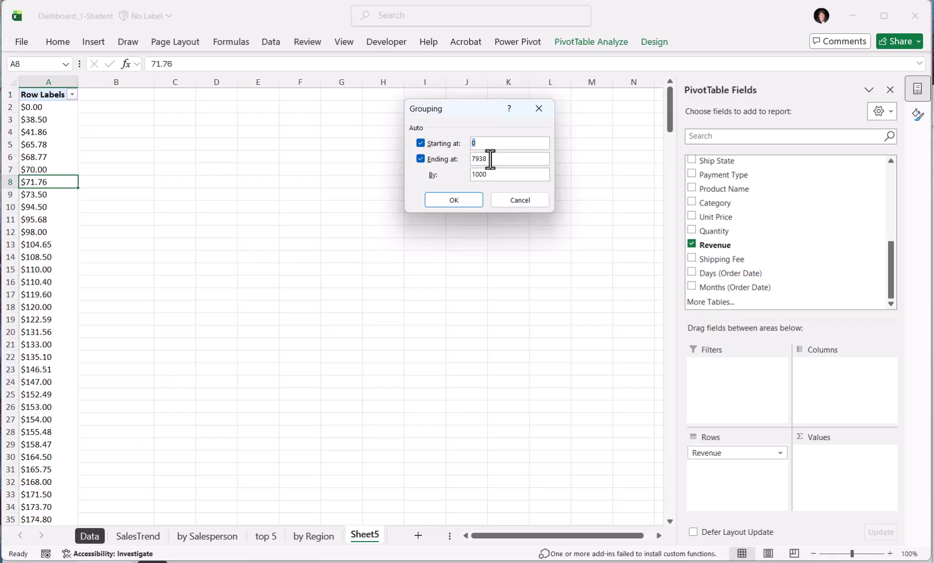
click(469, 201)
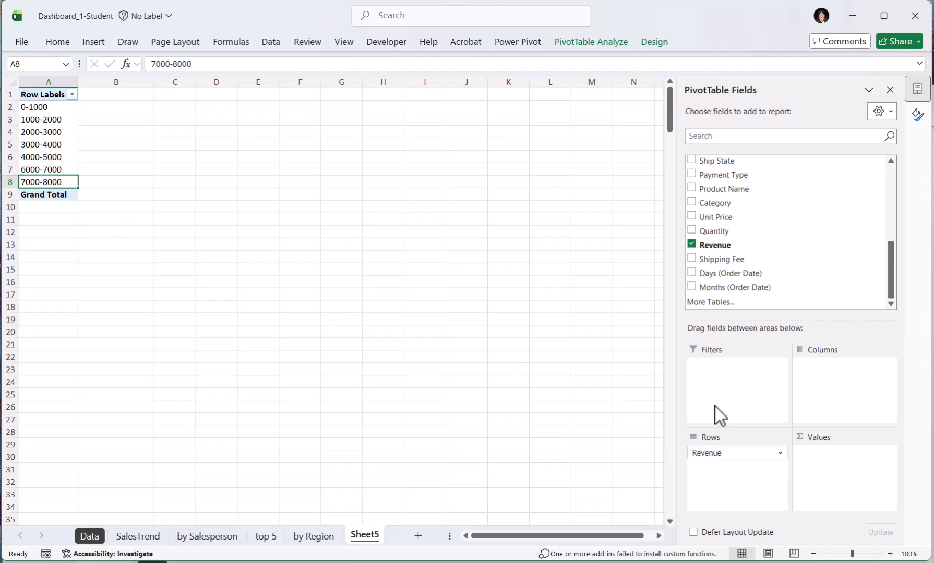
drag(708, 249, 847, 479)
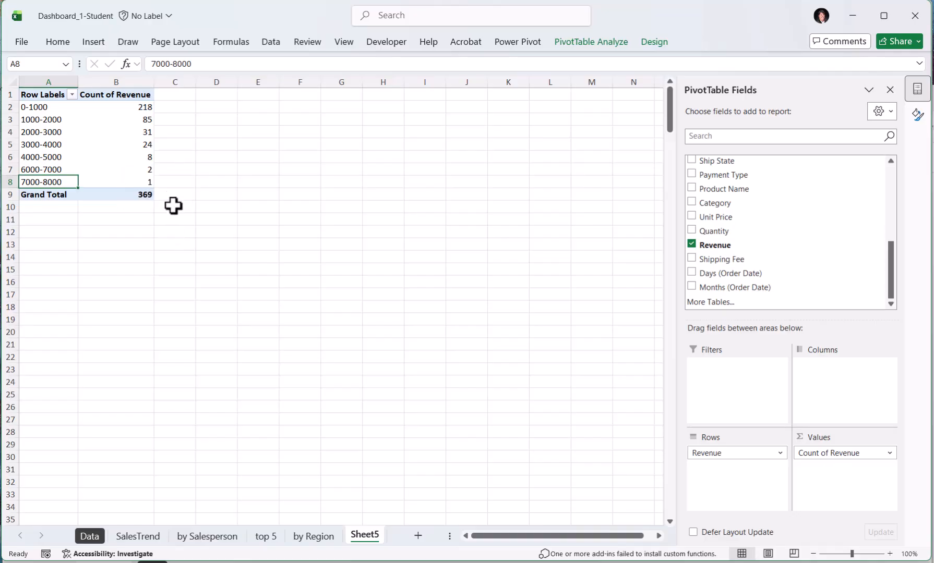
drag(180, 157, 179, 184)
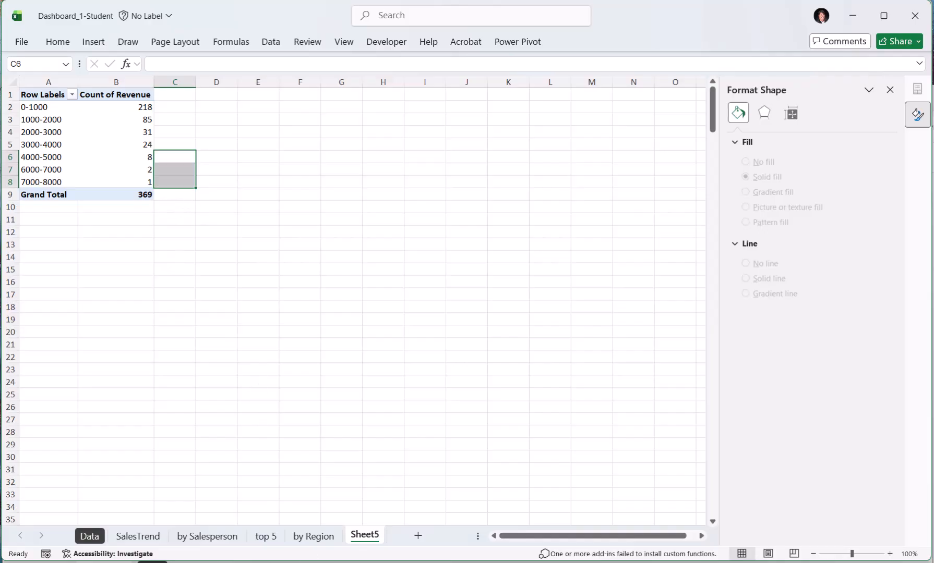
key(alt+Tab)
Set the Revenue grouping to end at 4000, keeping intervals of 1000
click(50, 155)
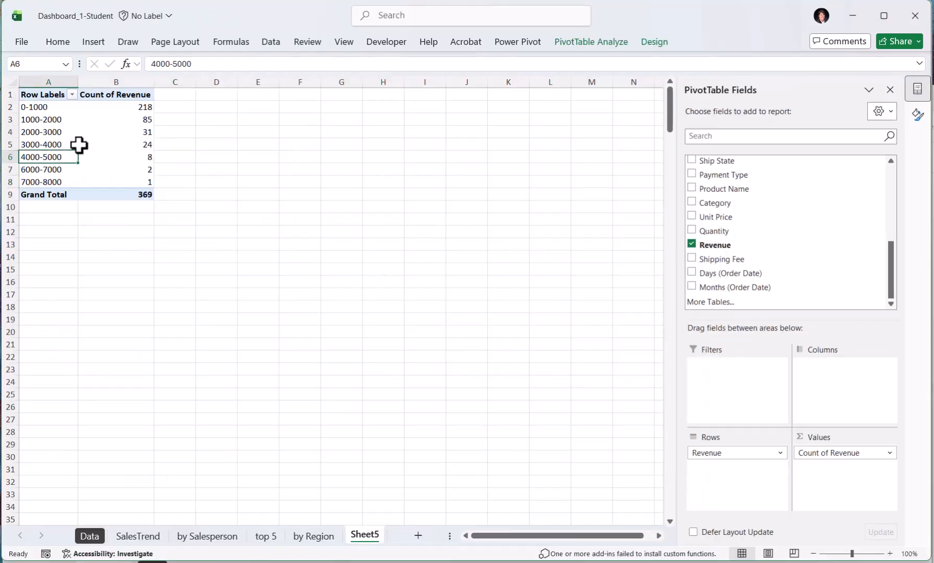
click(589, 41)
click(284, 61)
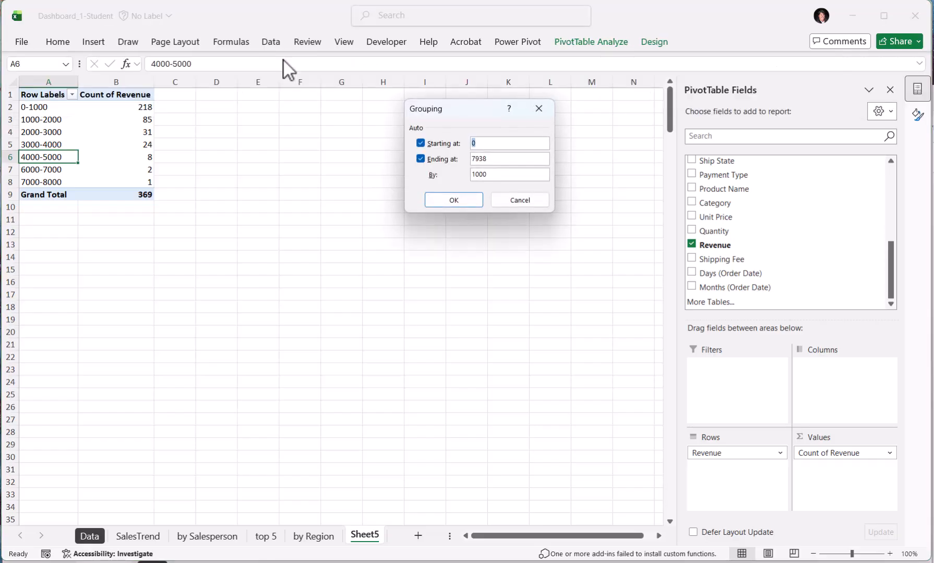
double_click(482, 159)
text(4000)
click(453, 200)
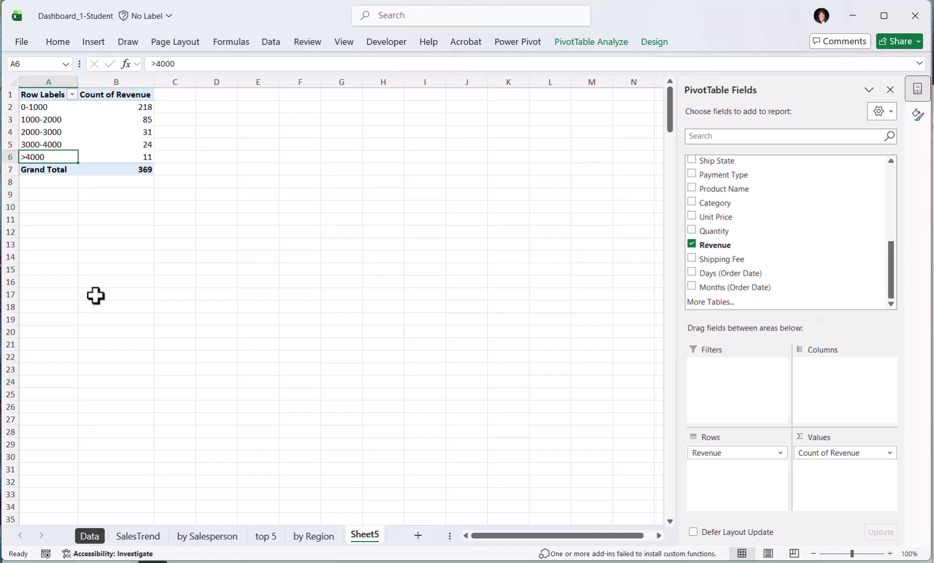
Rename the PivotTable with the revenue ranges as CountTransaction
click(582, 41)
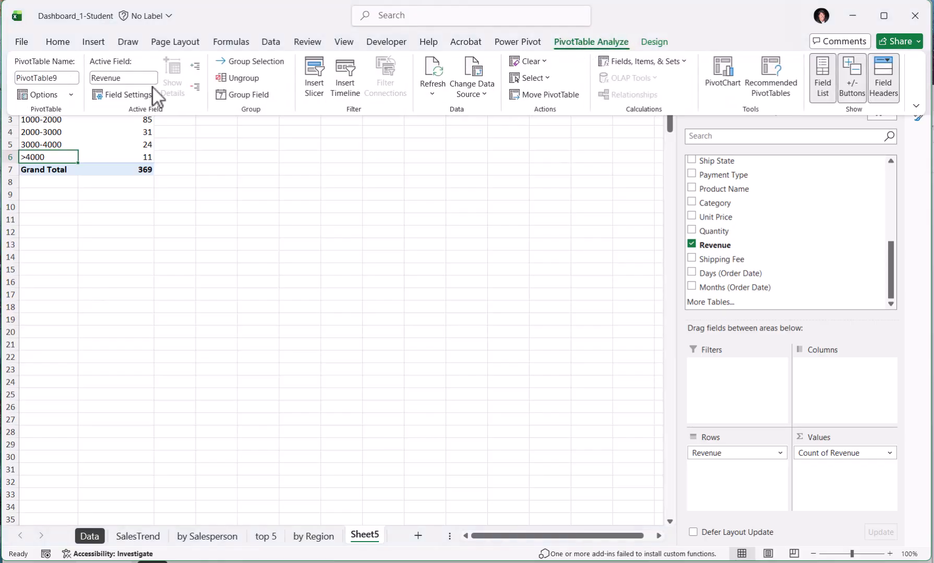
click(69, 78)
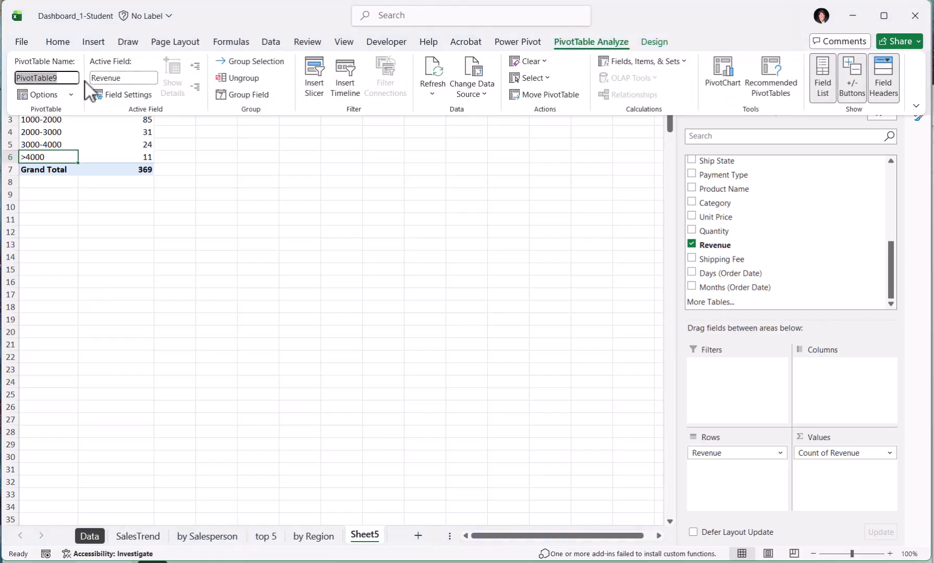
text(CountTransaction)
key(Return)
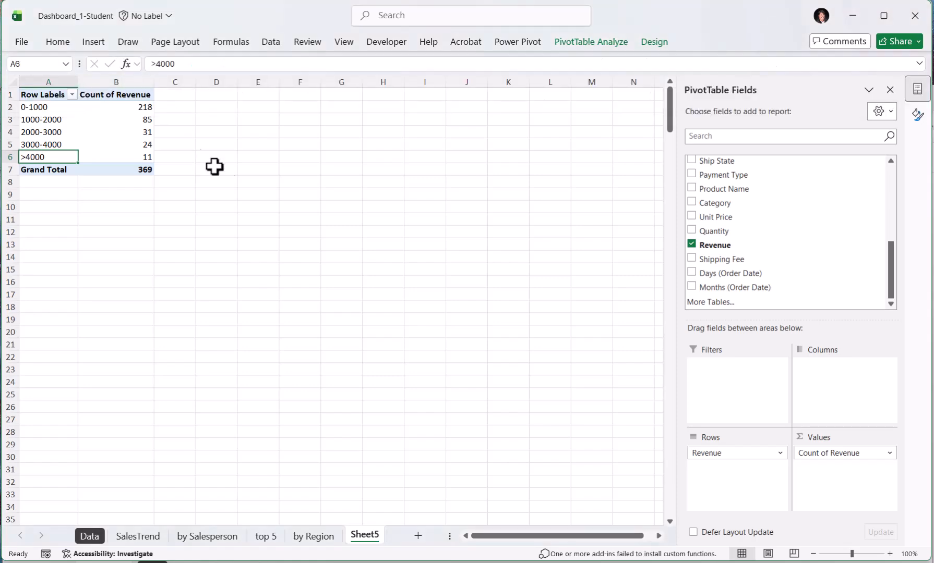
Insert a column PivotChart of the count of Revenue from the revenue range PivotTable
click(99, 46)
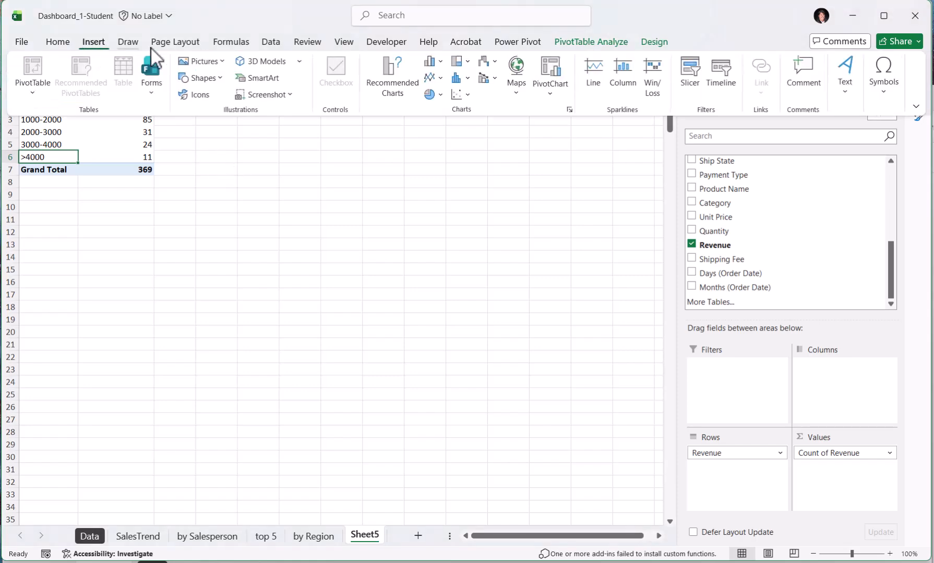
click(550, 75)
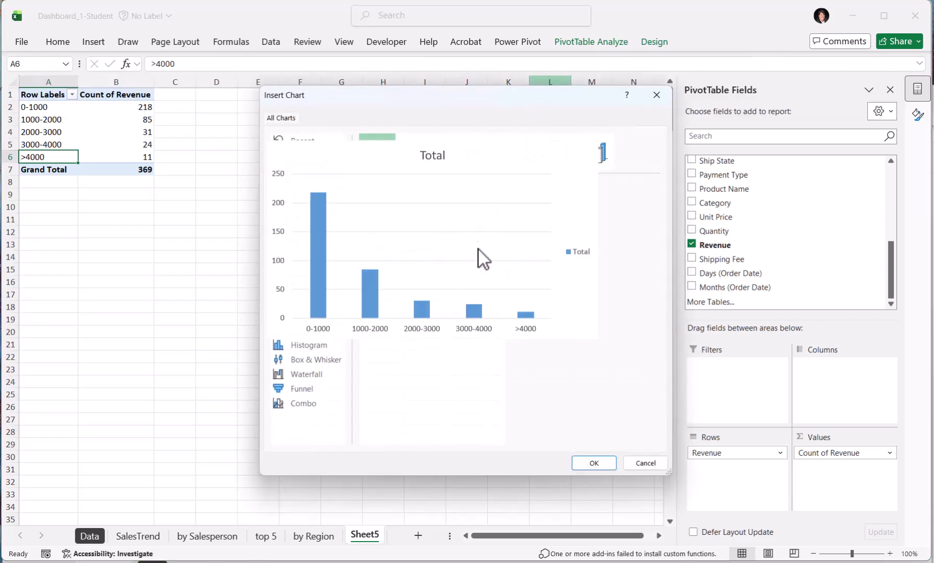
click(596, 464)
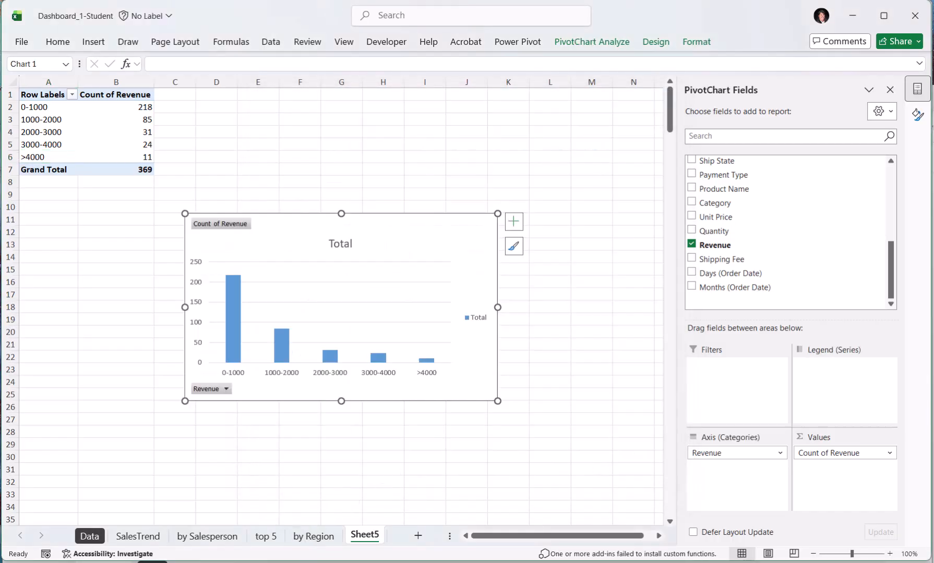
click(366, 562)
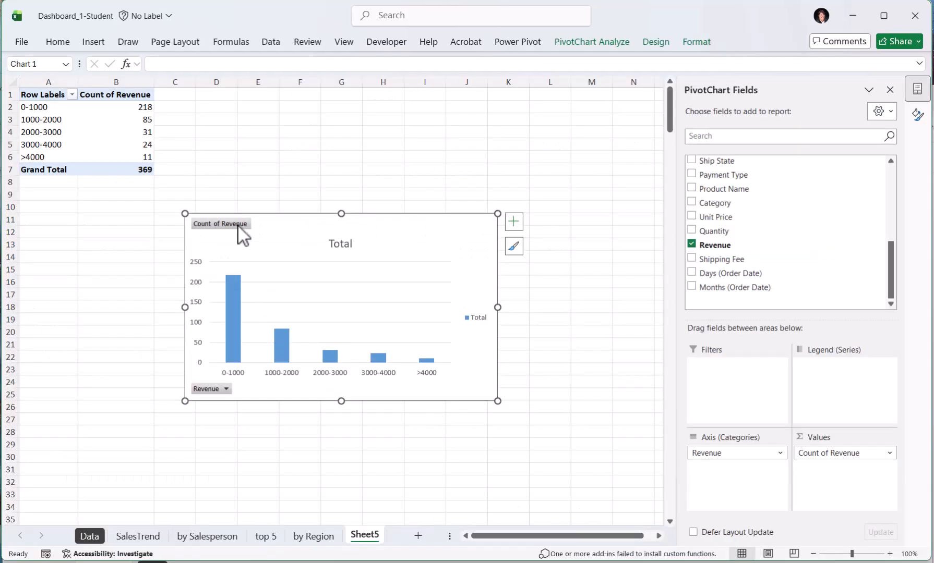
Clean up the PivotChart by hiding all field buttons and deleting the legend and the vertical axis
right_click(237, 227)
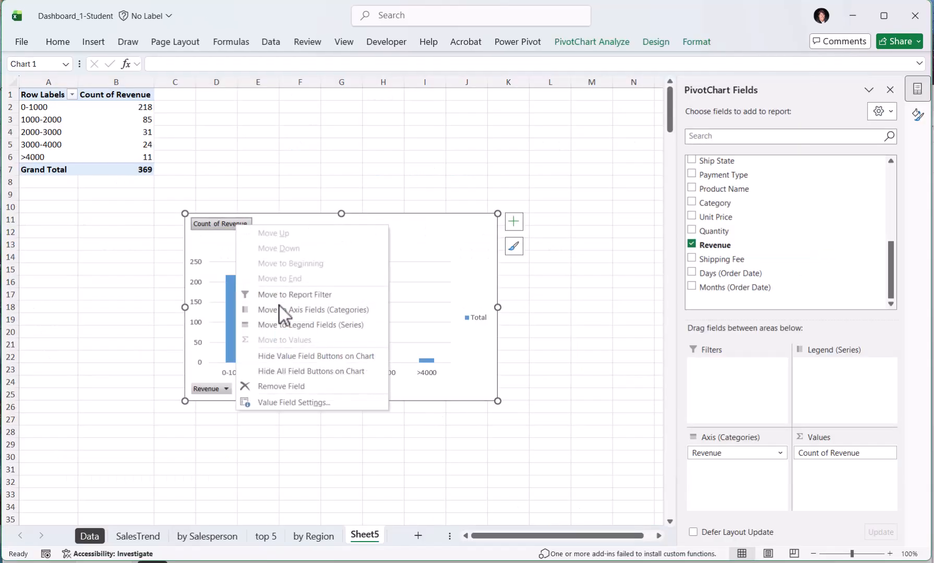
click(291, 375)
click(476, 318)
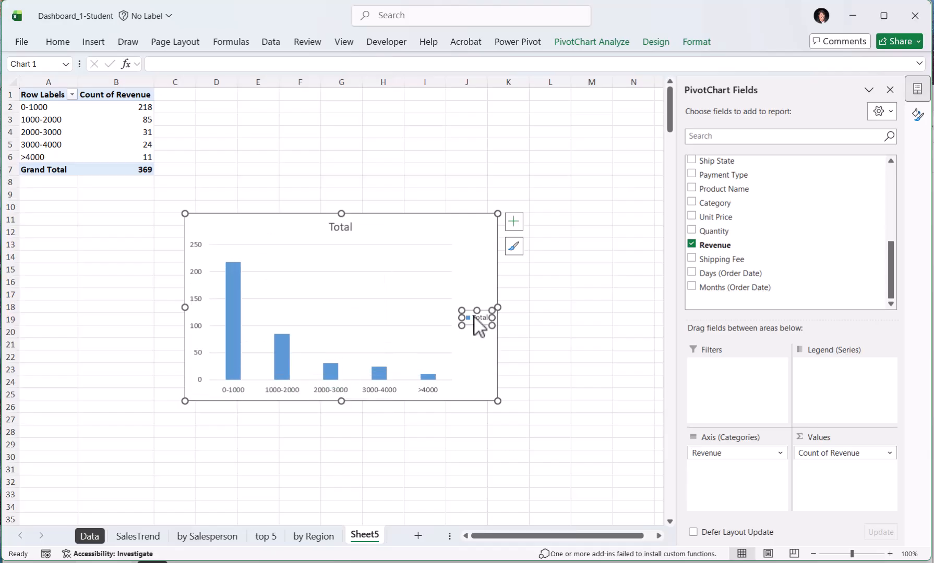
key(Delete)
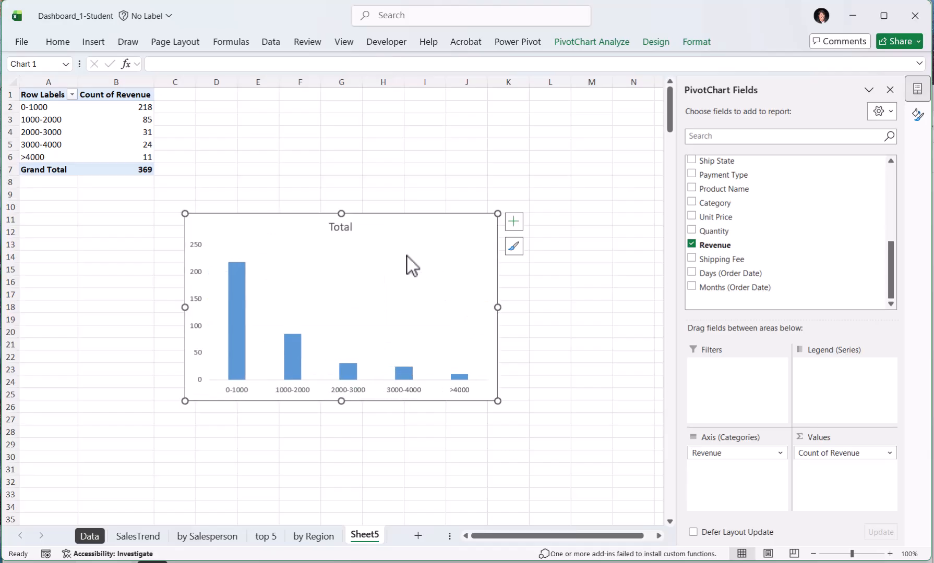
click(197, 298)
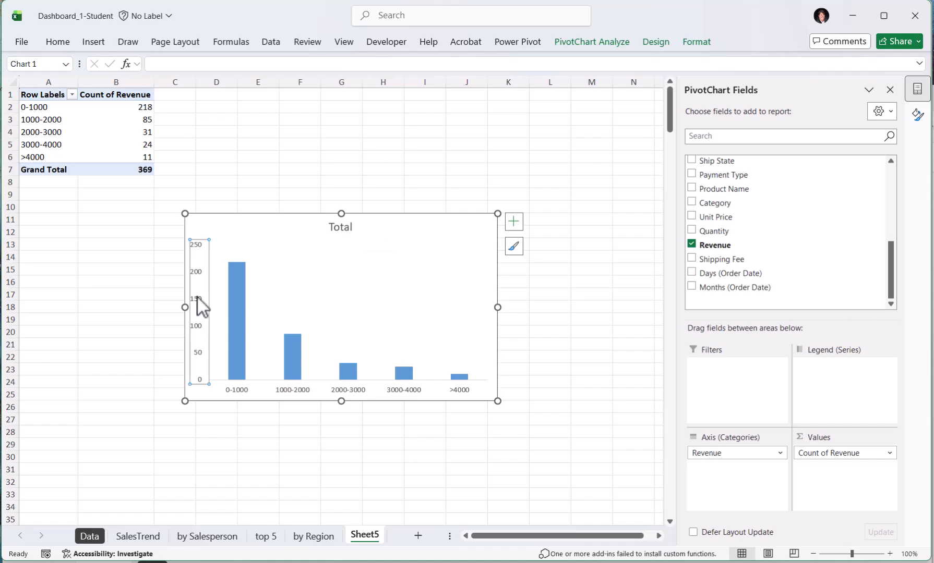
key(Delete)
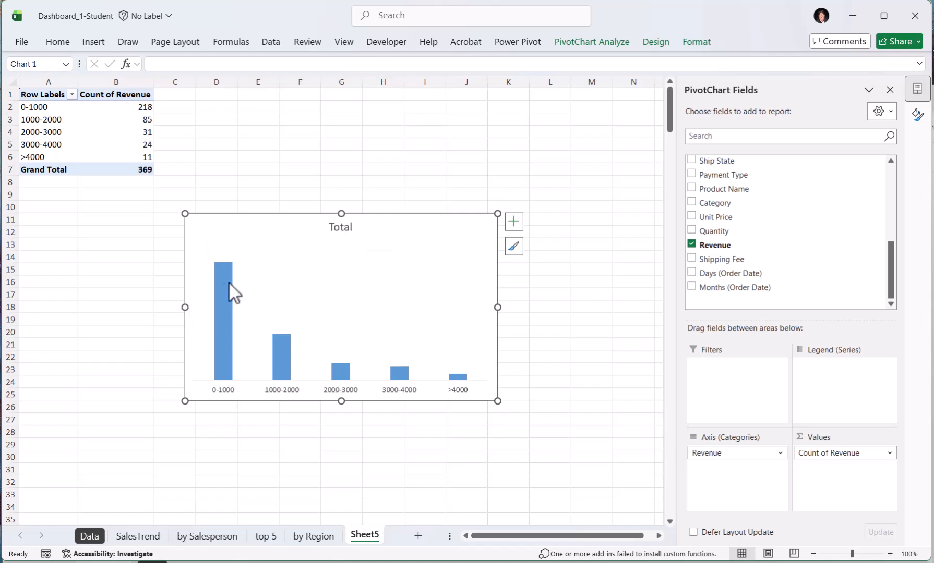
Add data labels to the PivotChart's columns and set the series gap width to 40%
right_click(223, 285)
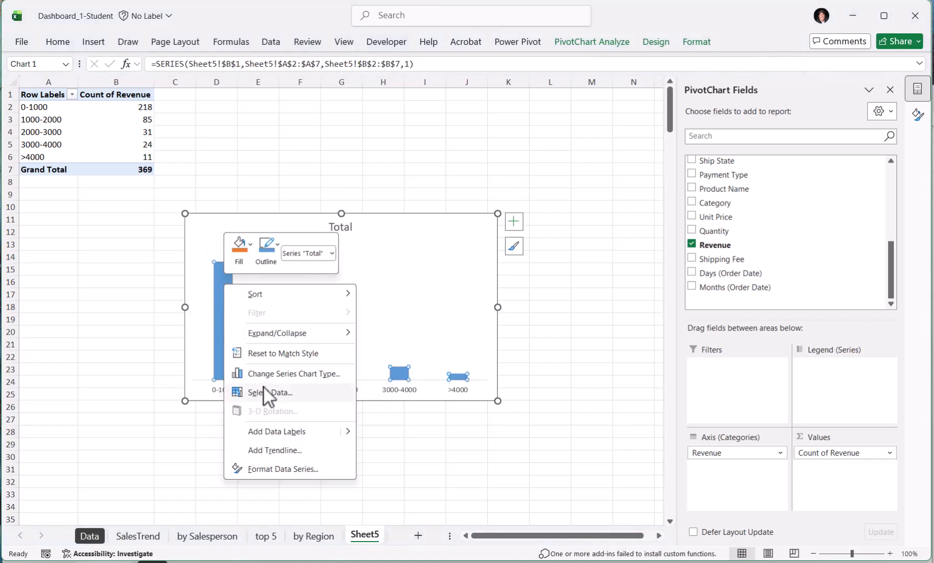
click(273, 432)
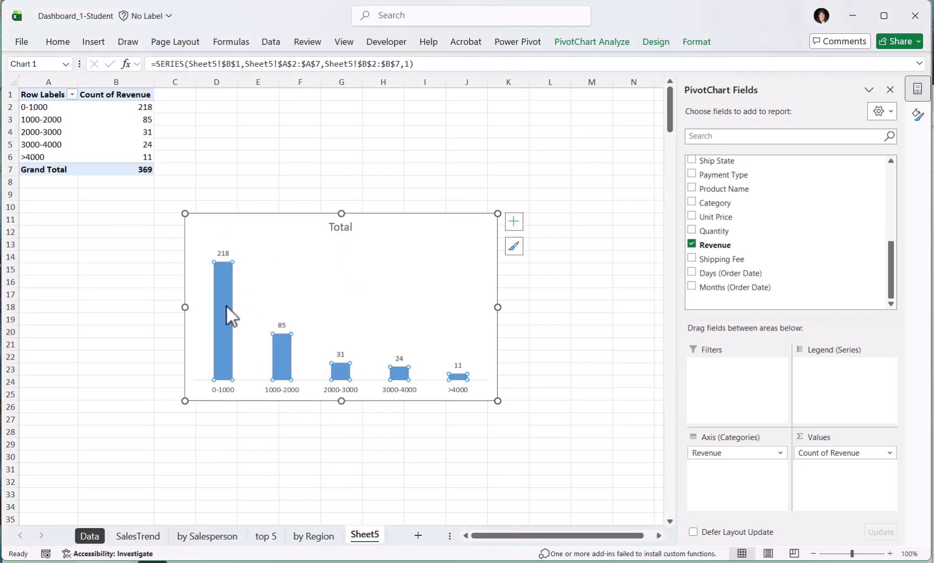
mouse_move(228, 316)
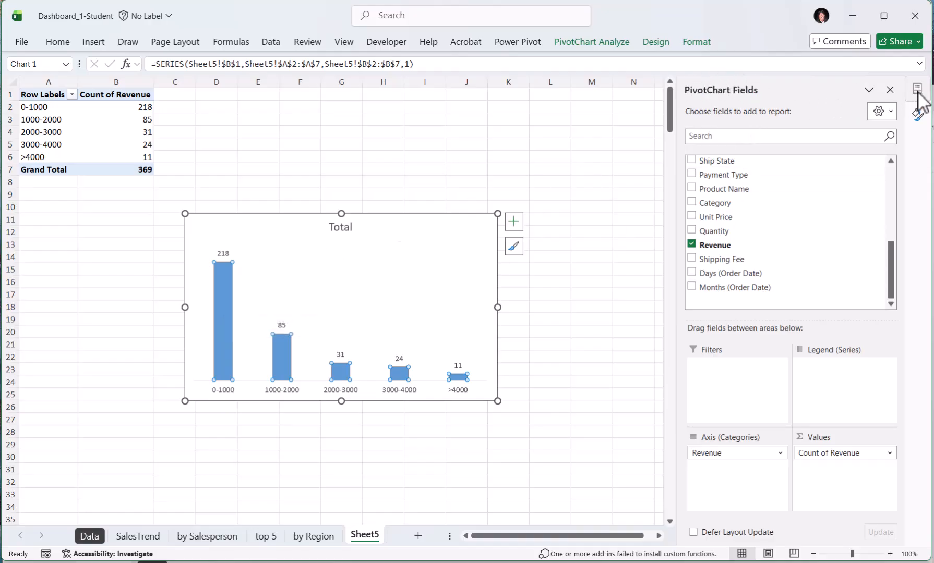
click(918, 118)
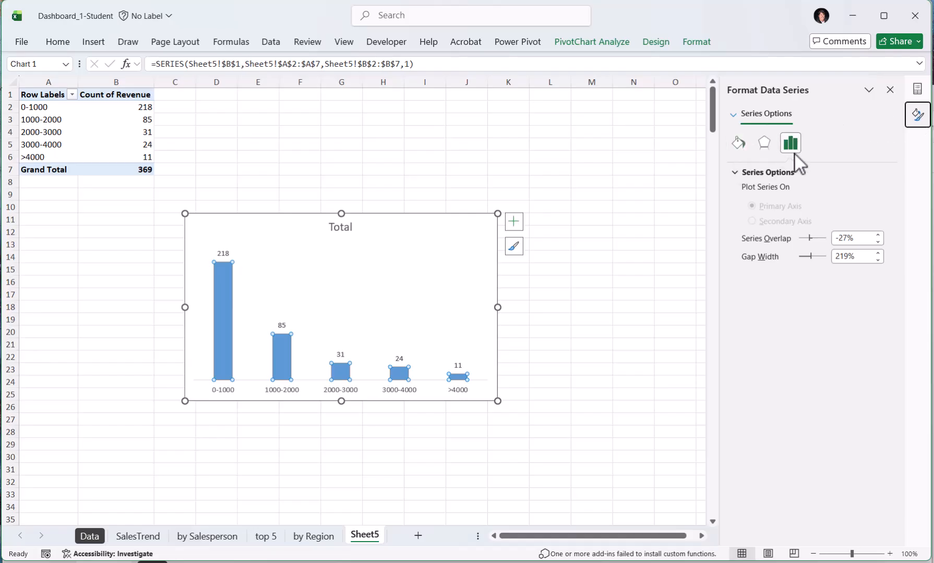
click(856, 260)
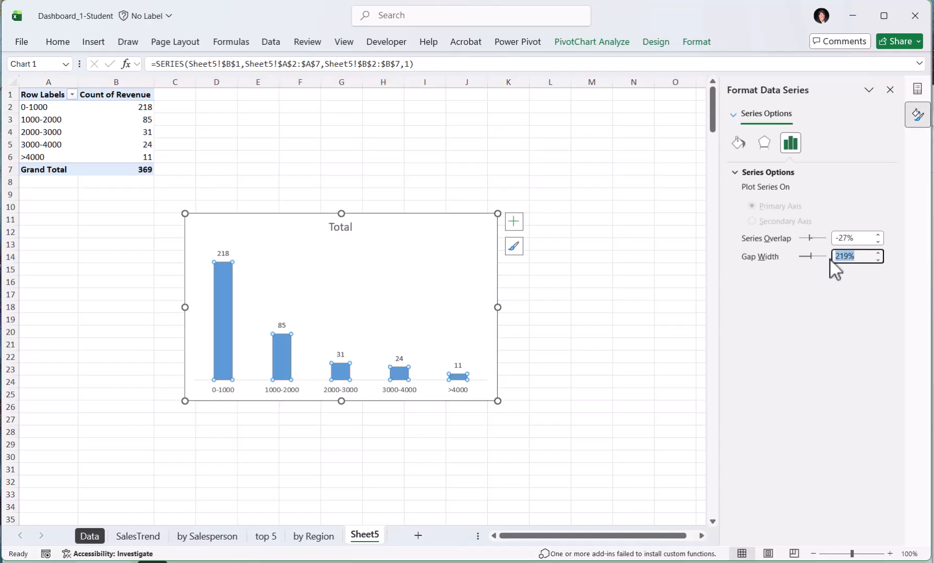
text(40)
key(Return)
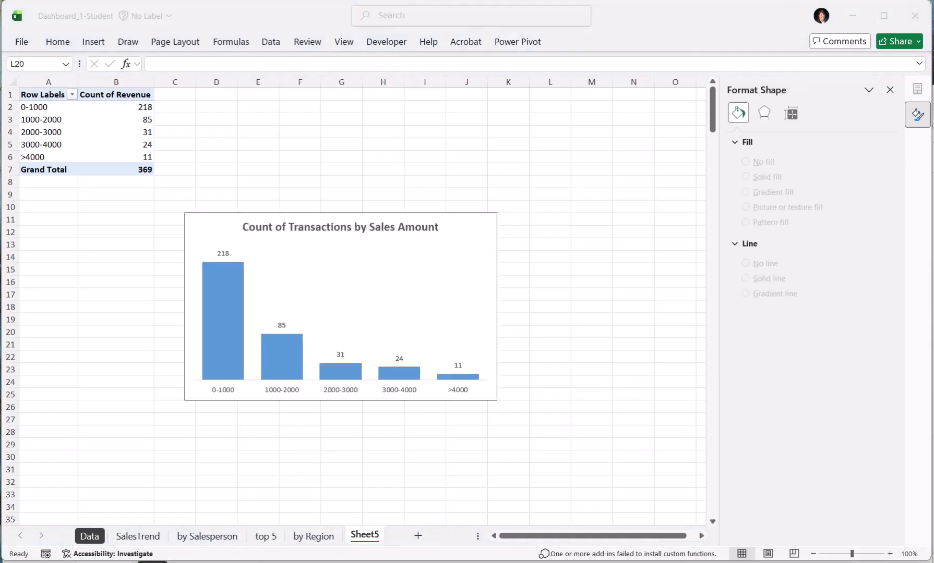
Rename the Sheet5 worksheet as Count Trans
double_click(373, 536)
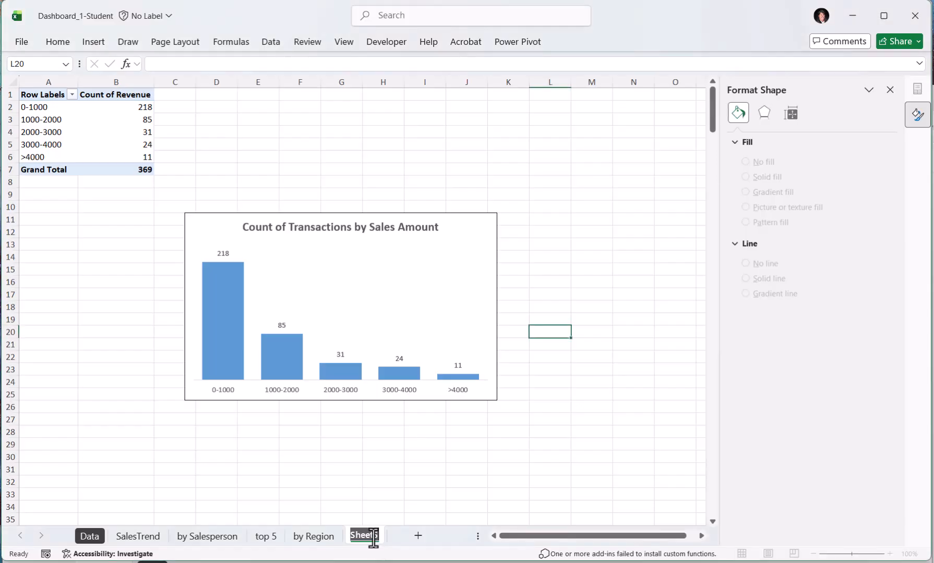
text(Count Trans)
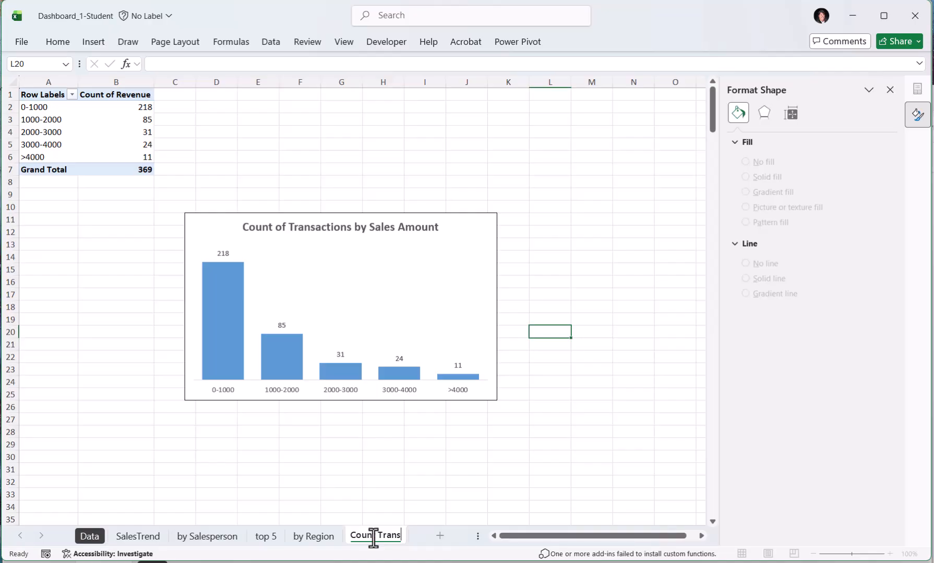
key(Return)
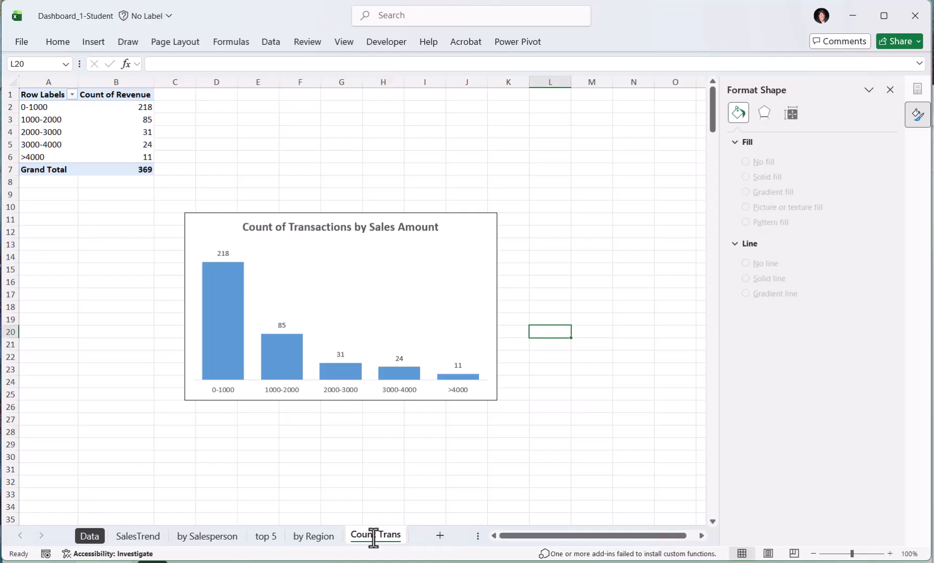
Review the SalesTrend, by Salesperson, top 5, by Region and Count Trans sheets in turn
click(130, 543)
click(188, 539)
click(269, 540)
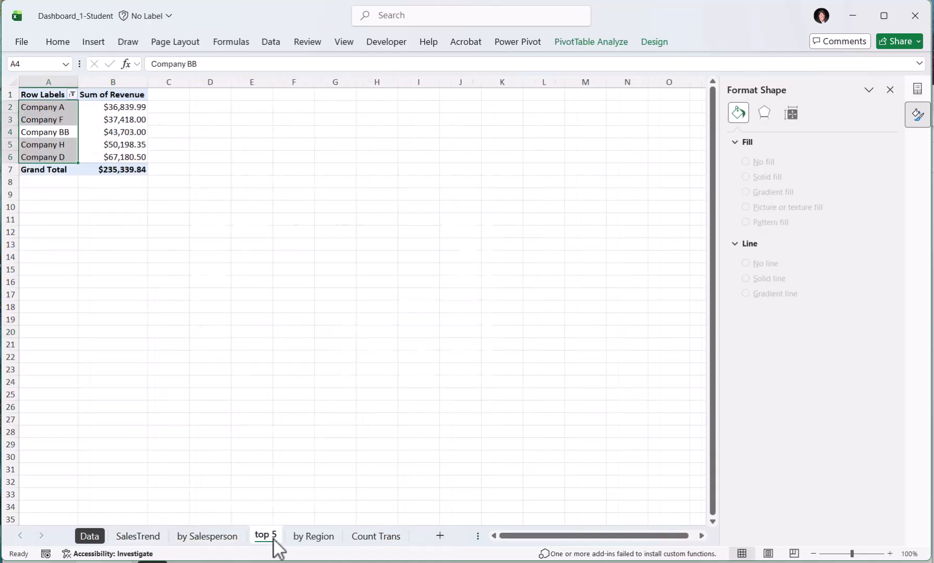
click(326, 540)
click(373, 539)
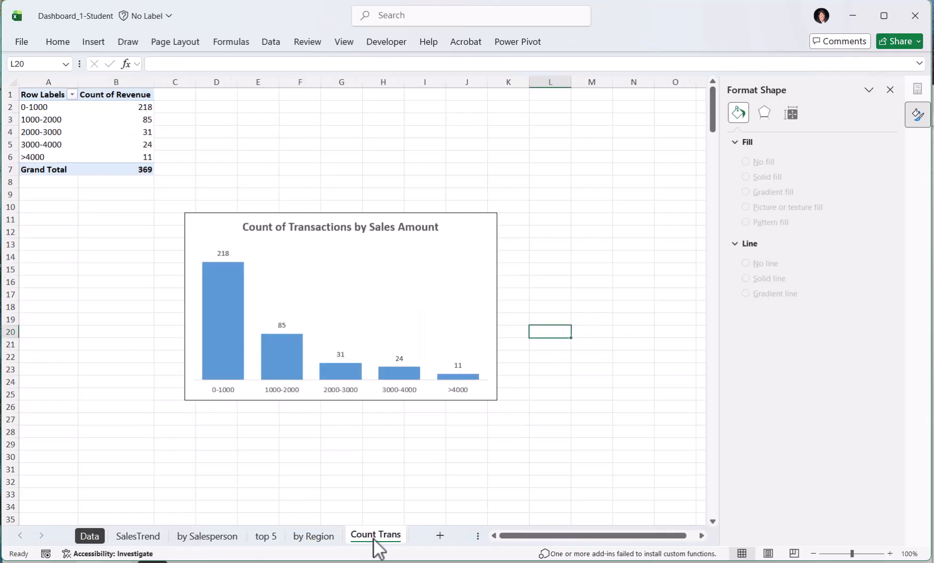
Add a new worksheet after Count Trans and name it Dashboard
click(439, 536)
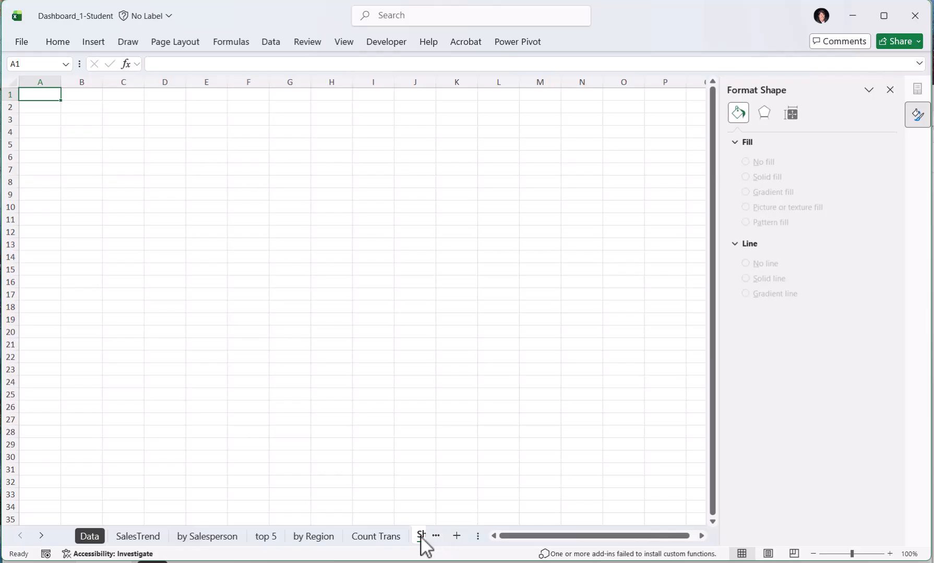
click(422, 540)
double_click(400, 536)
text(Dashboard)
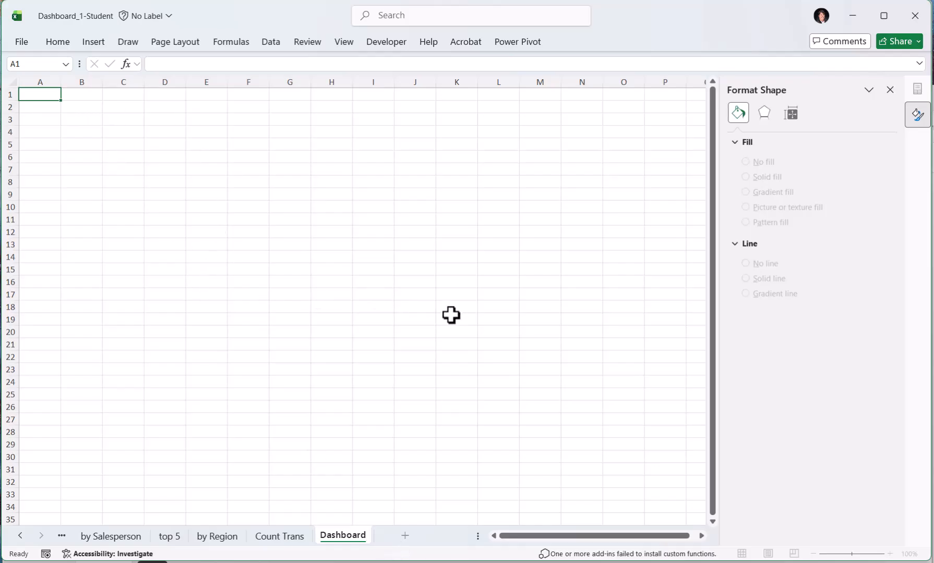
key(Return)
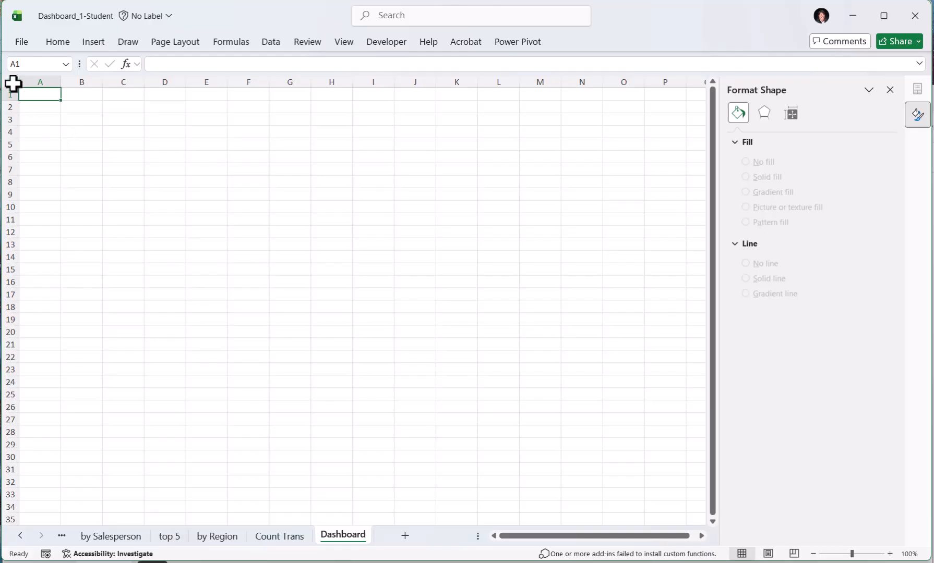
Fill all cells of the Dashboard sheet with the medium blue theme color
click(13, 82)
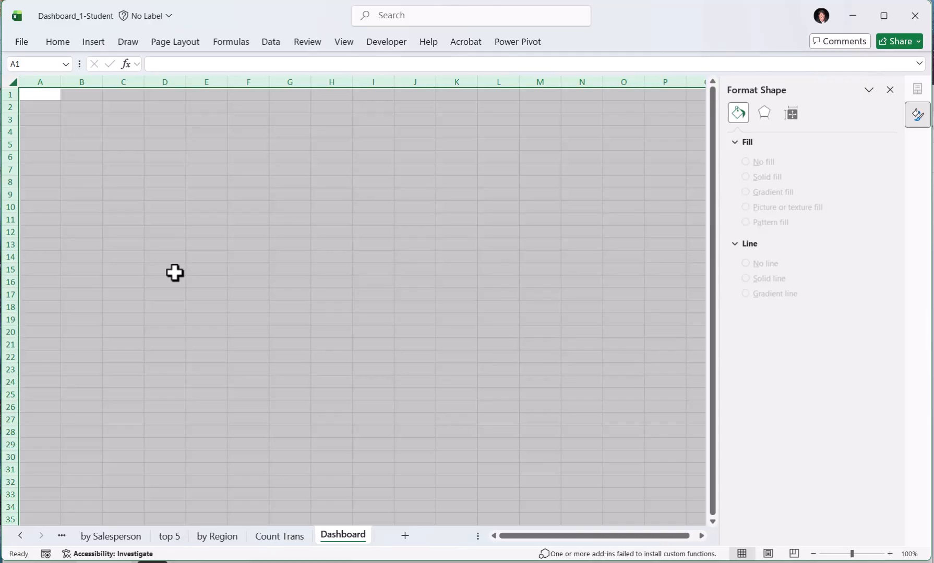
click(92, 168)
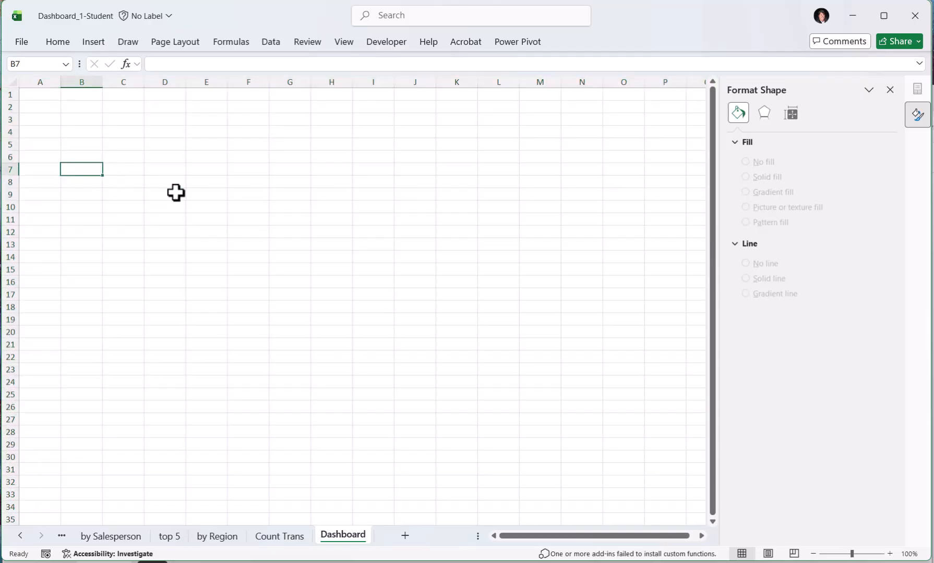
key(ctrl+a)
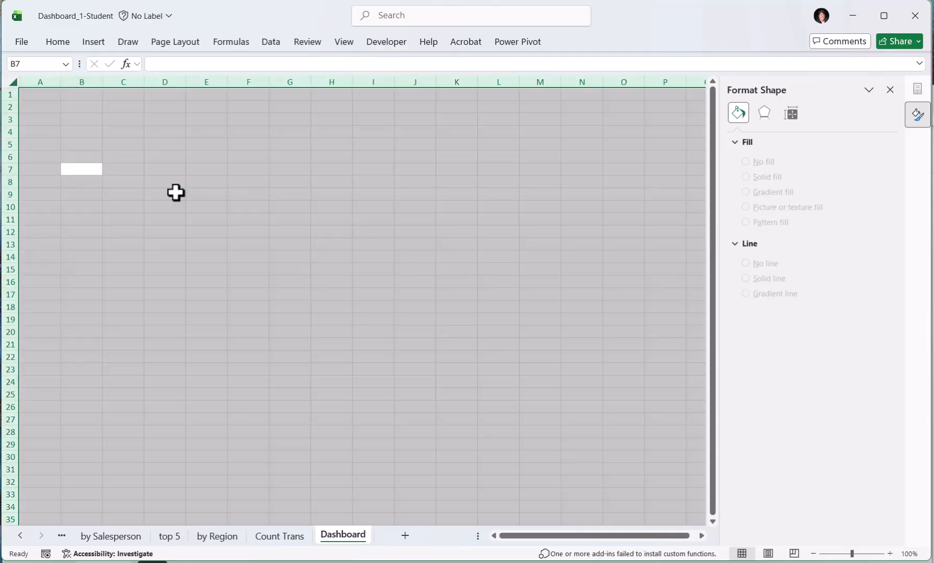
click(68, 43)
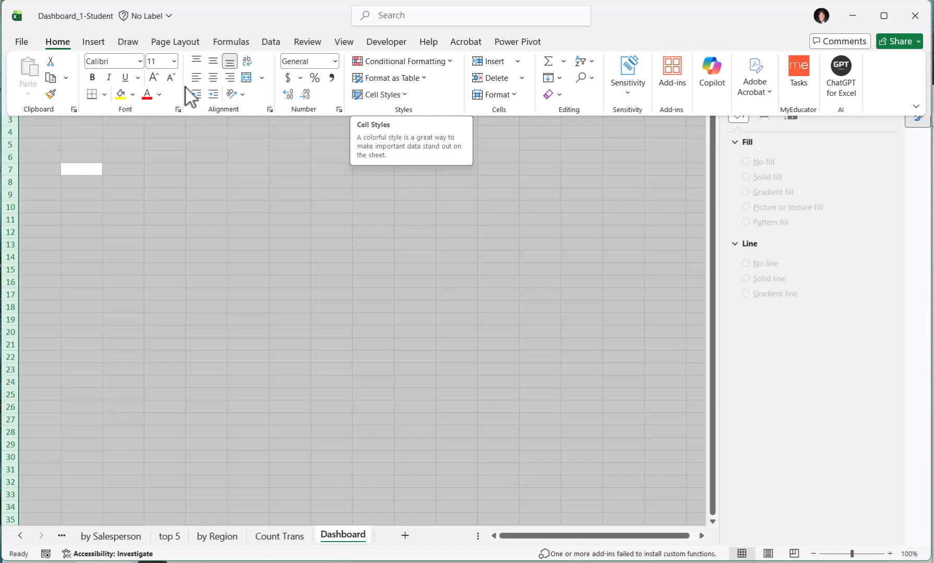
click(134, 96)
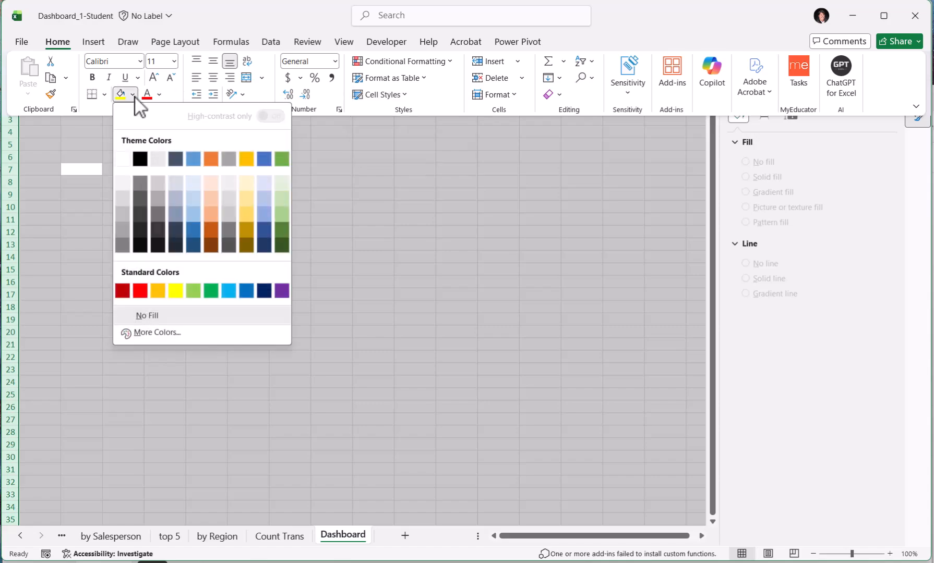
click(196, 161)
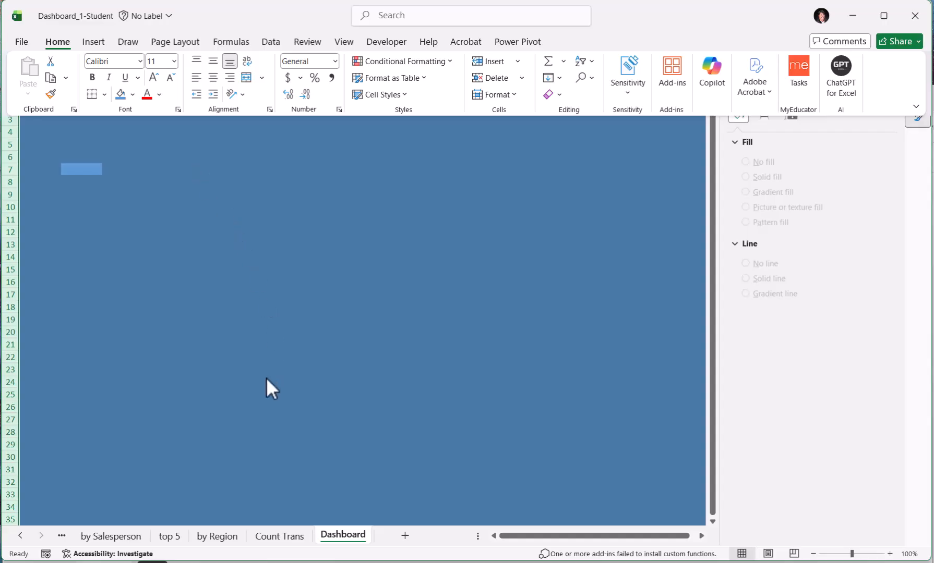
Turn off the display of gridlines and the formula bar for the Dashboard sheet
click(344, 41)
click(389, 77)
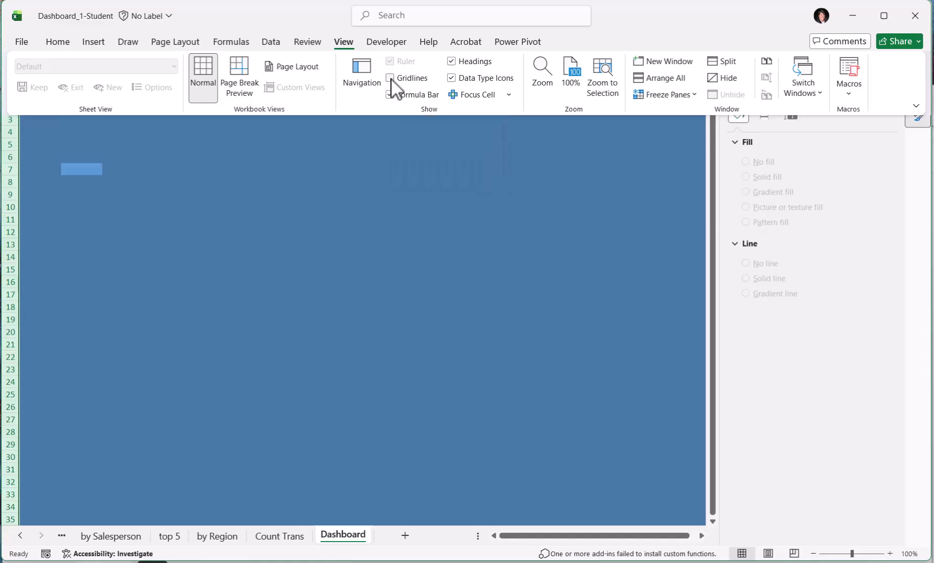
click(393, 95)
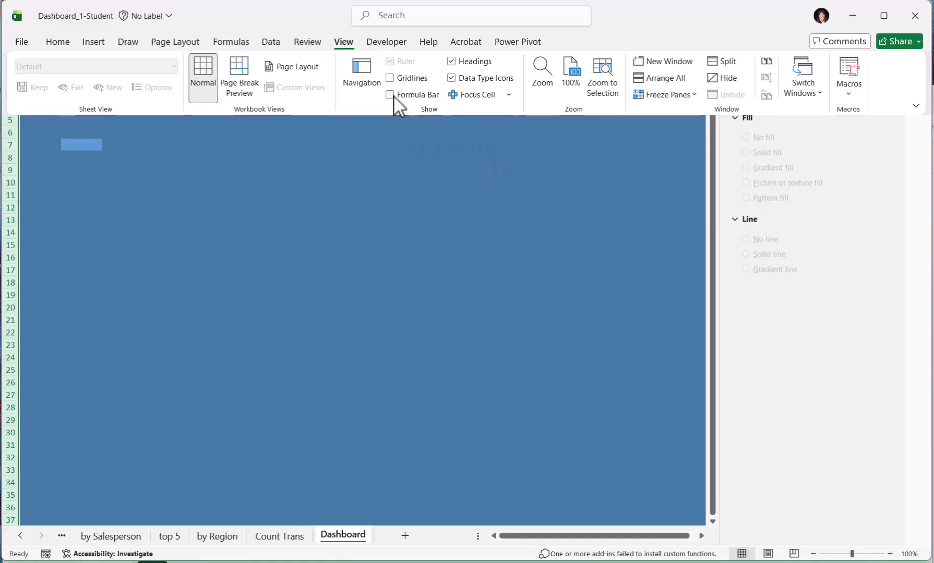
click(453, 249)
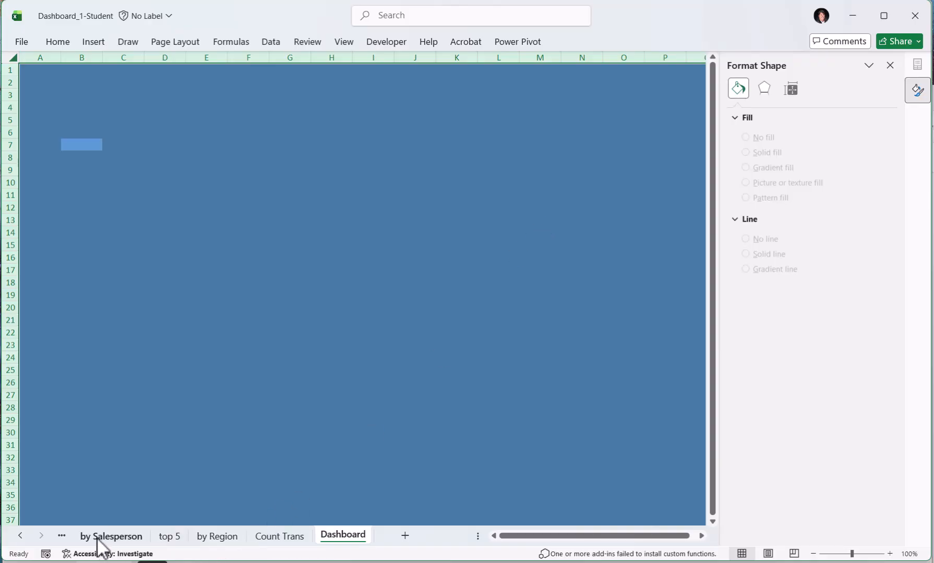
Copy the Count of Transactions by Sales Amount chart onto the Dashboard sheet and place it around I20:P35
click(285, 538)
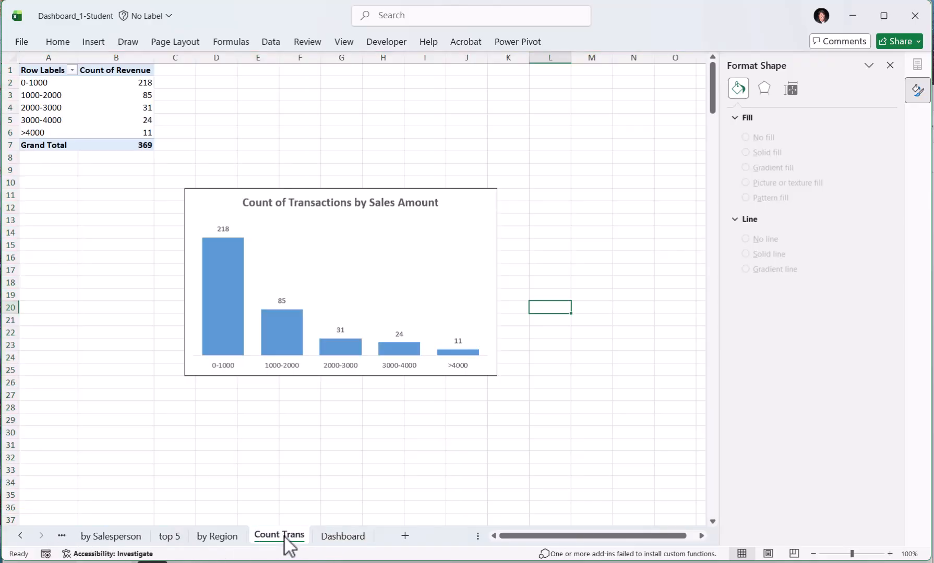
click(461, 201)
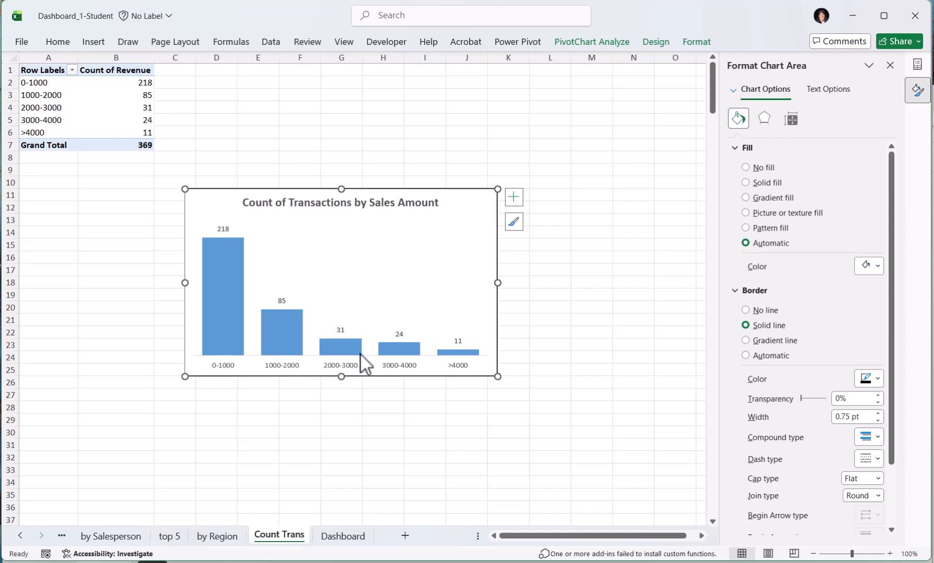
click(343, 536)
key(ctrl+v)
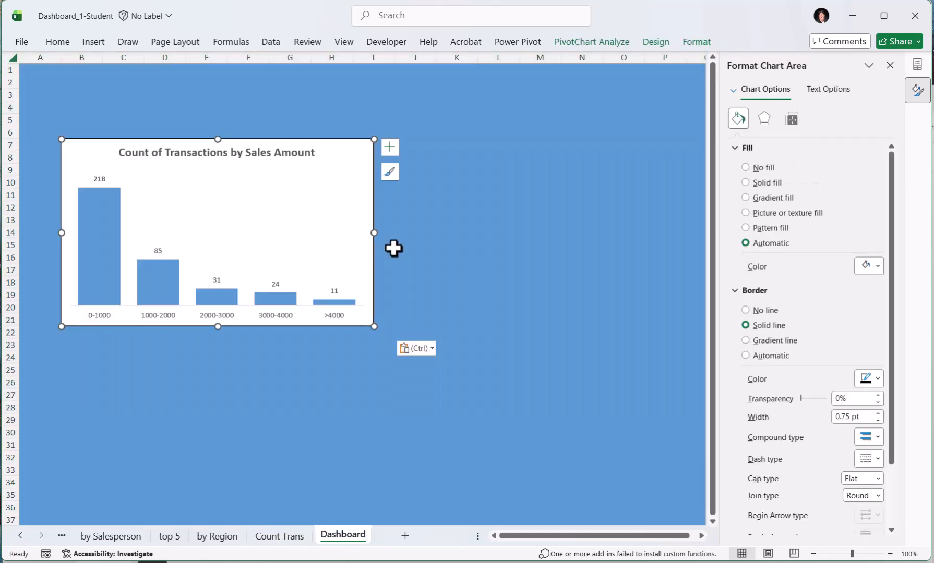
mouse_move(323, 165)
mouse_down()
mouse_move(448, 269)
mouse_move(619, 302)
mouse_move(639, 318)
mouse_move(635, 340)
mouse_up()
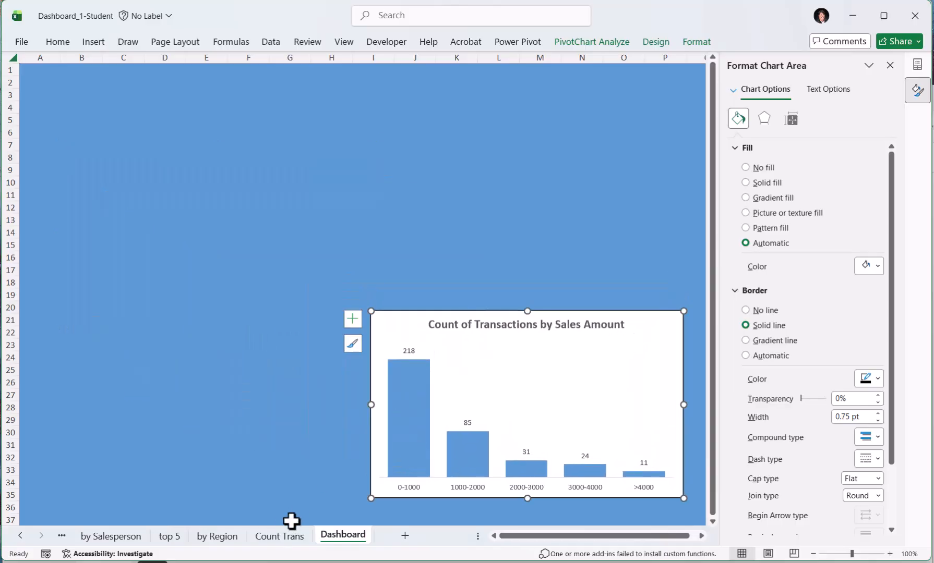
Copy the Sales by Region - 2014 chart onto the Dashboard sheet, lined up beside the transactions chart around A20:H35
click(227, 539)
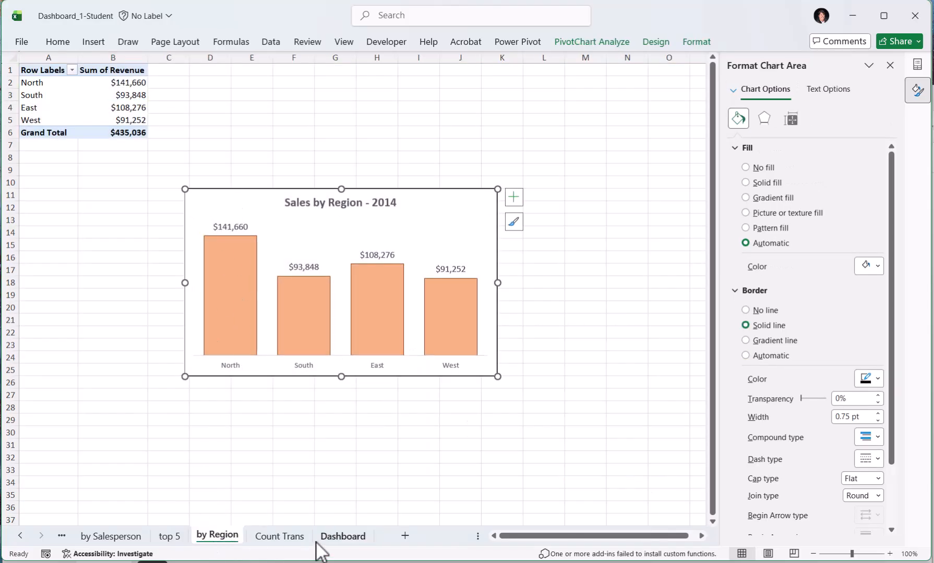
click(336, 538)
click(80, 343)
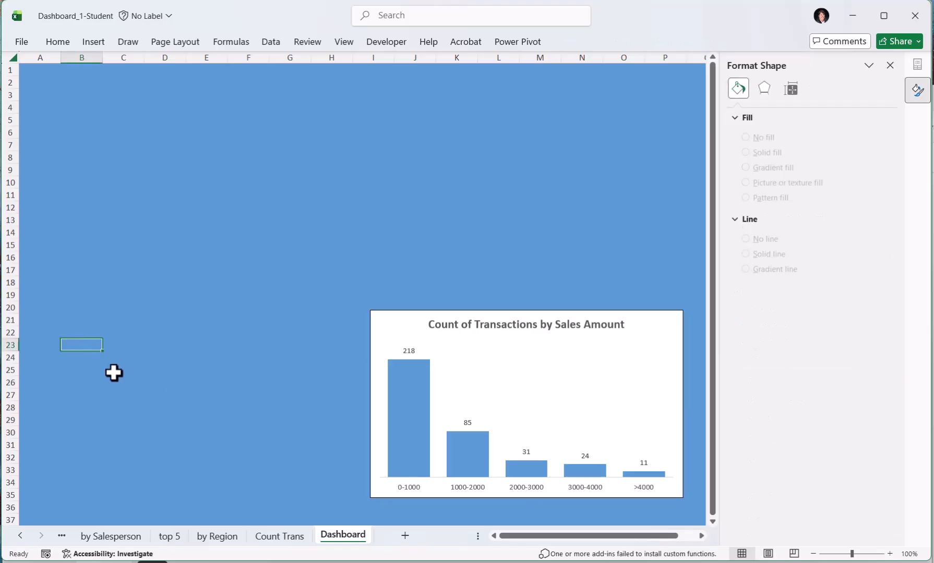
key(ctrl+v)
drag(289, 375, 257, 339)
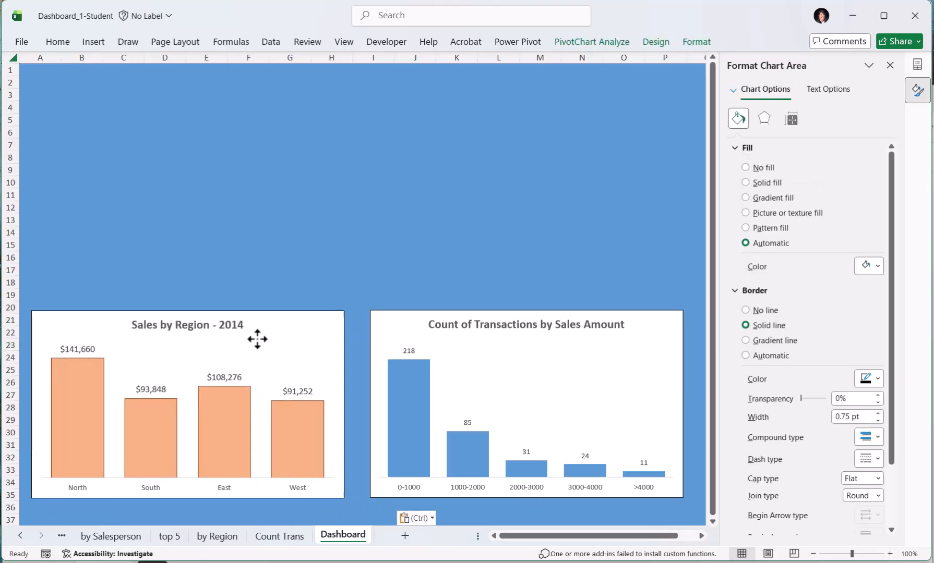
Copy the Top 5 Customers - 2014 chart onto the Dashboard sheet, starting around row 11 and overlapping the Sales by Region chart
click(175, 538)
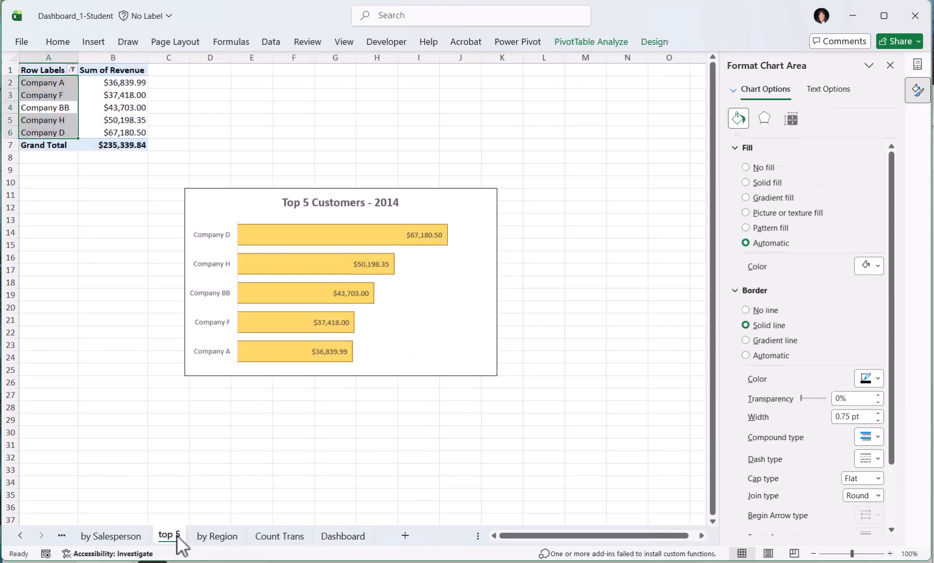
click(227, 203)
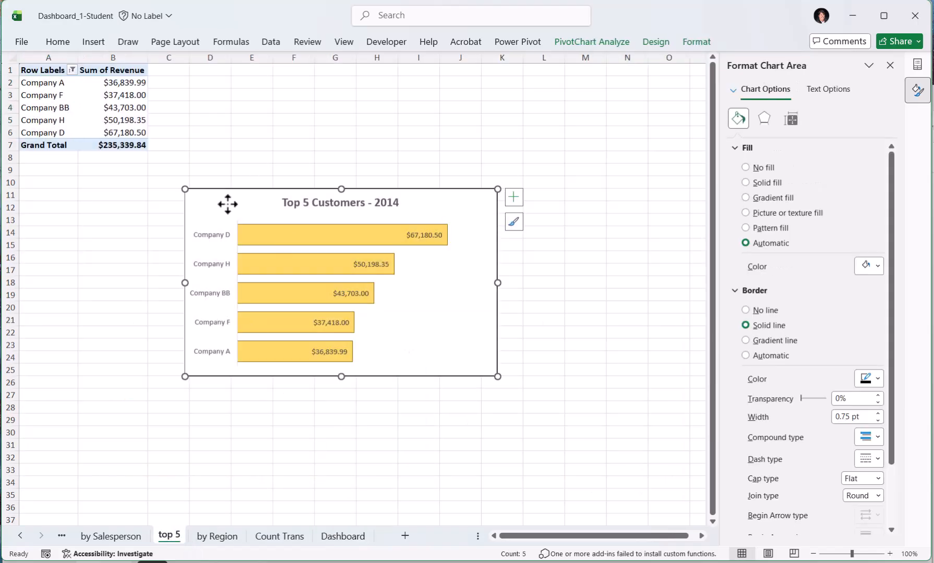
click(342, 536)
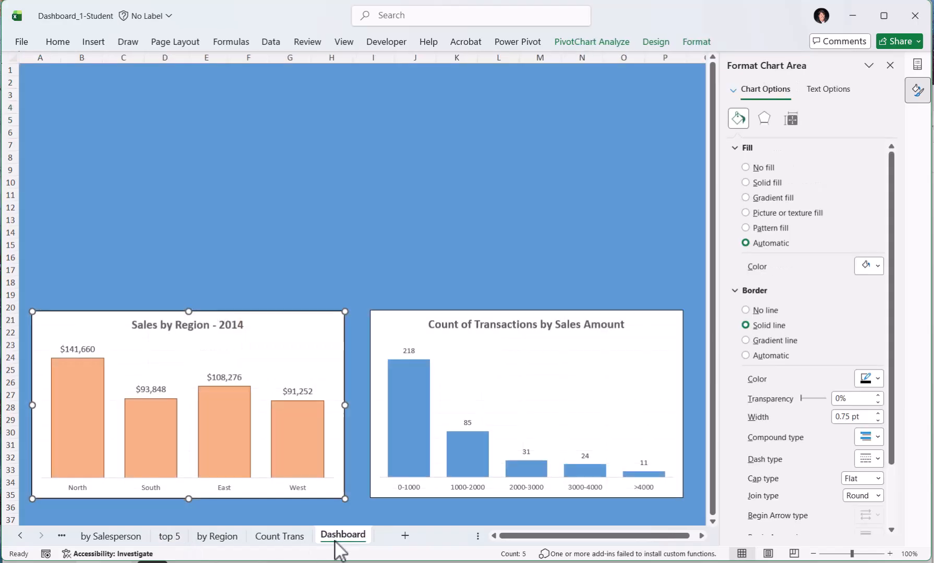
click(83, 183)
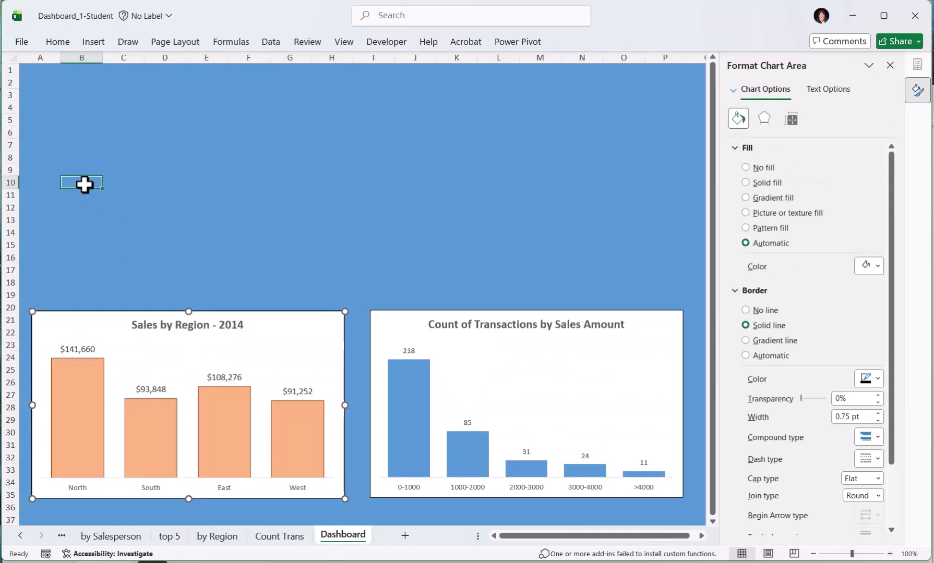
click(76, 320)
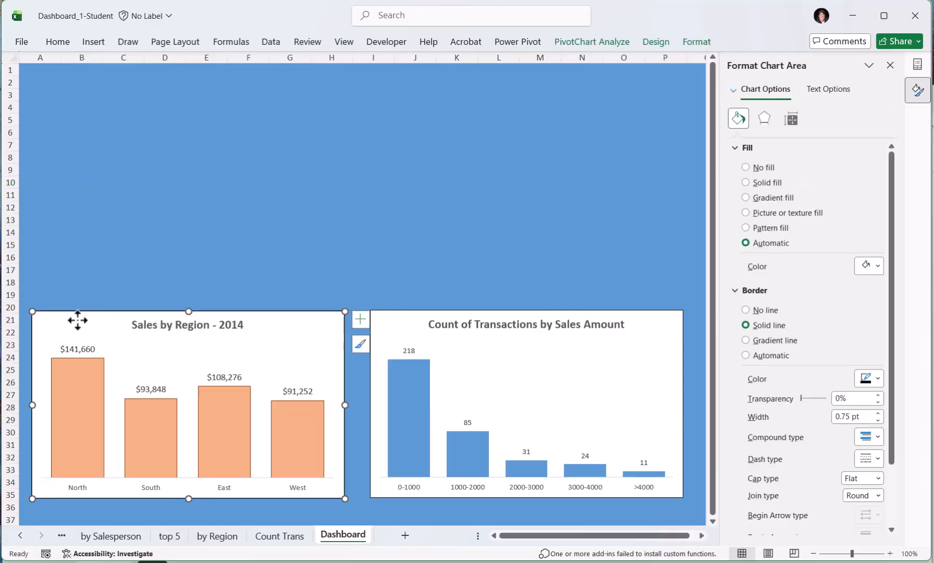
click(78, 208)
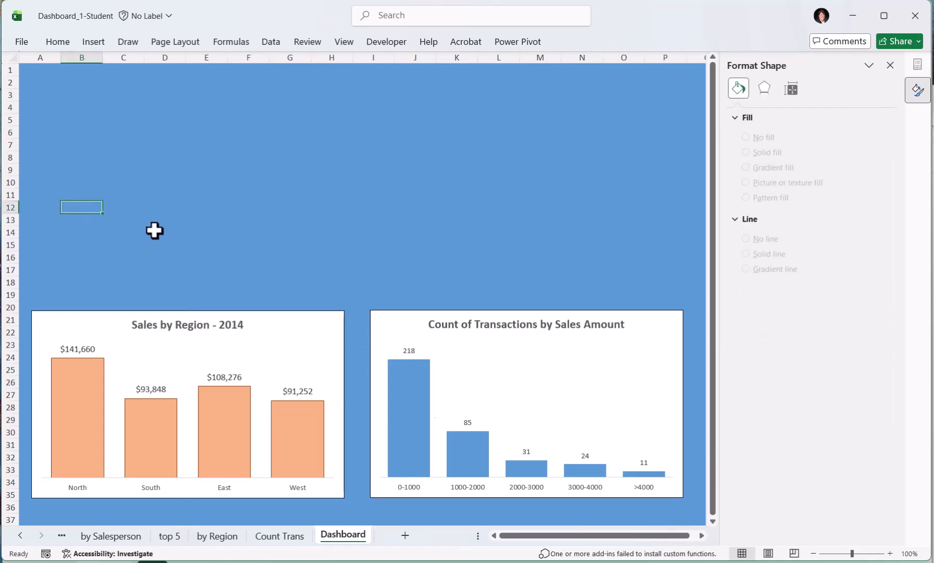
key(ctrl+v)
mouse_move(102, 224)
mouse_down()
mouse_move(82, 180)
mouse_move(117, 172)
mouse_move(95, 217)
mouse_up()
Copy the Sales by Salesperson - 2014 chart onto the Dashboard sheet and place it beside the Top 5 Customers chart from row 11
click(99, 537)
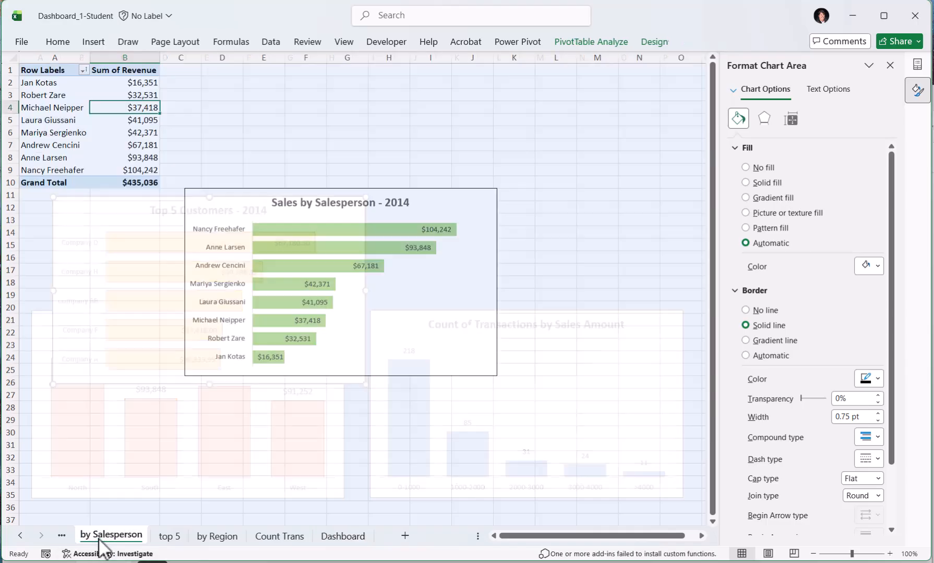
click(205, 208)
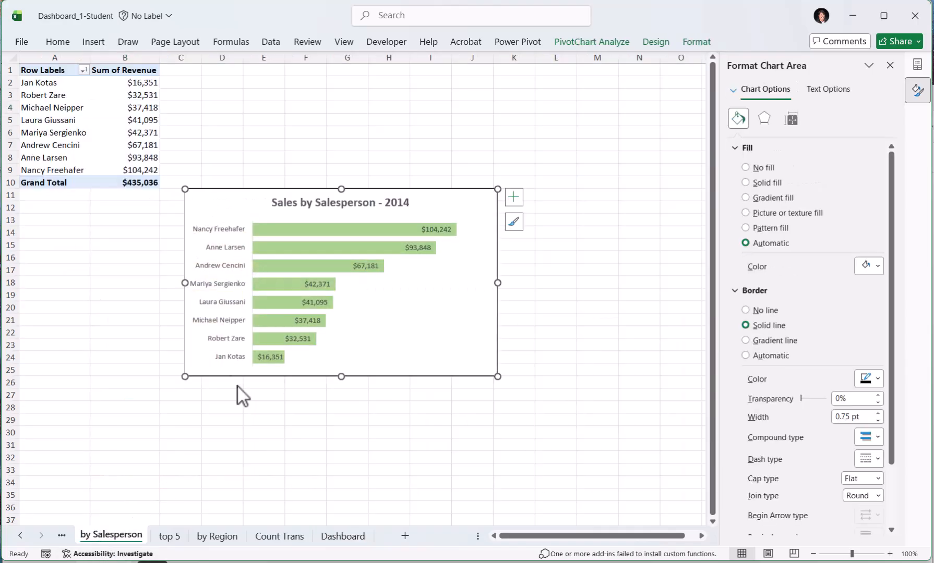
click(343, 536)
click(459, 197)
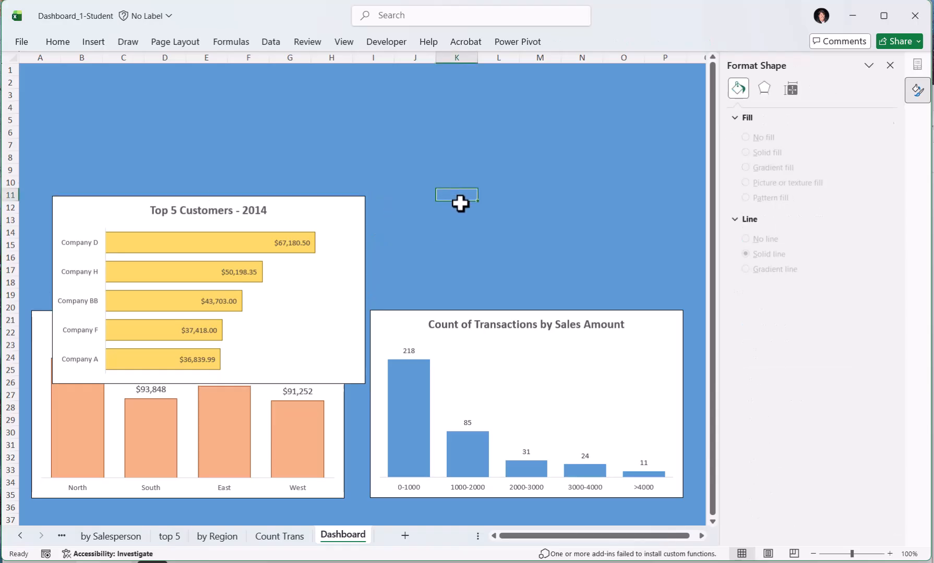
key(ctrl+v)
drag(475, 205, 429, 205)
Copy the 2014 Sales Trend chart from the SalesTrend sheet onto the Dashboard sheet, with its upper edge in row 2 near column A
click(20, 535)
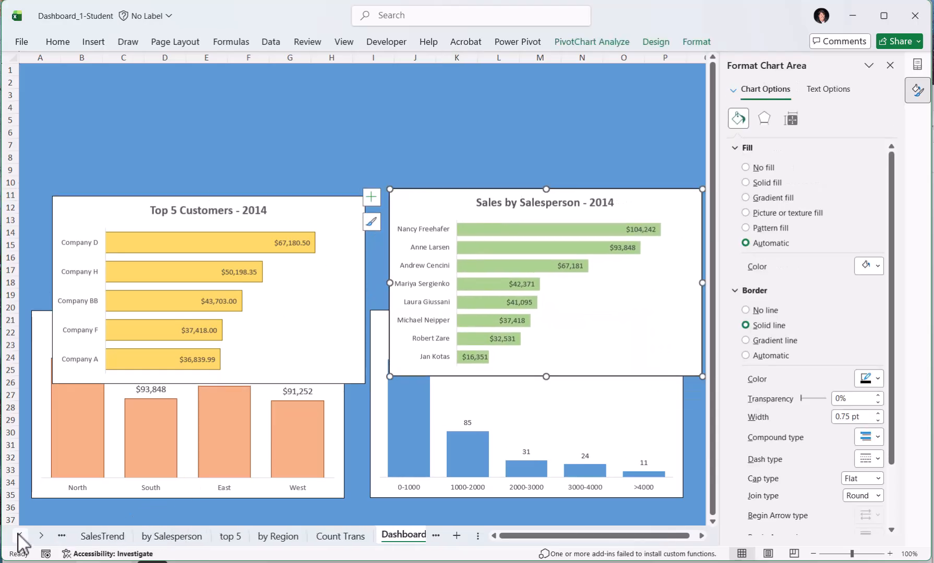
click(101, 535)
click(260, 120)
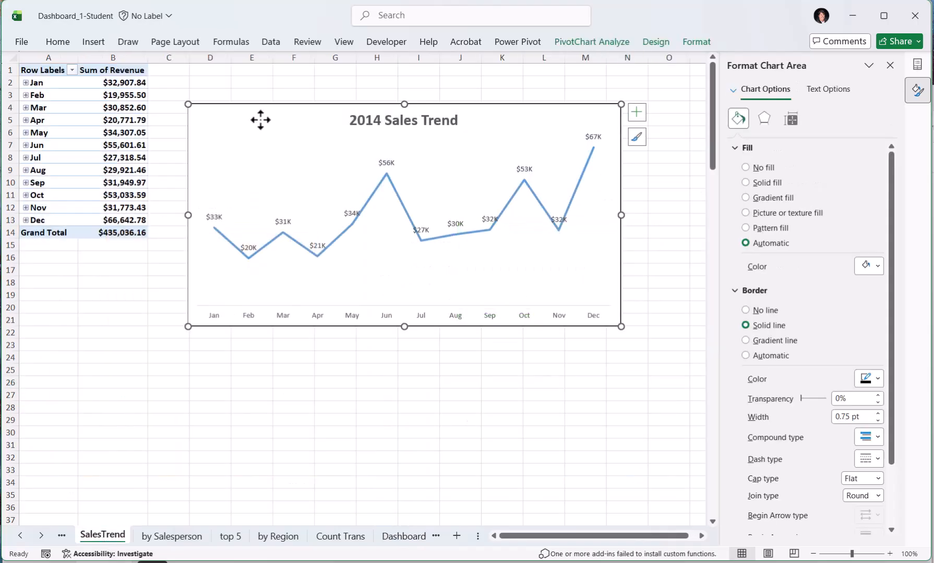
click(414, 537)
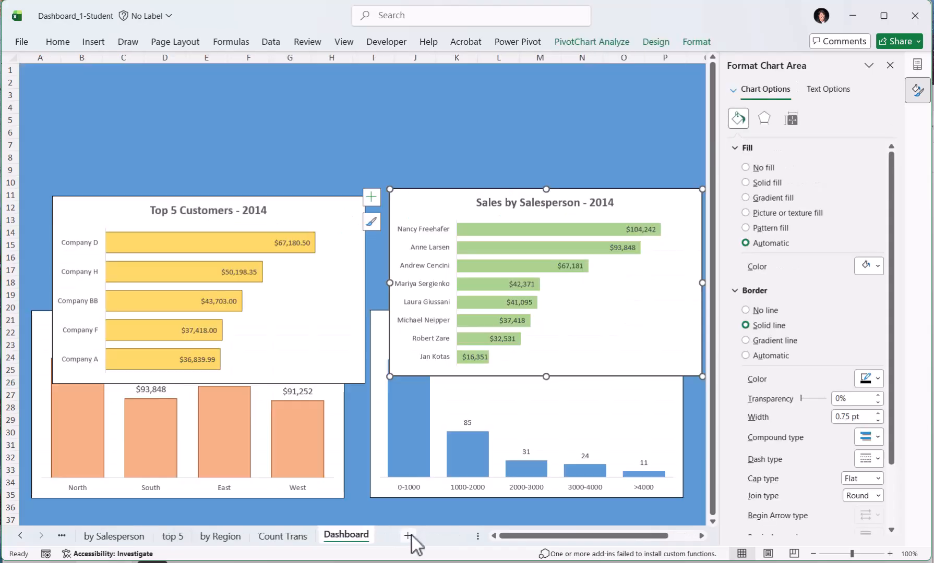
click(55, 81)
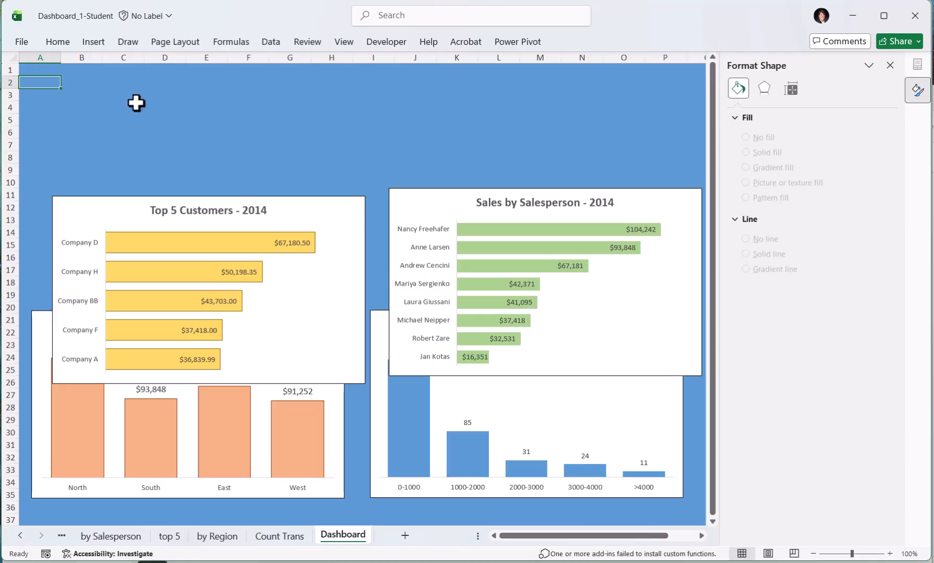
key(ctrl+v)
mouse_move(127, 103)
mouse_down()
mouse_move(150, 97)
mouse_move(141, 99)
mouse_up()
Resize the 2014 Sales Trend chart to span about A2:O10, and move the Sales by Salesperson chart below it toward the Top 5 Customers chart
drag(250, 295, 268, 189)
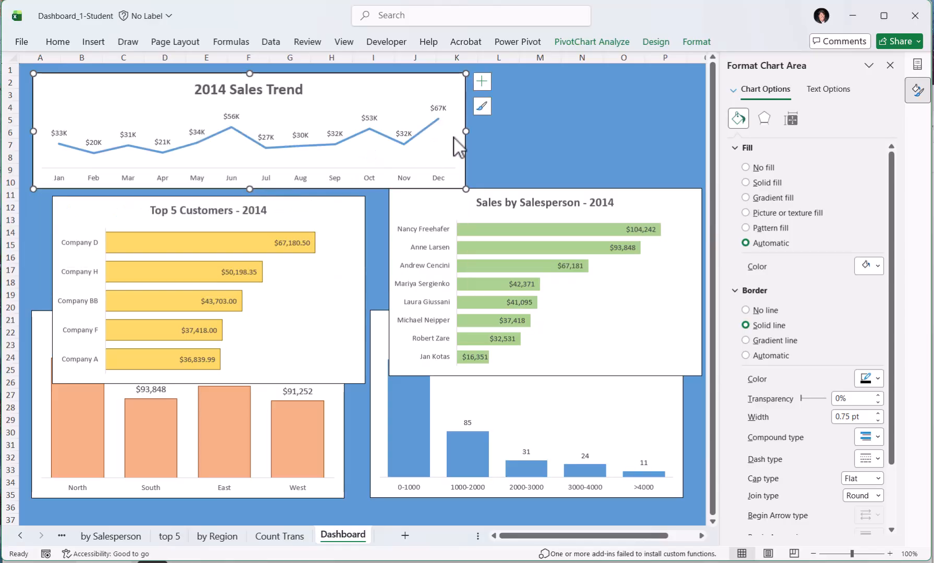
drag(466, 132, 644, 129)
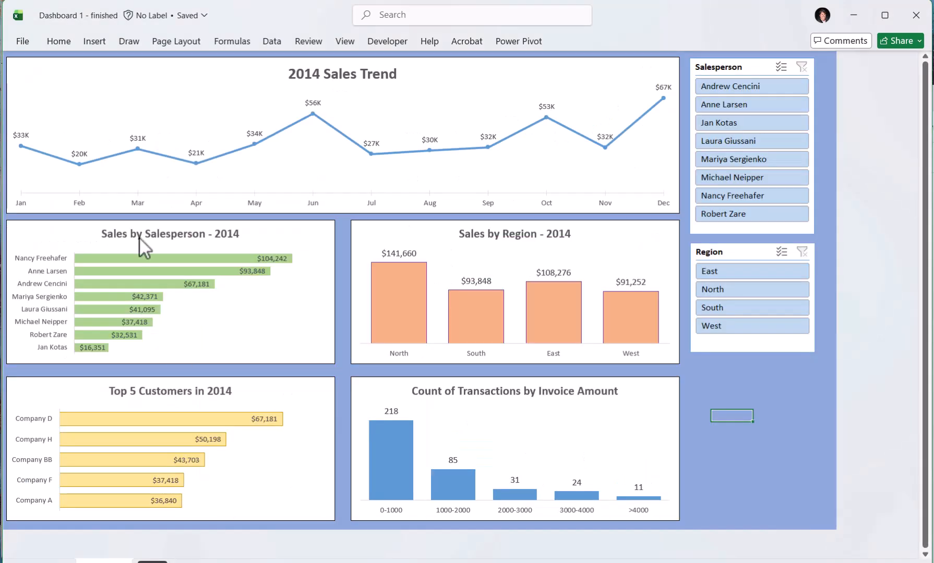
click(419, 149)
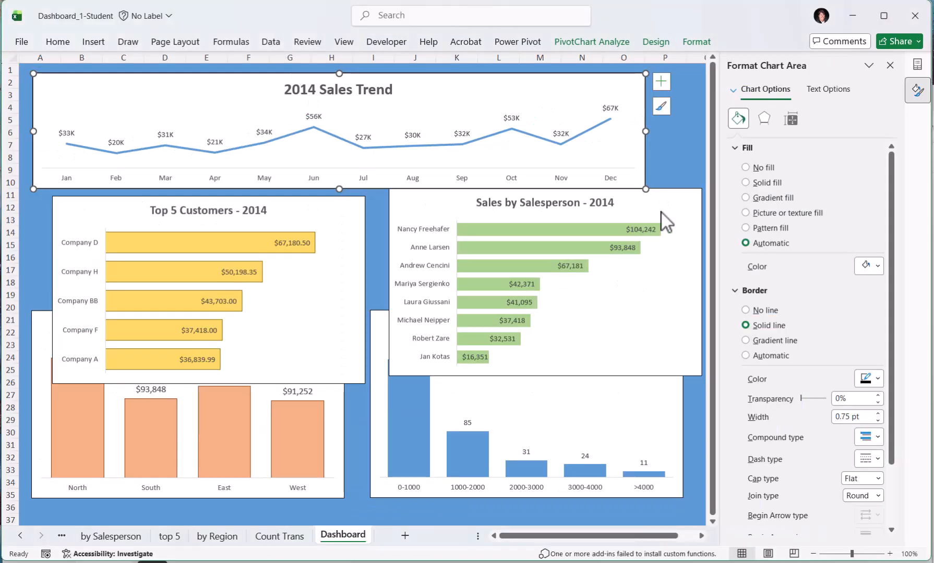
drag(663, 217, 509, 254)
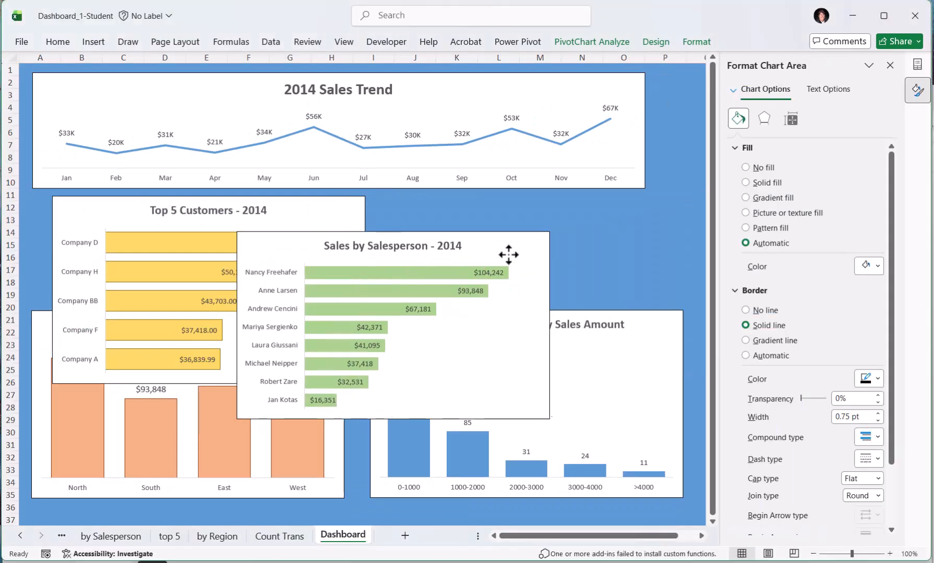
Insert Salesperson and Region slicers for the 2014 Sales Trend chart
click(542, 94)
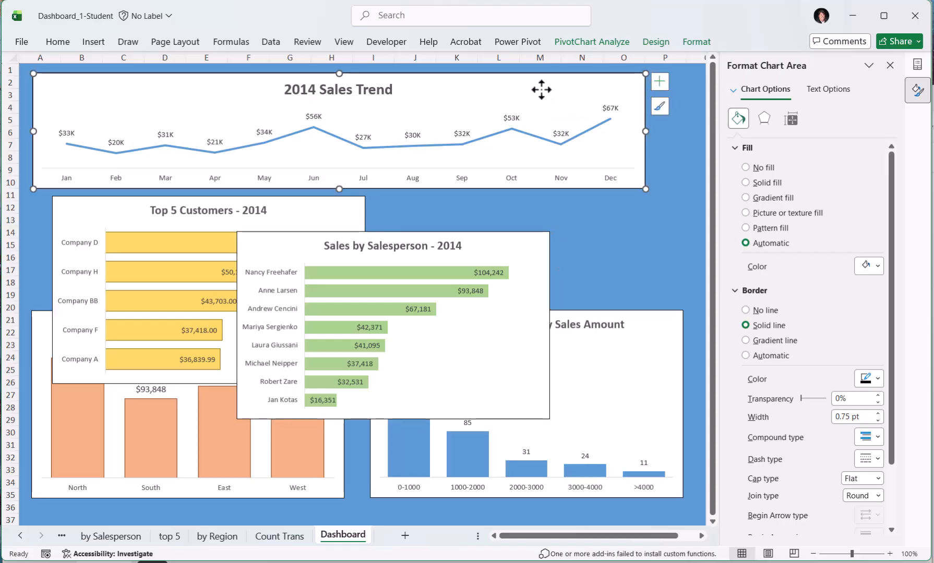
click(597, 43)
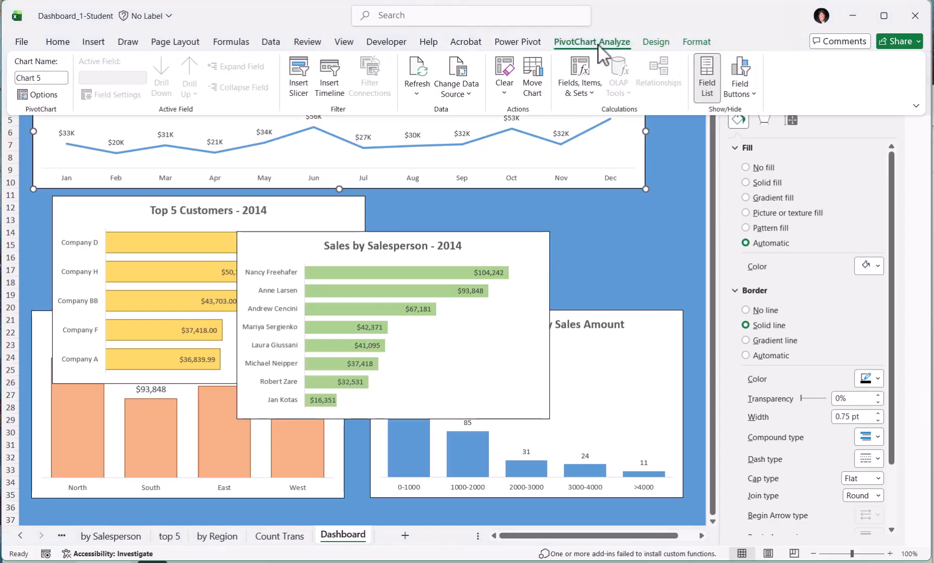
click(303, 90)
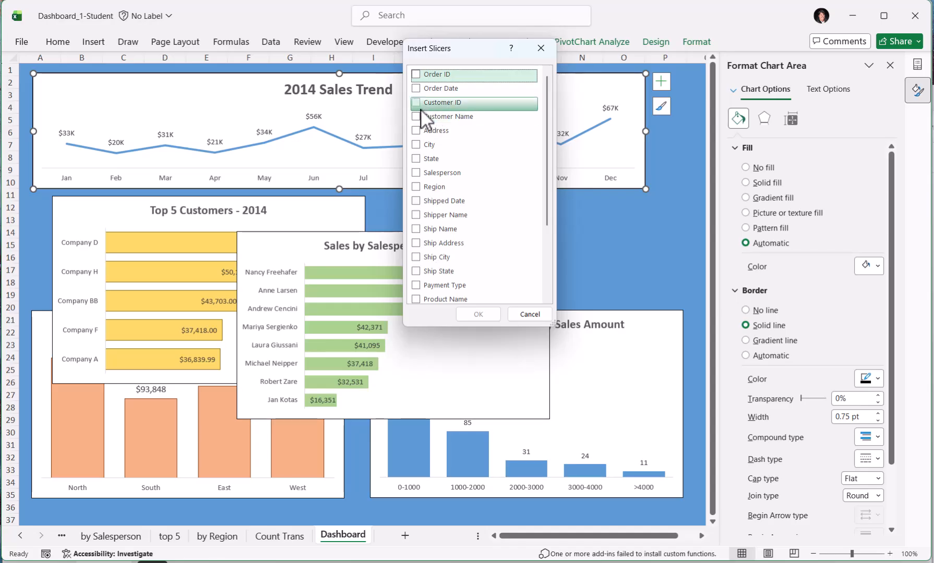
click(416, 172)
click(416, 186)
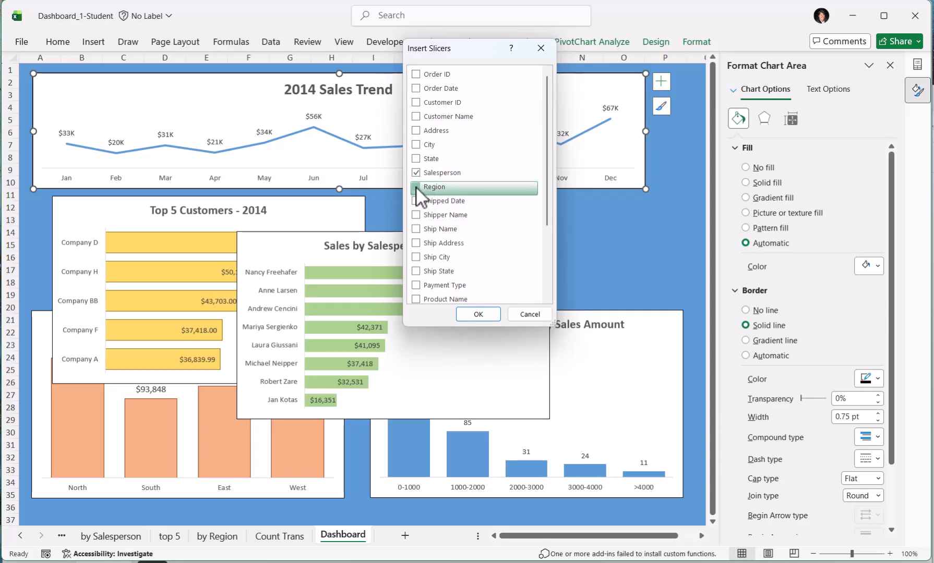
click(477, 314)
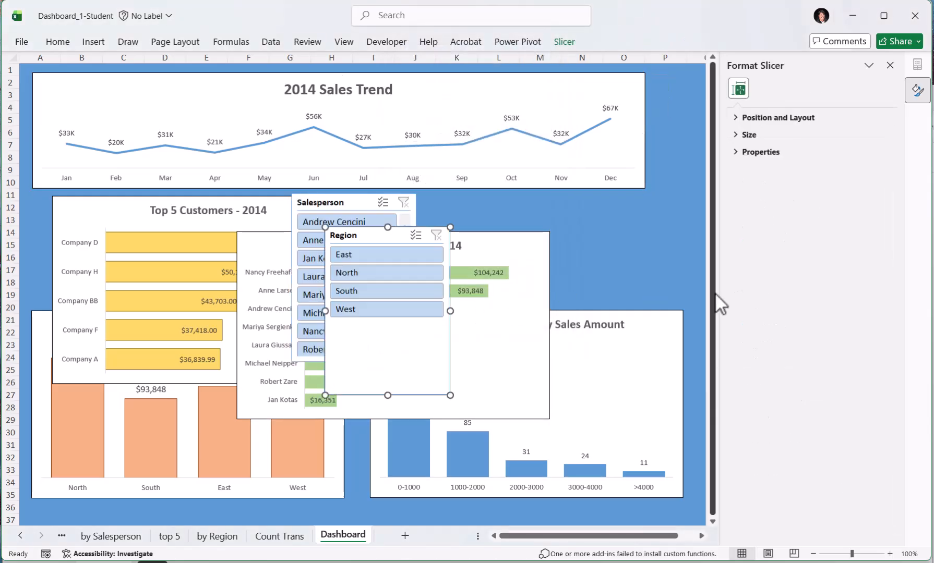
Close the slicer formatting options, stack the Salesperson and Region slicers around columns Q to T, and shorten Region to fit its four items
click(889, 65)
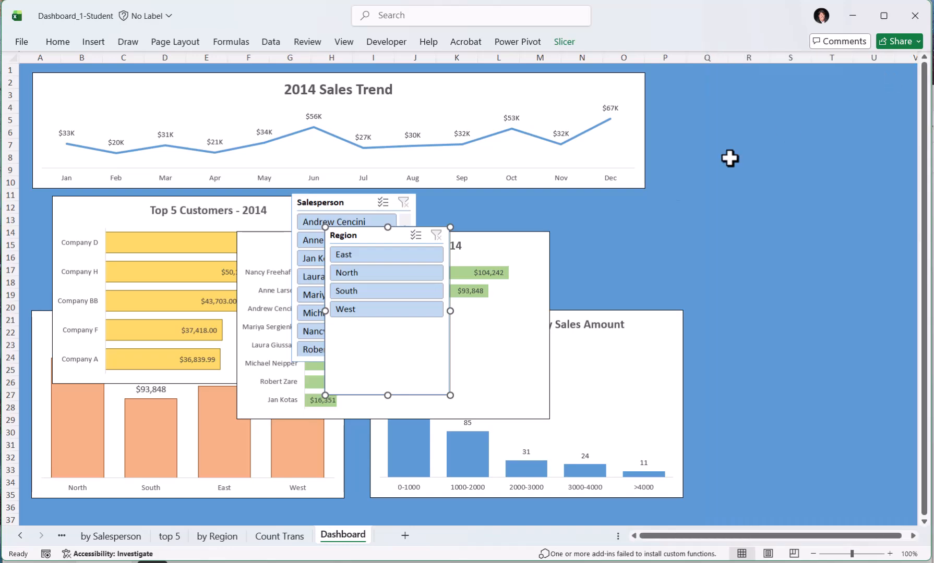
drag(354, 202, 760, 85)
drag(381, 234, 765, 258)
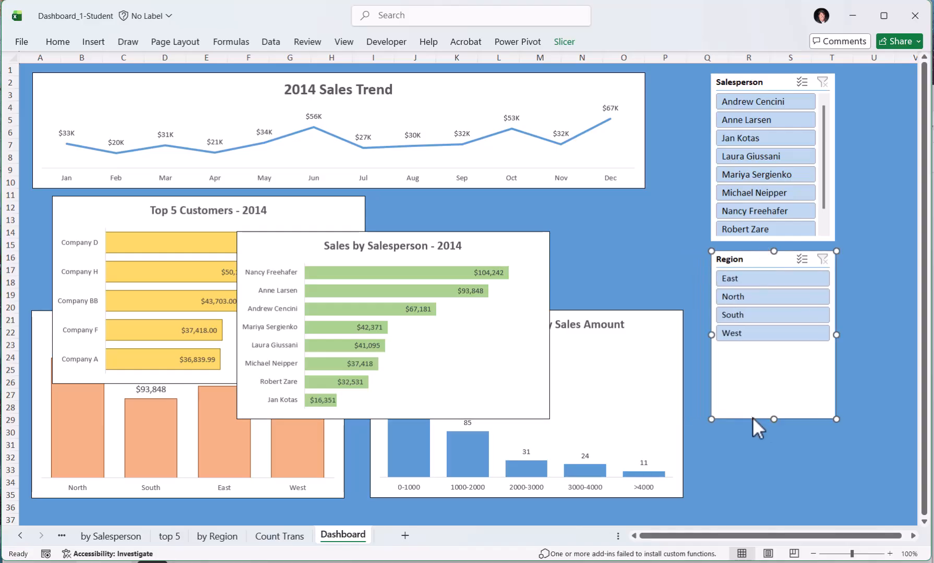
drag(773, 418, 772, 353)
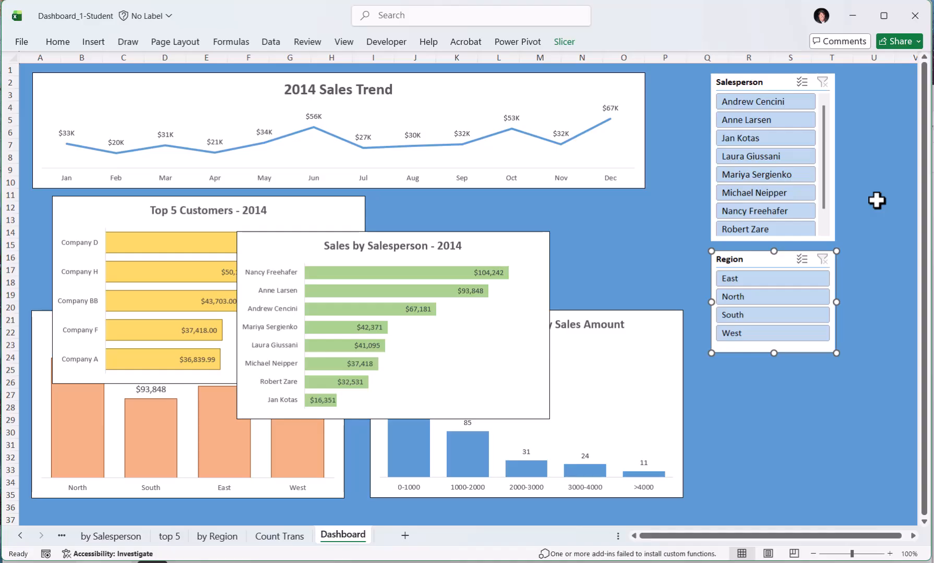
Widen the 2014 Sales Trend chart into column Q, and shift the Salesperson and Region slicers slightly toward it
click(619, 131)
drag(646, 131, 677, 131)
click(916, 65)
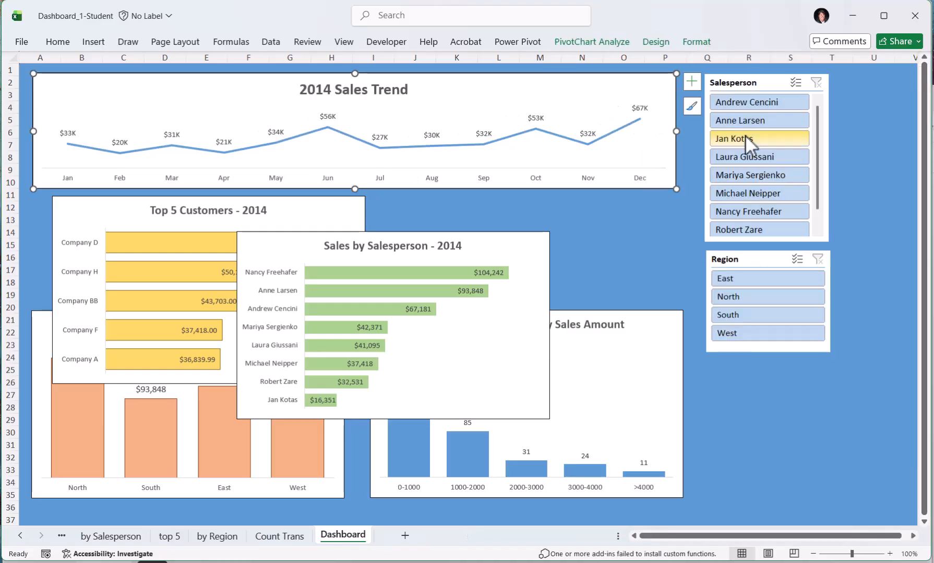
click(653, 150)
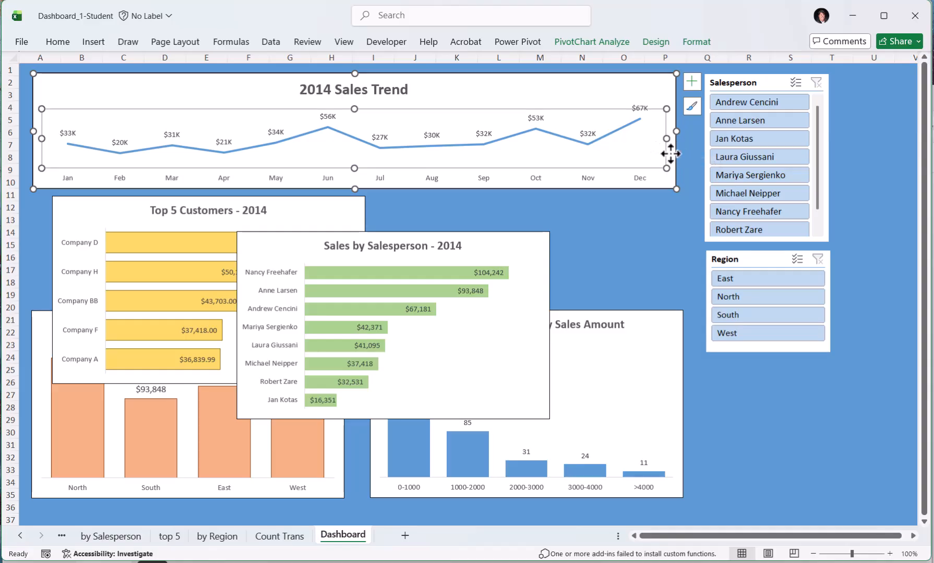
drag(677, 131, 696, 132)
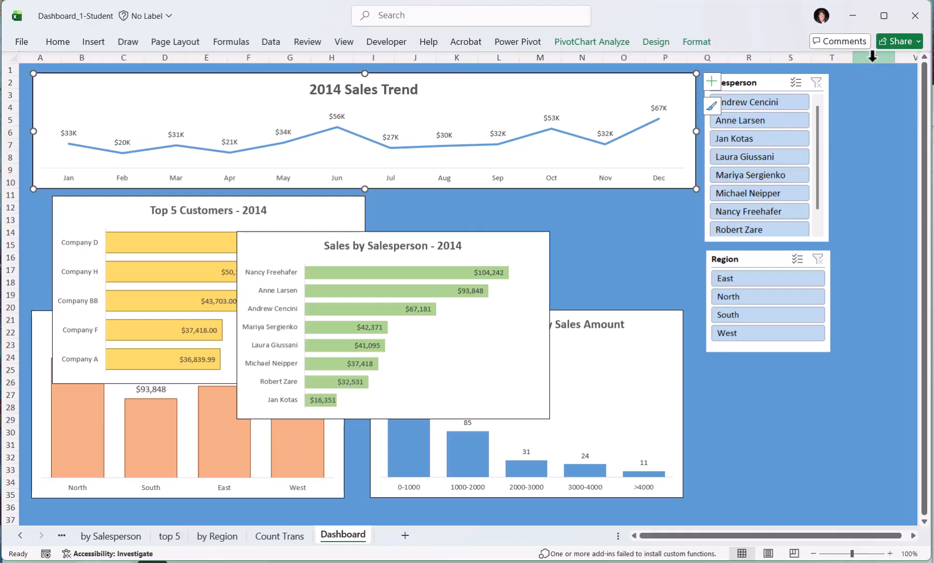
Move the Sales by Salesperson chart beside the Top 5 Customers chart, beneath the 2014 Sales Trend chart
click(696, 42)
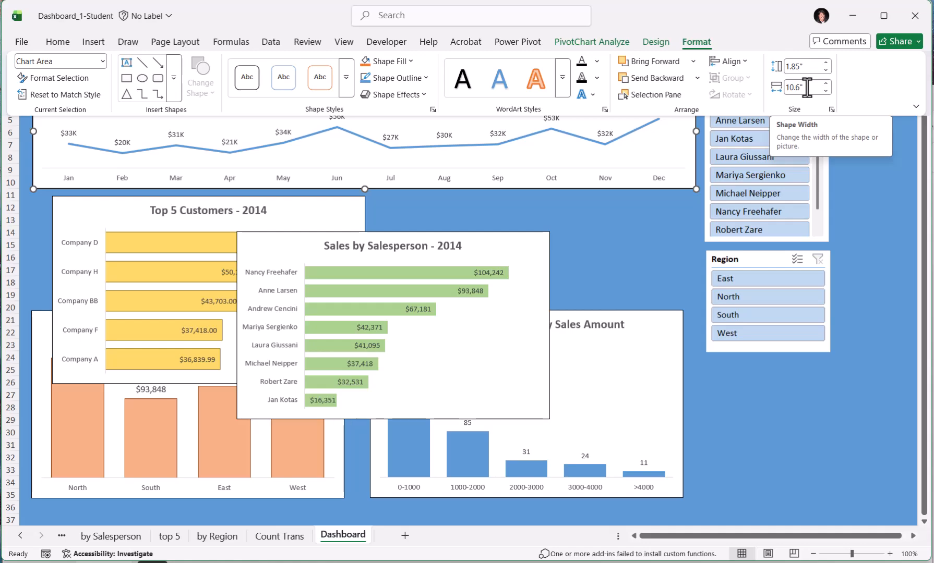
click(514, 259)
drag(502, 254, 639, 219)
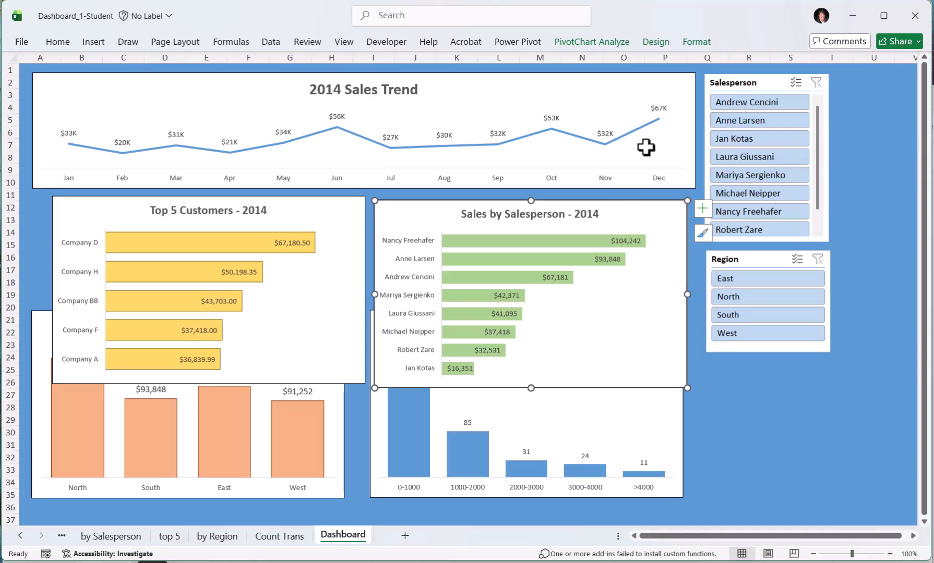
Set the Sales by Salesperson chart's height to 2.5 inches
click(696, 43)
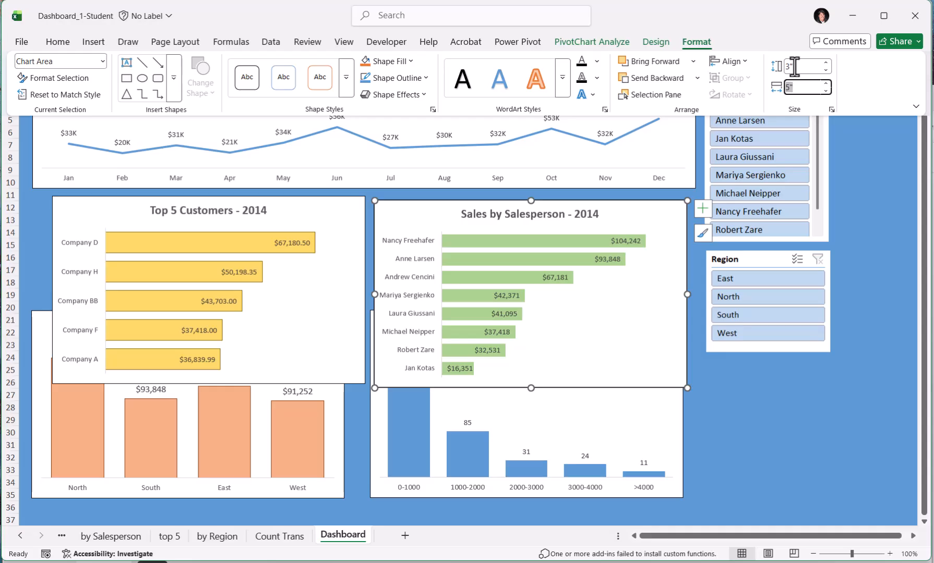
click(797, 68)
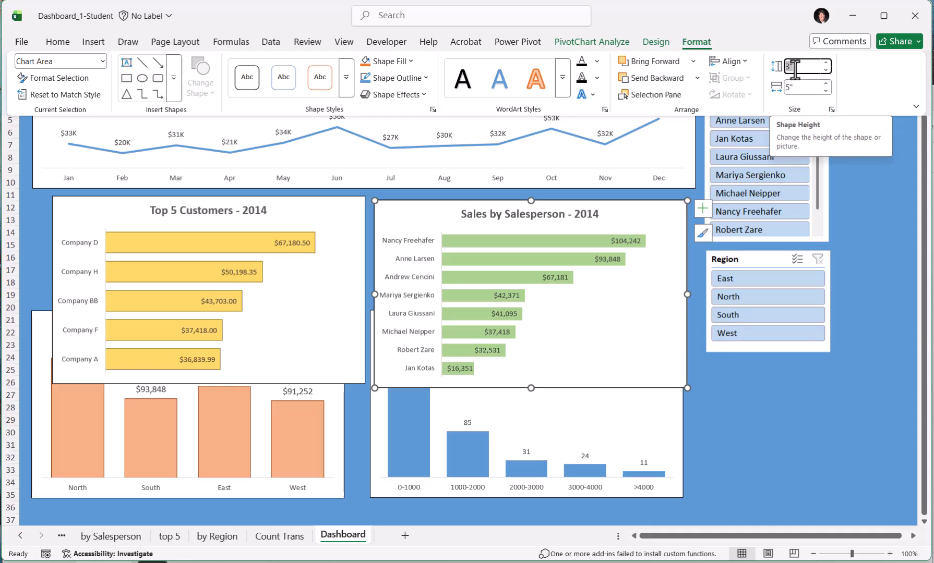
text(2.5)
key(Return)
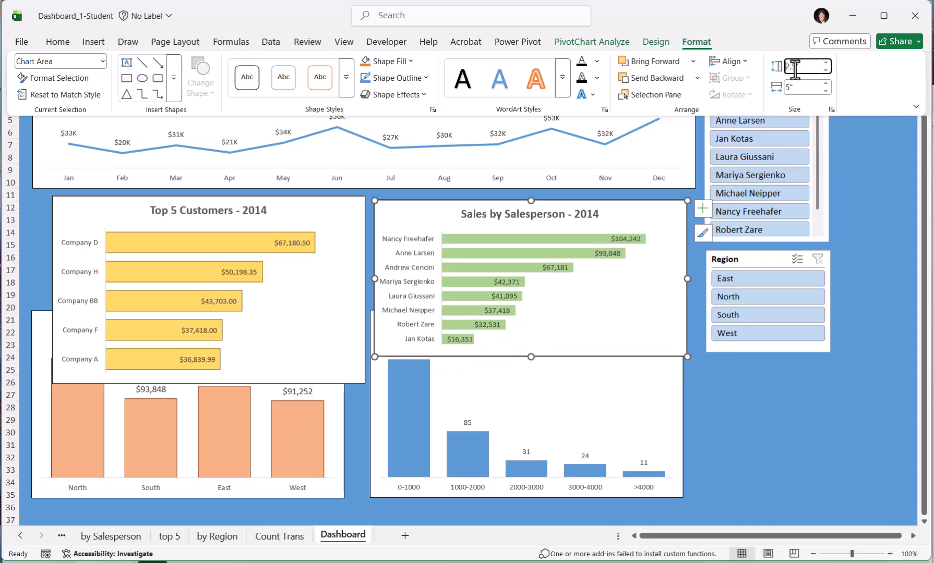
click(636, 208)
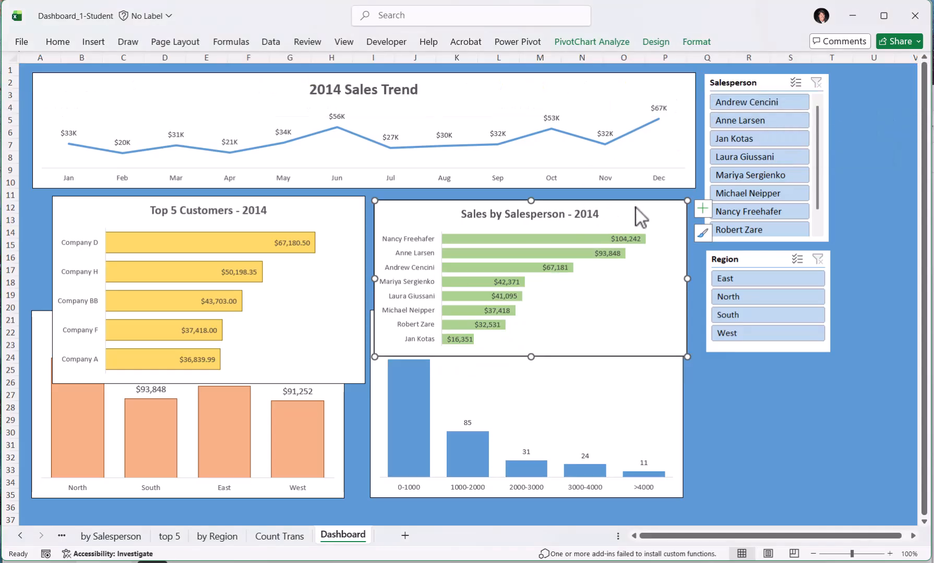
Move the Count of Transactions by Sales Amount chart down so it sits below the Sales by Salesperson chart
click(650, 404)
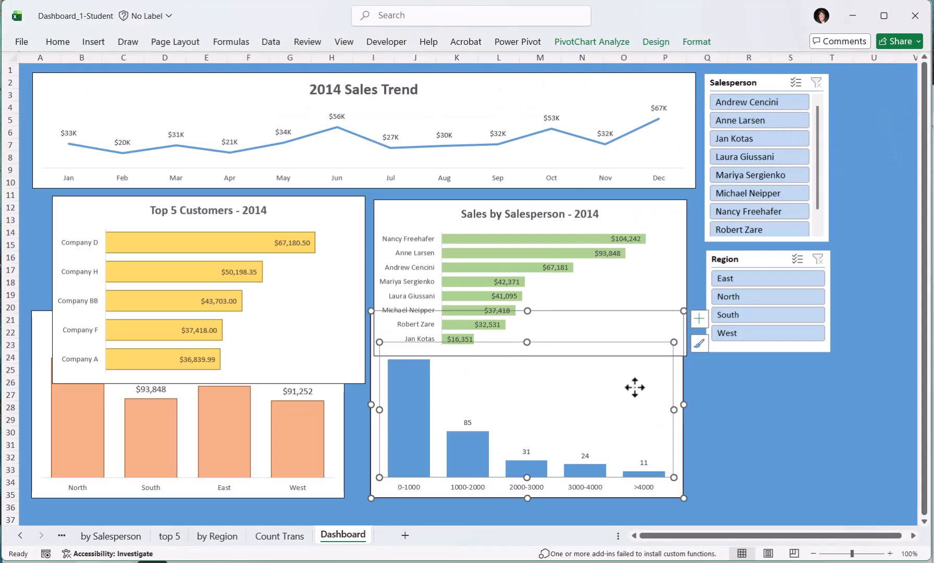
click(604, 326)
click(639, 391)
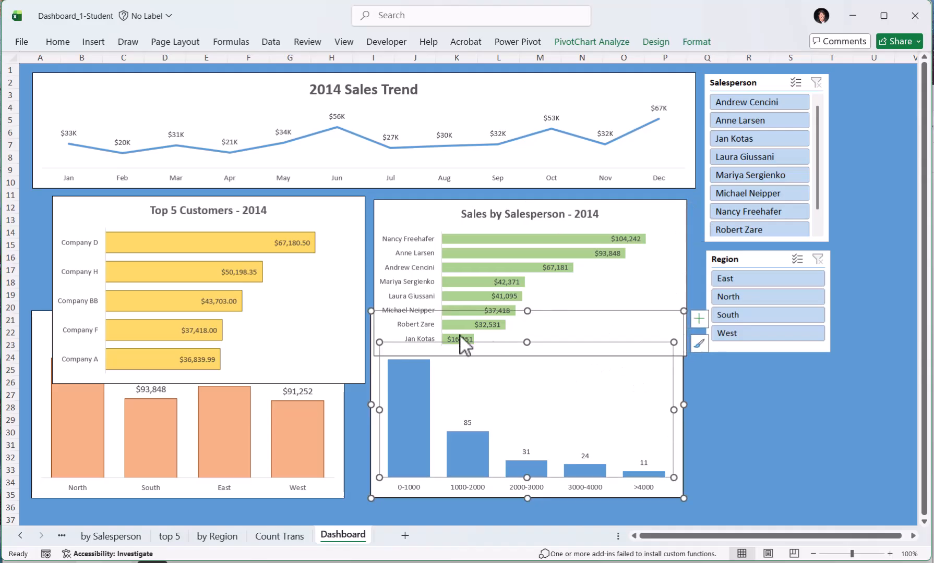
click(575, 323)
click(671, 406)
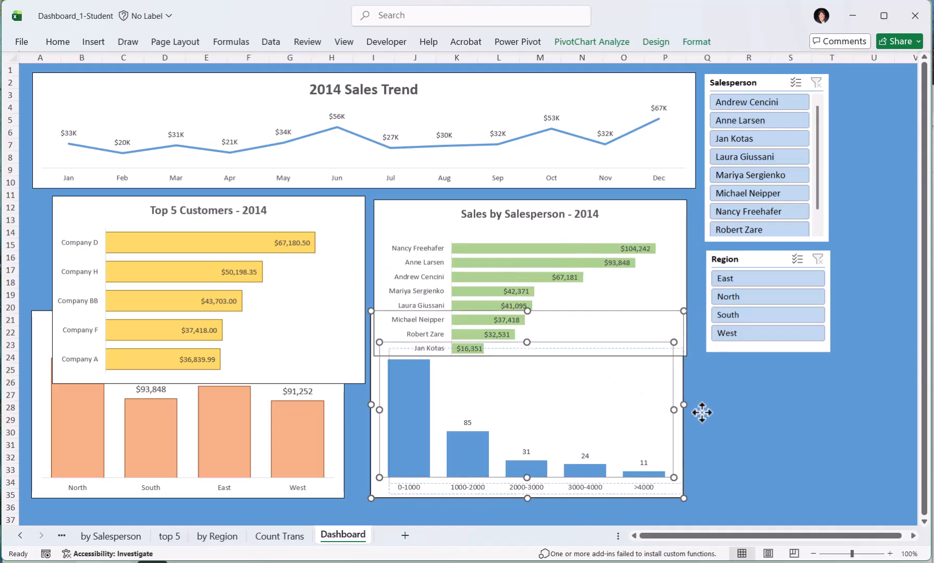
drag(673, 433, 663, 429)
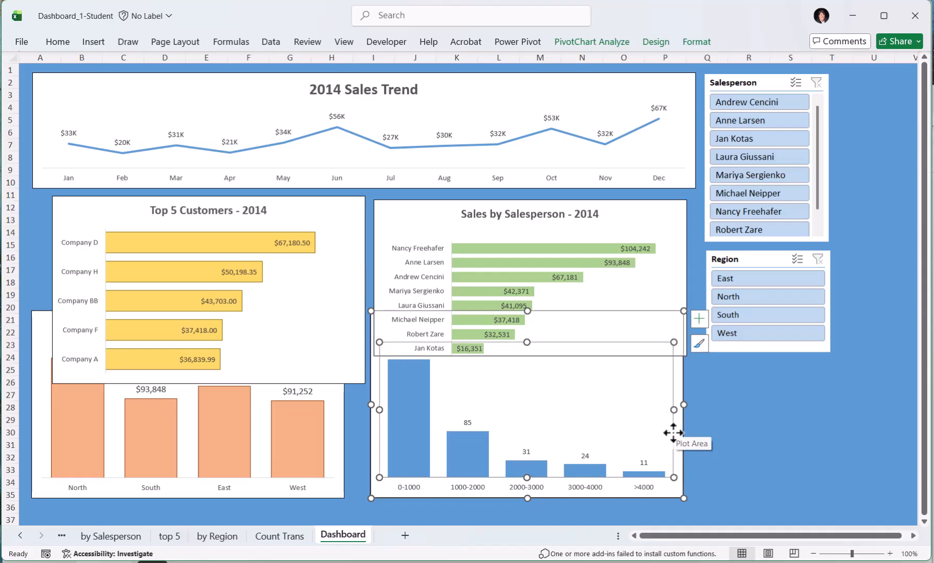
click(371, 446)
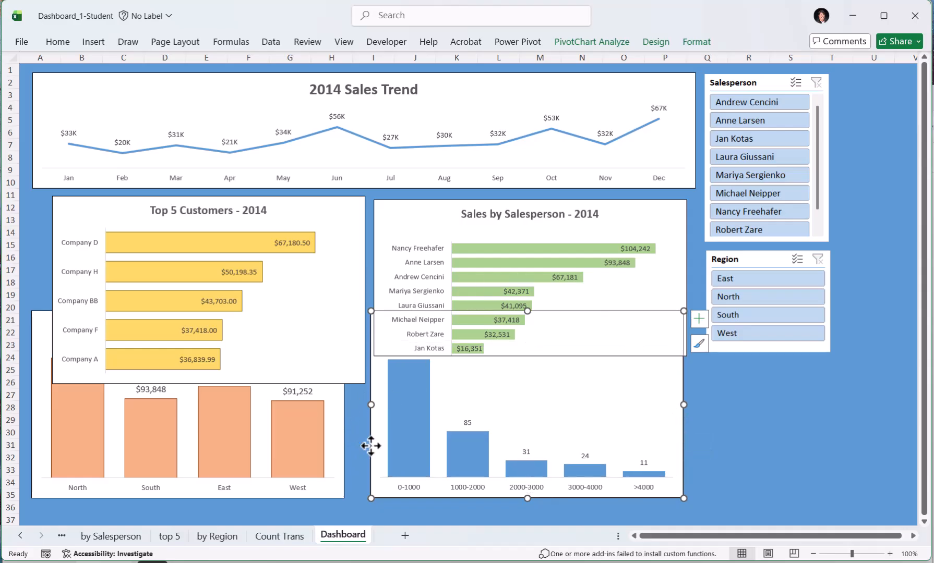
mouse_move(377, 484)
mouse_down()
mouse_move(395, 498)
mouse_move(398, 523)
mouse_move(381, 484)
mouse_up()
scroll(581, 225, up, 2)
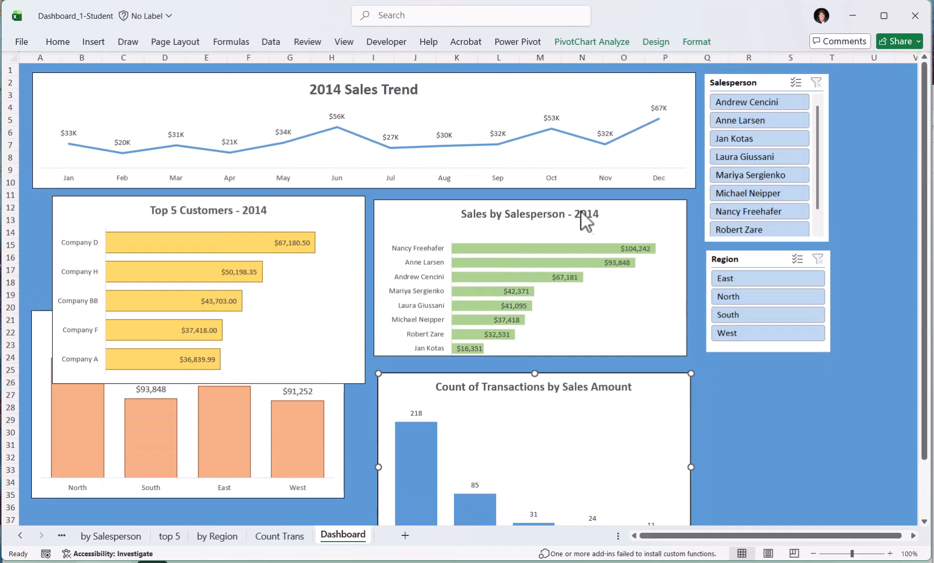
Set the Count of Transactions by Sales Amount chart's height to 2.5 inches
click(705, 43)
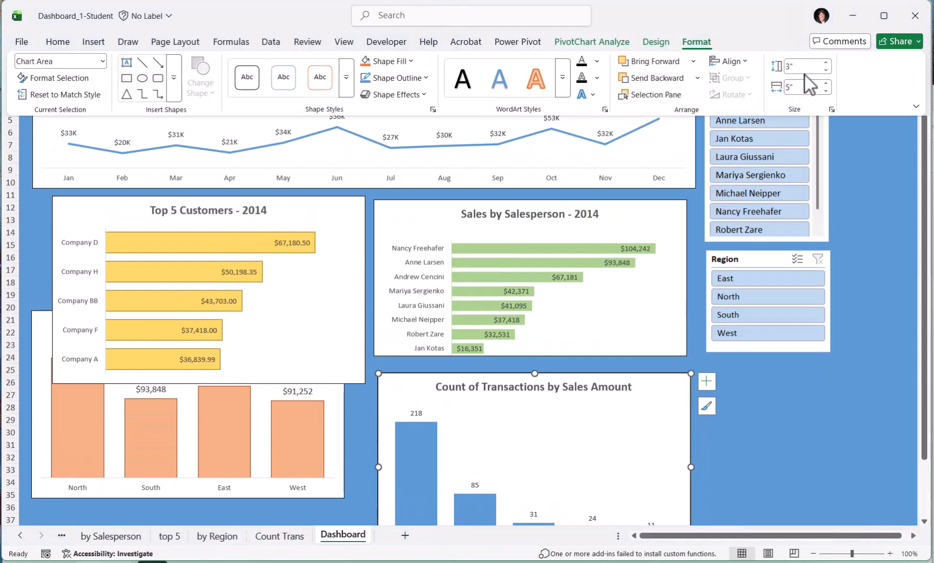
click(787, 67)
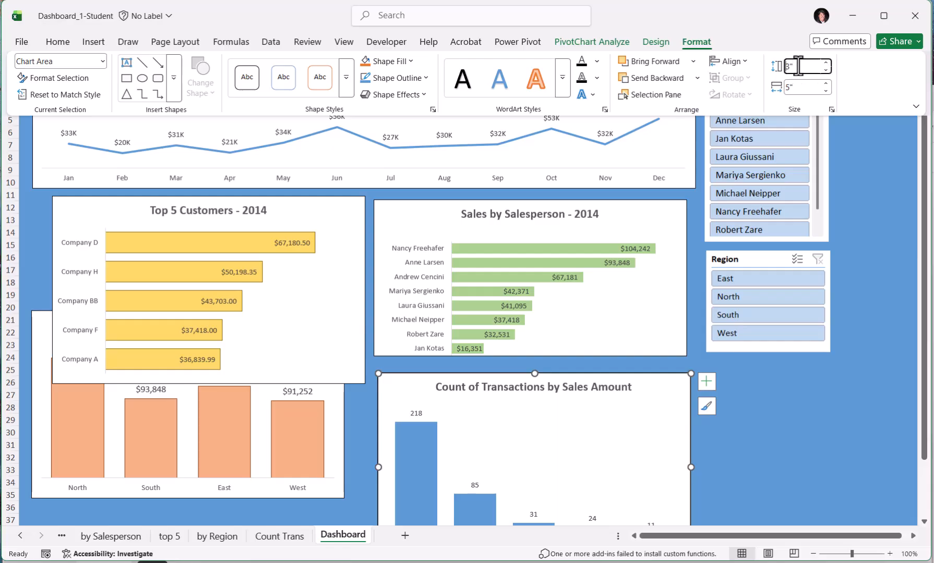
text(2.5)
key(Return)
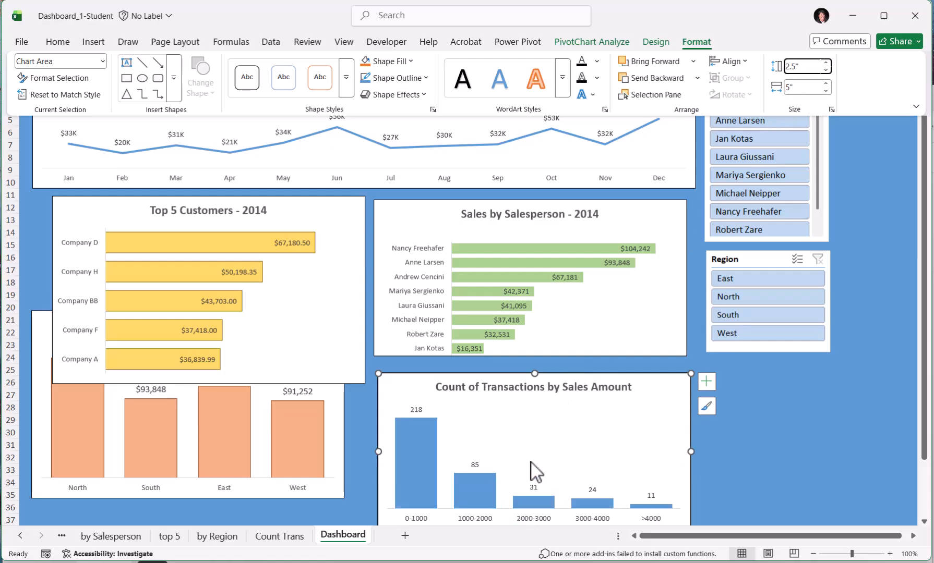
Shift the Count of Transactions chart slightly up and the Sales by Salesperson chart up toward the trend chart
click(653, 391)
drag(653, 388, 646, 375)
drag(659, 233, 666, 226)
Set the height of both the Top 5 Customers and Sales by Region charts to 2.5 inches
click(320, 219)
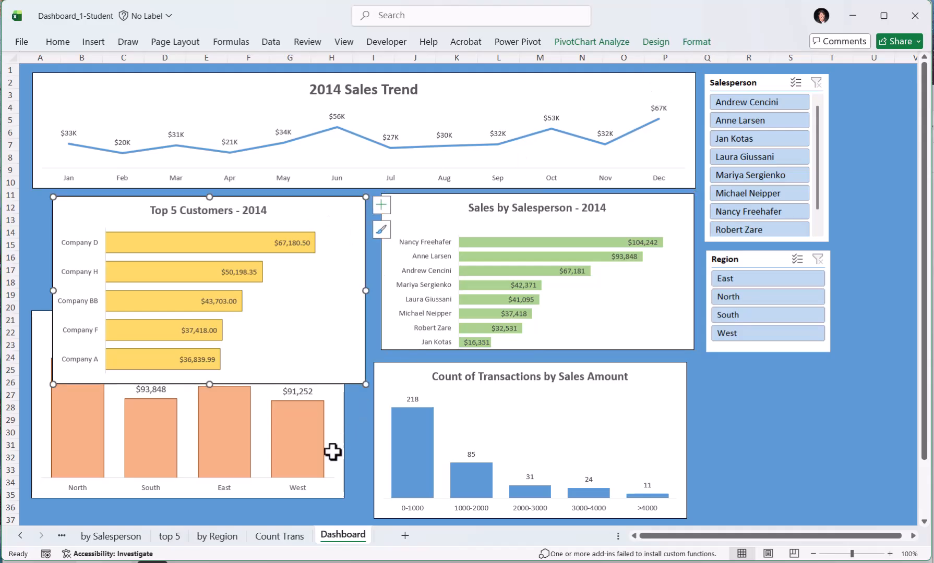
ctrl+click(340, 437)
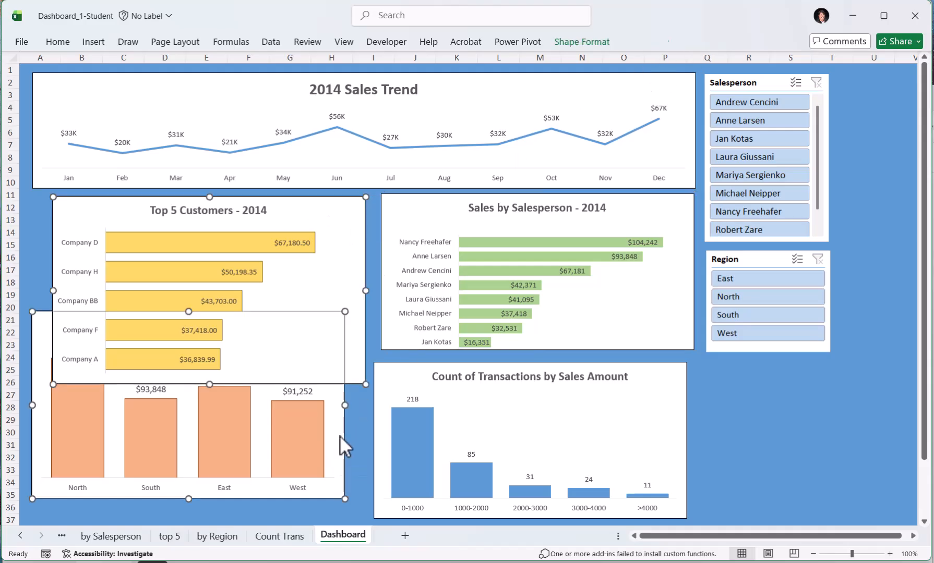
click(580, 44)
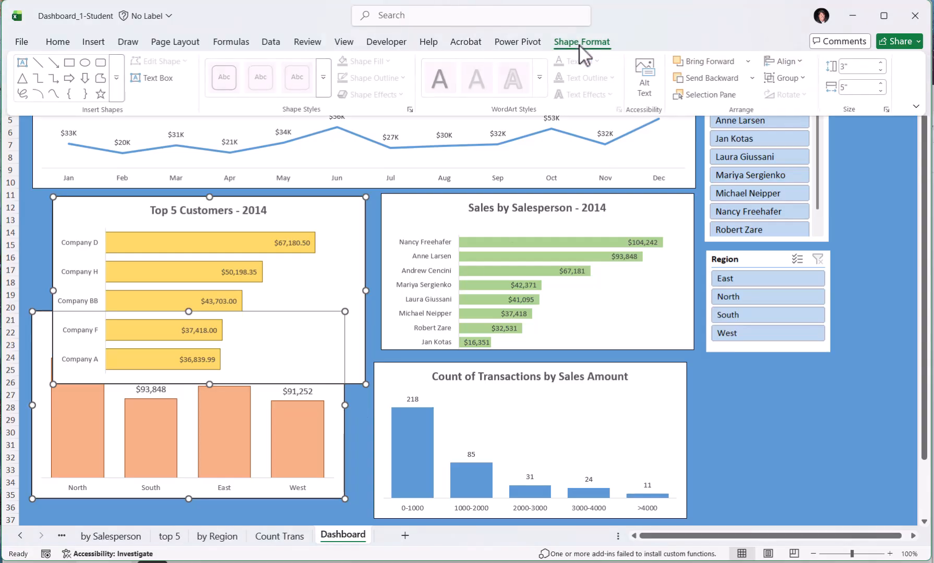
click(844, 66)
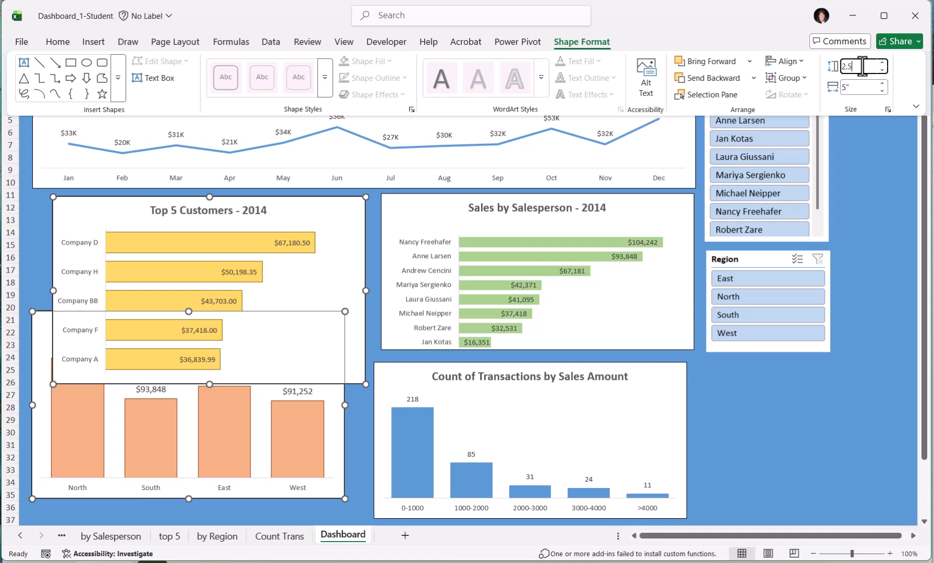
key(Return)
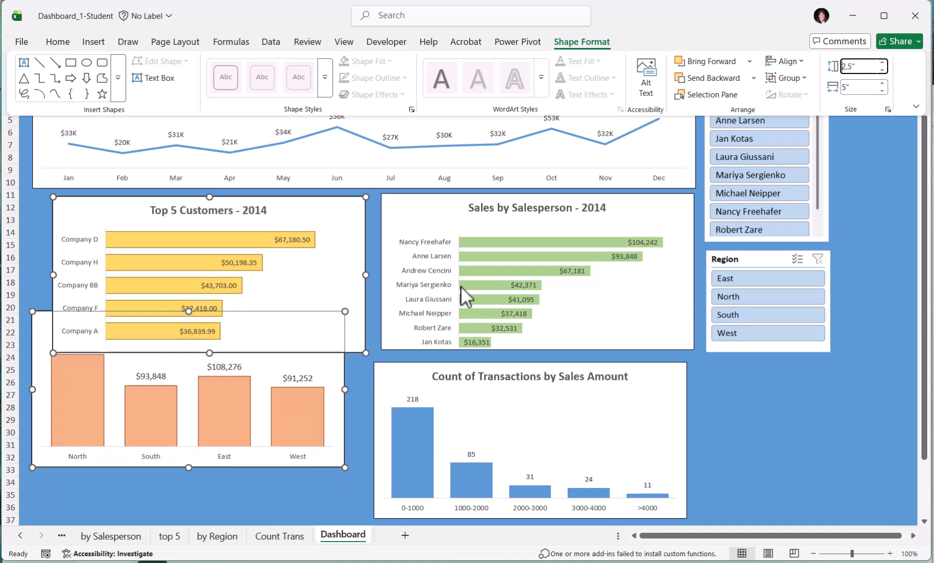
click(329, 458)
mouse_move(336, 224)
mouse_down()
mouse_move(331, 217)
mouse_move(336, 225)
mouse_up()
click(358, 485)
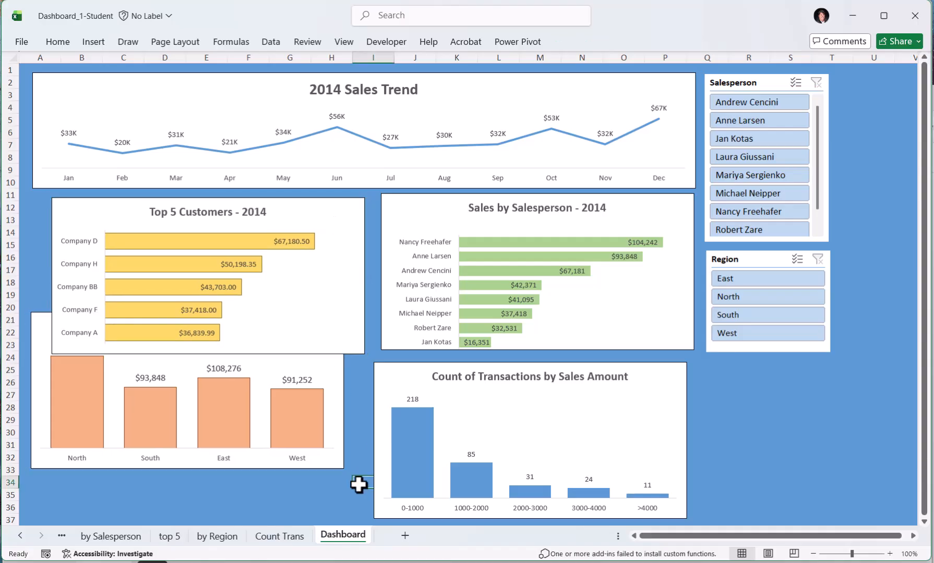
click(340, 409)
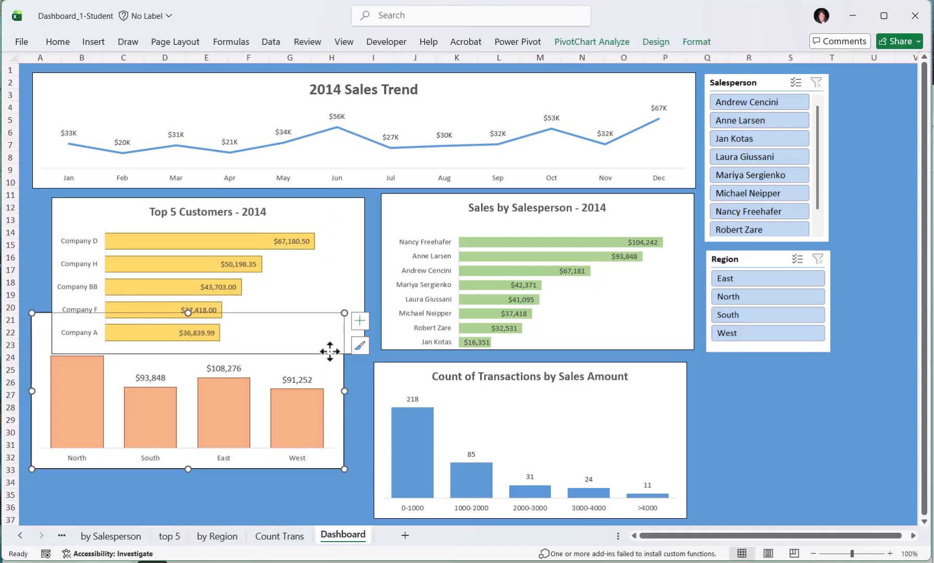
click(328, 344)
drag(328, 344, 330, 354)
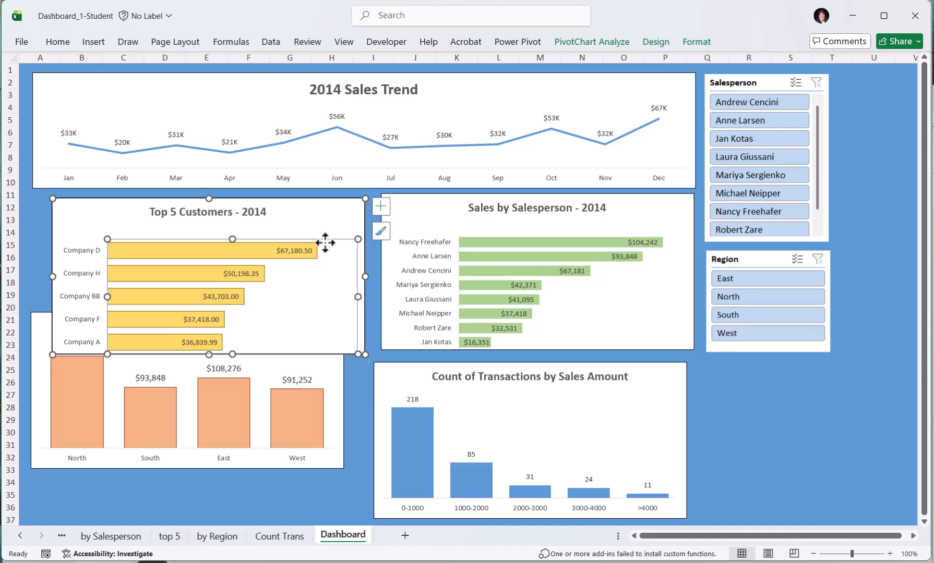
key(ctrl+z)
Move the Sales by Region chart below the Top 5 Customers chart, level with the Count of Transactions chart
click(337, 459)
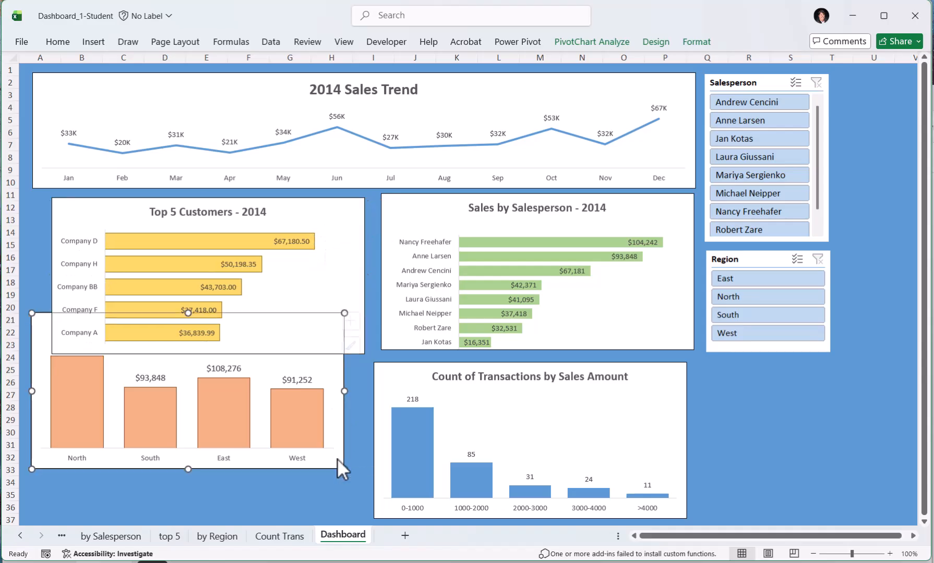
drag(337, 458, 353, 508)
click(353, 509)
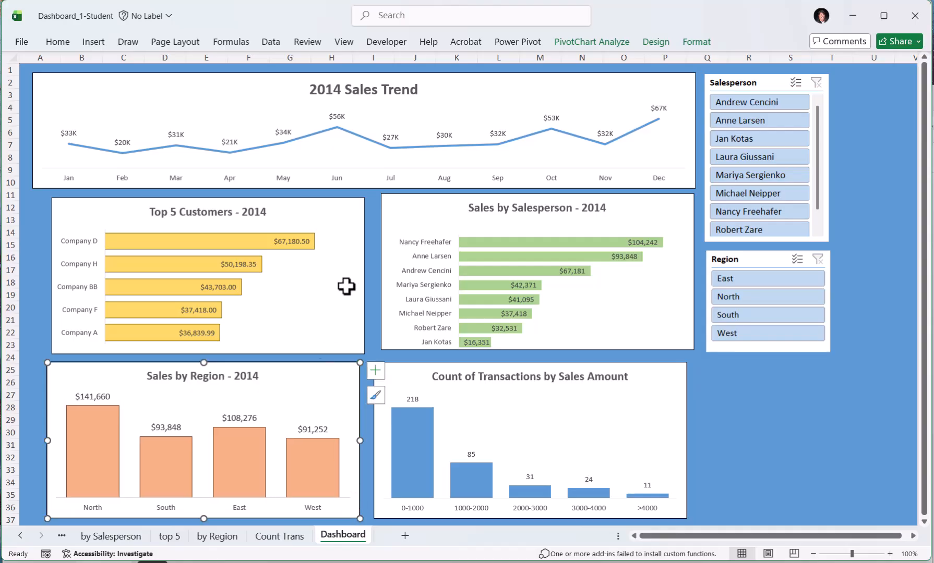
click(354, 281)
click(345, 281)
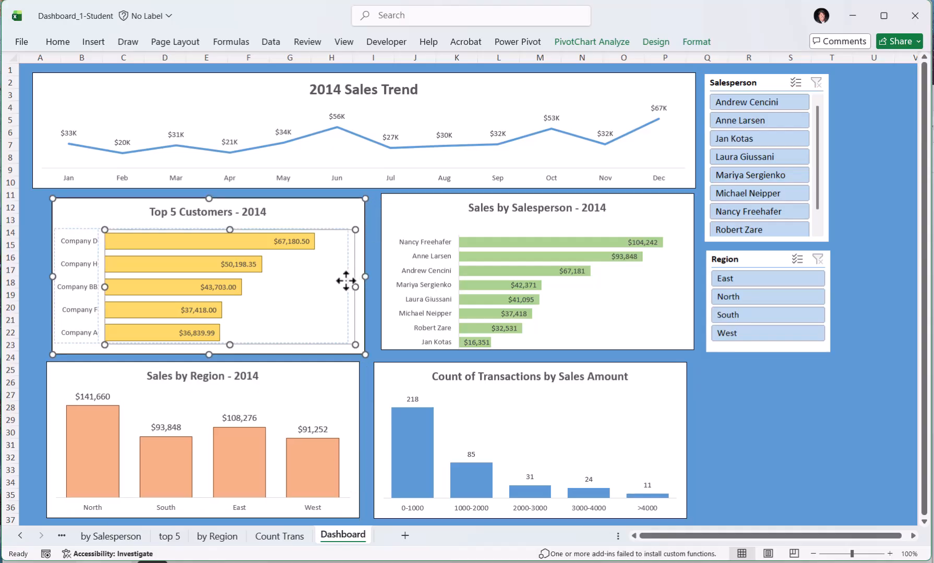
drag(346, 281, 346, 281)
key(ctrl+z)
Arrange the four smaller charts in a two-by-two grid beneath the 2014 Sales Trend chart, lined up with its outer edges
click(326, 208)
drag(326, 209, 310, 206)
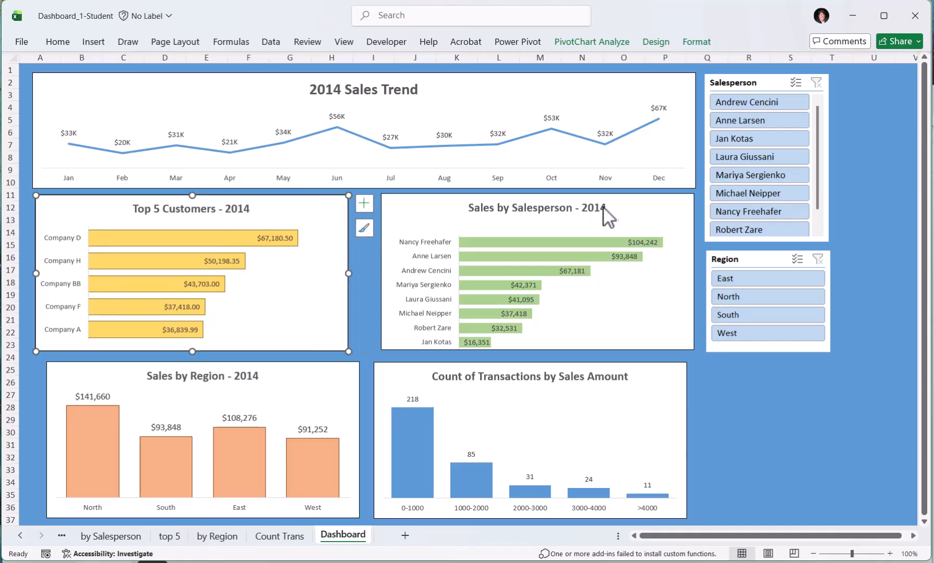
drag(657, 206, 659, 205)
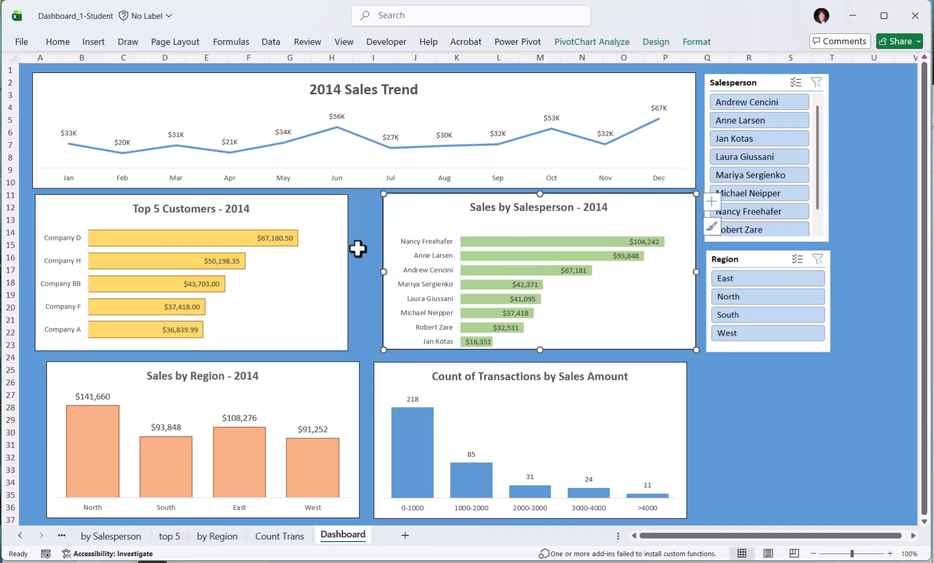
drag(280, 368, 269, 366)
drag(397, 380, 406, 373)
Set the width of the Top 5 Customers, Sales by Salesperson, Count of Transactions and Sales by Region charts to 5.2 inches
click(340, 308)
click(323, 207)
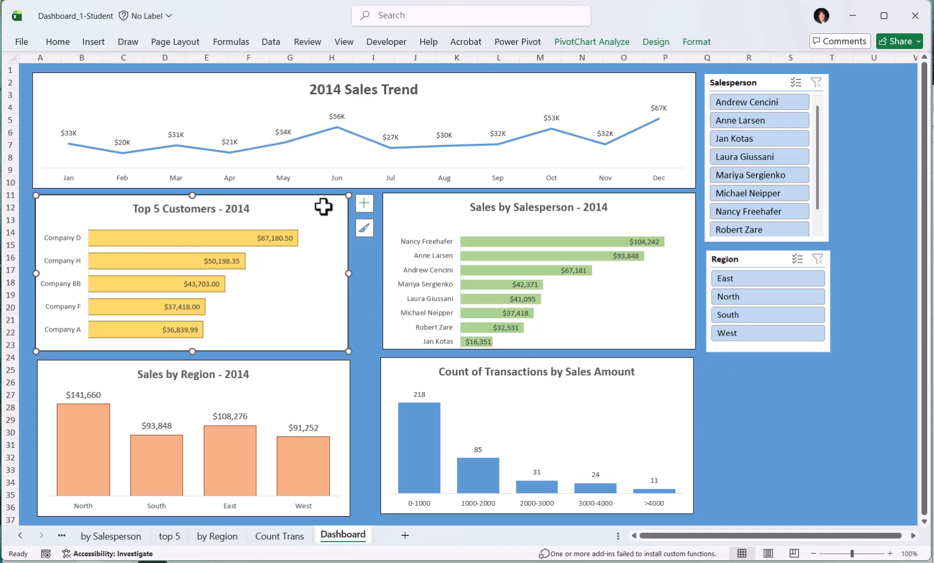
ctrl+click(695, 281)
ctrl+click(681, 417)
ctrl+click(330, 389)
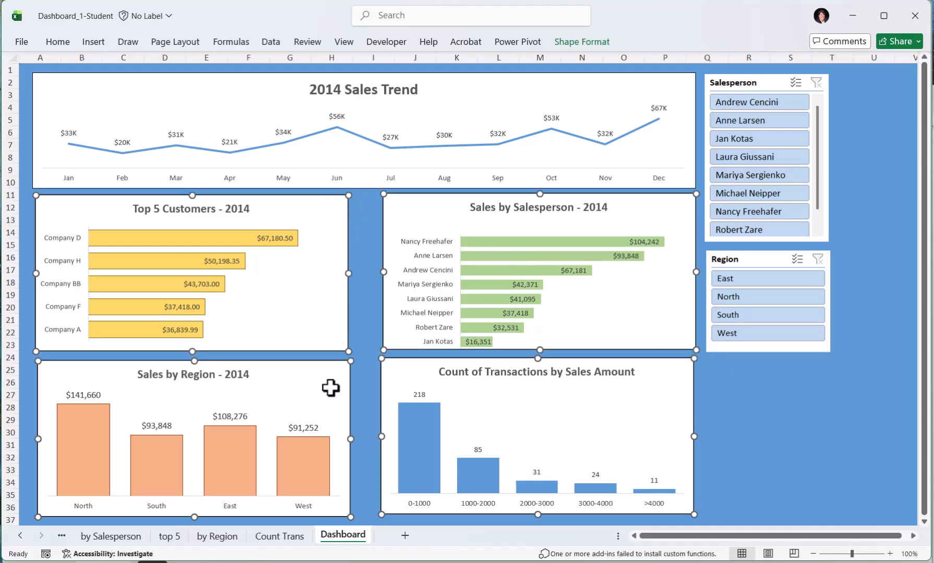
click(593, 44)
click(846, 88)
text(5)
key(Return)
text(5.1)
key(Return)
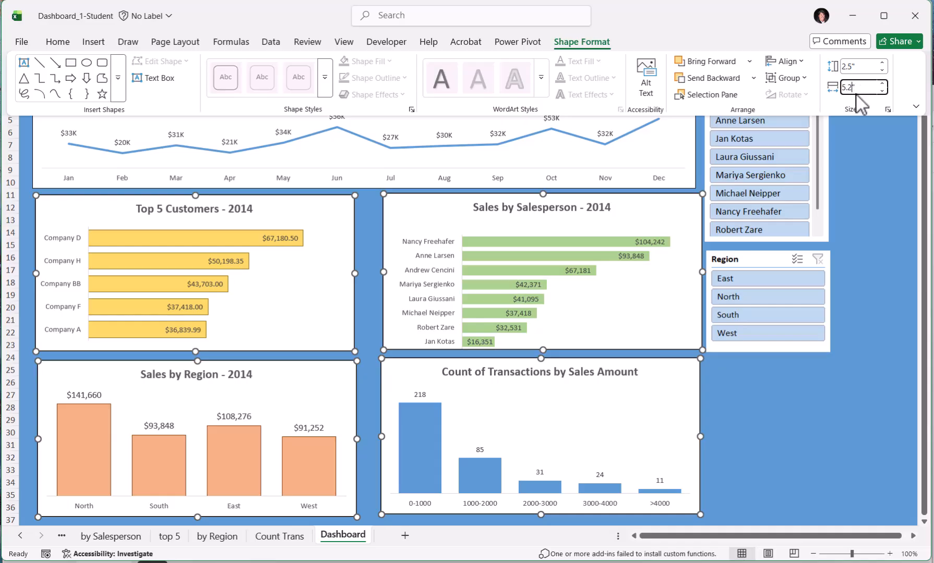
key(Return)
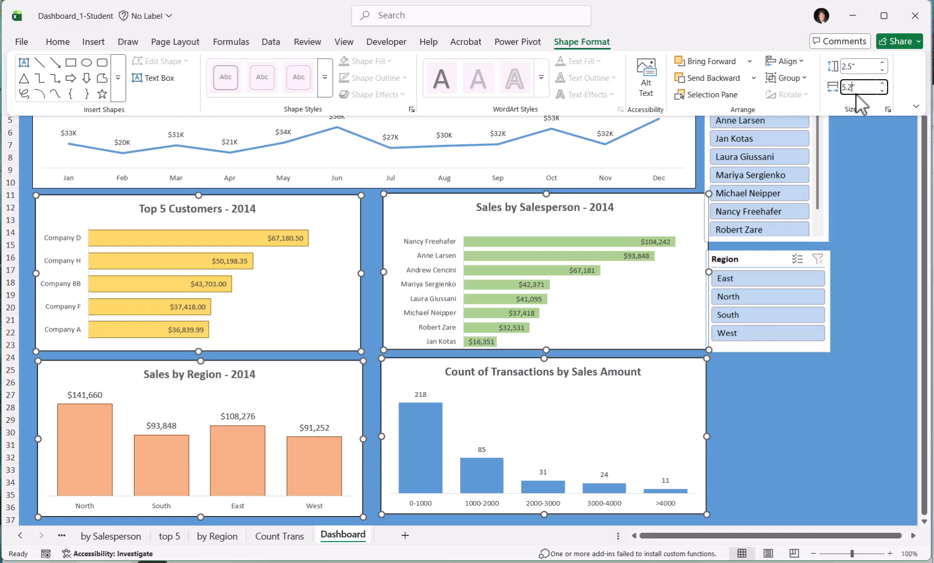
click(647, 85)
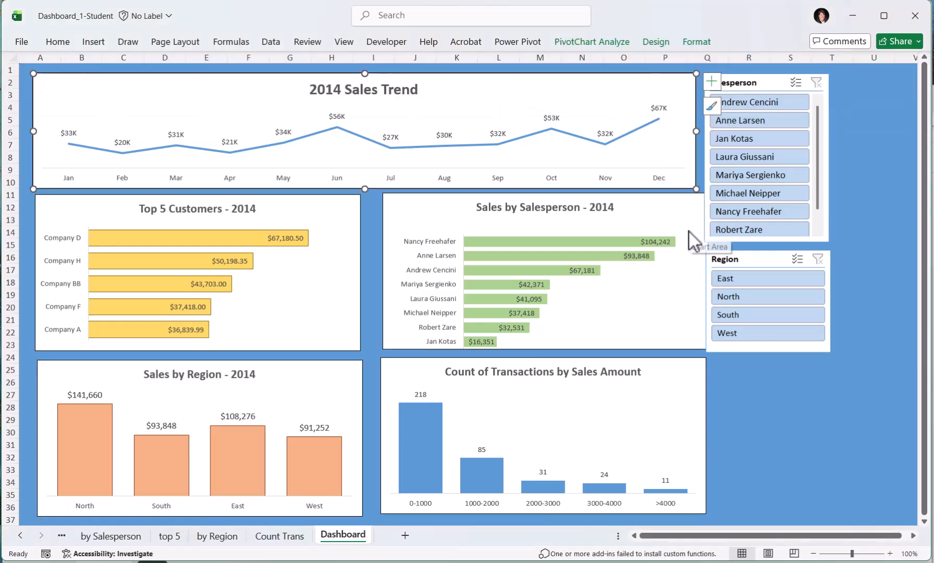
ctrl+click(675, 208)
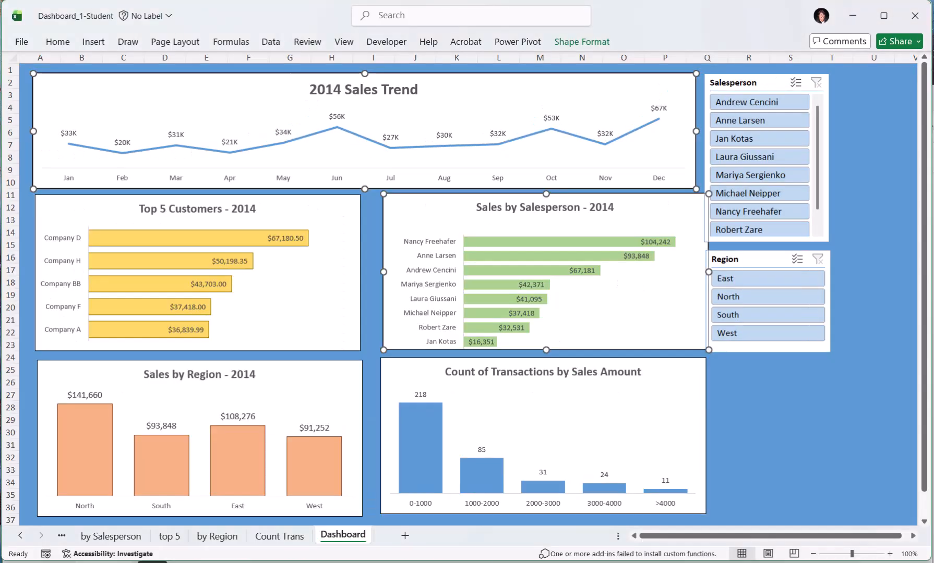
Rearrange the charts with Sales by Salesperson and Sales by Region side by side below the trend chart, and Top 5 Customers below Sales by Salesperson
click(332, 210)
drag(332, 211, 519, 237)
drag(439, 216, 90, 219)
drag(116, 384, 450, 218)
drag(615, 384, 317, 381)
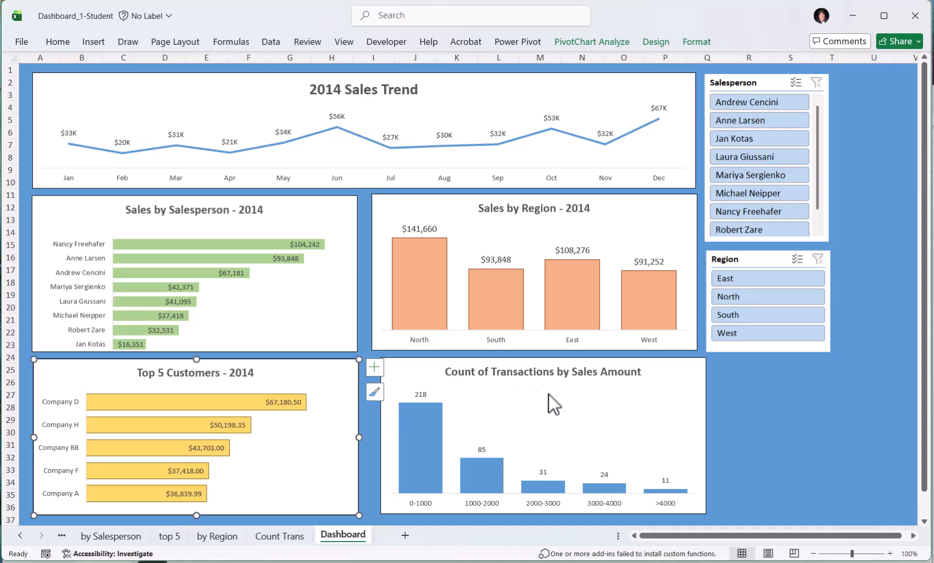
click(659, 388)
click(672, 386)
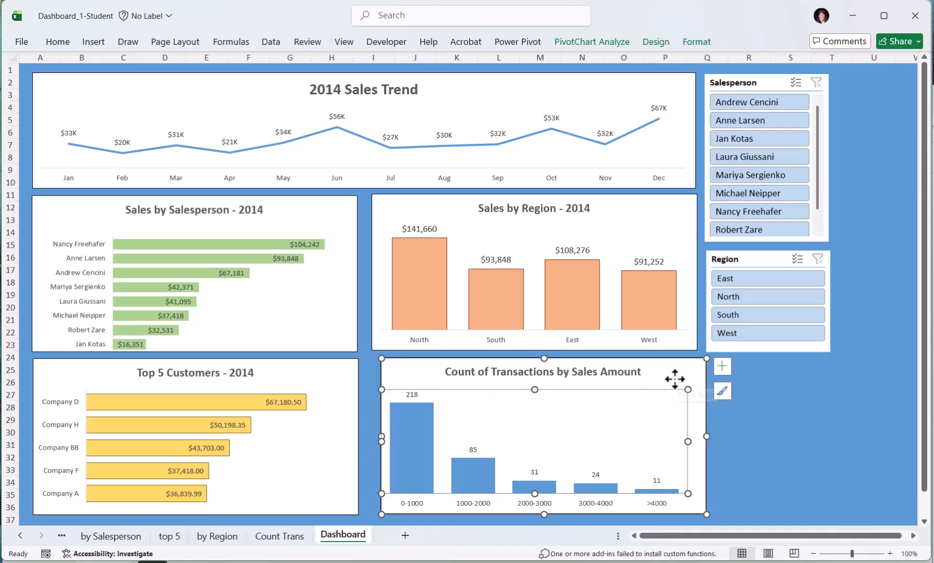
key(ctrl+z)
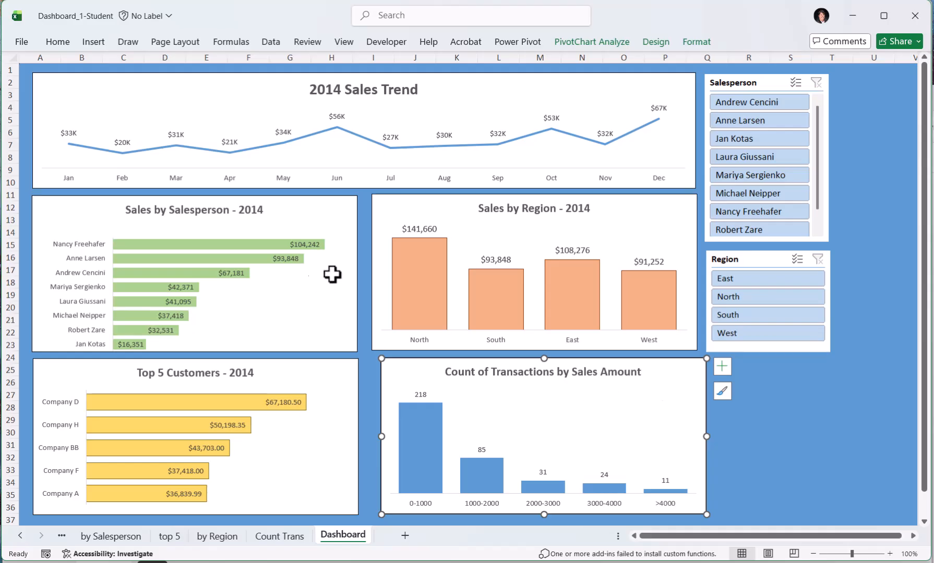
Align the left edges of the 2014 Sales Trend, Sales by Salesperson and Top 5 Customers charts
click(286, 212)
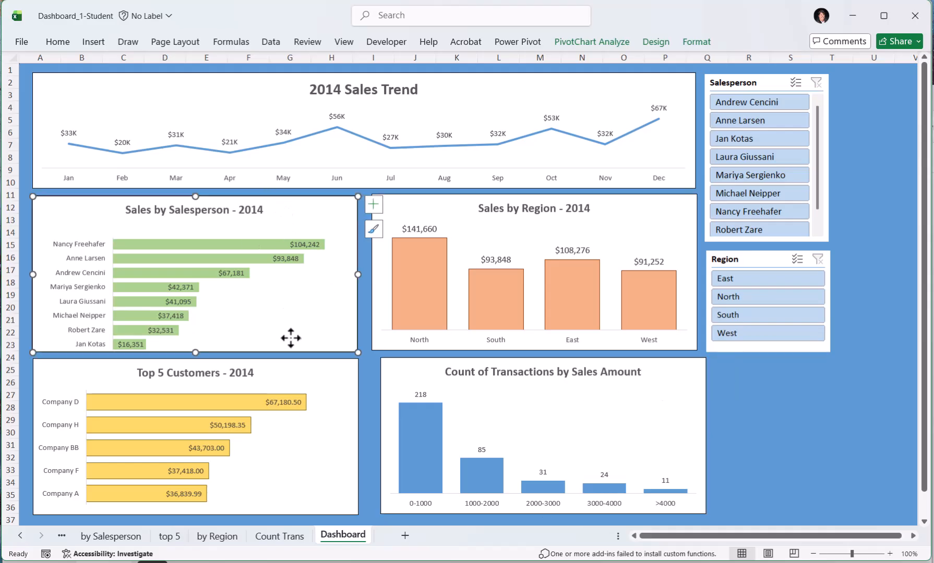
ctrl+click(340, 389)
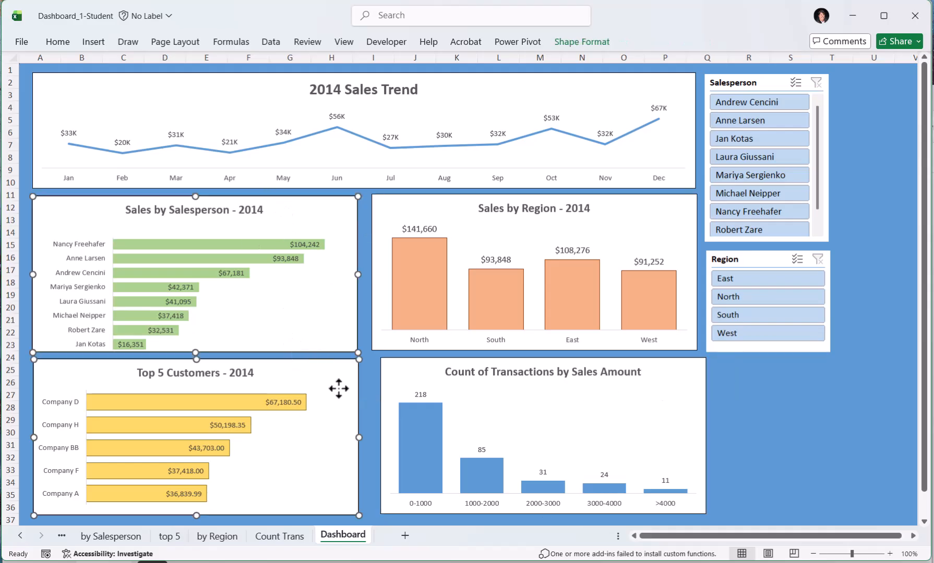
ctrl+click(85, 102)
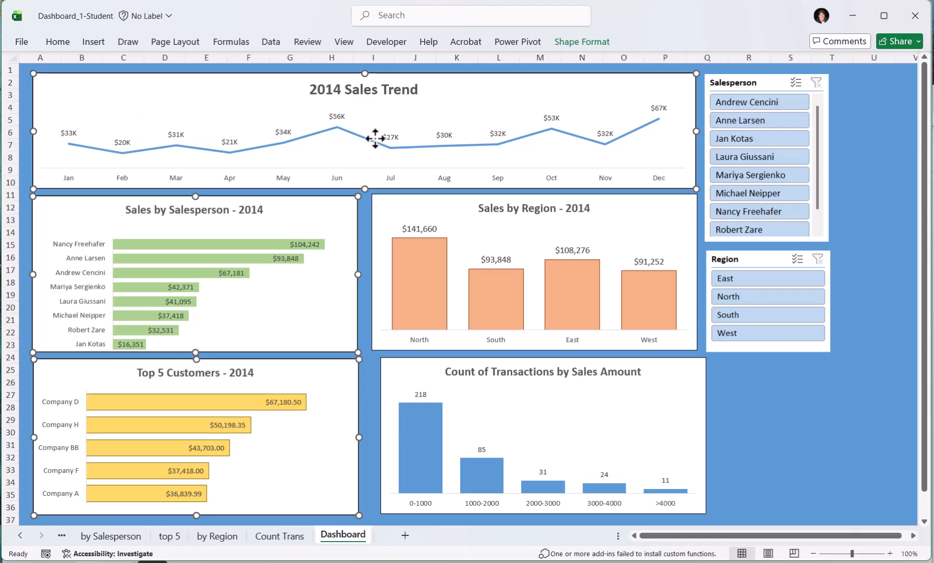
click(570, 46)
click(801, 62)
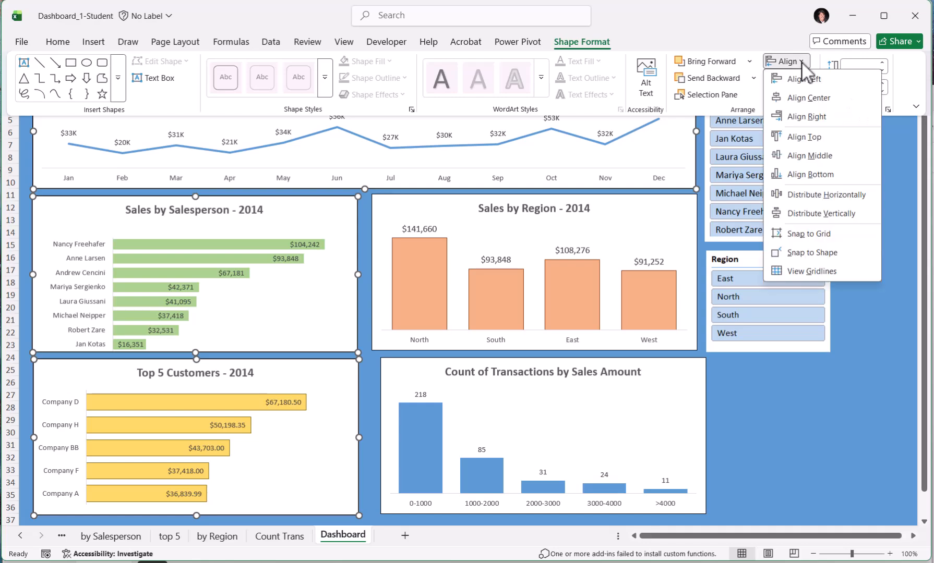
click(803, 81)
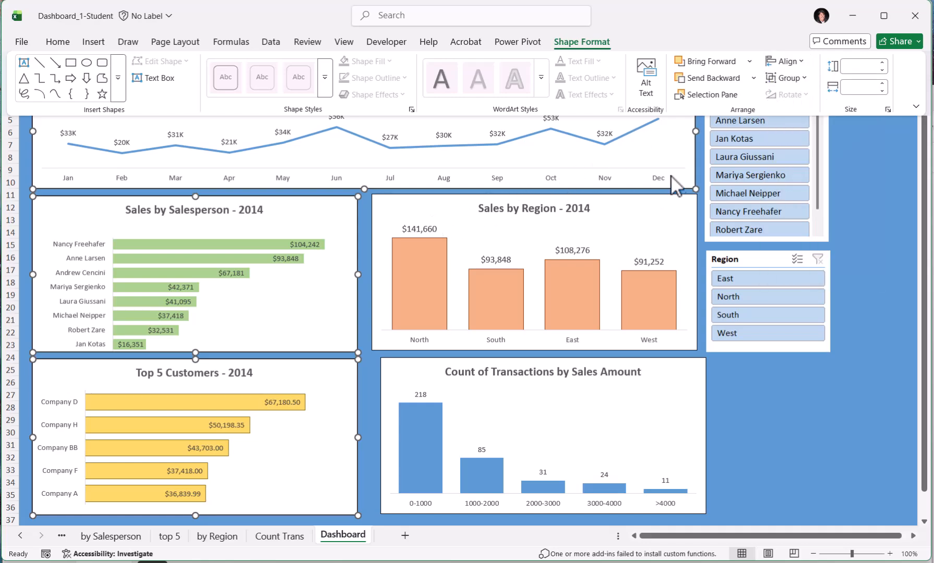
click(686, 180)
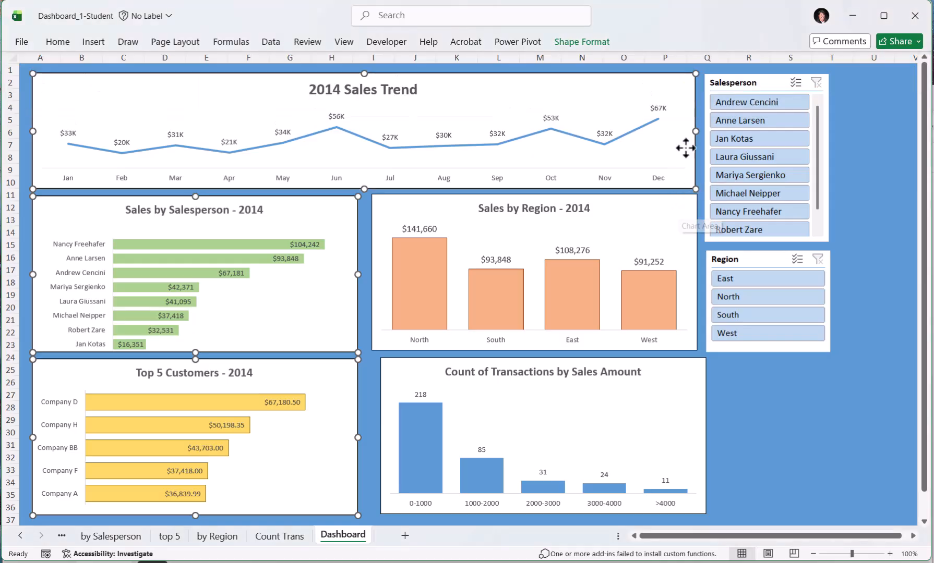
click(817, 409)
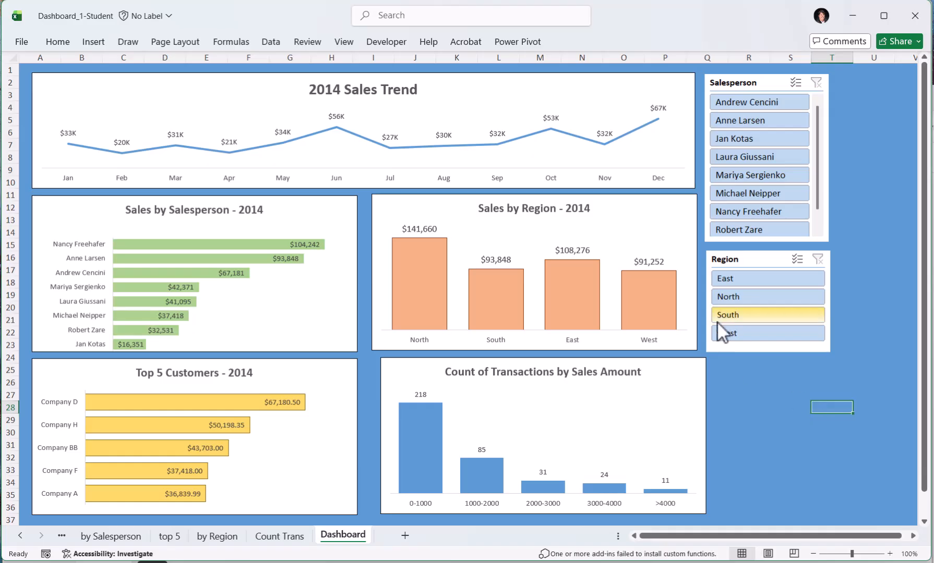
Try to align the right edges of the 2014 Sales Trend, Sales by Region and Count of Transactions charts
click(686, 180)
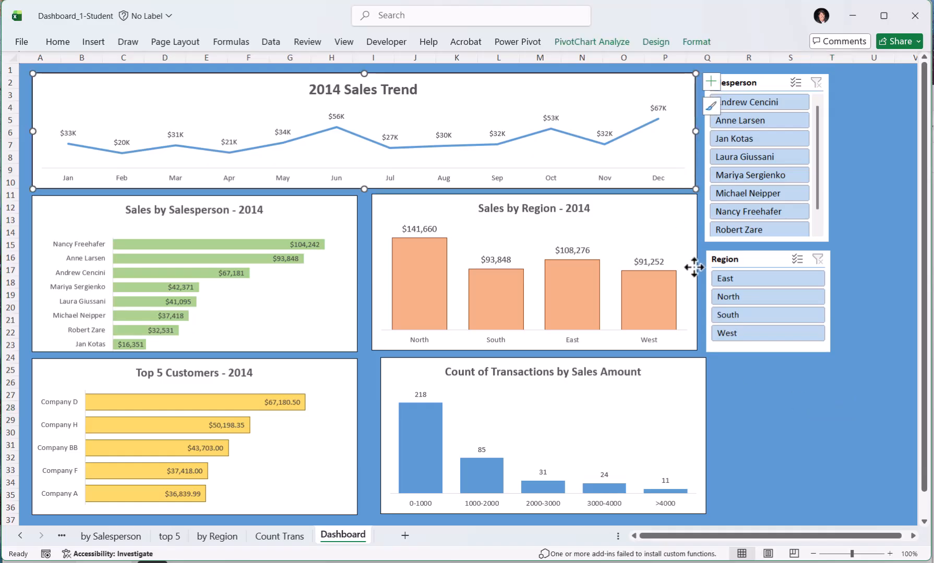
ctrl+click(692, 268)
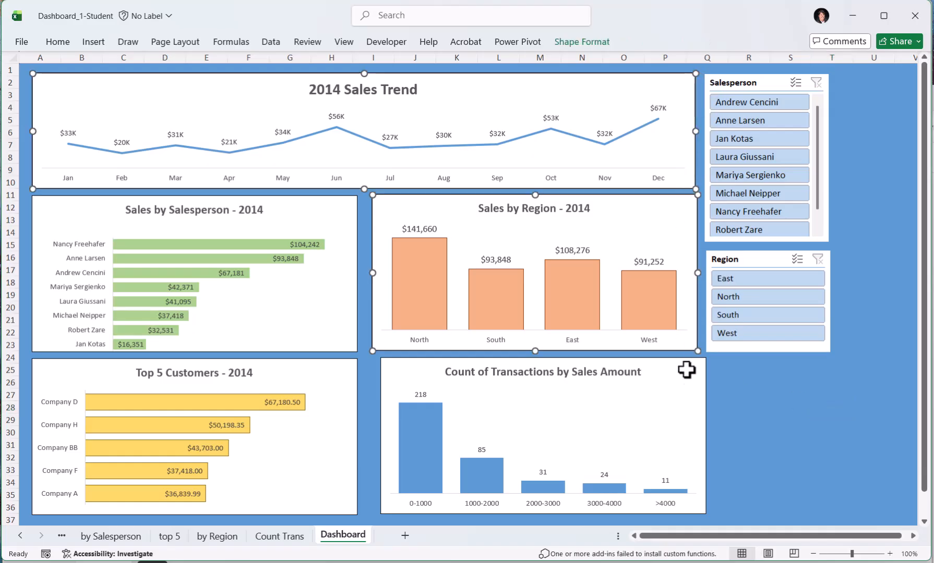
ctrl+click(684, 383)
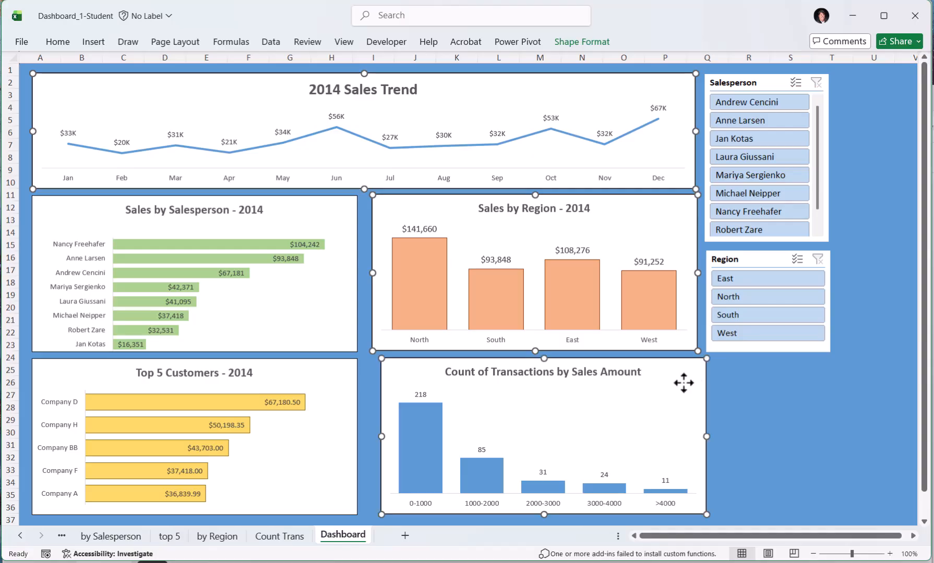
click(579, 43)
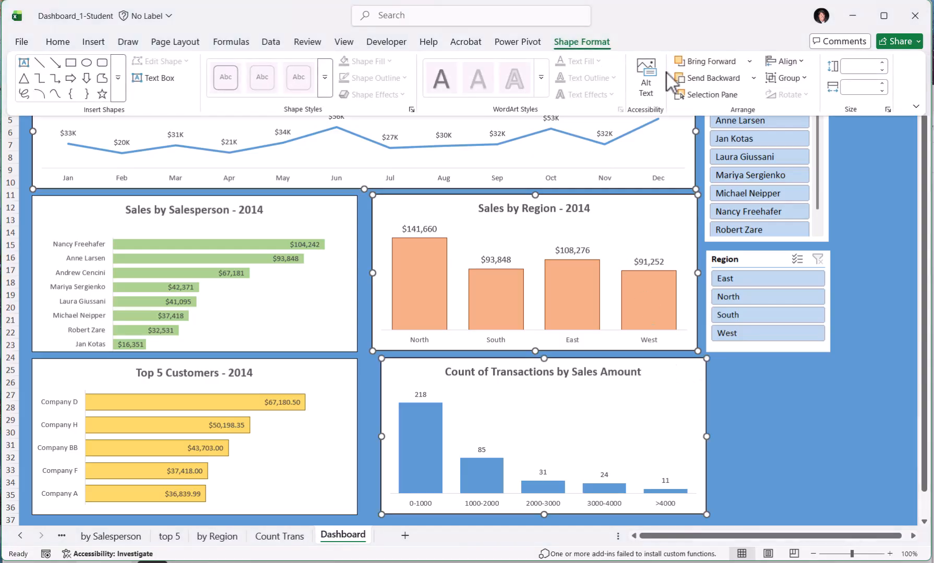
click(786, 61)
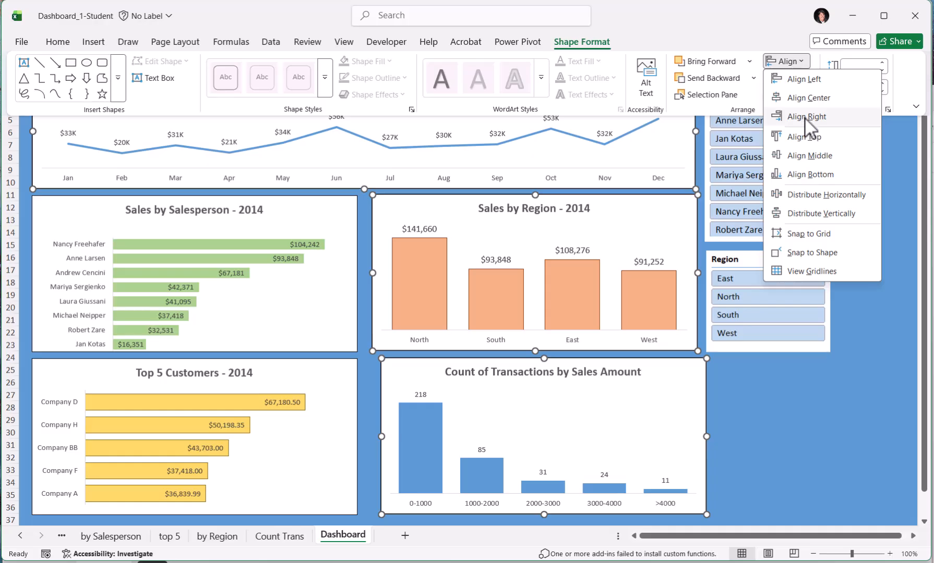
click(804, 117)
click(755, 440)
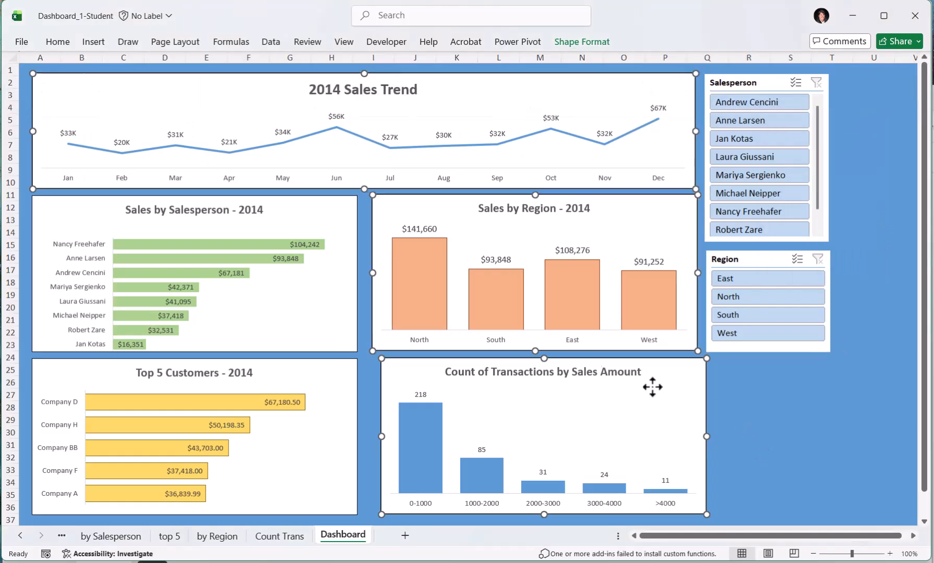
Nudge the four smaller charts closer together into two columns that fit roughly within the 2014 Sales Trend chart's outer edges
click(300, 217)
drag(299, 217, 305, 216)
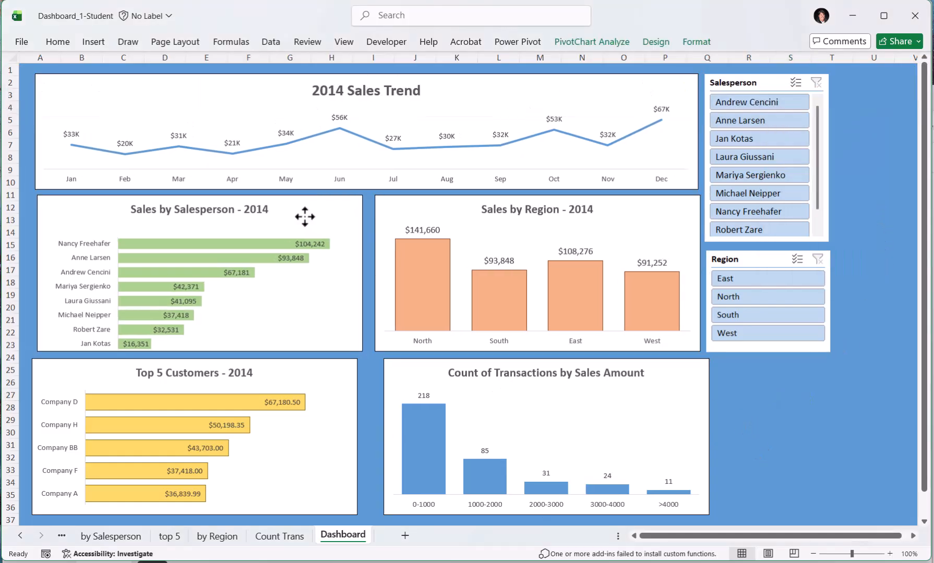
click(648, 222)
drag(649, 222, 644, 219)
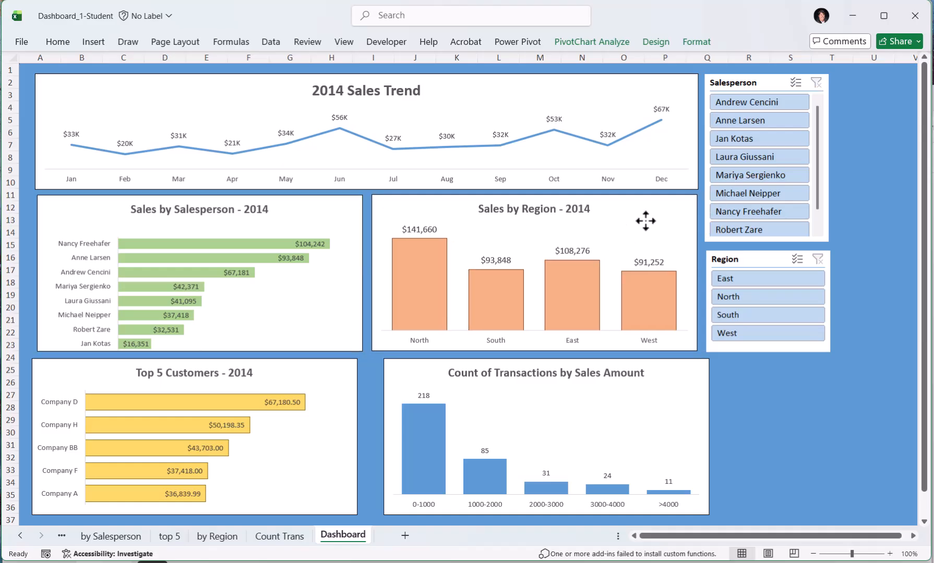
click(691, 384)
drag(691, 383, 675, 382)
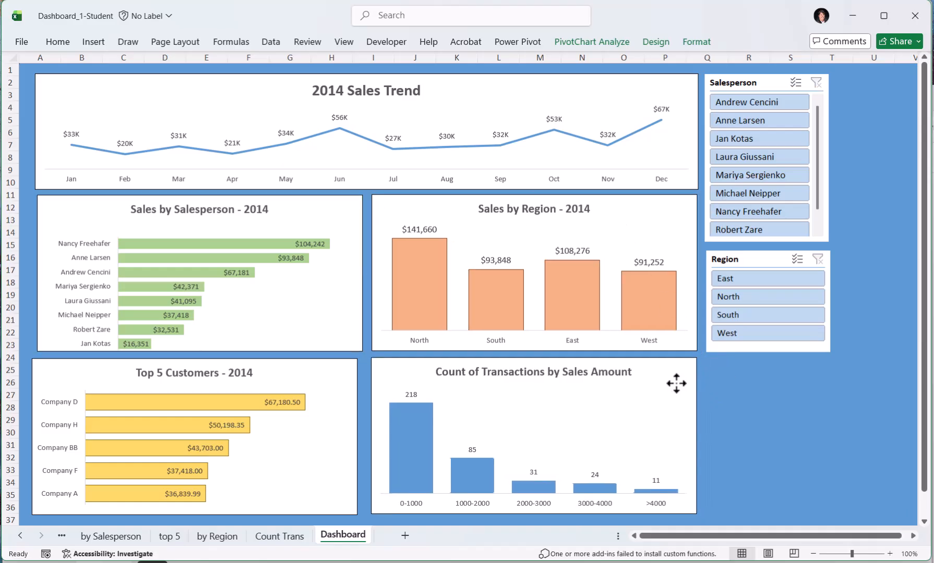
click(348, 403)
drag(349, 403, 350, 403)
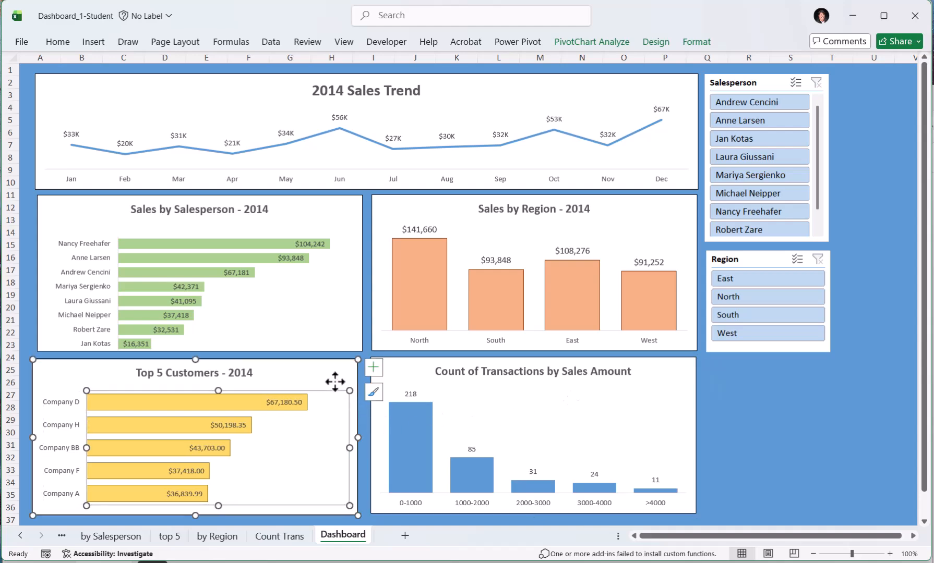
drag(321, 372, 326, 371)
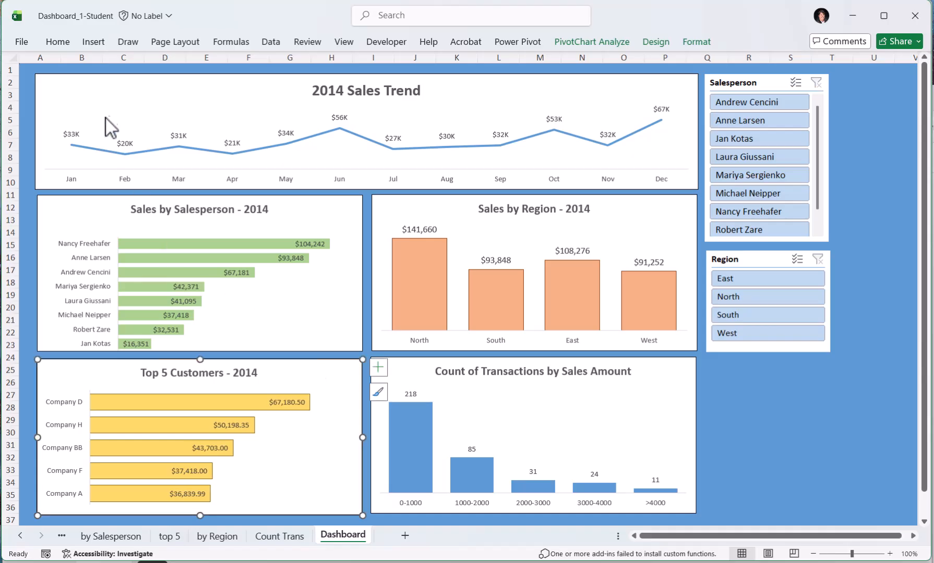
Align the repositioned Sales by Salesperson and Top 5 Customers charts flush with the left edge of the 2014 Sales Trend chart
click(46, 100)
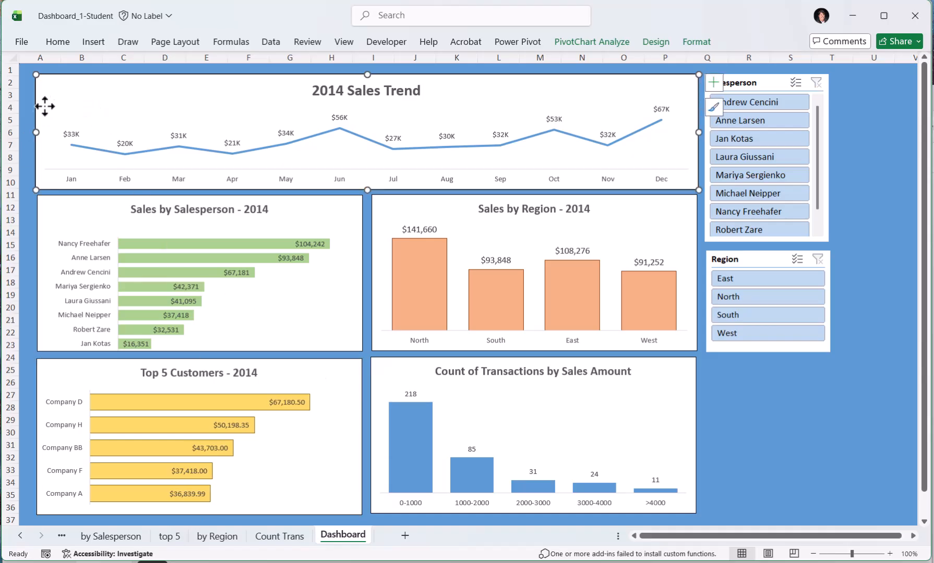
ctrl+click(55, 206)
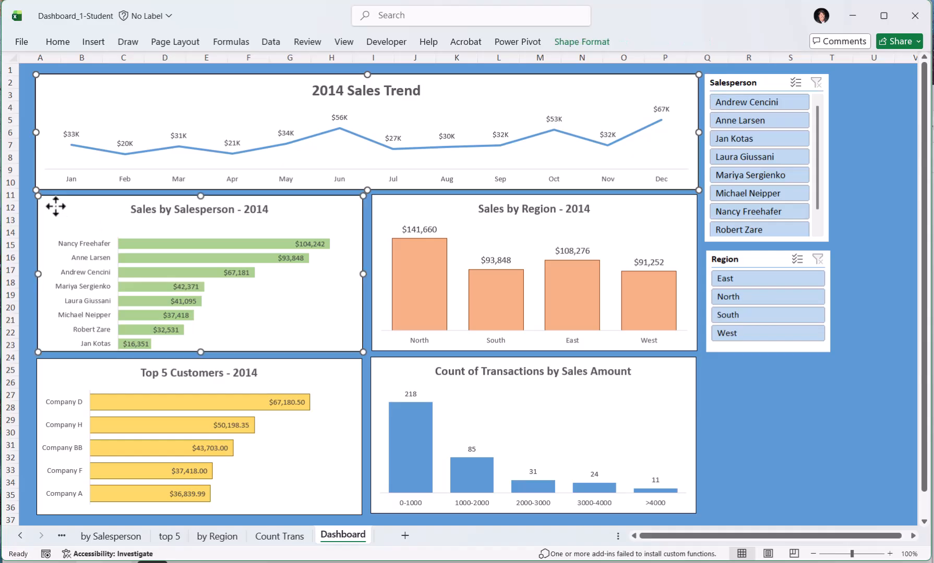
ctrl+click(55, 385)
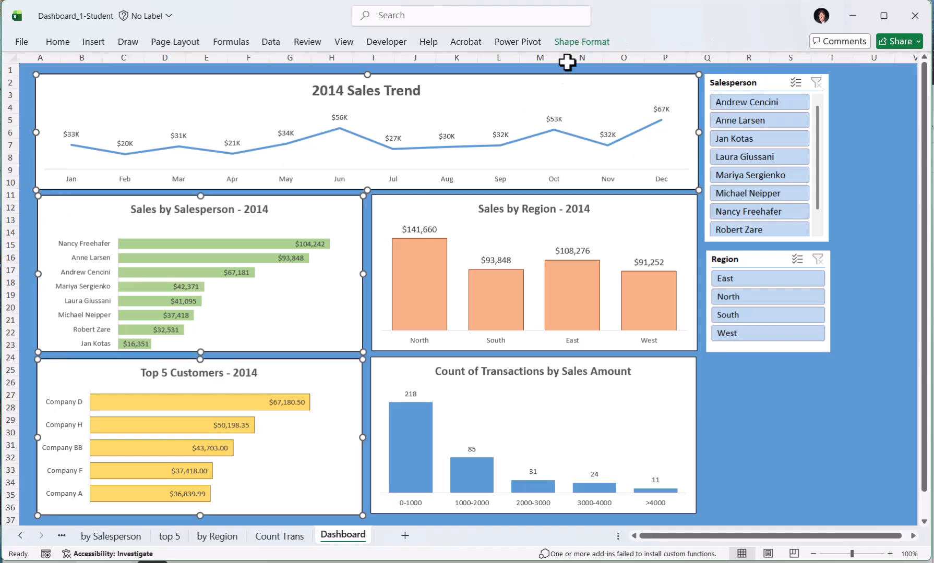
click(582, 43)
click(796, 62)
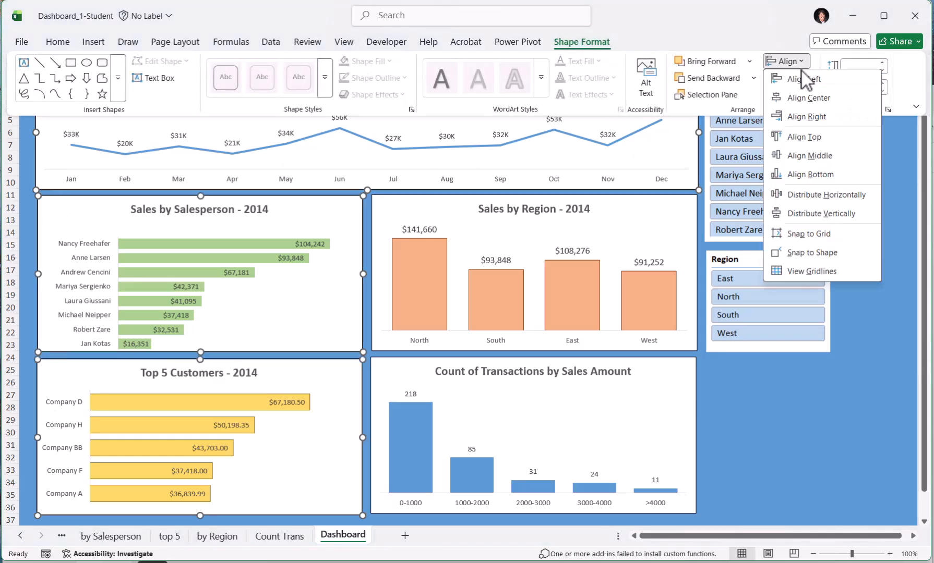
click(801, 79)
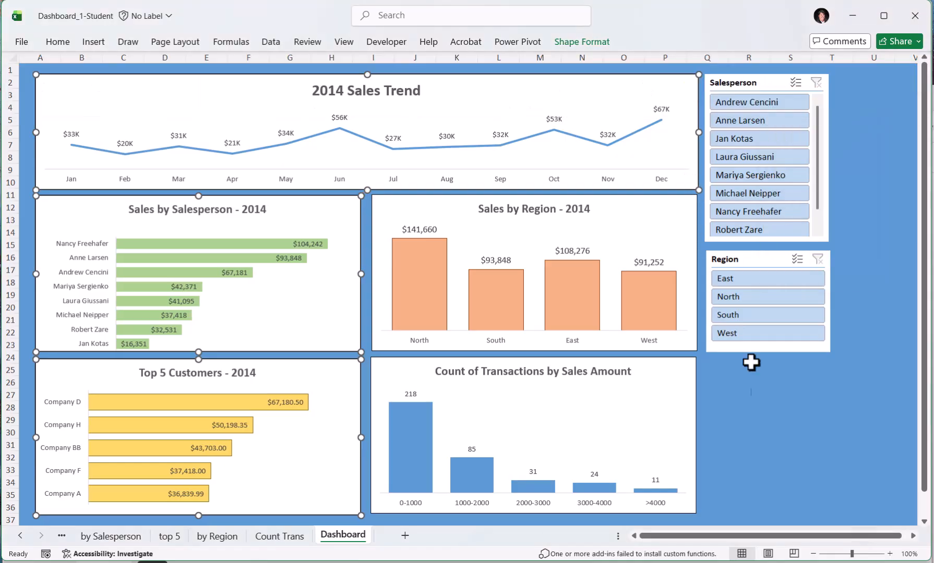
click(776, 421)
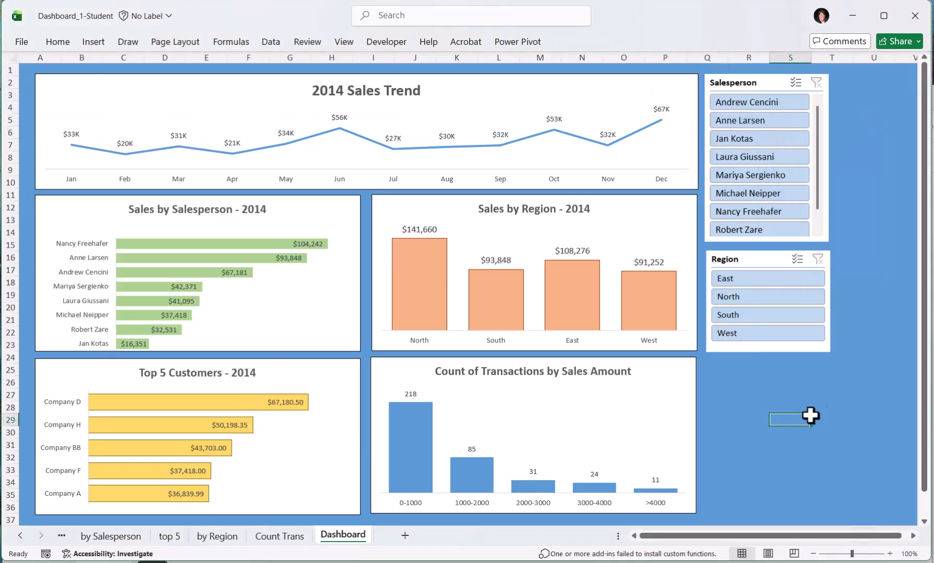
Align the Sales by Region and Count of Transactions charts flush with the right edge of the 2014 Sales Trend chart
click(690, 178)
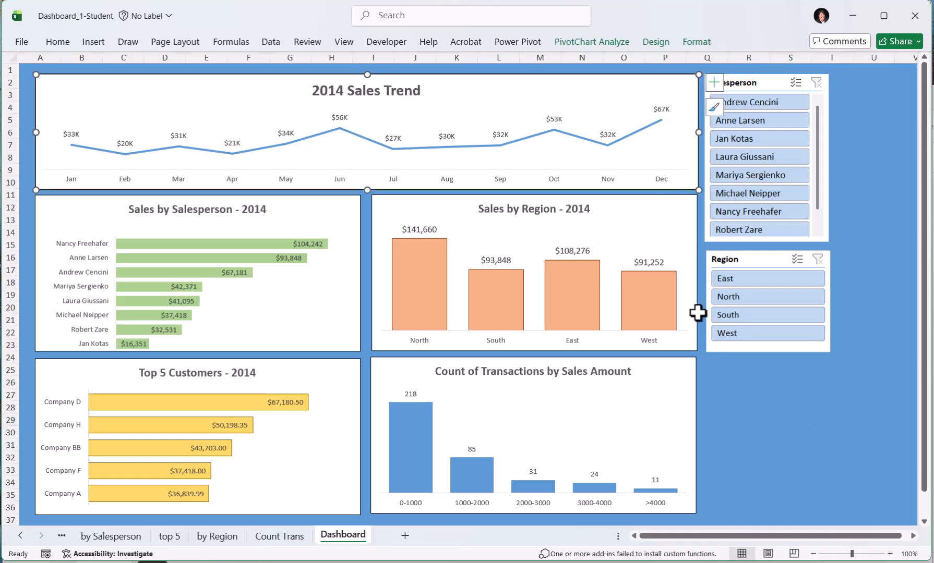
ctrl+click(688, 343)
ctrl+click(690, 441)
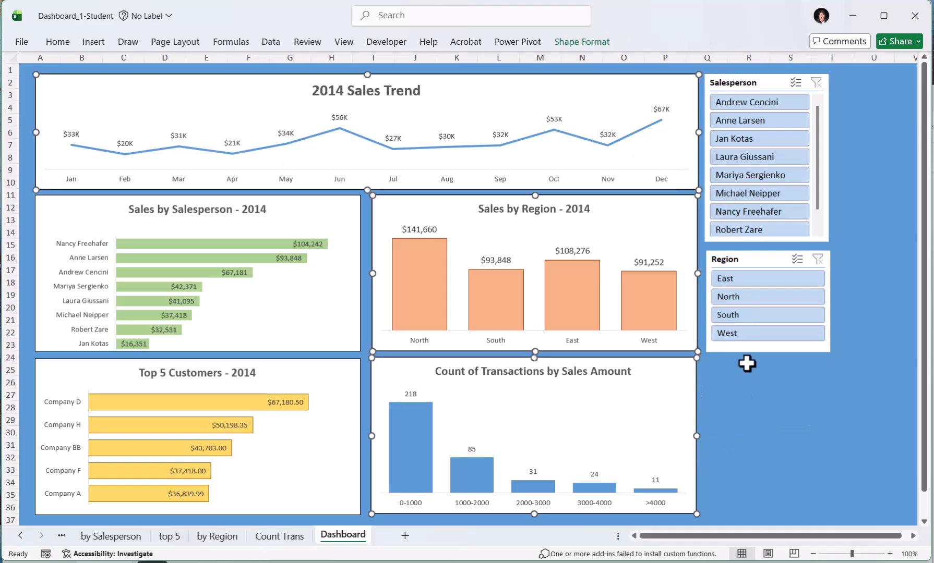
click(576, 41)
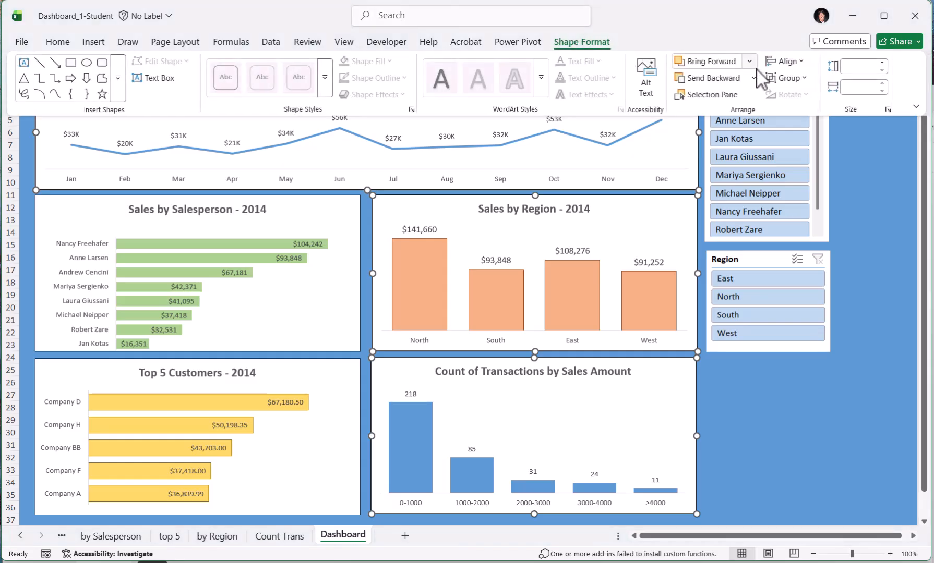
click(802, 62)
click(819, 116)
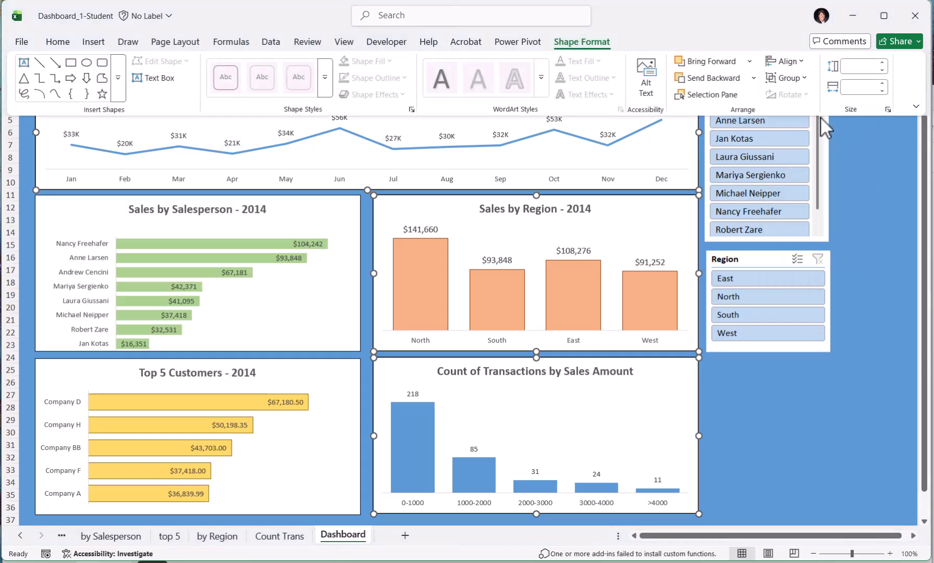
key(ctrl+F1)
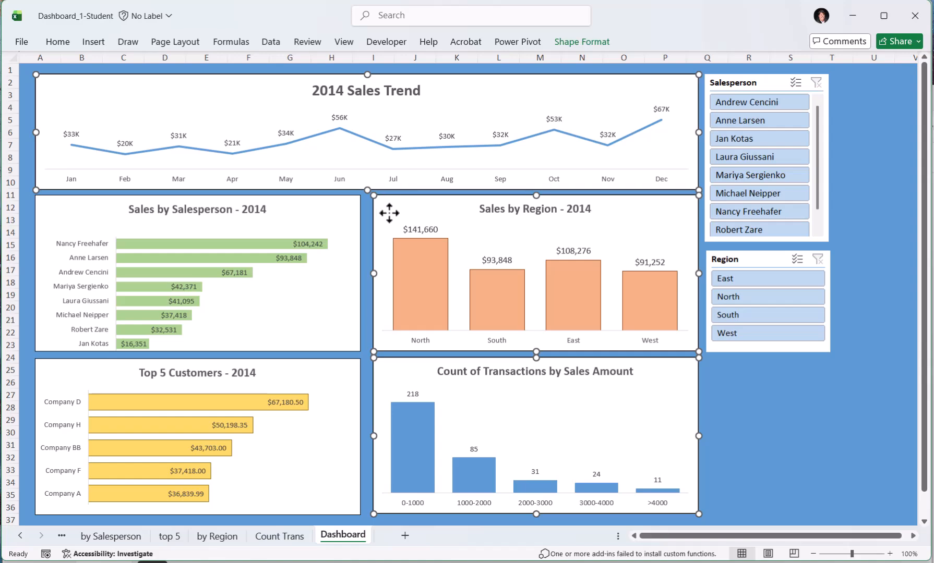
click(775, 420)
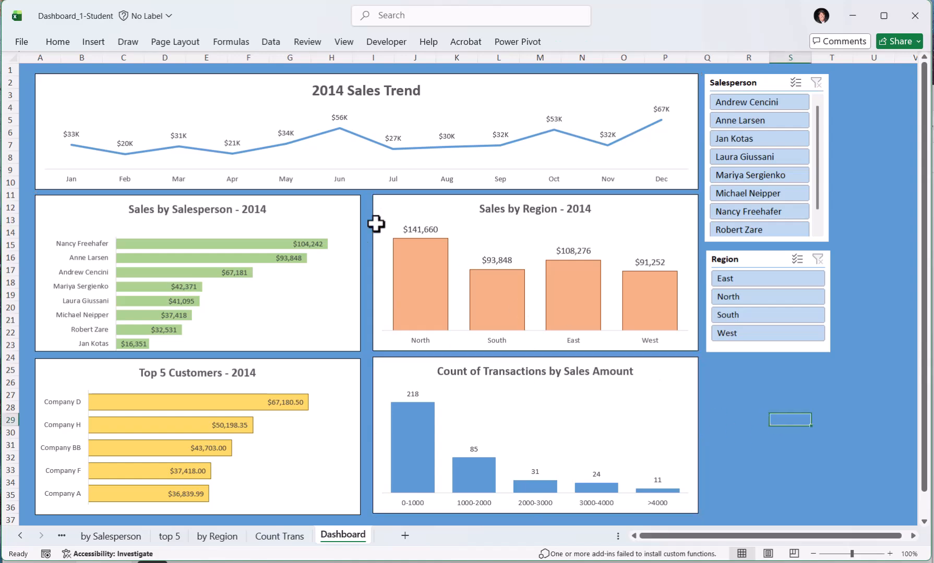
Nudge the Sales by Region chart slightly left and align its top edge with the Sales by Salesperson chart
click(402, 214)
drag(401, 214, 399, 217)
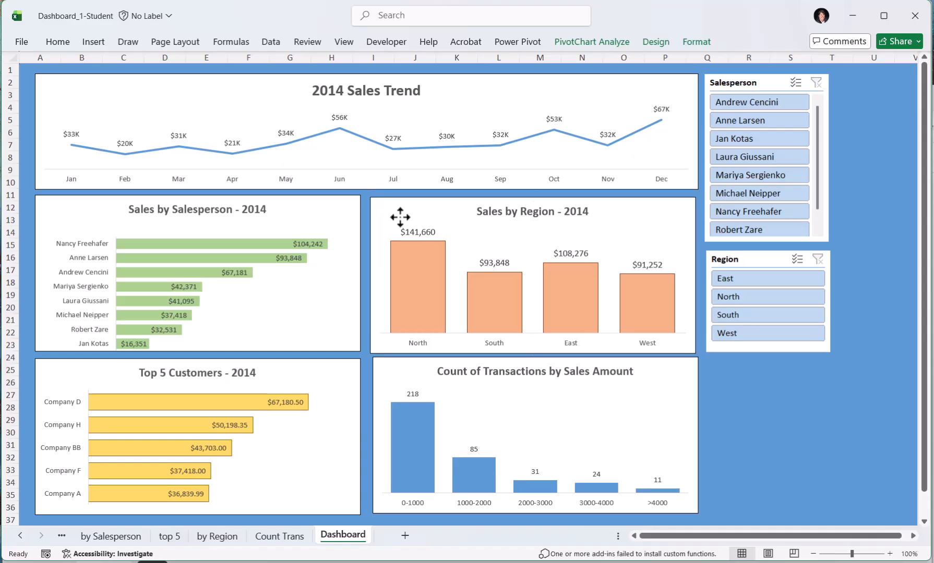
click(309, 213)
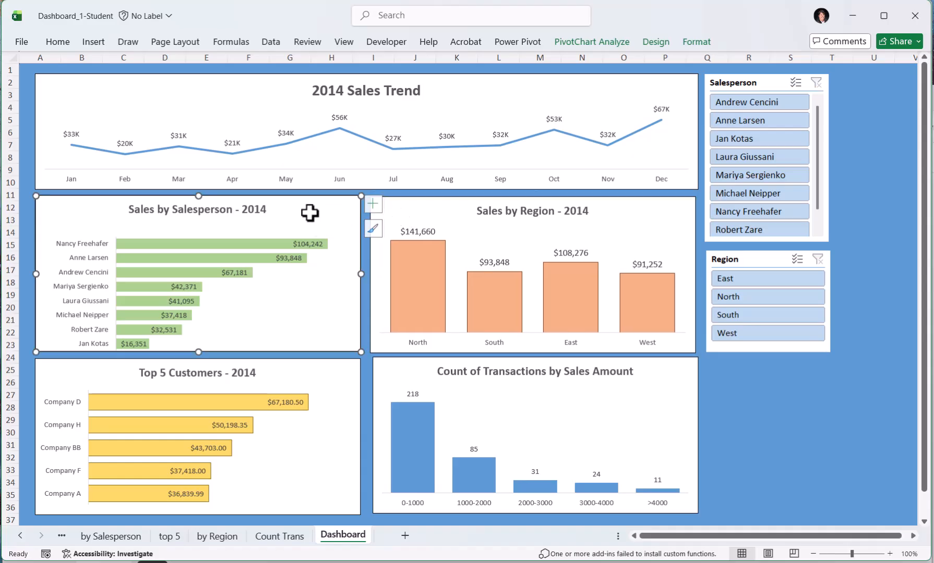
ctrl+click(412, 214)
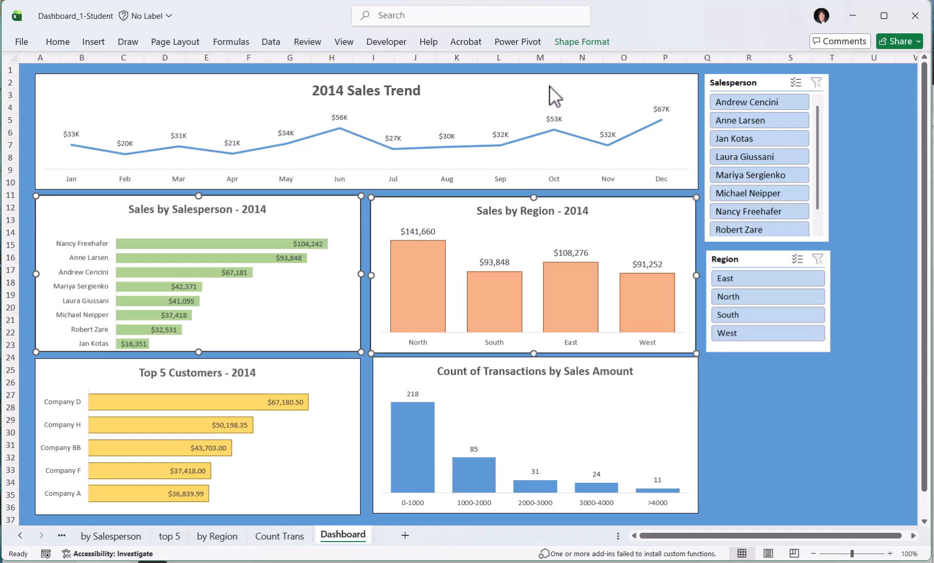
click(577, 42)
click(799, 61)
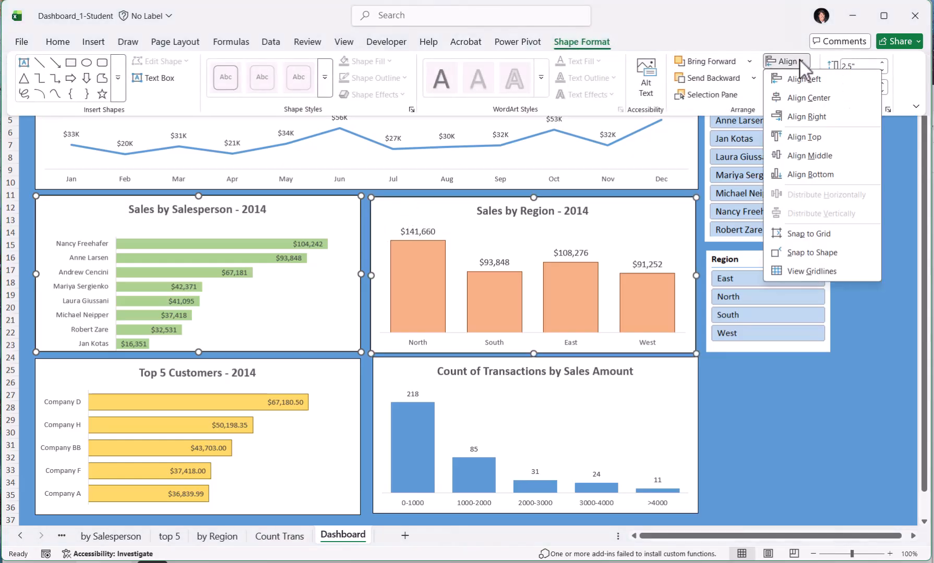
click(804, 137)
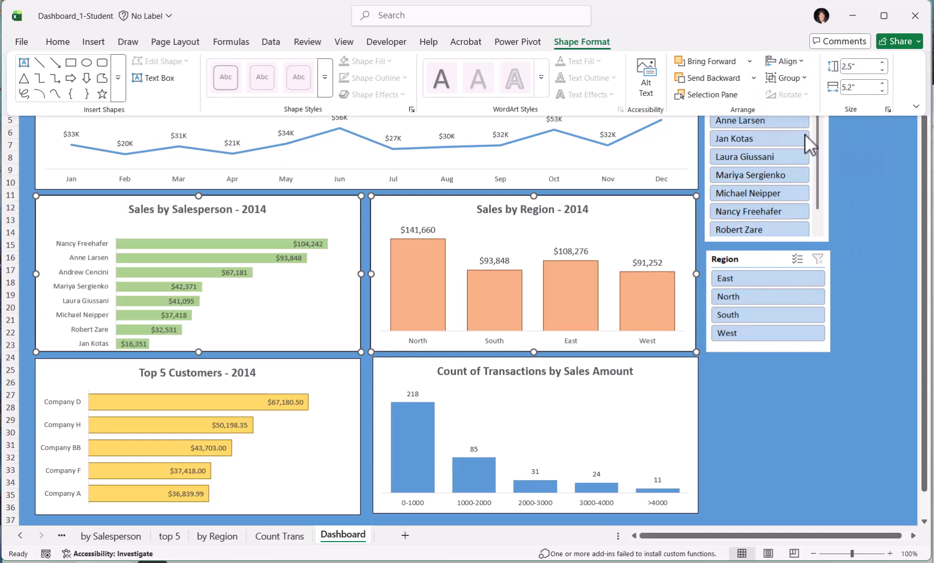
Align the top edges of the Top 5 Customers and Count of Transactions charts
click(645, 411)
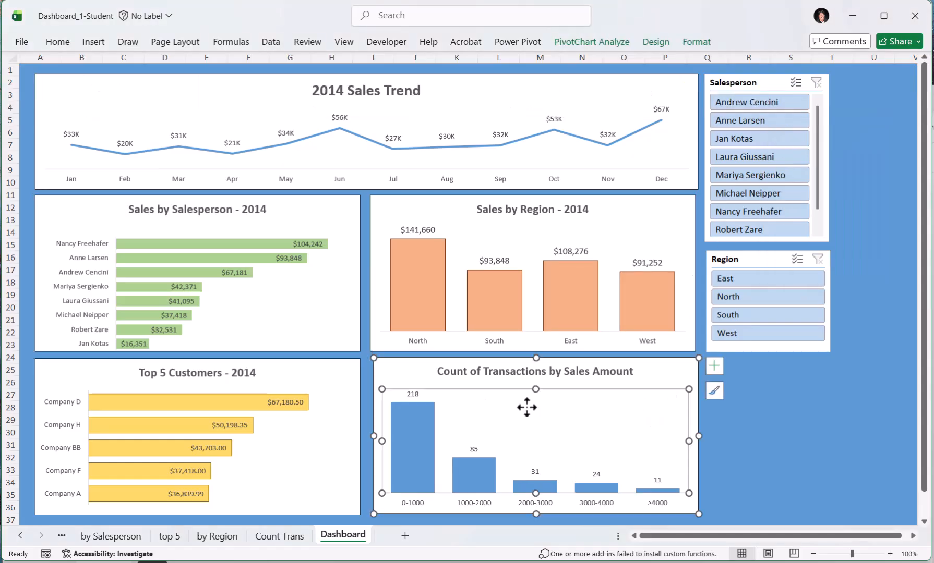
ctrl+click(332, 371)
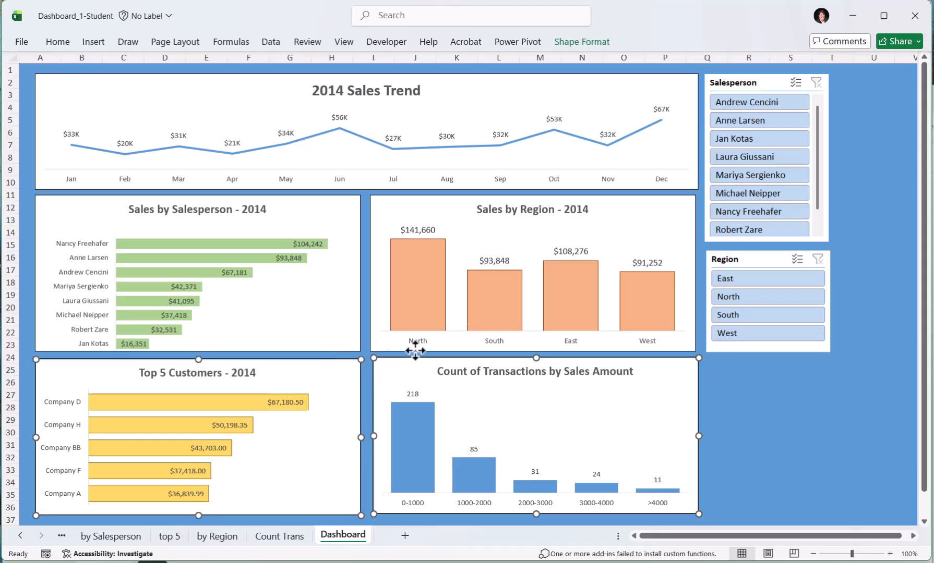
click(590, 43)
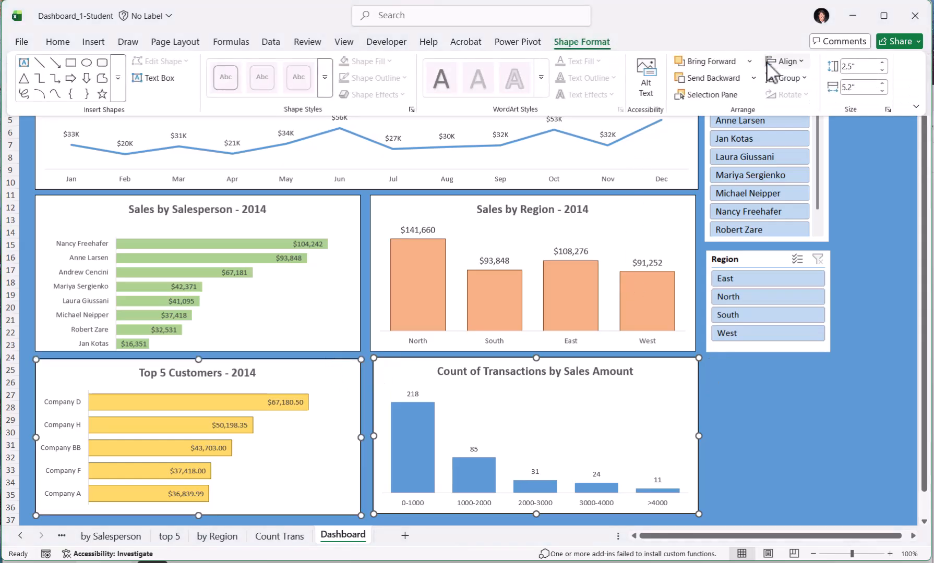
click(786, 61)
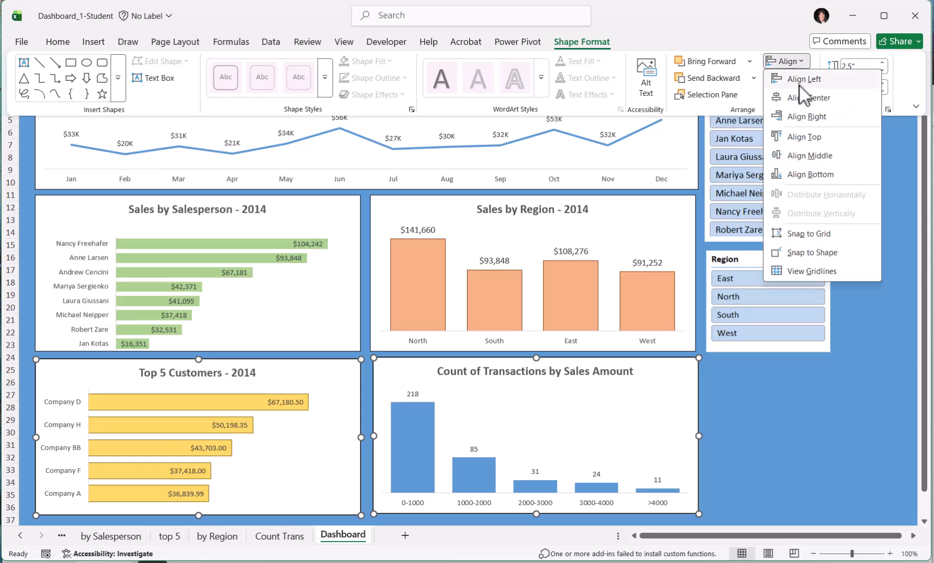
click(804, 136)
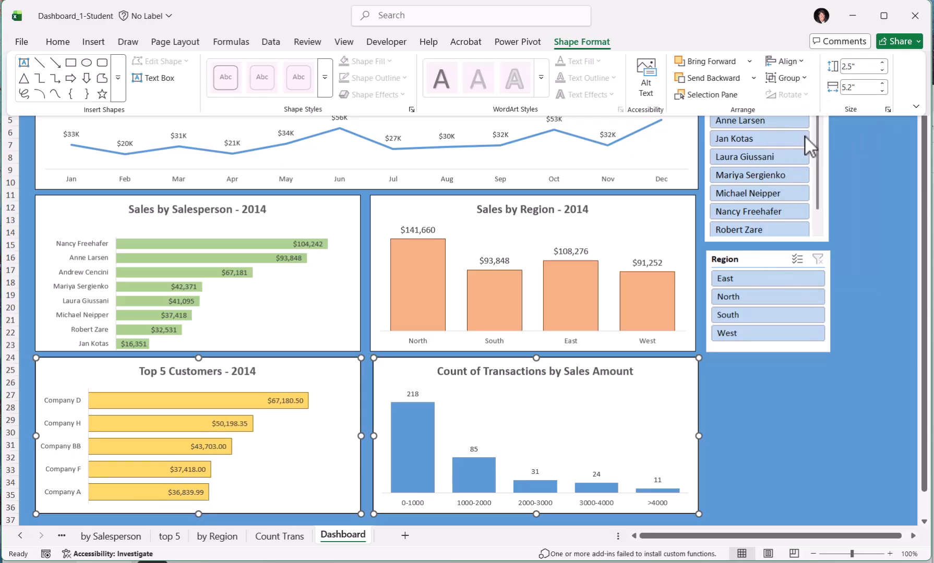
click(766, 423)
click(747, 432)
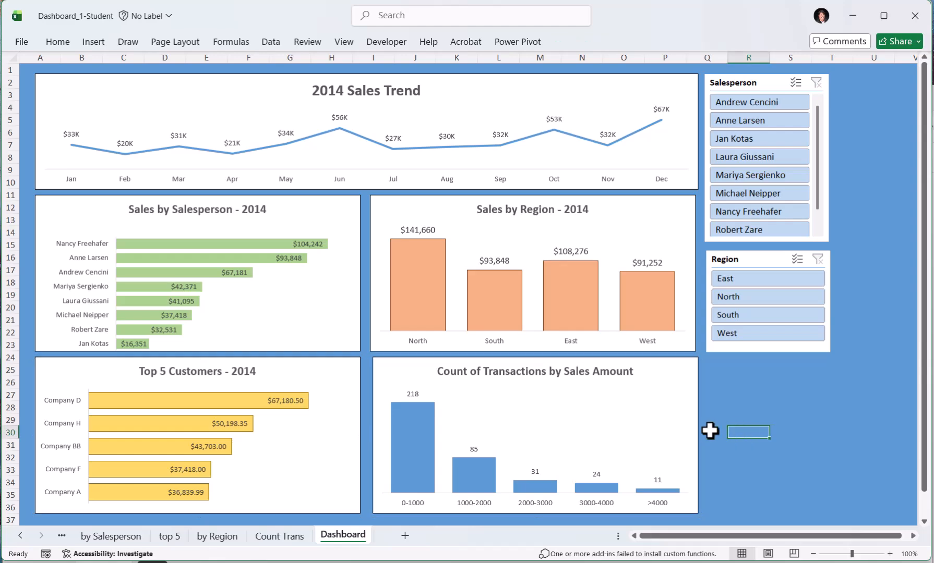
Align the left edges of the Sales by Region and Count of Transactions charts
click(390, 373)
ctrl+click(377, 328)
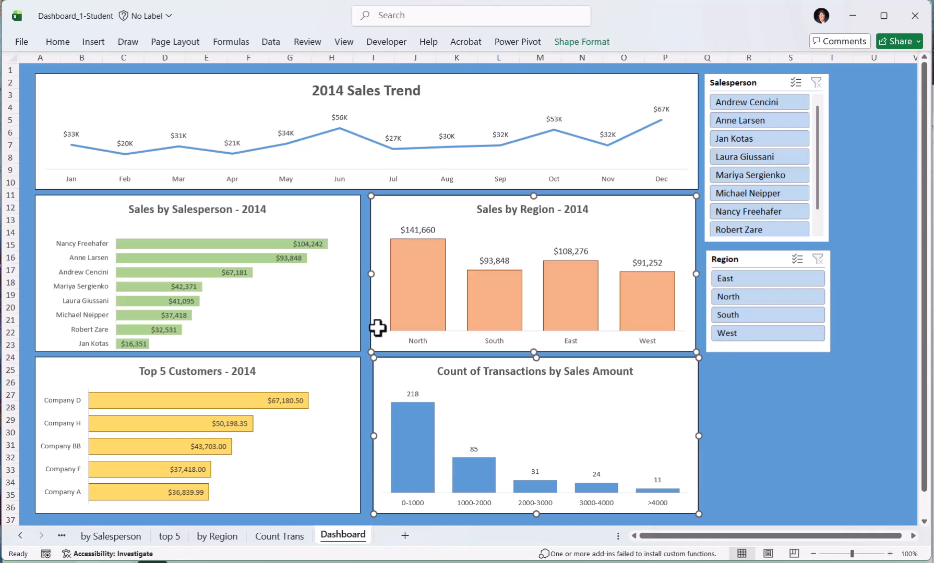
click(602, 42)
click(803, 63)
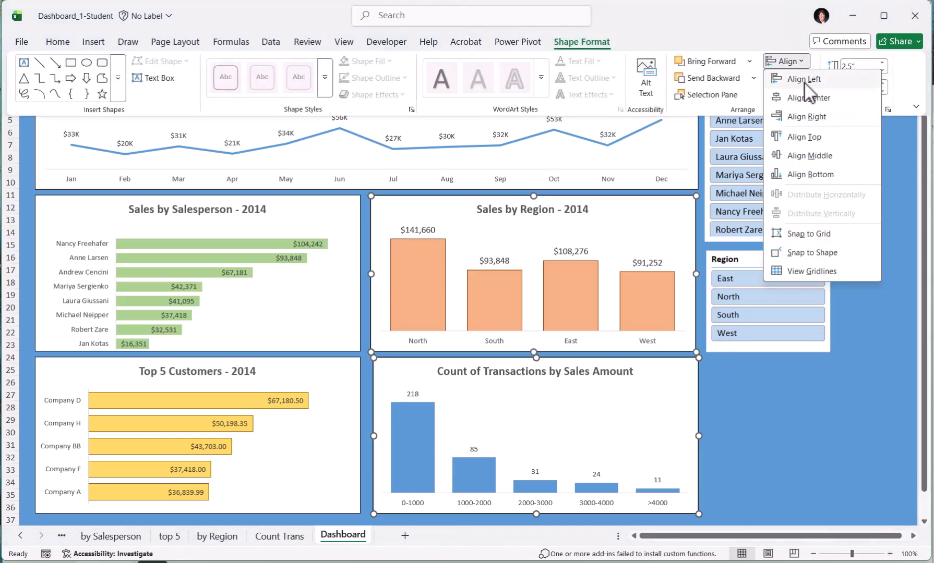
click(806, 81)
click(785, 398)
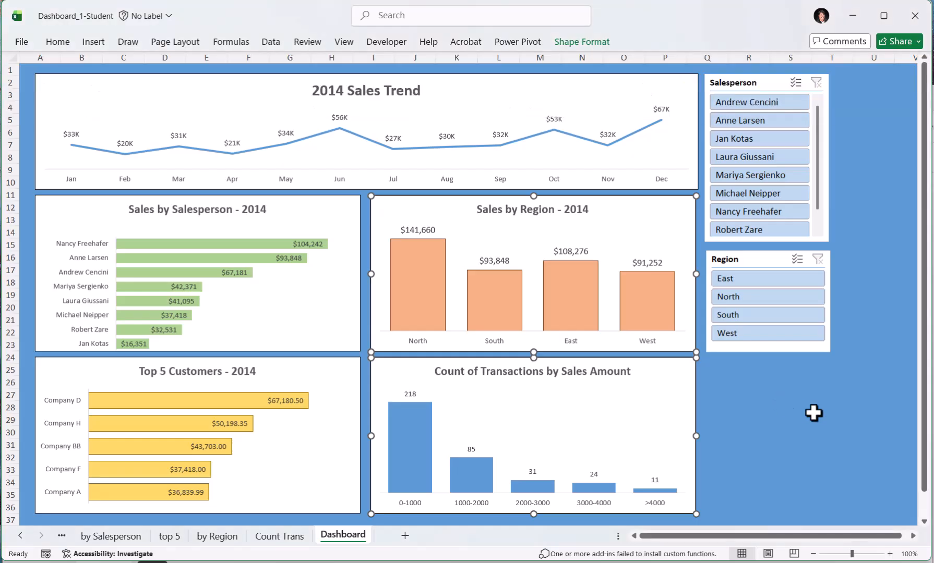
click(818, 411)
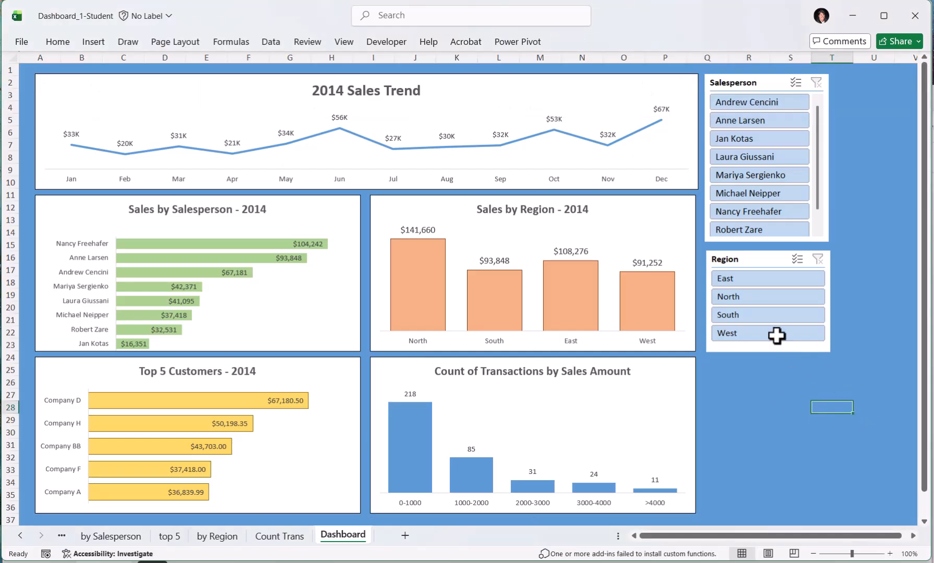
Make the Salesperson slicer tall enough to list every name without scrolling and place the Region slicer just beneath it
drag(778, 260, 775, 307)
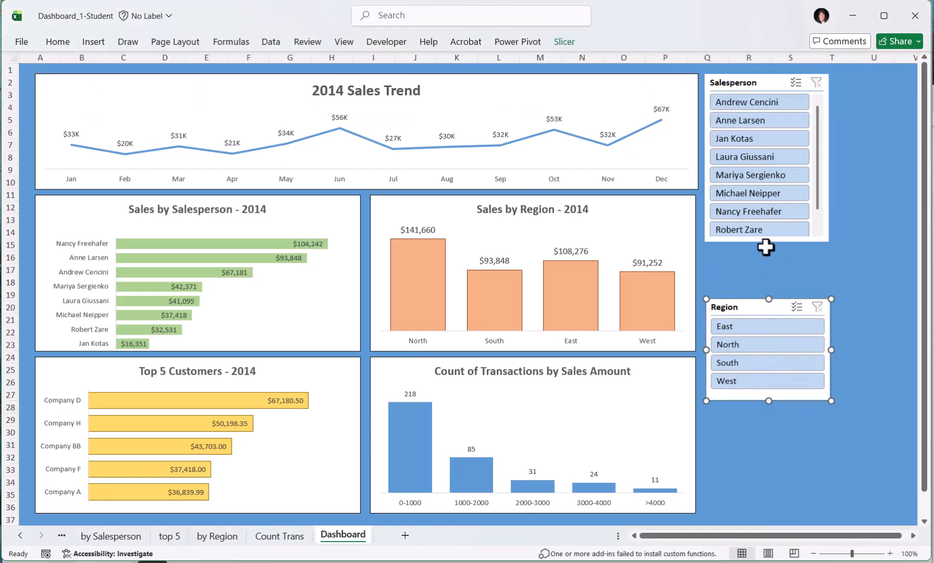
click(767, 239)
mouse_move(767, 243)
mouse_down()
mouse_move(770, 266)
mouse_move(768, 253)
mouse_up()
drag(773, 303, 773, 275)
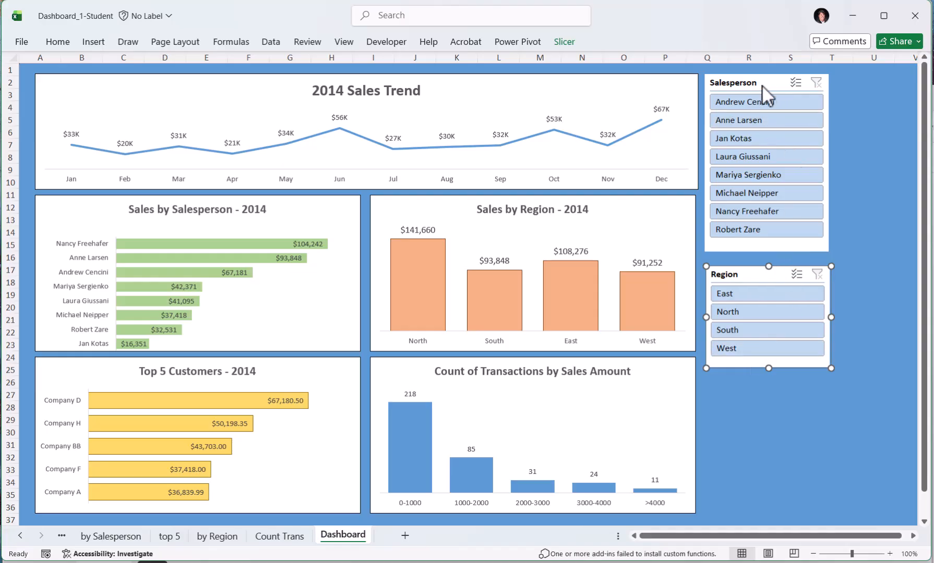
click(891, 330)
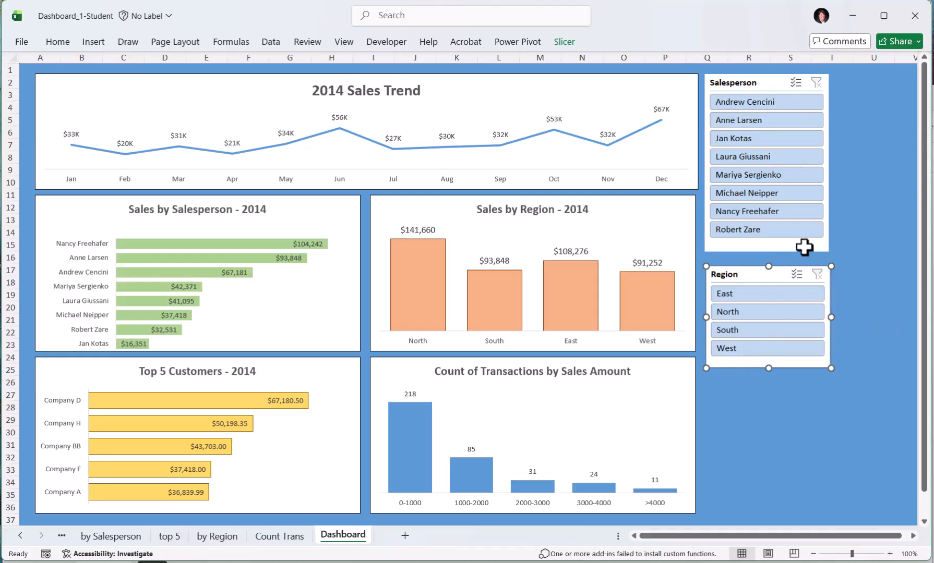
Connect the Salesperson slicer to the byRegion, bySalesperson, CountTransactions and top5Customers reports as well
click(771, 83)
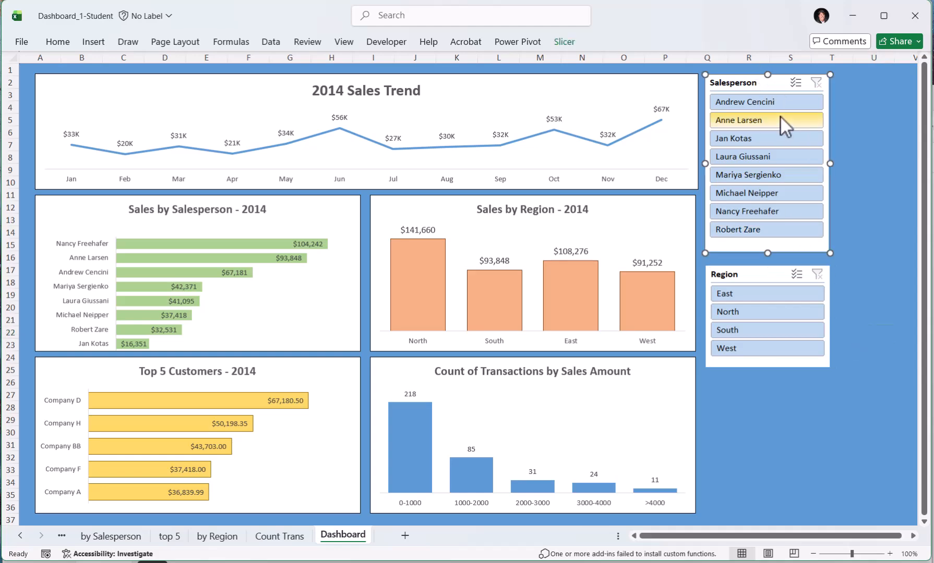
click(564, 41)
click(115, 82)
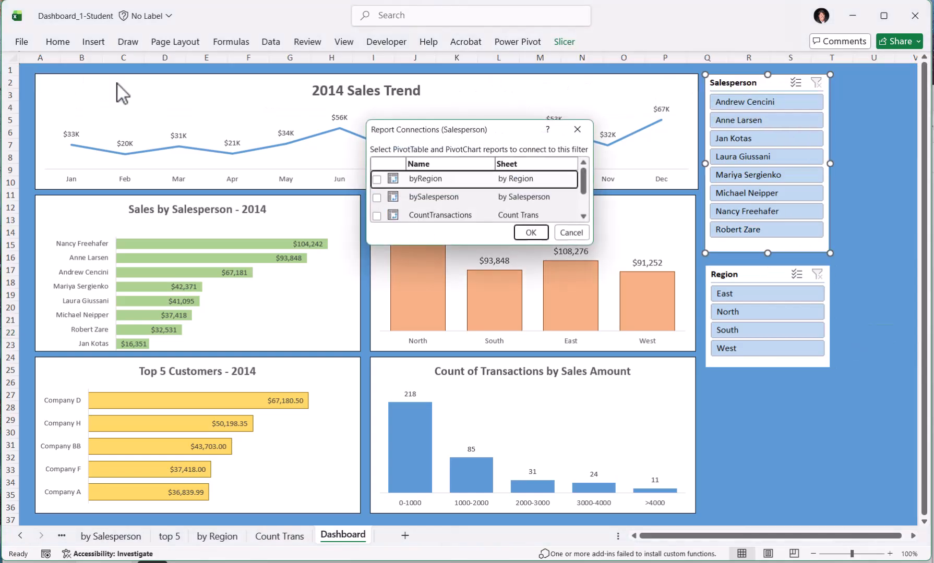
drag(440, 245, 440, 336)
click(377, 179)
click(377, 197)
click(376, 216)
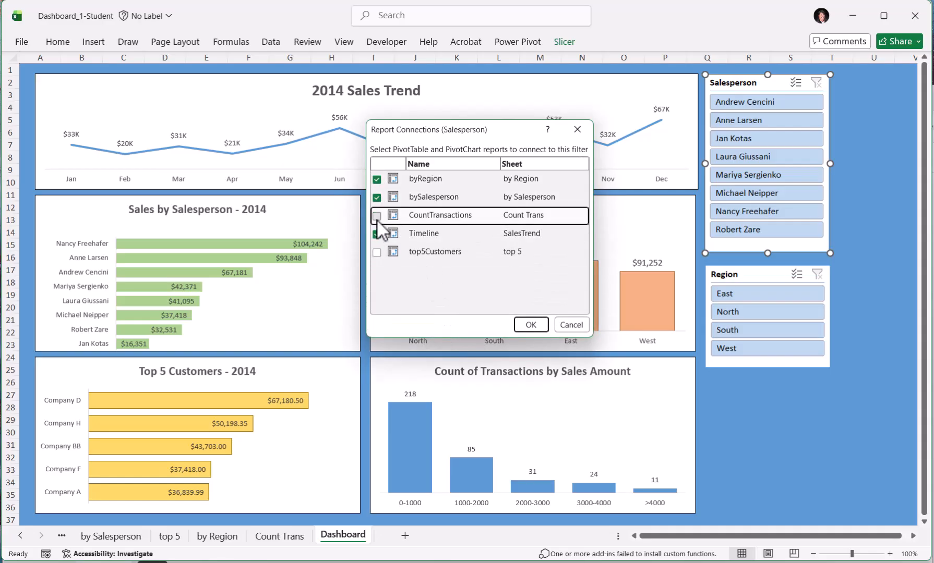
click(377, 252)
click(531, 324)
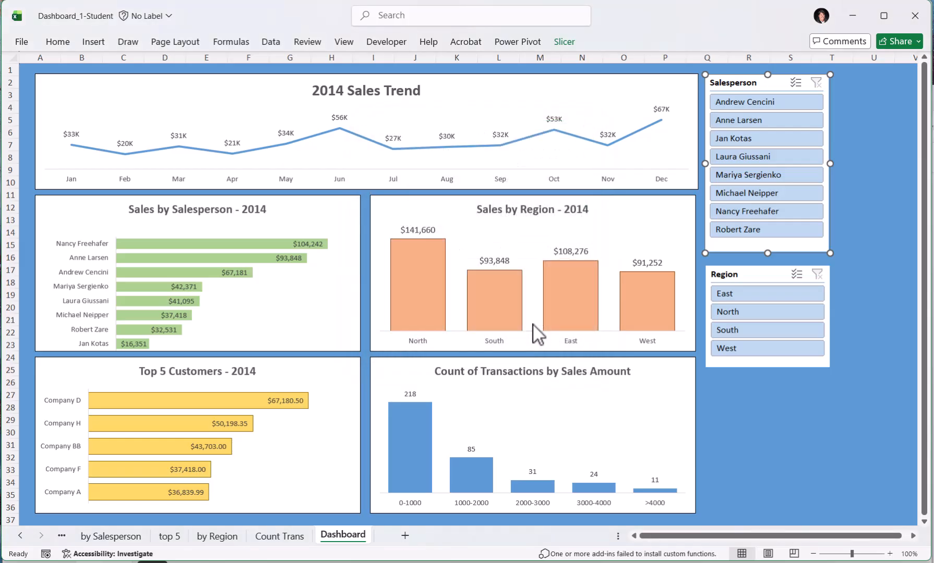
Test the Salesperson slicer by filtering to the first three salespeople one at a time, and clear its filter
click(752, 102)
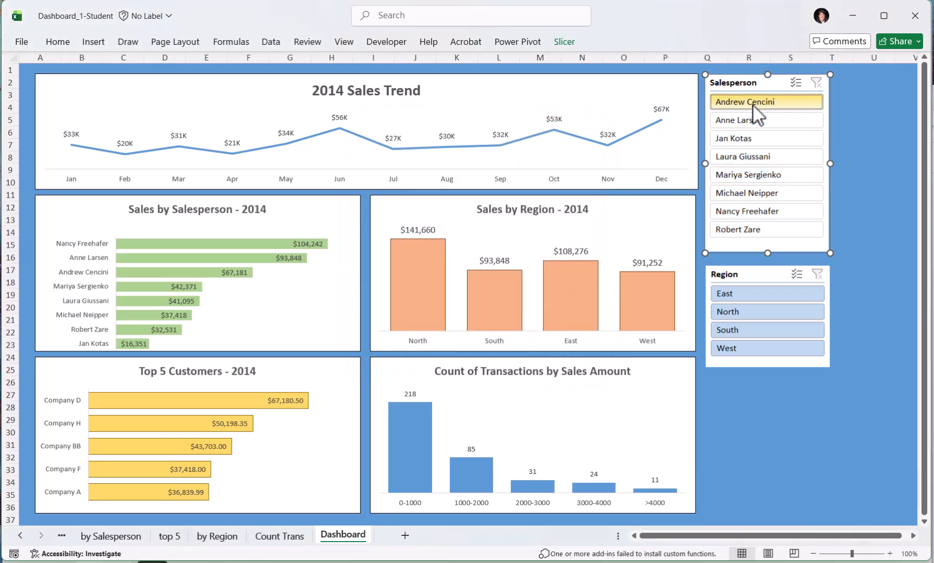
click(754, 126)
click(765, 138)
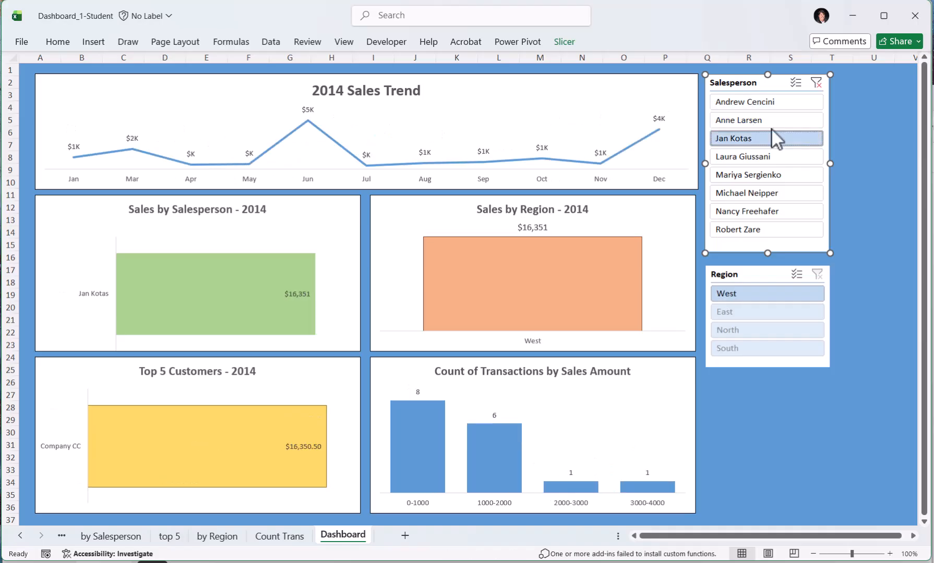
click(819, 82)
Connect the Region slicer to the byRegion, bySalesperson, CountTransactions and top5Customers reports as well
click(728, 267)
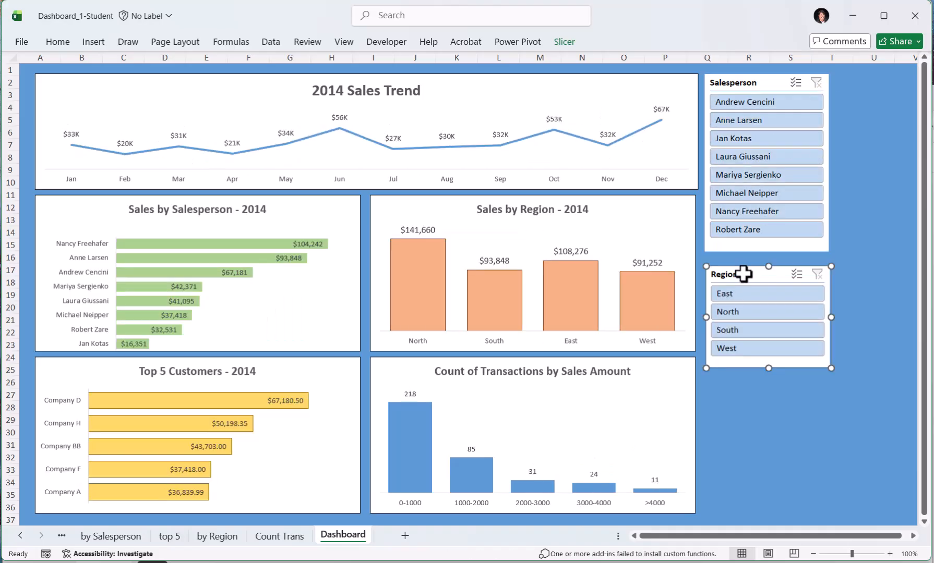
click(565, 43)
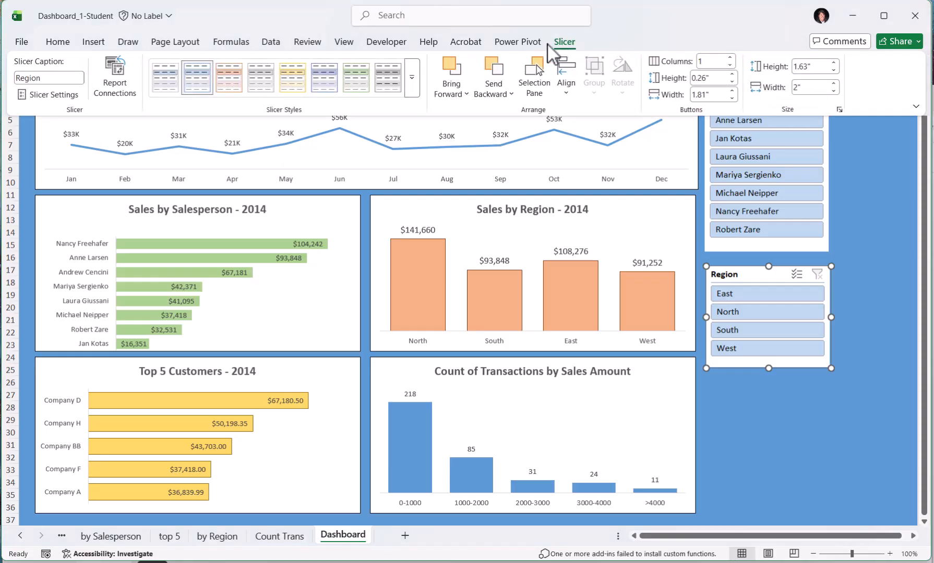
click(116, 78)
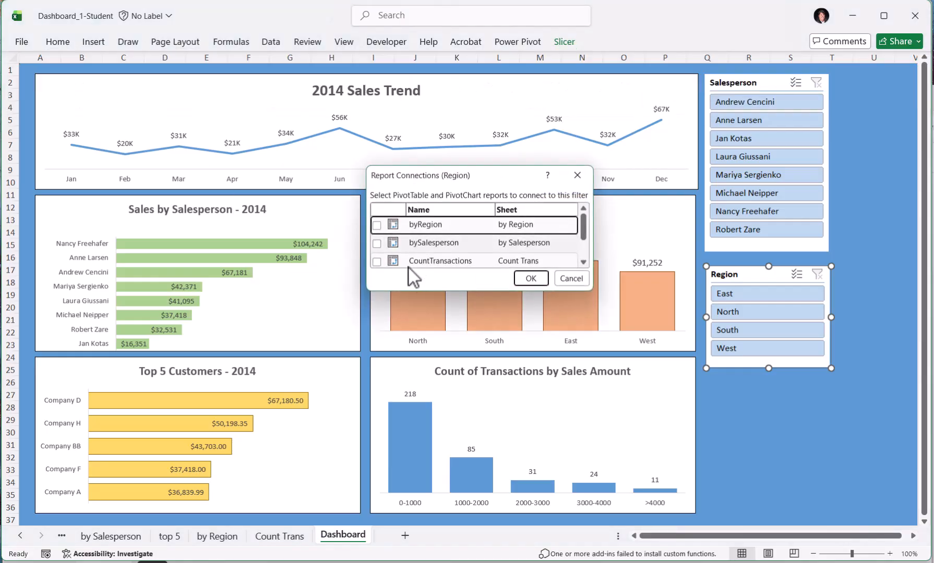
drag(429, 293, 432, 361)
click(376, 225)
click(376, 243)
click(376, 262)
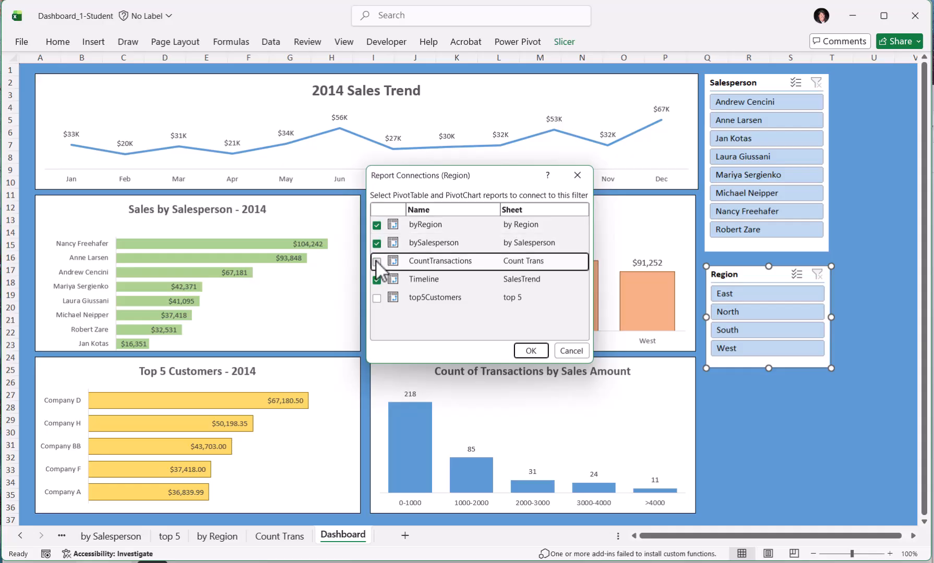
click(376, 298)
click(531, 350)
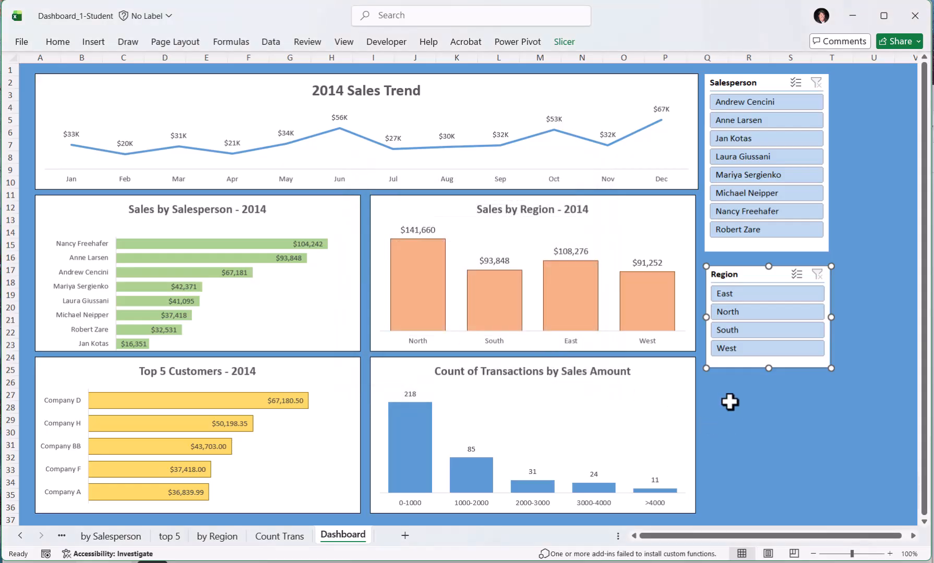
Filter the dashboard to the East and South regions and try individual salespeople who belong to other regions
click(754, 292)
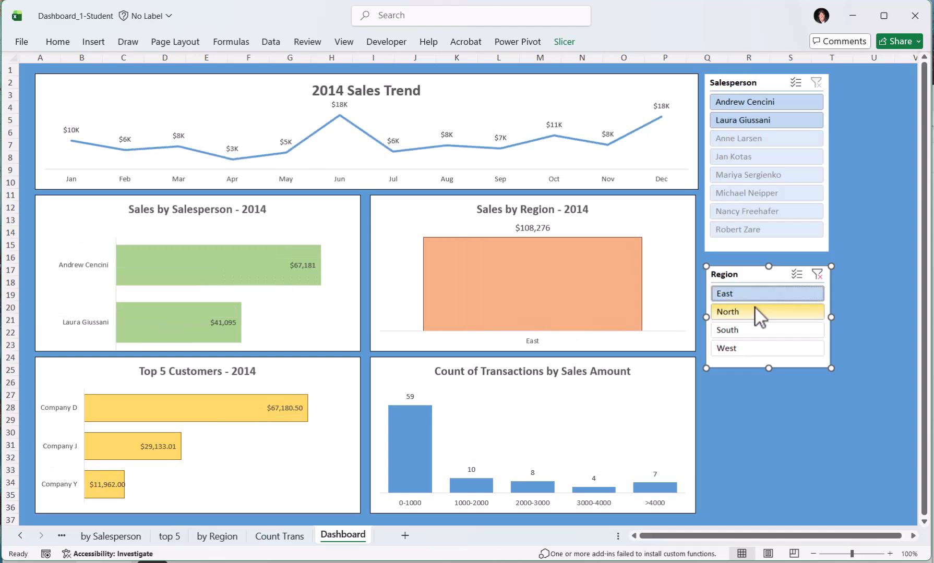
ctrl+click(755, 331)
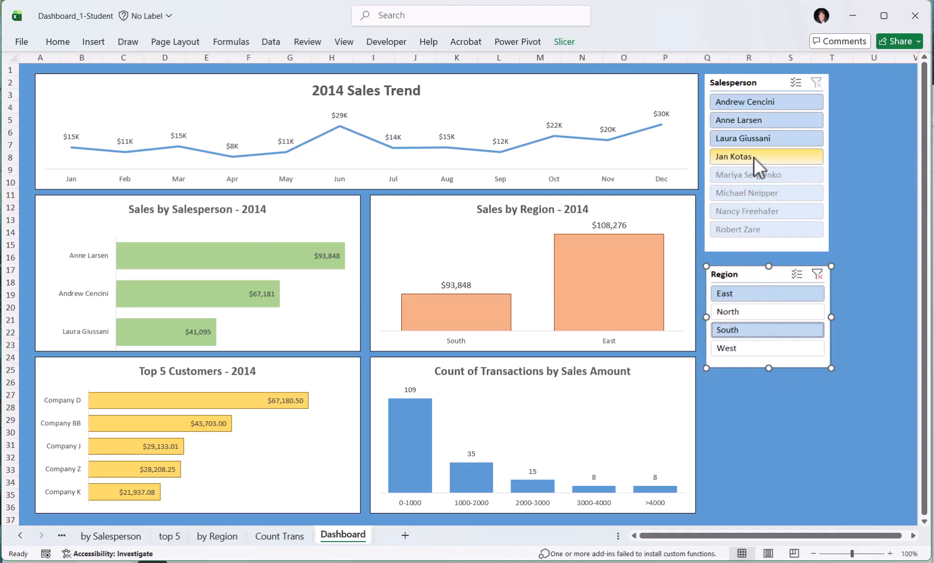
click(757, 175)
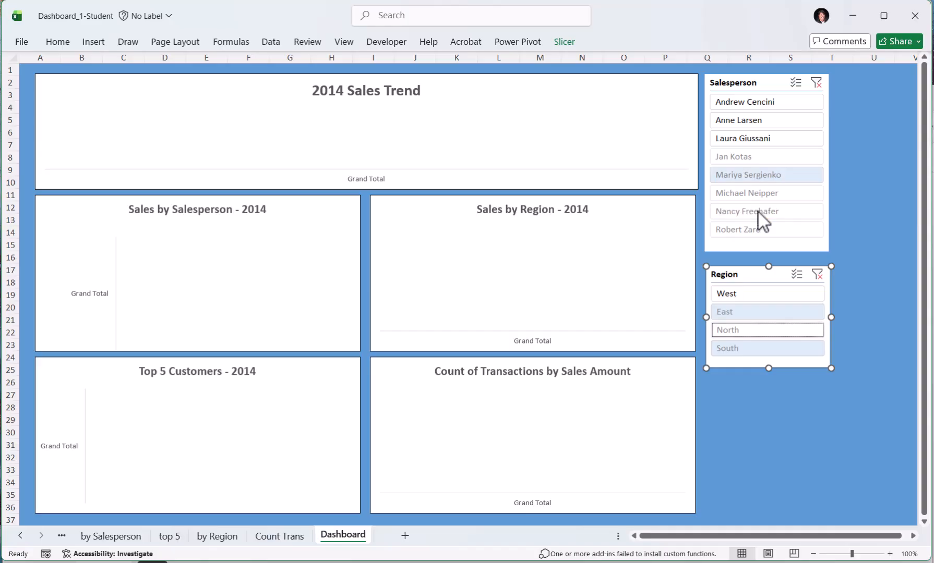
click(759, 230)
click(756, 193)
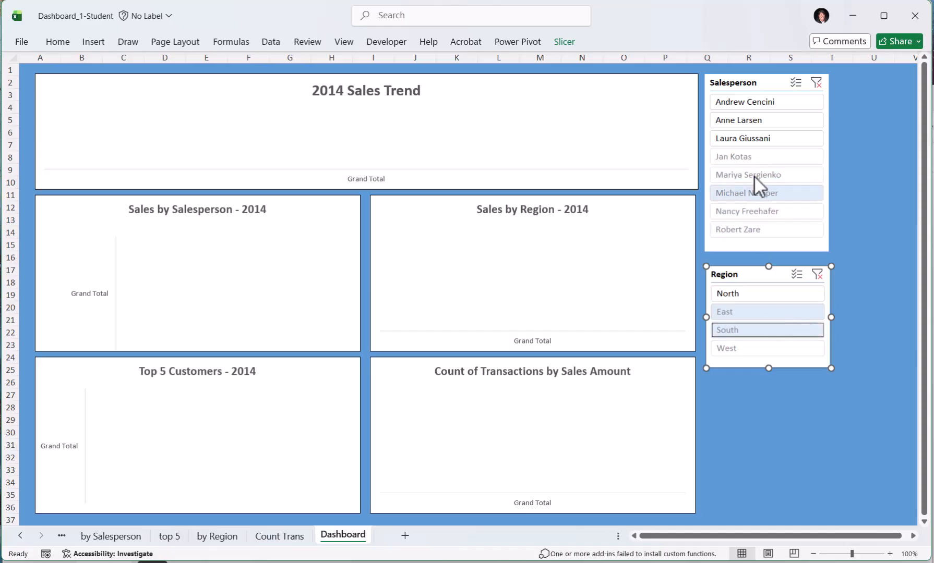
Clear the Region filter and filter the dashboard to the first, third, sixth and eighth salespeople in the alphabetical list
click(756, 157)
click(815, 273)
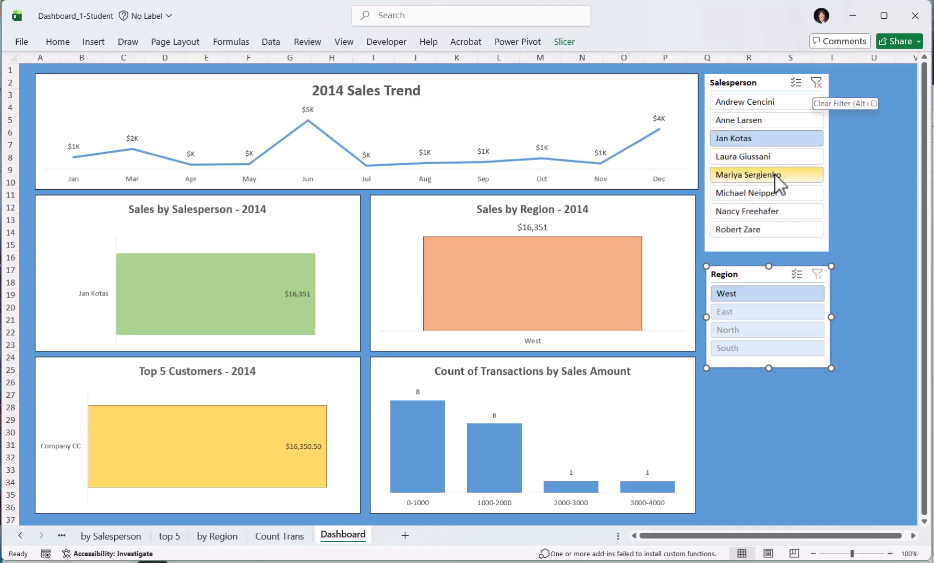
ctrl+click(775, 191)
ctrl+click(765, 227)
ctrl+click(761, 107)
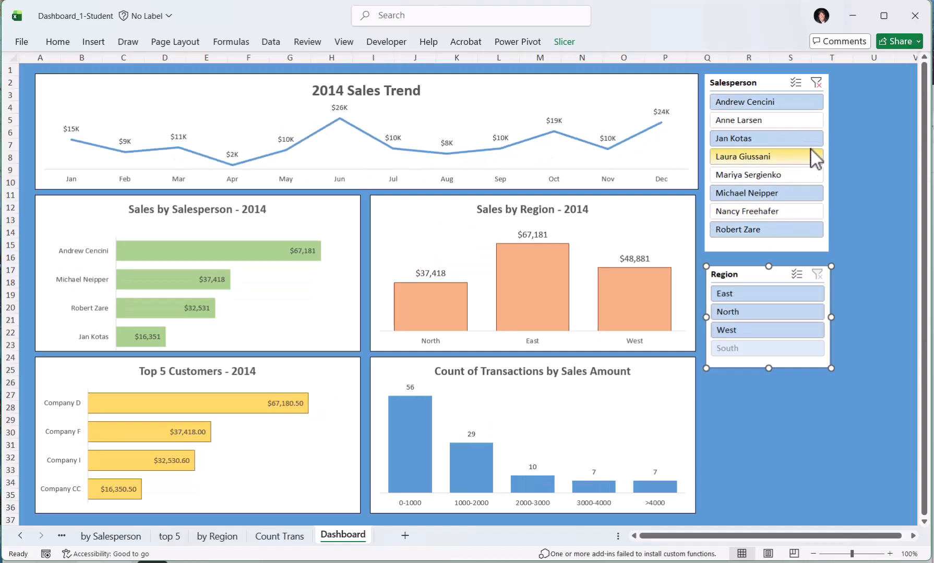
Clear the Salesperson slicer filter and hide all unused Dashboard columns from U through the last column
click(815, 82)
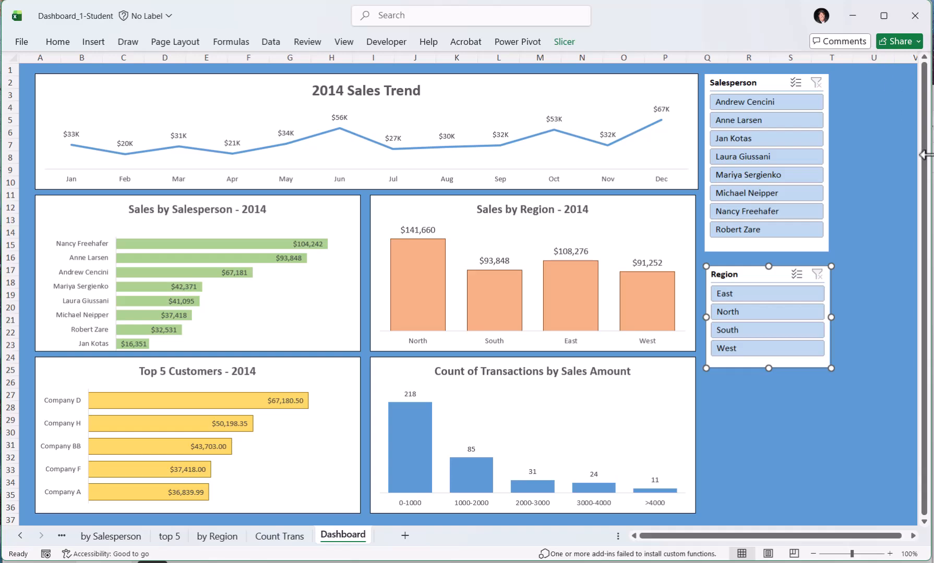
click(878, 60)
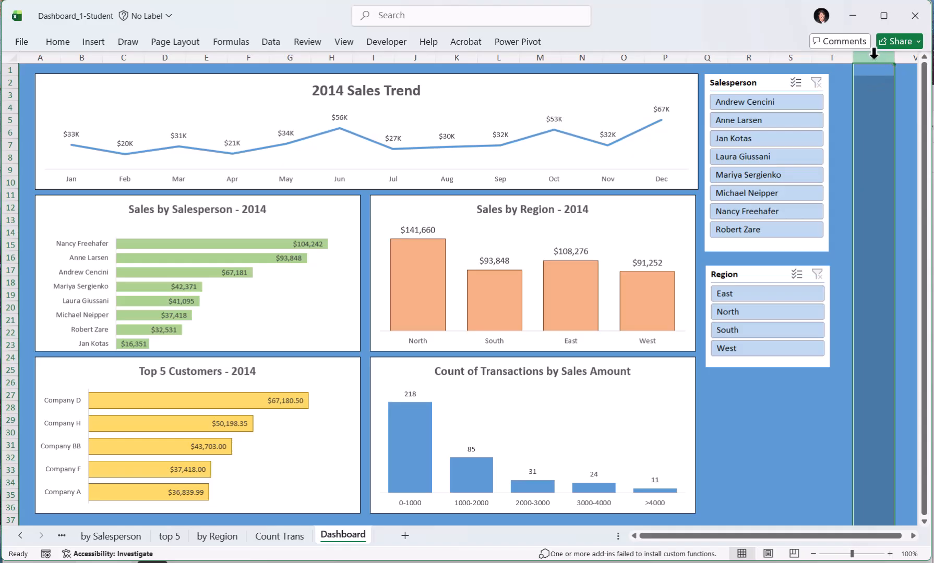
key(ctrl+shift+Right)
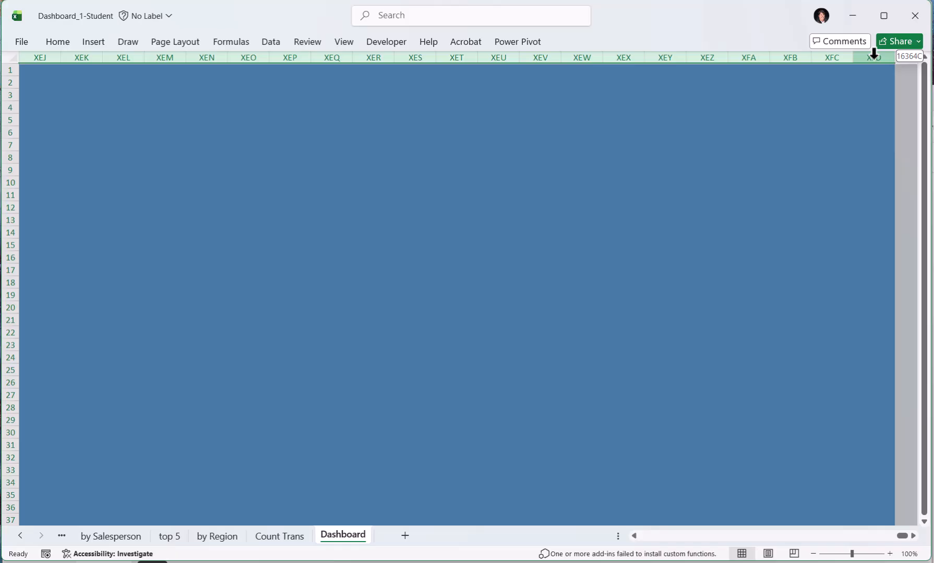
right_click(712, 57)
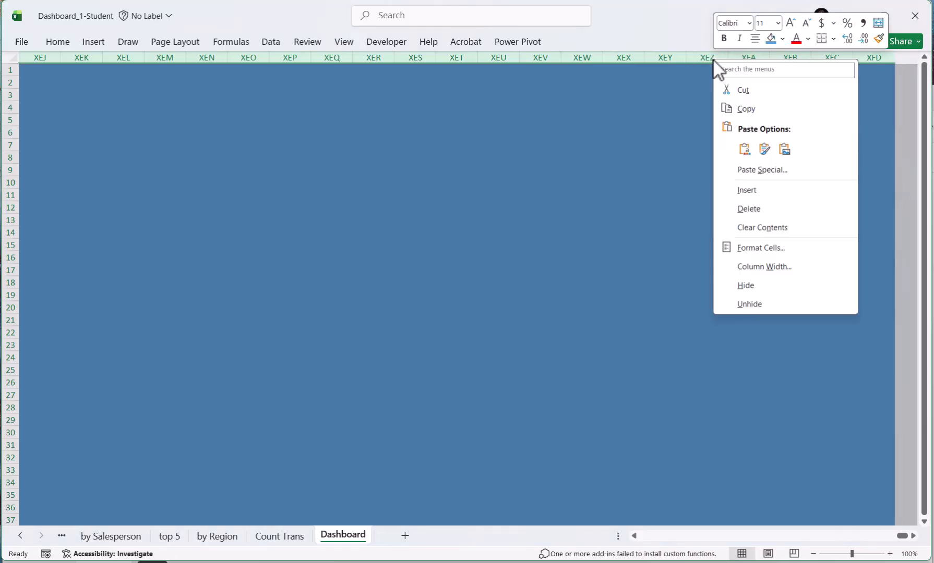
click(759, 286)
drag(841, 536, 780, 537)
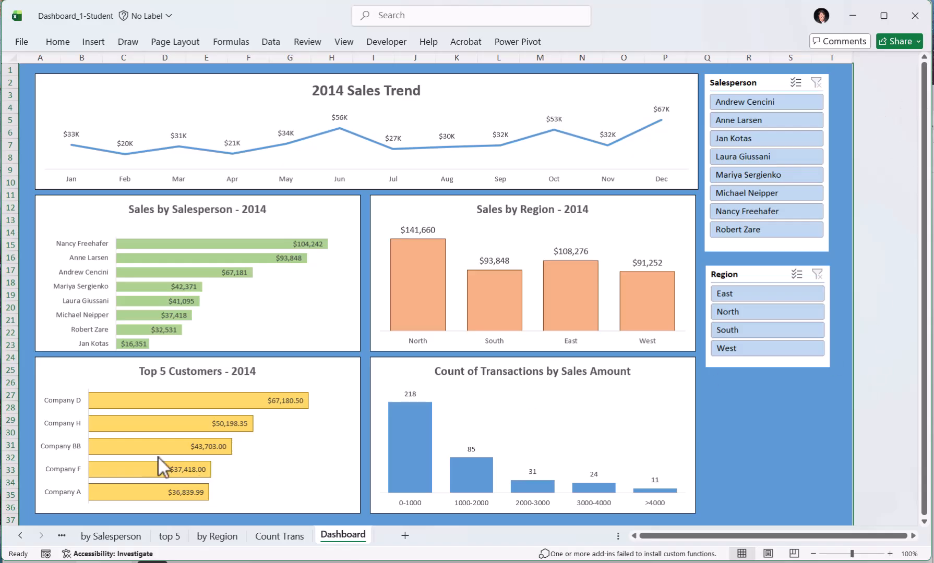
Hide all unused Dashboard rows from row 38 down to the last row of the sheet
click(10, 519)
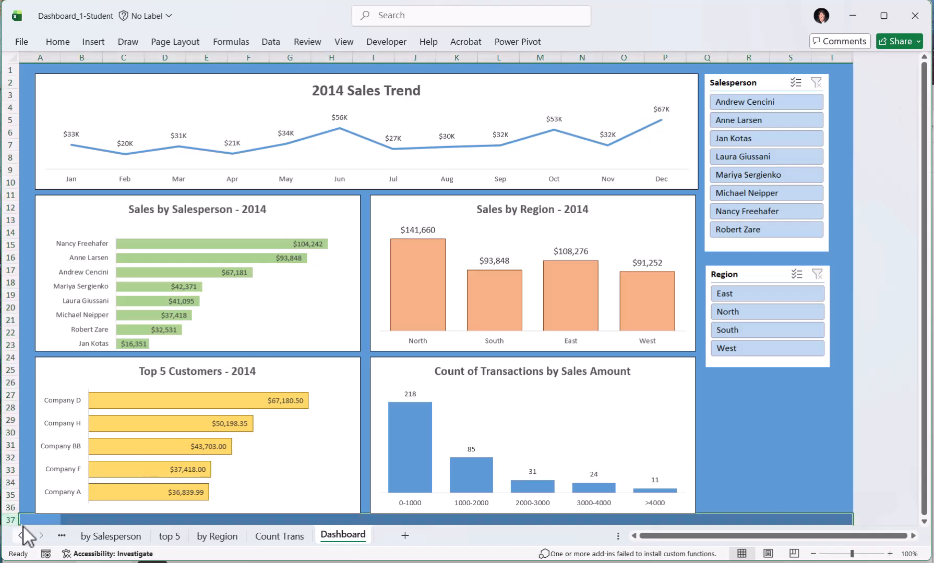
key(Down)
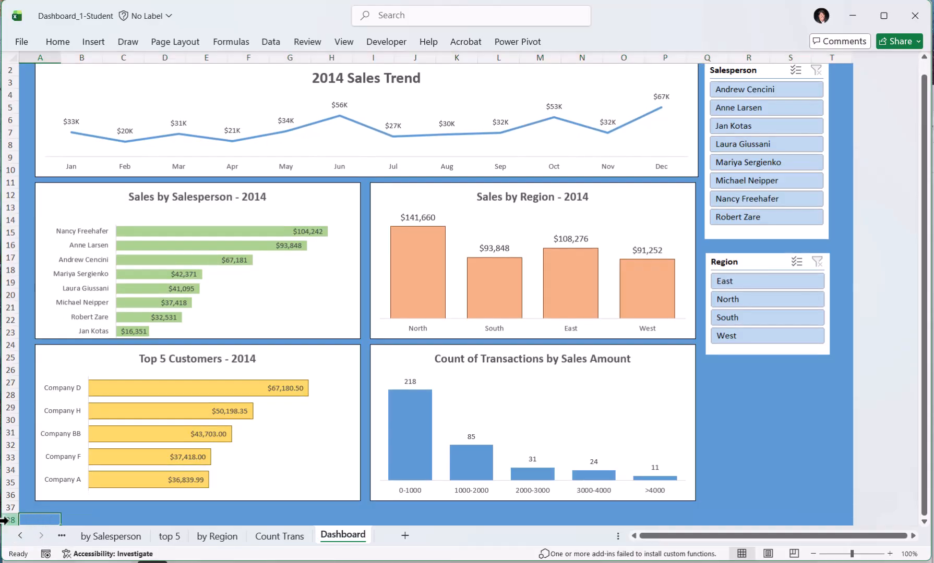
click(8, 520)
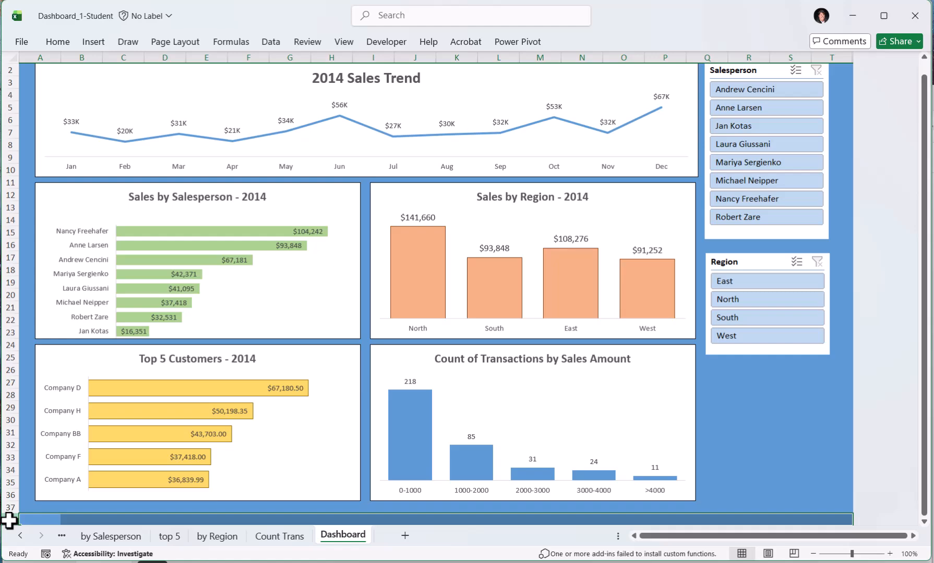
key(ctrl+shift+Down)
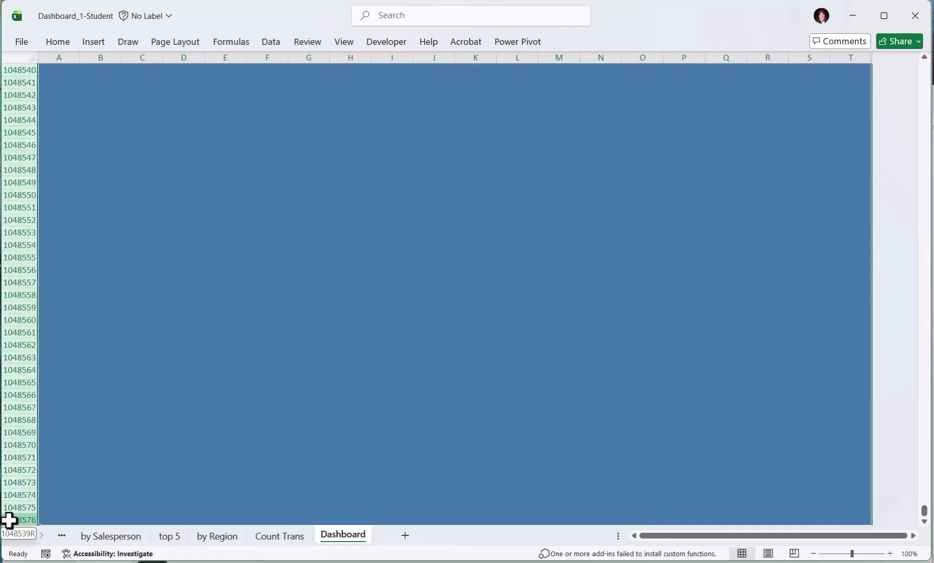
right_click(9, 368)
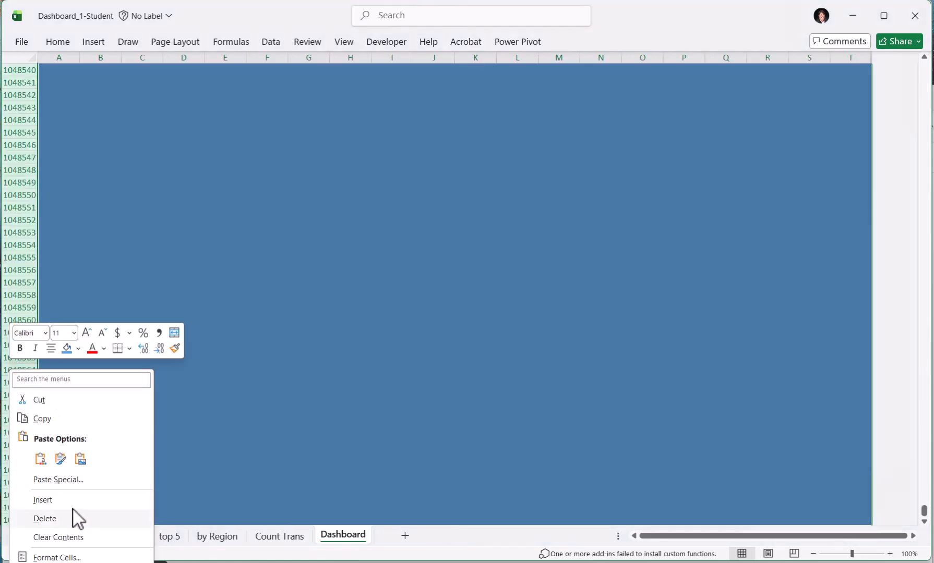
right_click(30, 223)
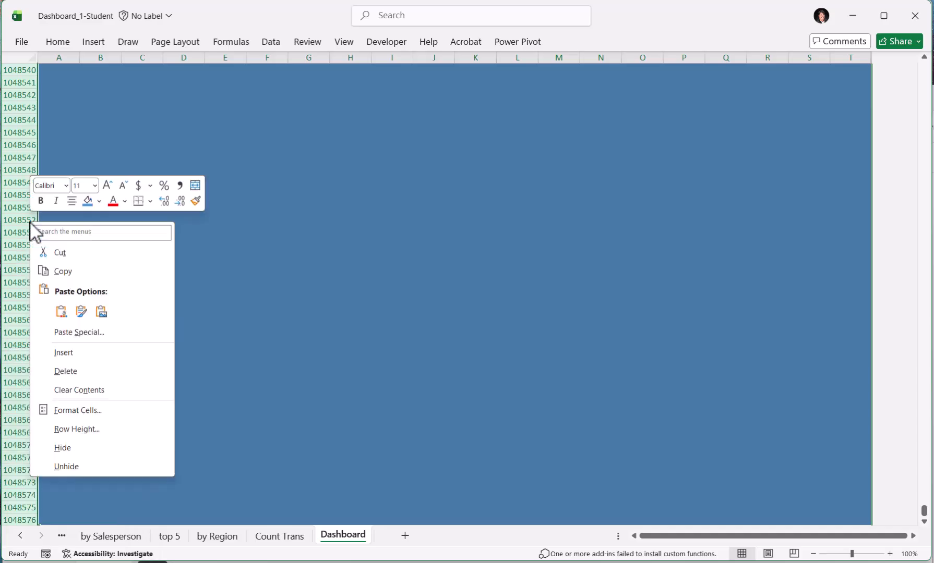
click(79, 448)
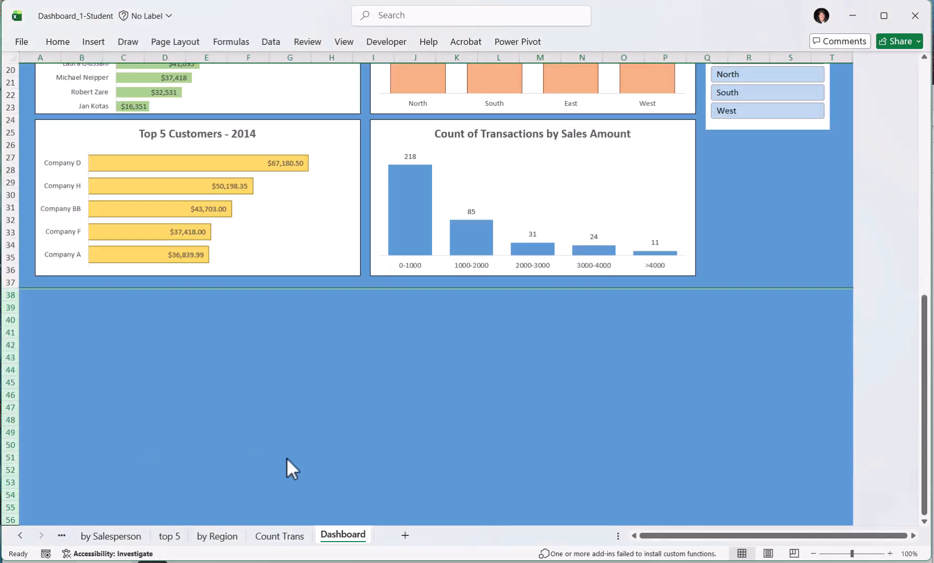
scroll(652, 476, up, 6)
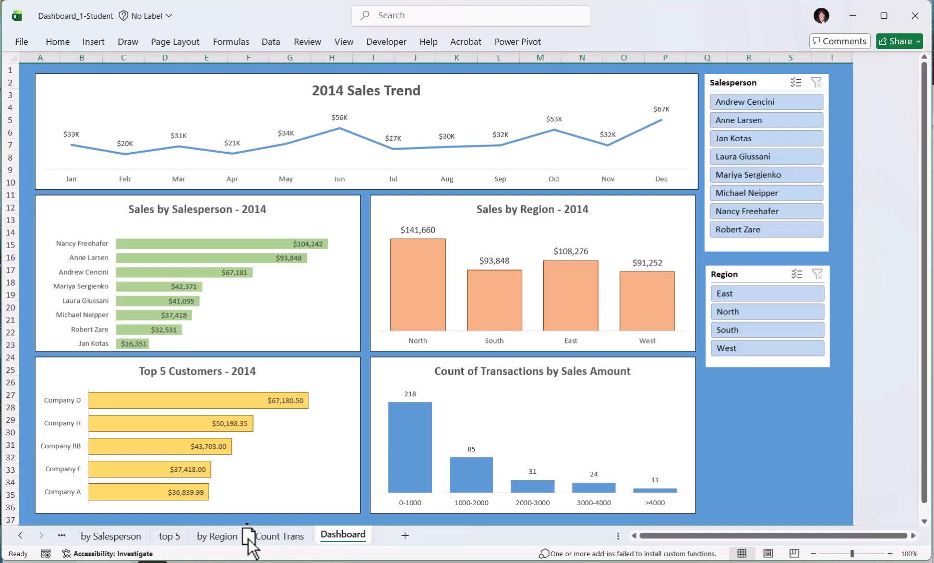
Move the Dashboard sheet to the front of the workbook, before the Data sheet
click(62, 536)
drag(32, 540, 47, 541)
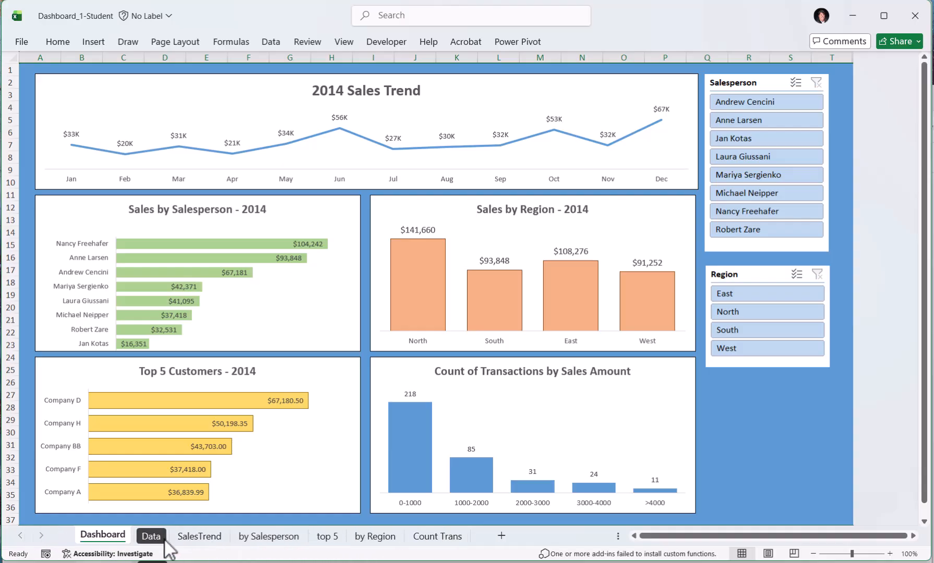
Group the sheets from SalesTrend through Count Trans and hide them all together
click(214, 543)
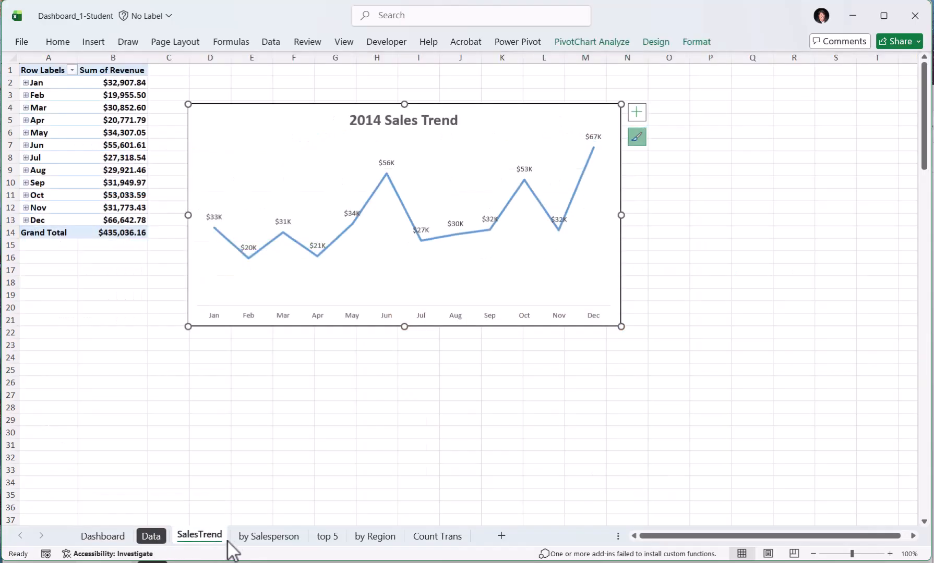
shift+click(460, 542)
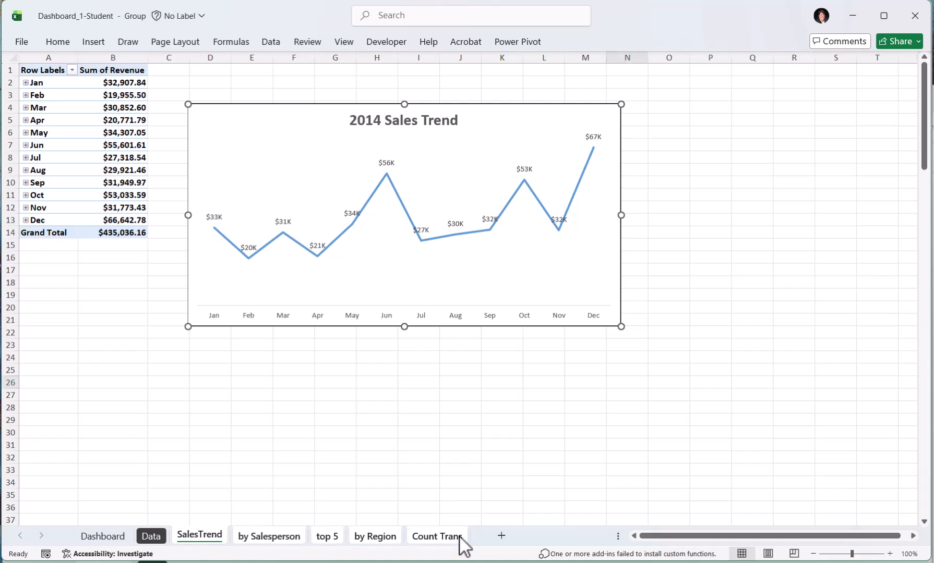
right_click(430, 542)
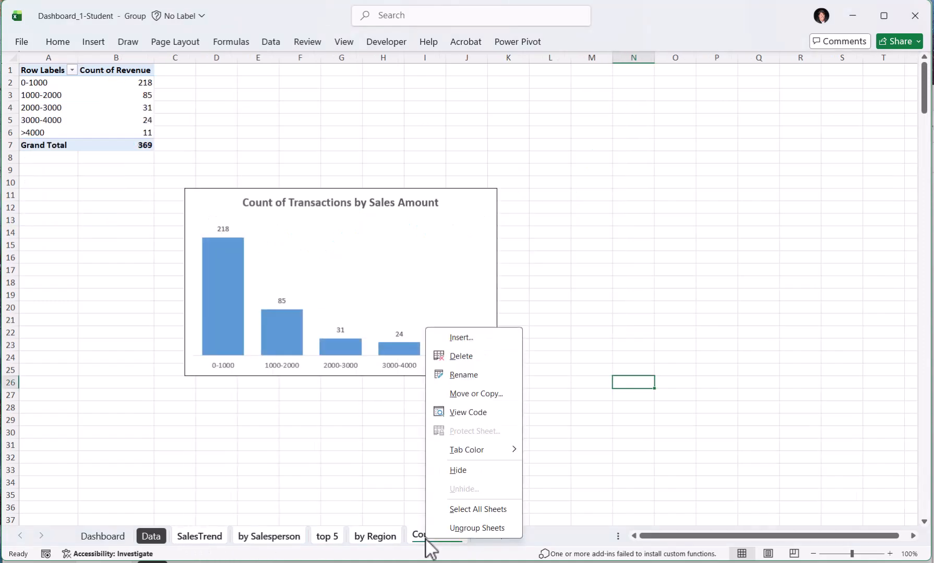
click(458, 470)
drag(757, 537, 627, 539)
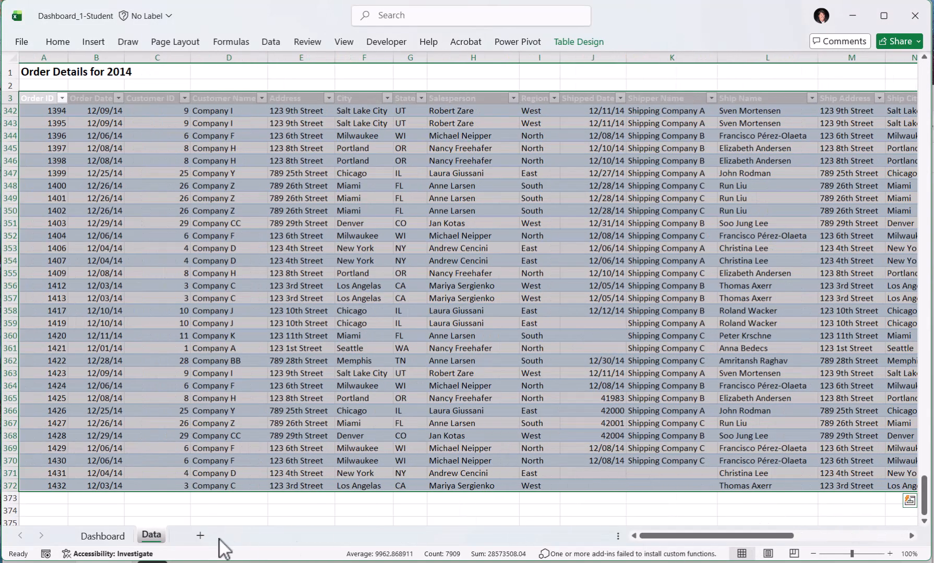
Show the detail records behind the East column of the Sales by Region chart, and move the resulting sheet after Data
click(103, 537)
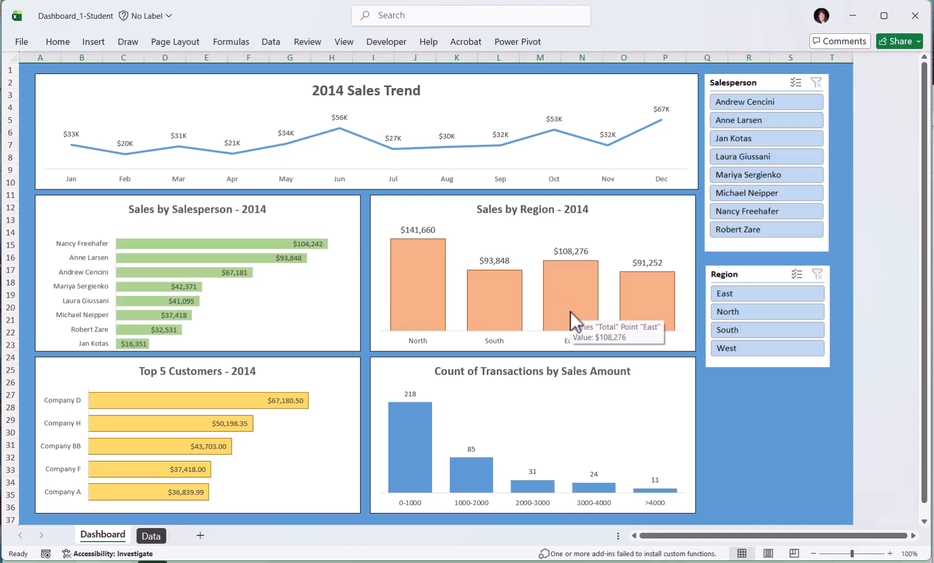
mouse_move(567, 309)
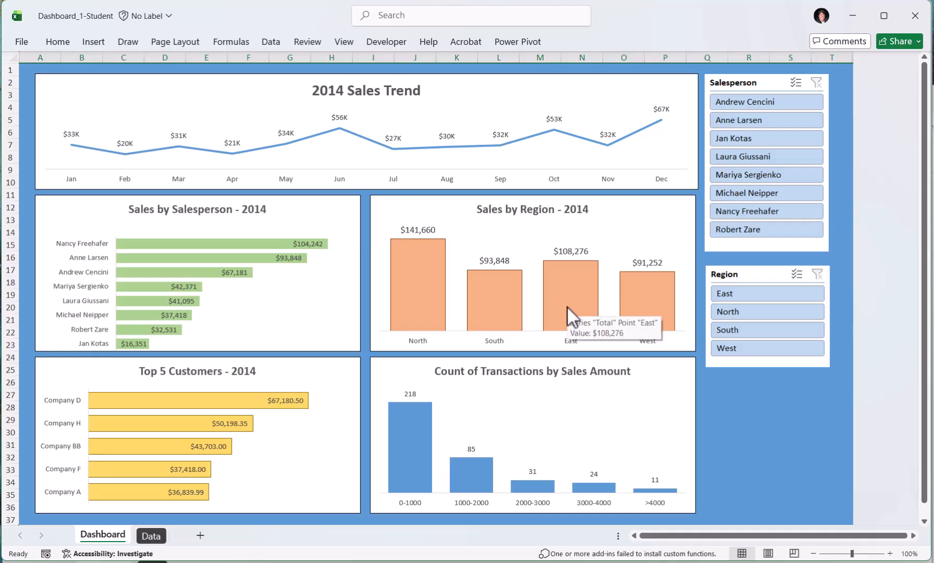
click(567, 303)
click(567, 304)
right_click(567, 303)
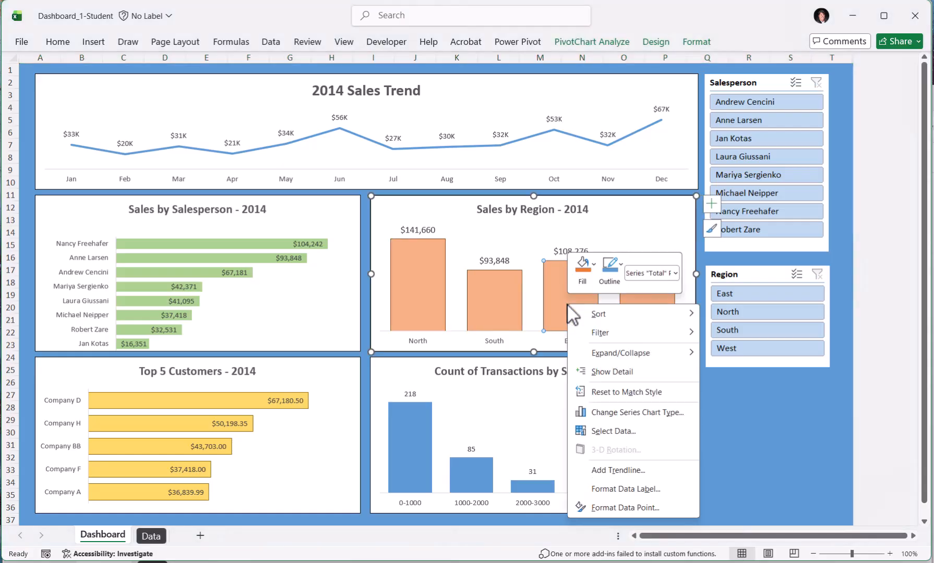
click(593, 370)
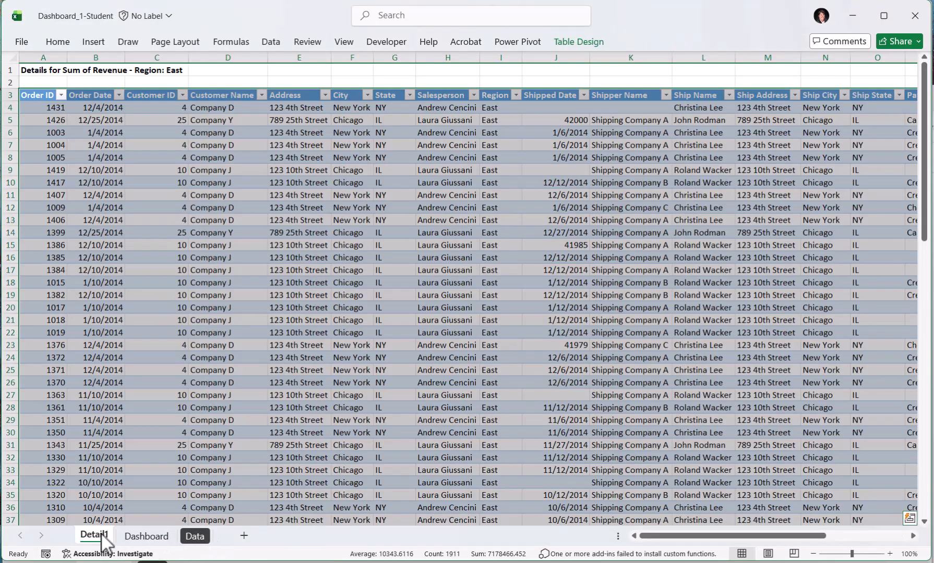
drag(94, 537, 229, 547)
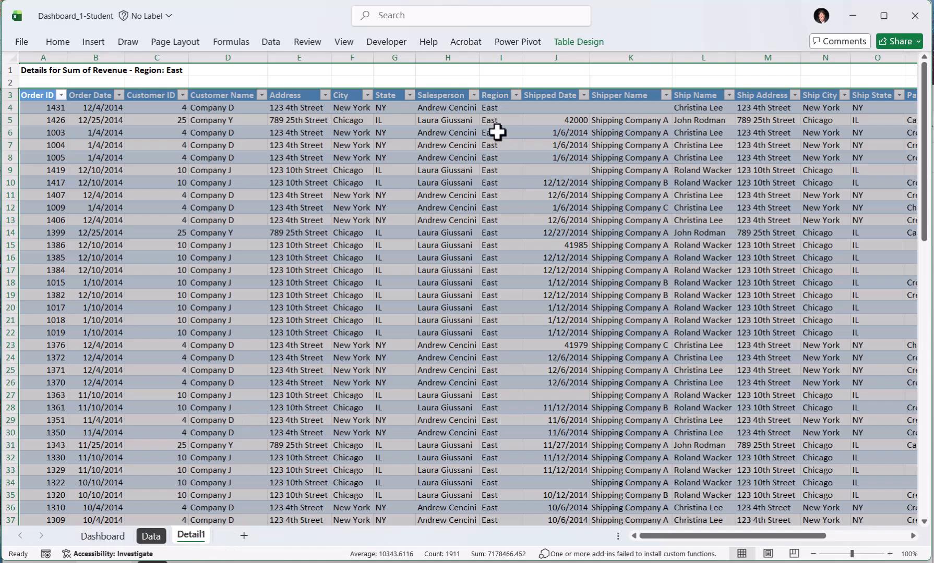
Check the Region column of the extracted detail records and return to the Dashboard sheet
click(504, 92)
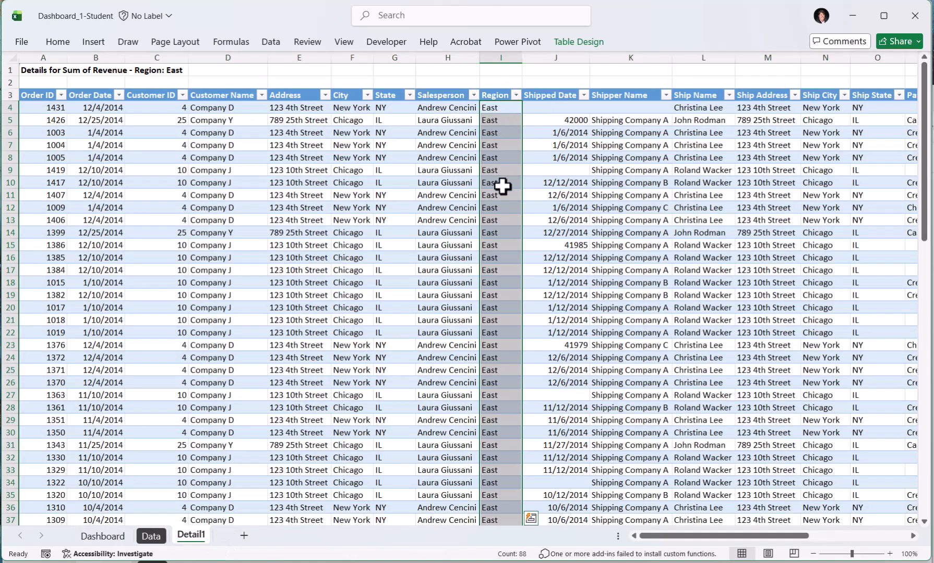
scroll(501, 184, down, 5)
scroll(500, 184, up, 5)
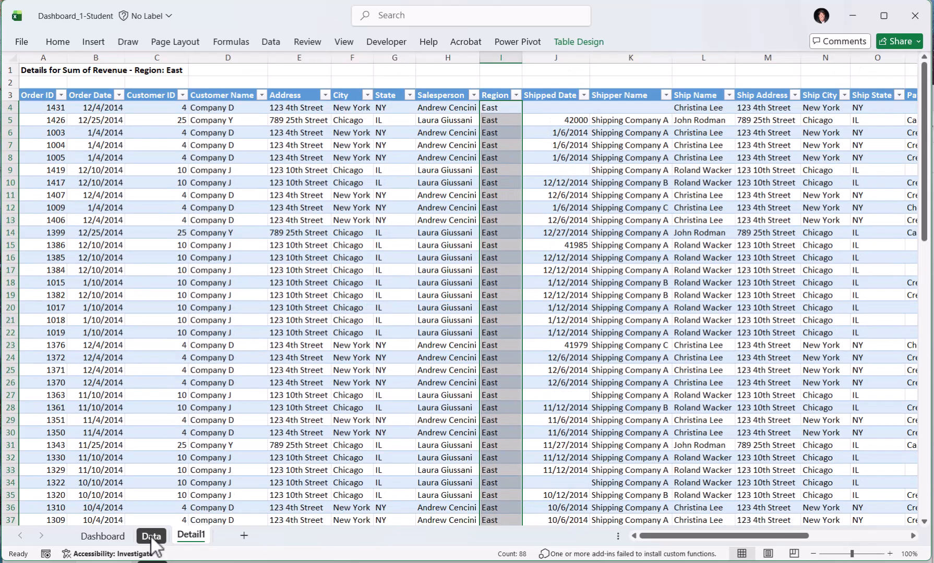
click(102, 537)
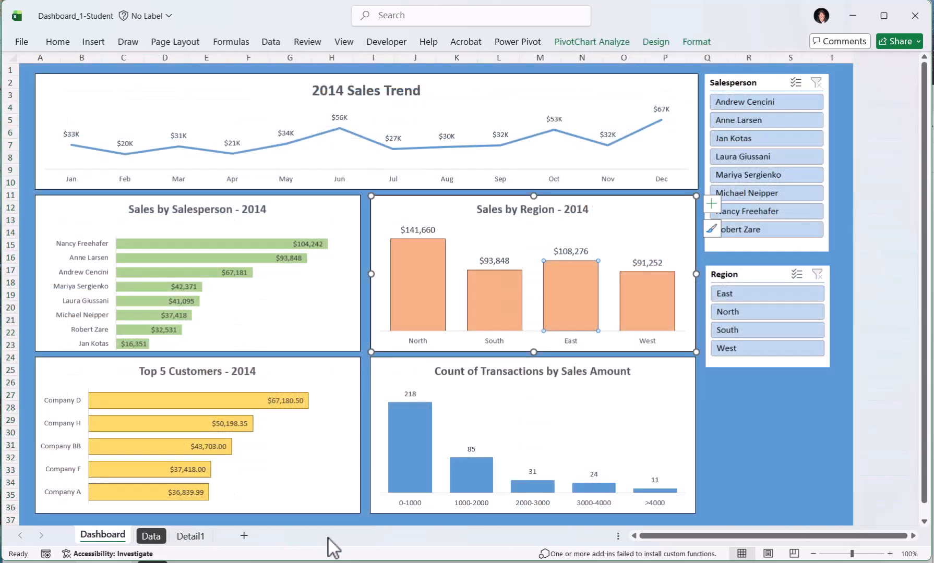